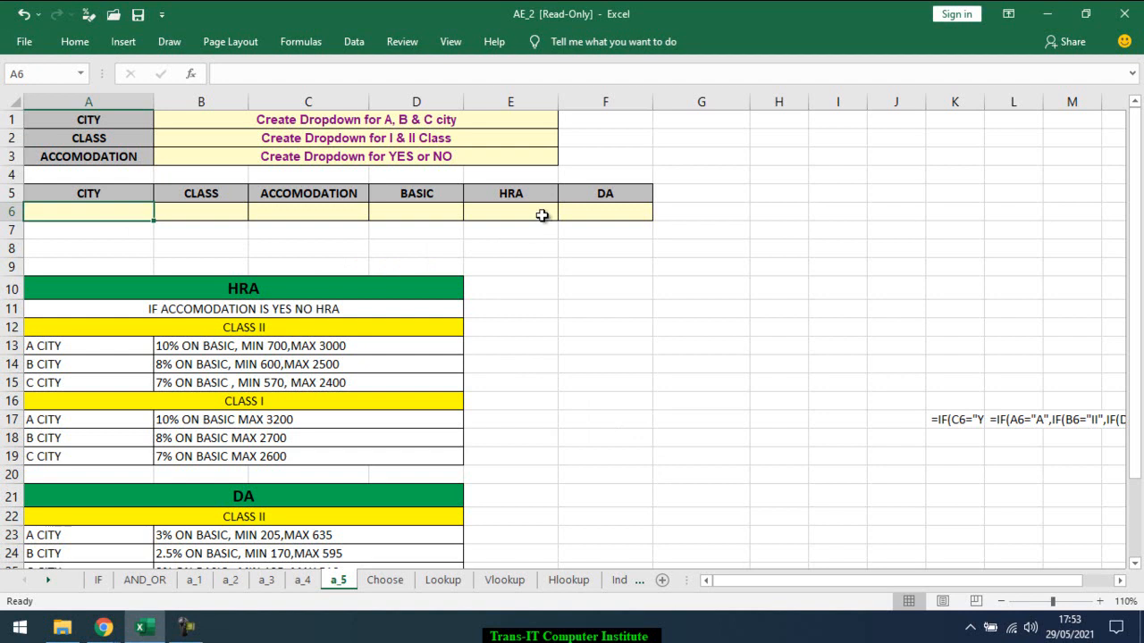
Examine the row 6 entry cells and match the city, class and accommodation fields to the categories in the HRA table
left_click(622, 209)
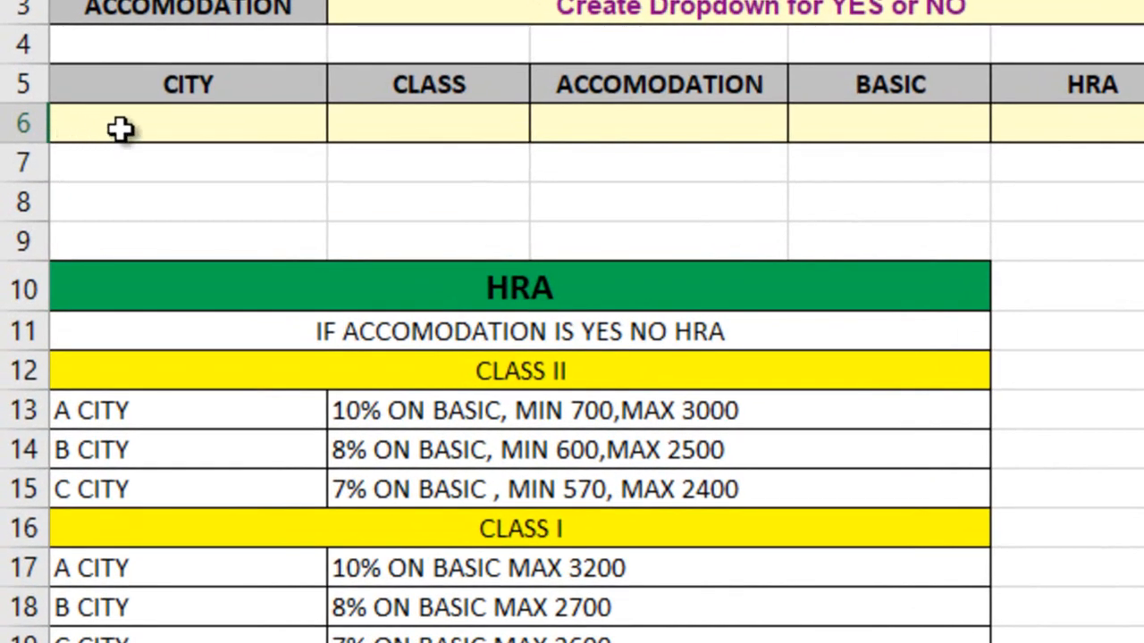
left_click(121, 127)
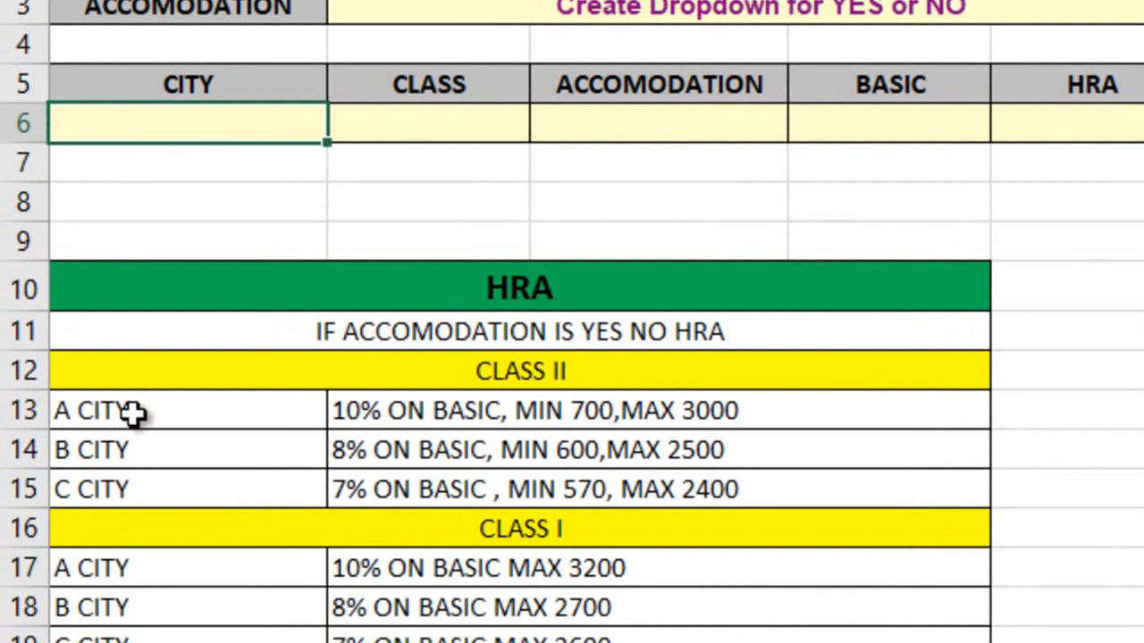
left_click_drag(133, 414, 139, 488)
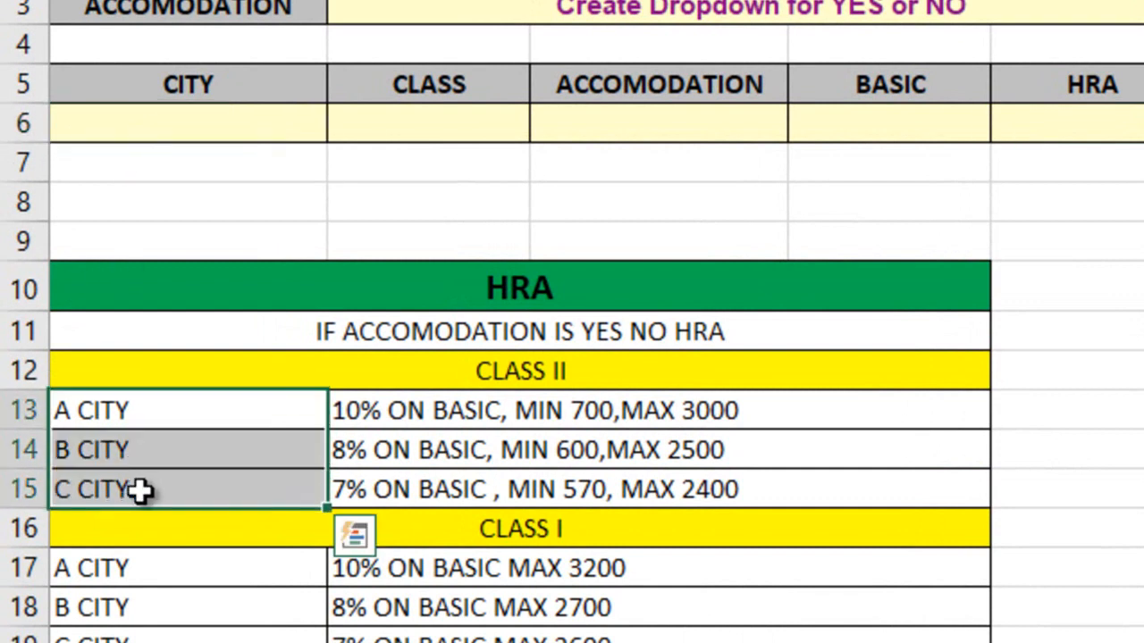
left_click(410, 127)
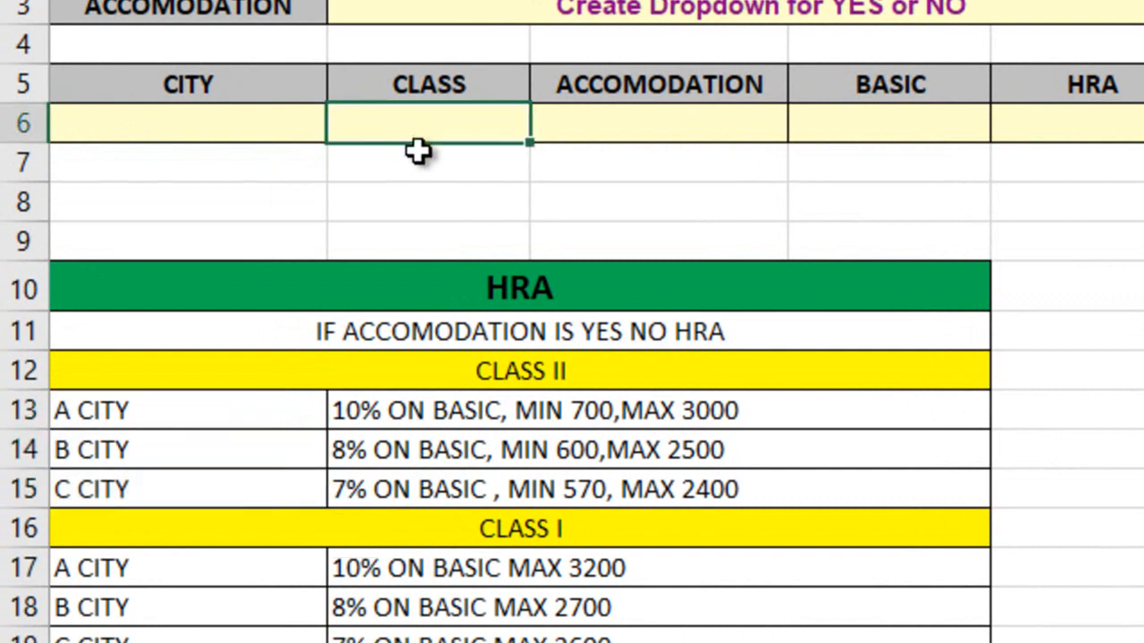
left_click(524, 373)
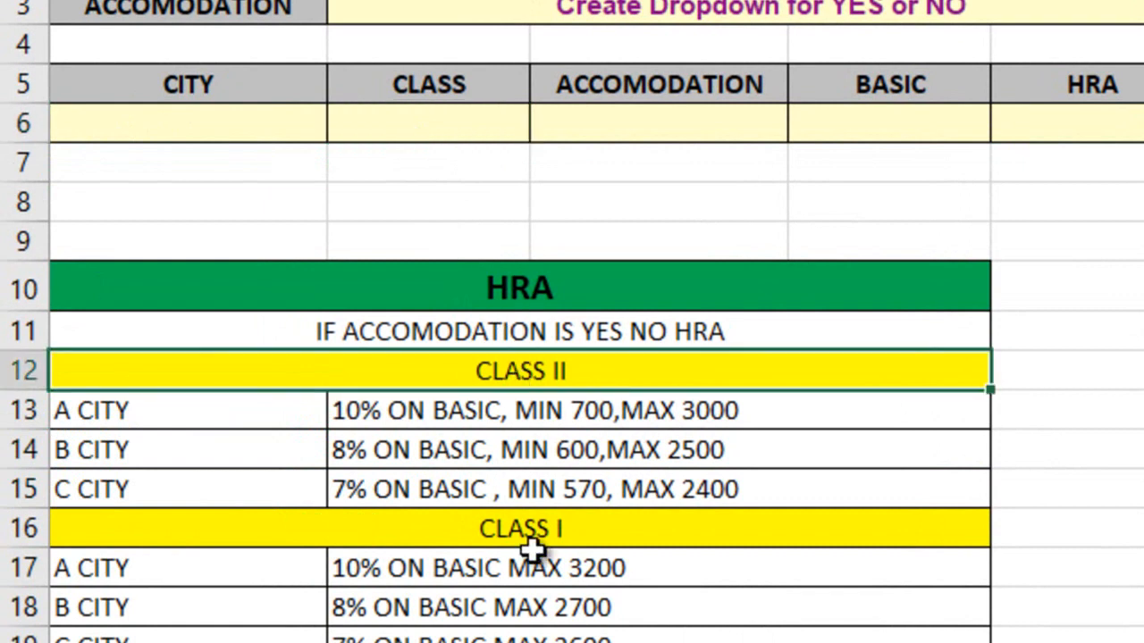
left_click(530, 536, "ctrl")
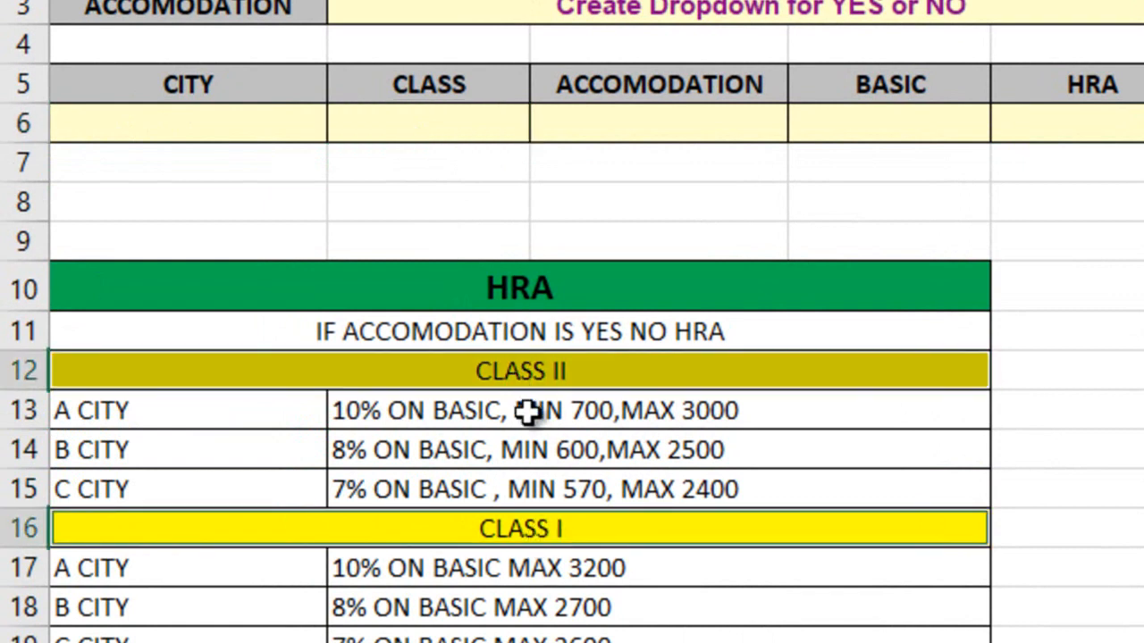
left_click(673, 118)
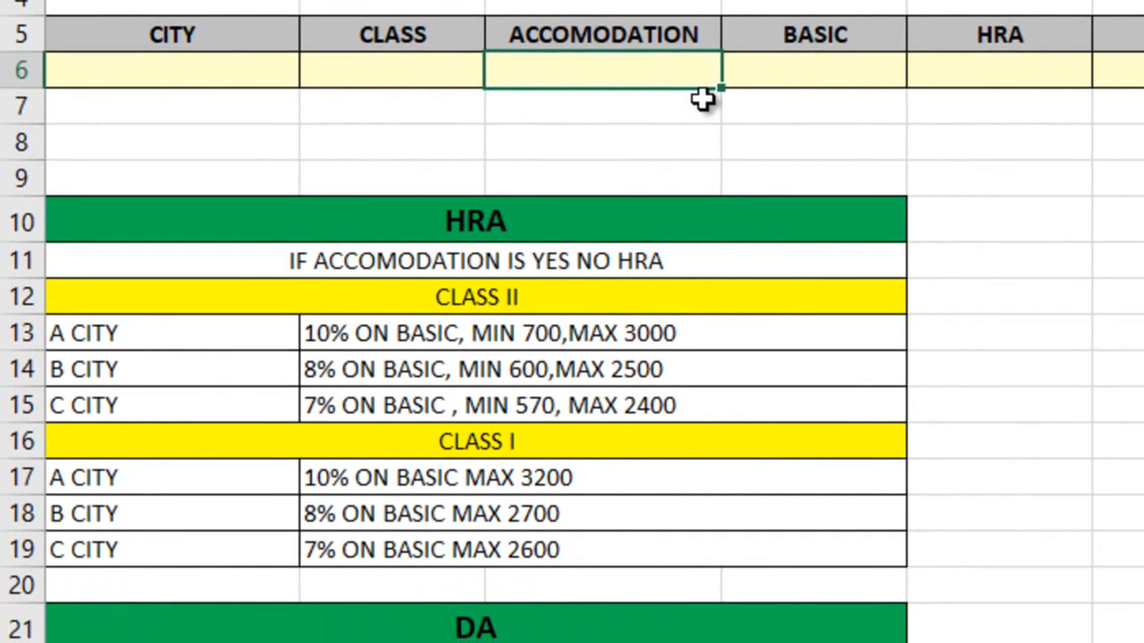
left_click(1117, 117)
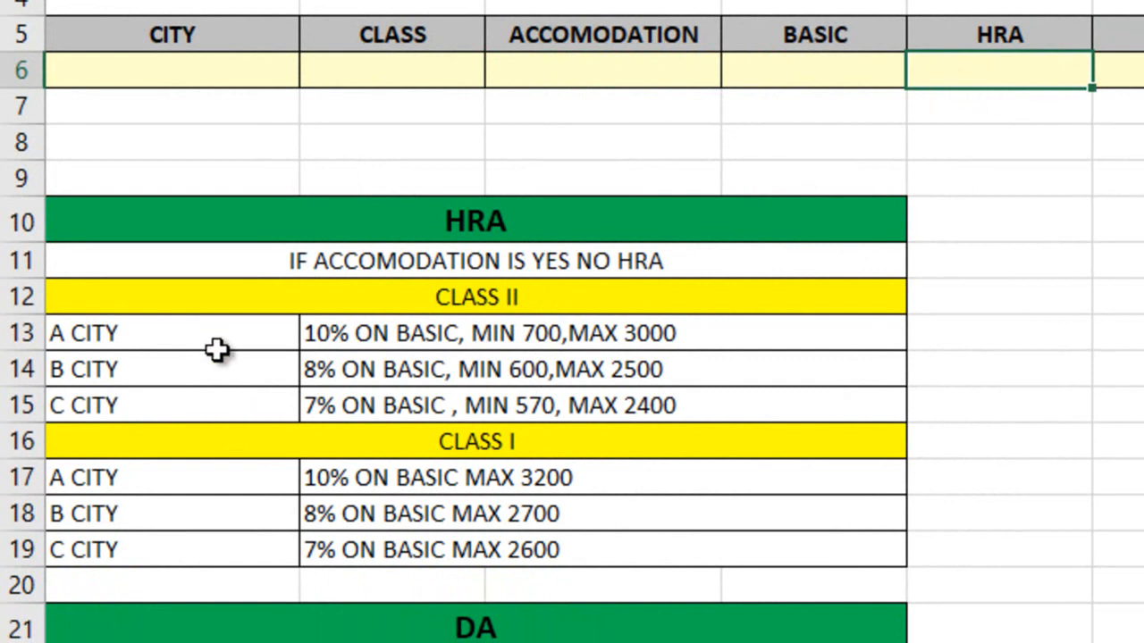
Examine the Class II and Class I blocks of the HRA table and how the A city limits relate to the basic and HRA cells
left_click_drag(204, 337, 546, 406)
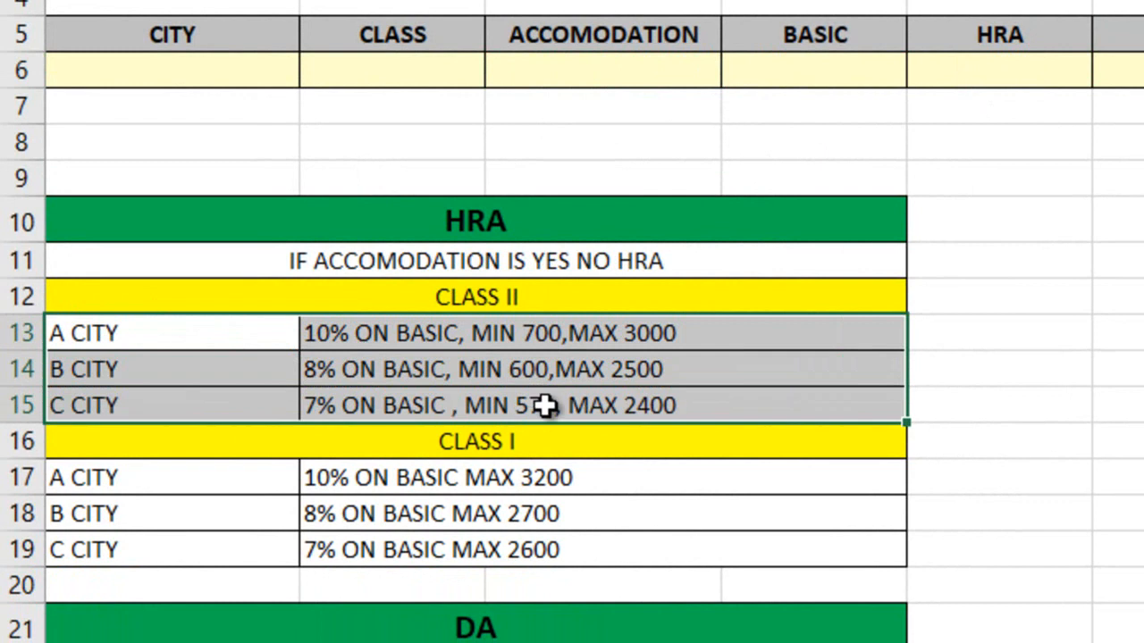
left_click(234, 479)
left_click_drag(236, 479, 542, 550)
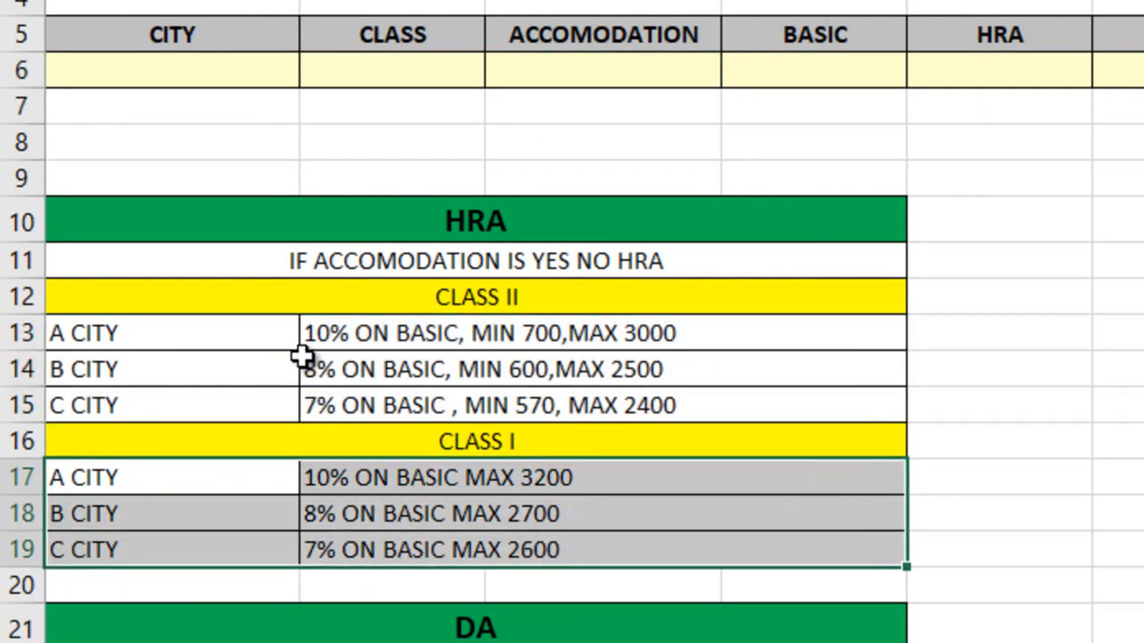
left_click_drag(276, 335, 477, 432)
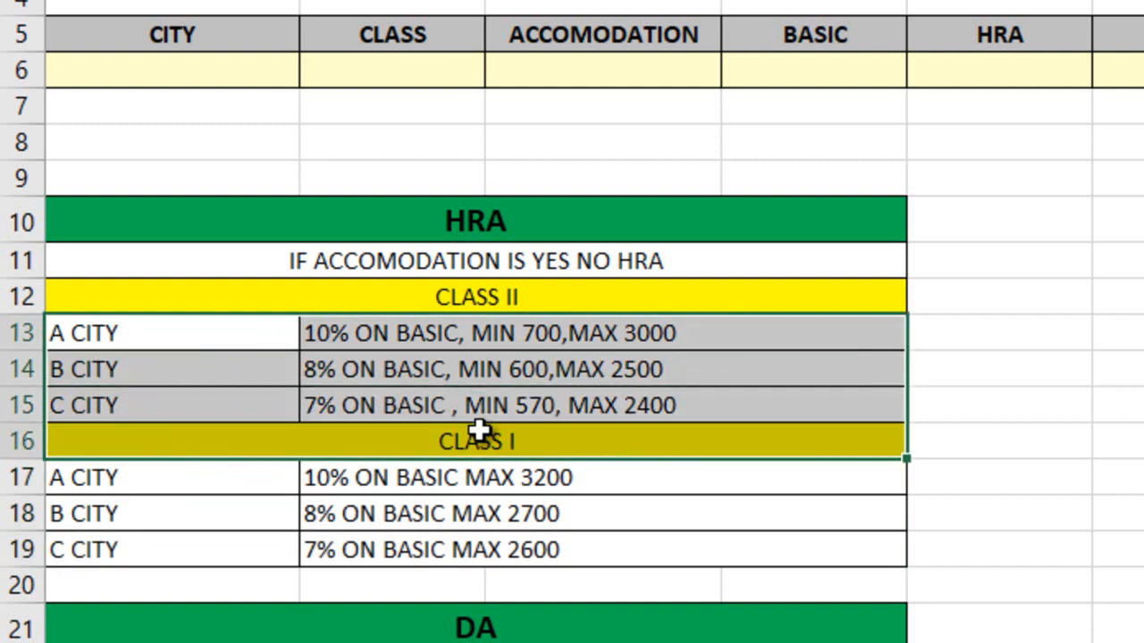
left_click_drag(329, 368, 246, 330)
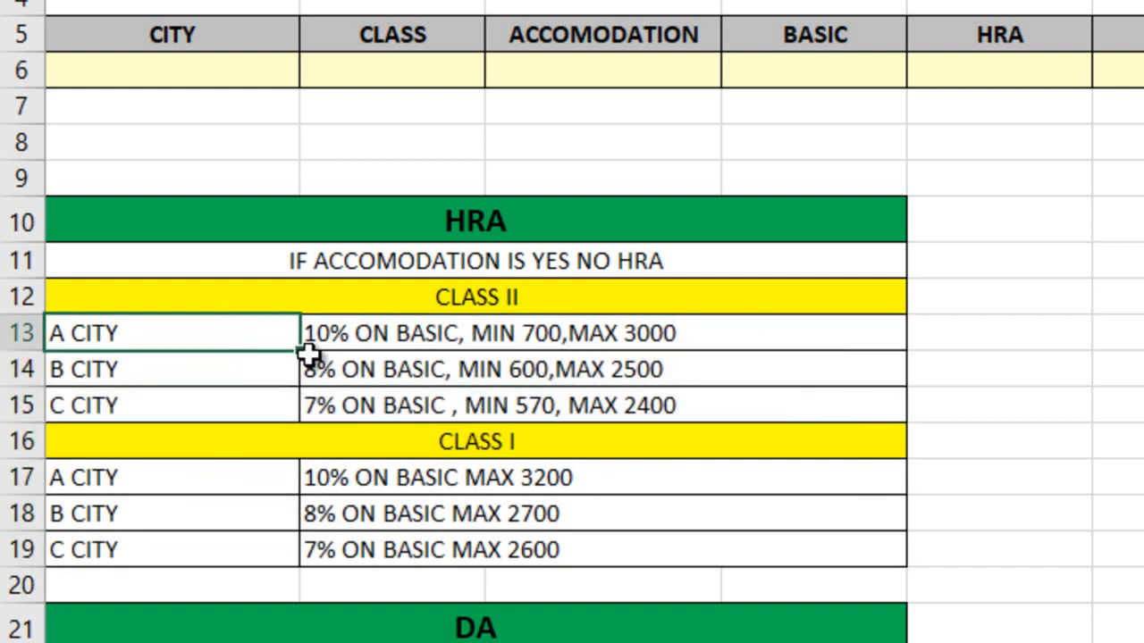
left_click(452, 297)
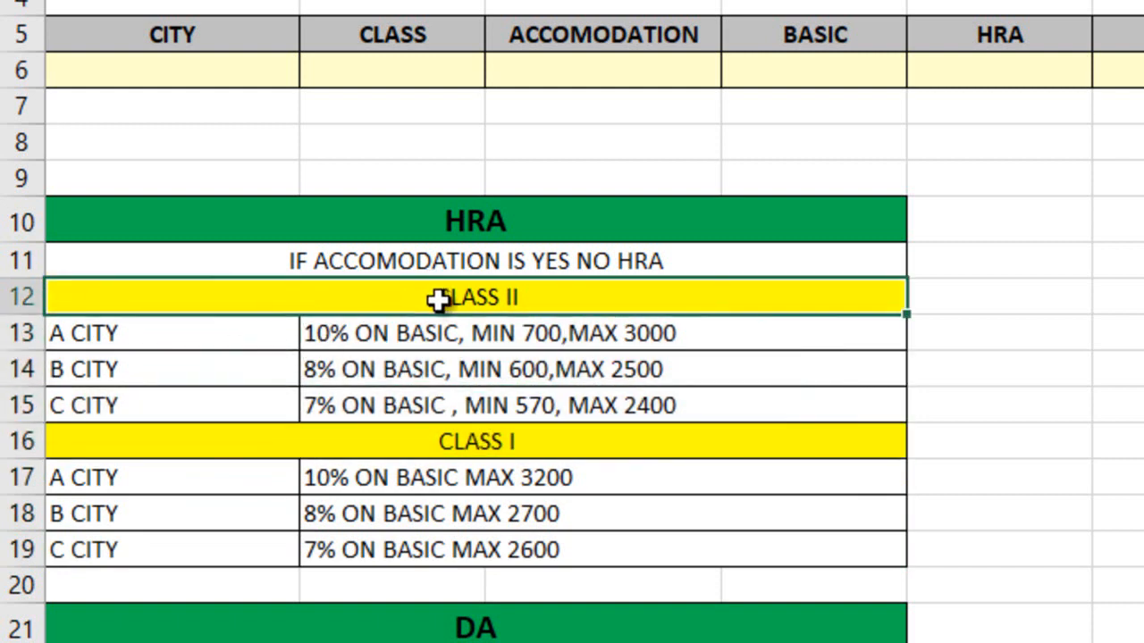
left_click(792, 68)
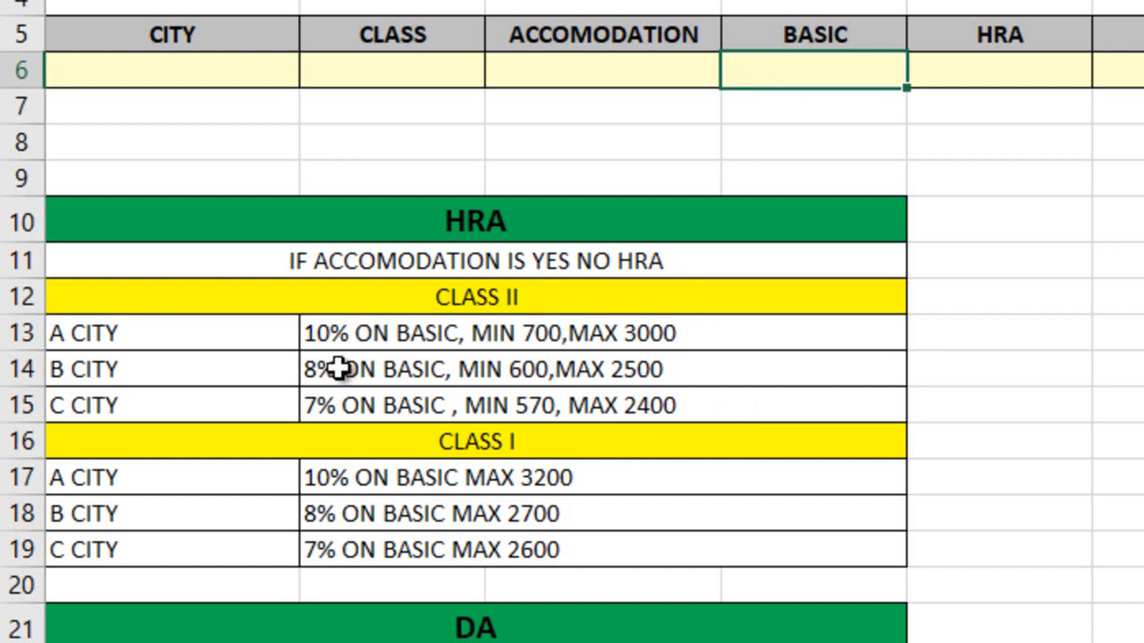
left_click(700, 334)
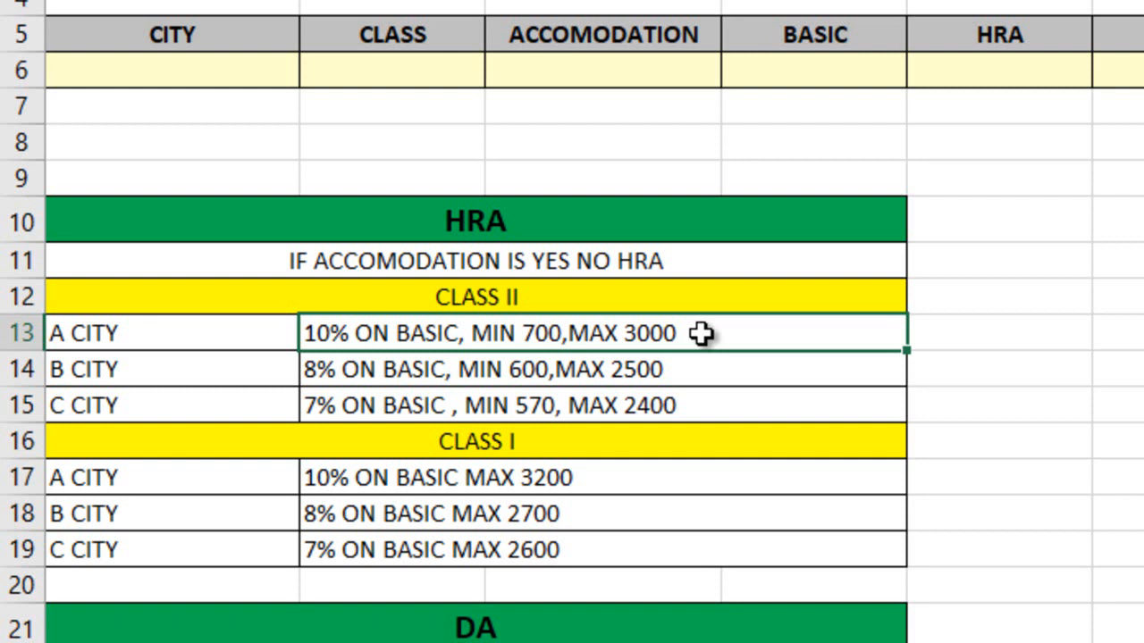
left_click(977, 71)
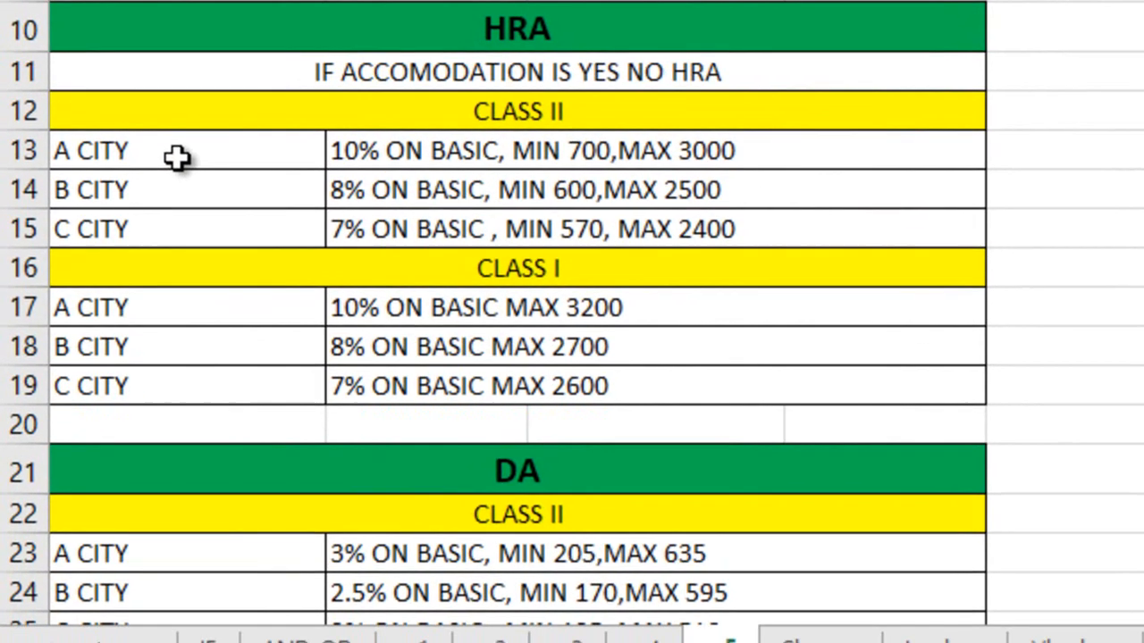
Read the HRA rule for each city under Class II and for A city under Class I
left_click(230, 321)
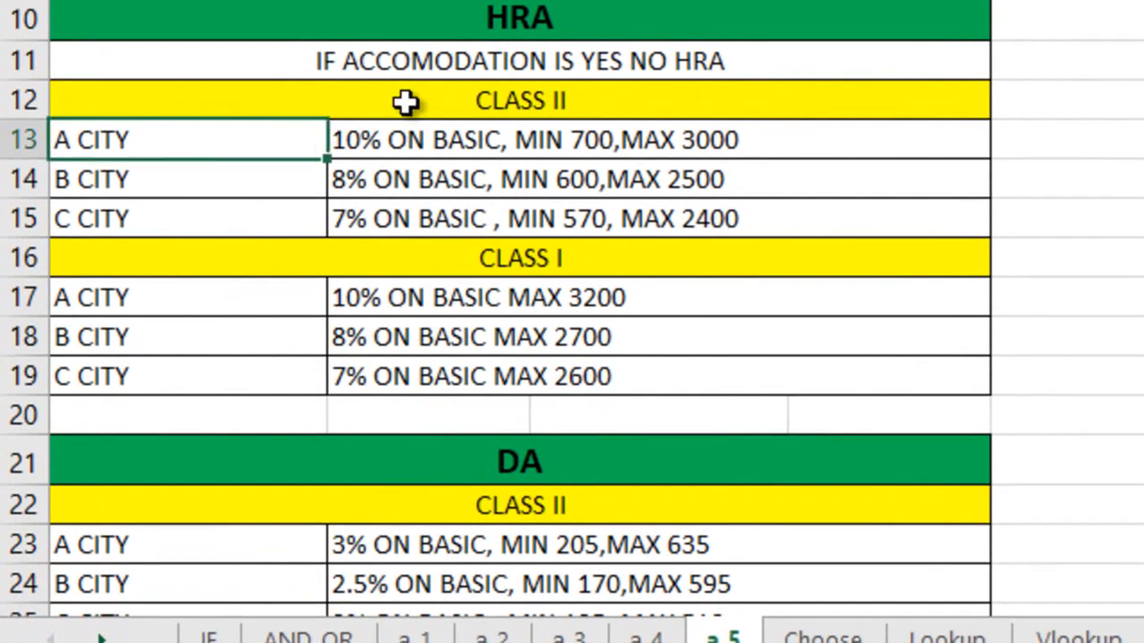
left_click(397, 148)
left_click(191, 186)
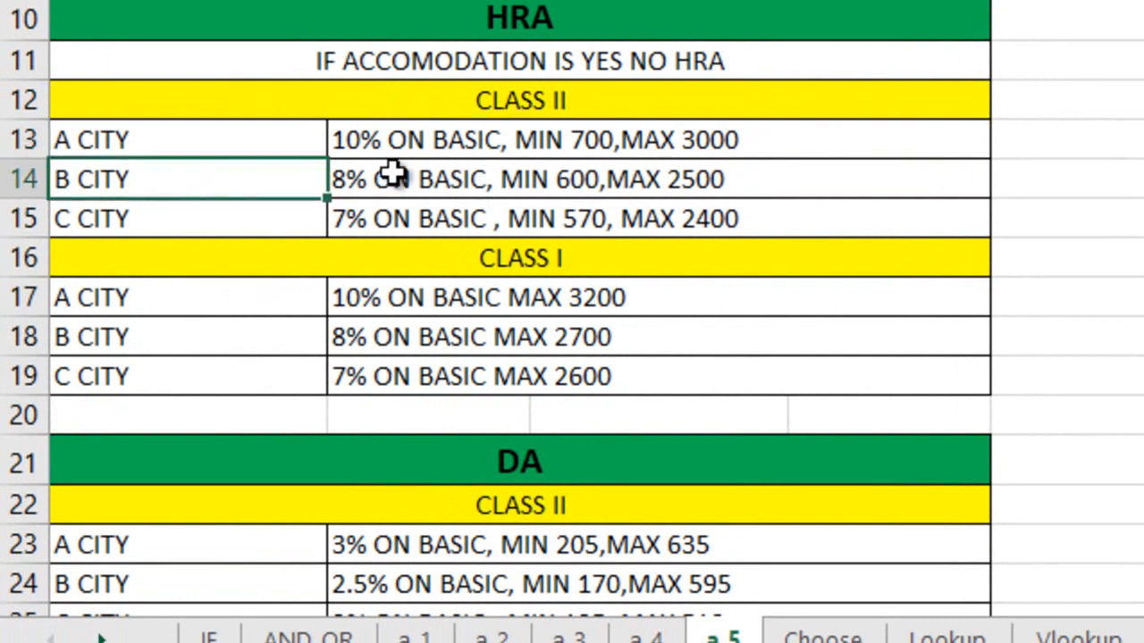
left_click(466, 104, "ctrl")
left_click(460, 185)
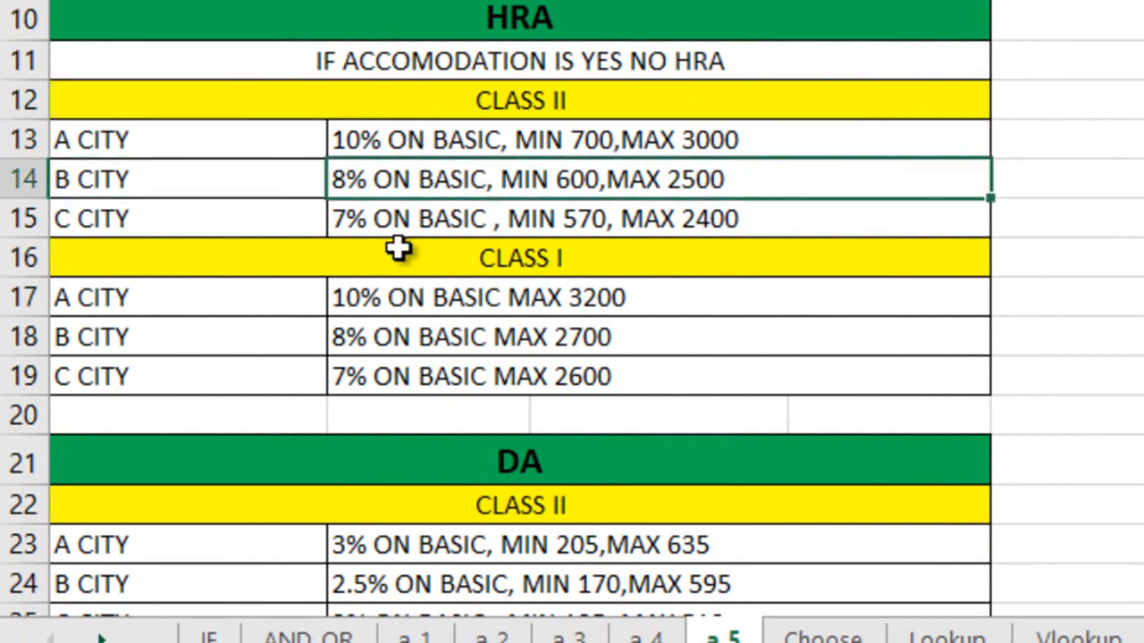
left_click(156, 215)
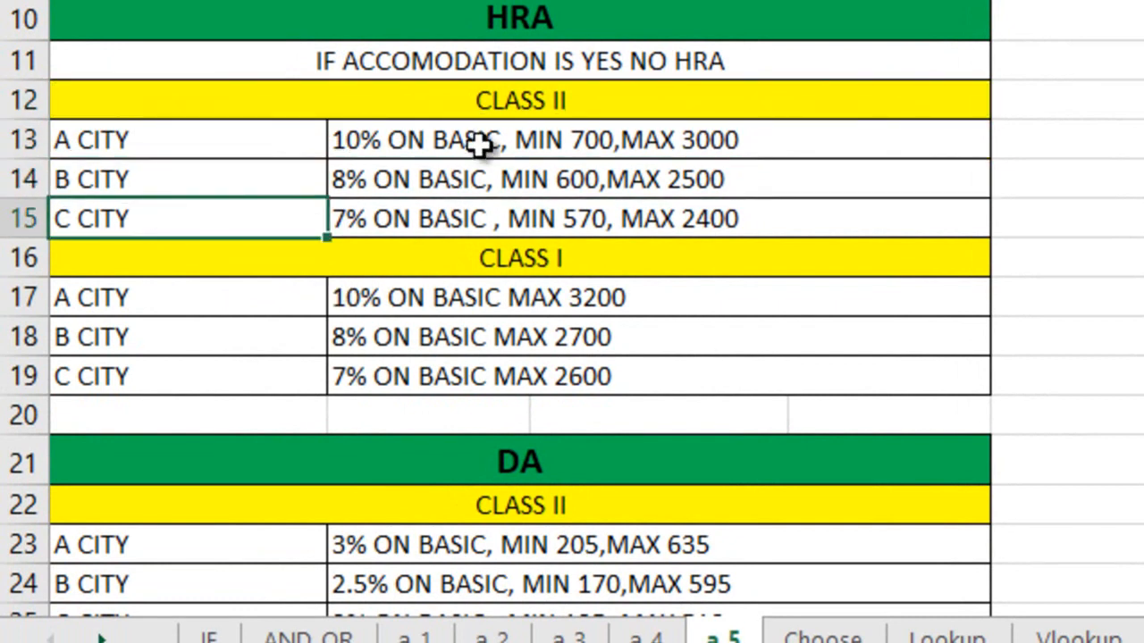
left_click(492, 107, "ctrl")
left_click(456, 221)
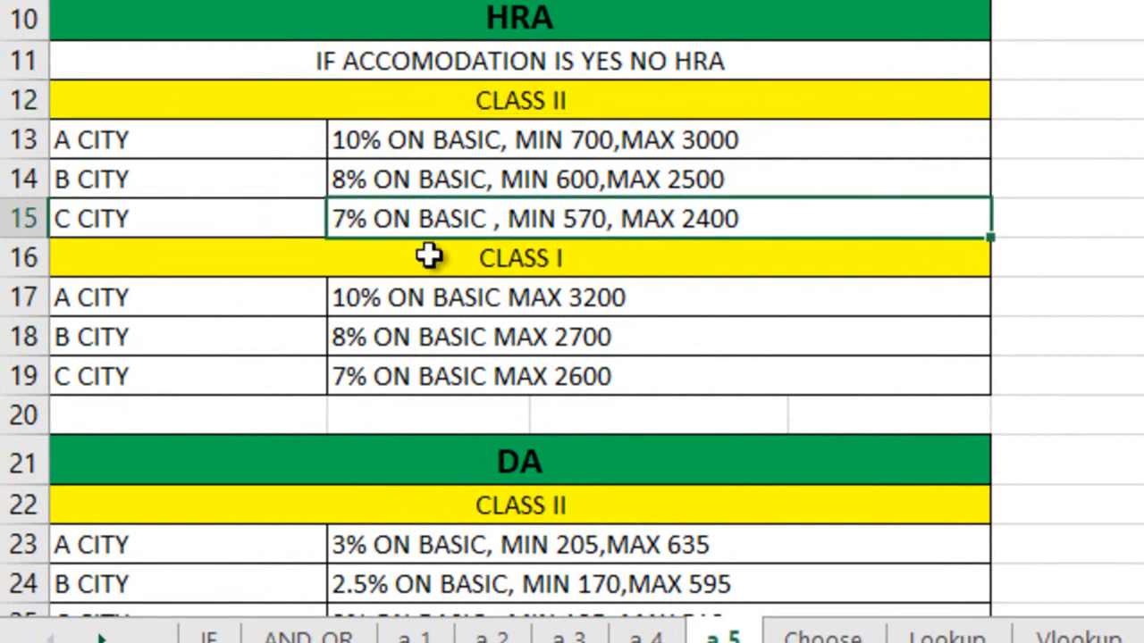
left_click(179, 299)
left_click(515, 252, "ctrl")
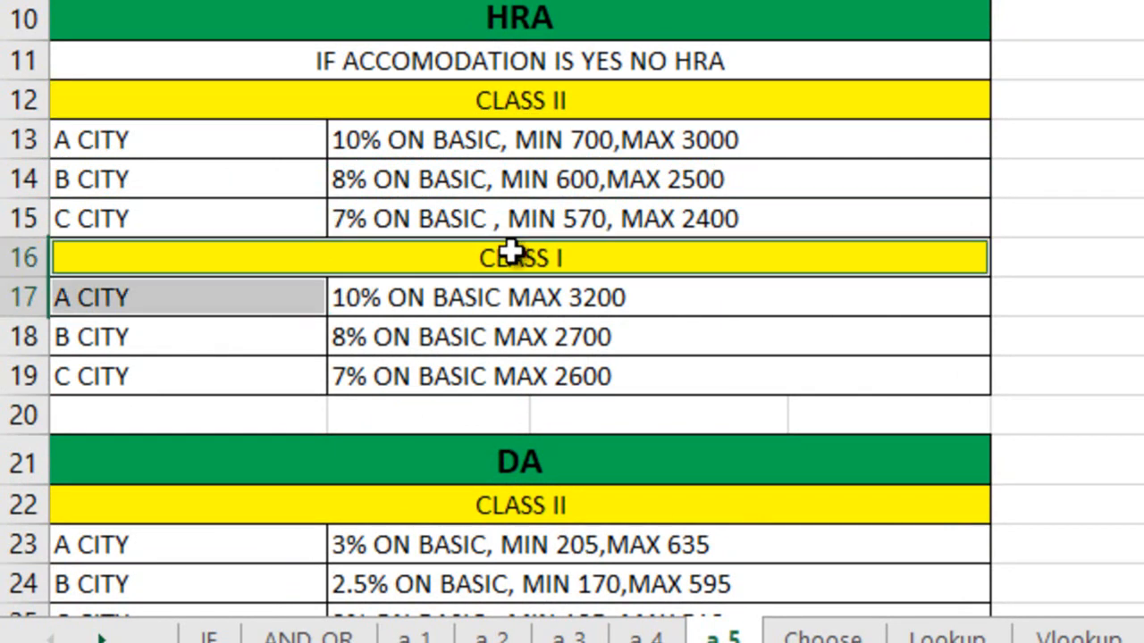
left_click(501, 310)
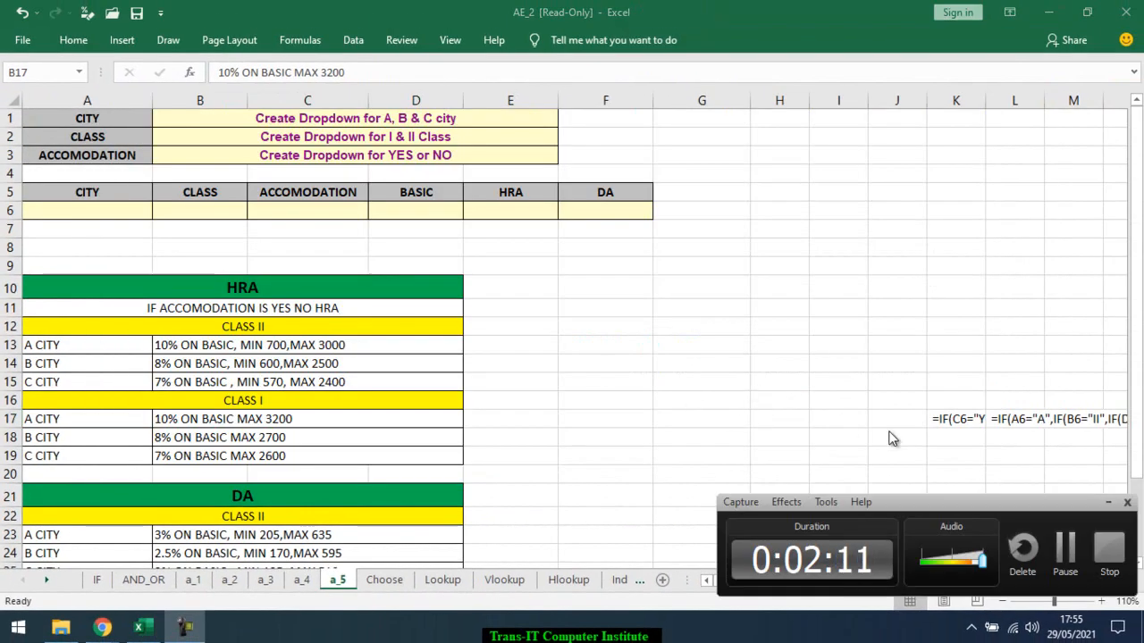
Minimize the screen recorder, close the in-call messages in the Google Meet window and return to the Excel workbook
key("alt+Tab")
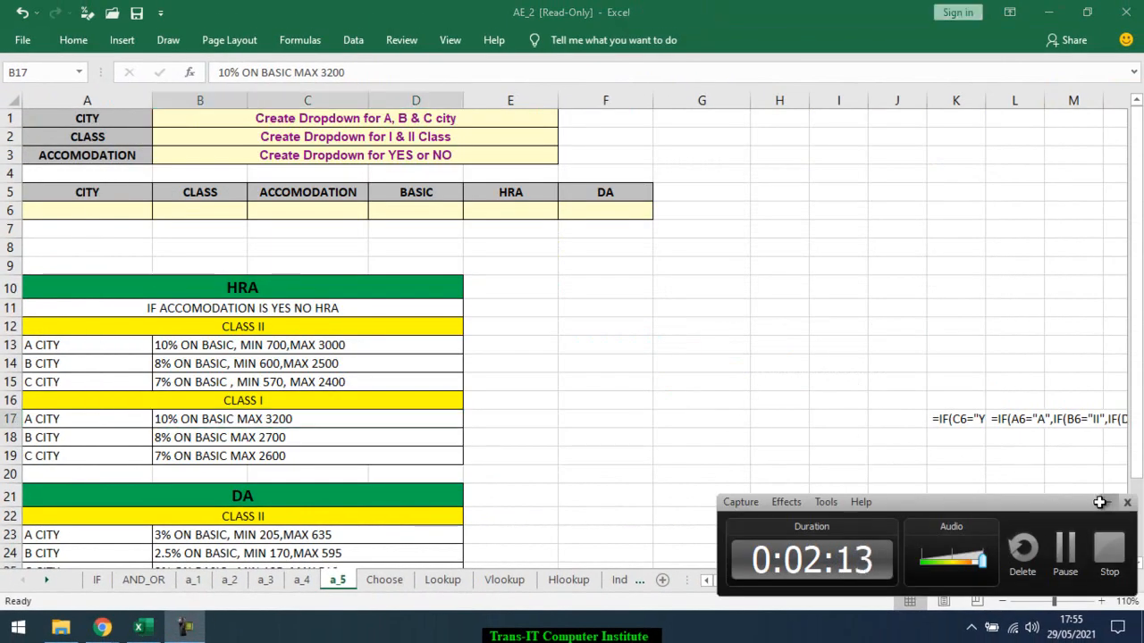
left_click(1108, 502)
mouse_move(119, 624)
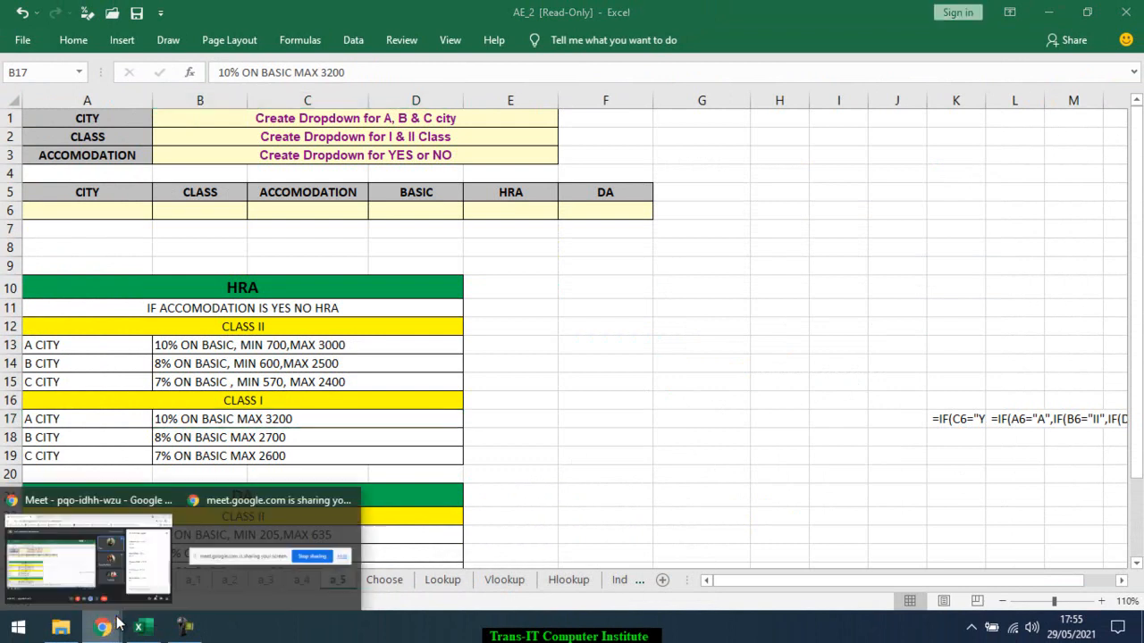
left_click(117, 544)
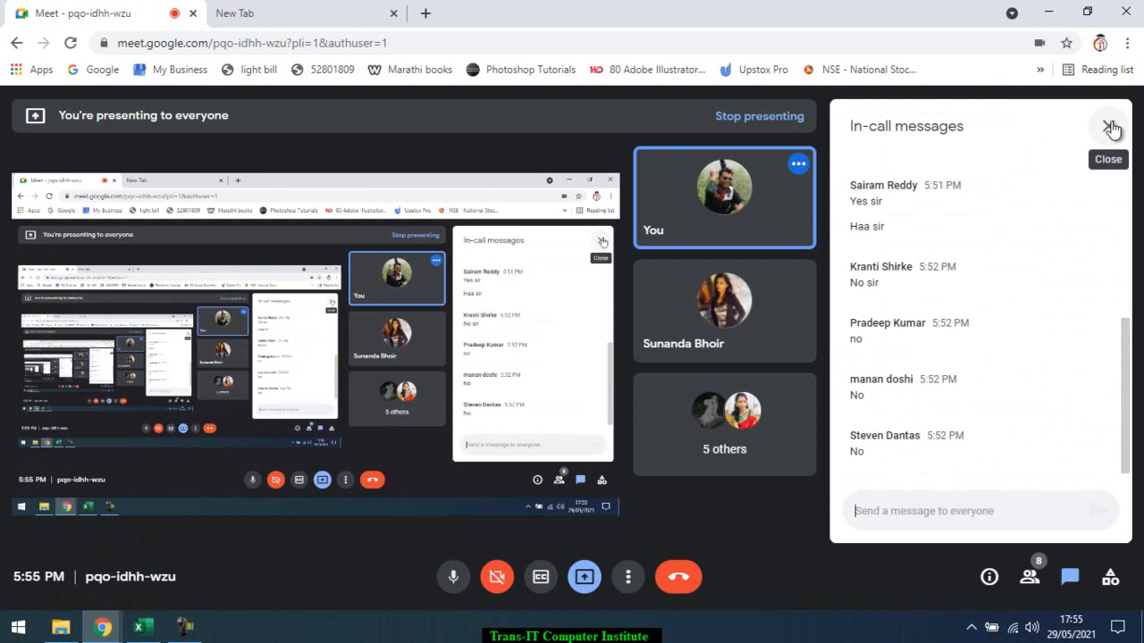
left_click(1109, 128)
key("alt+Tab")
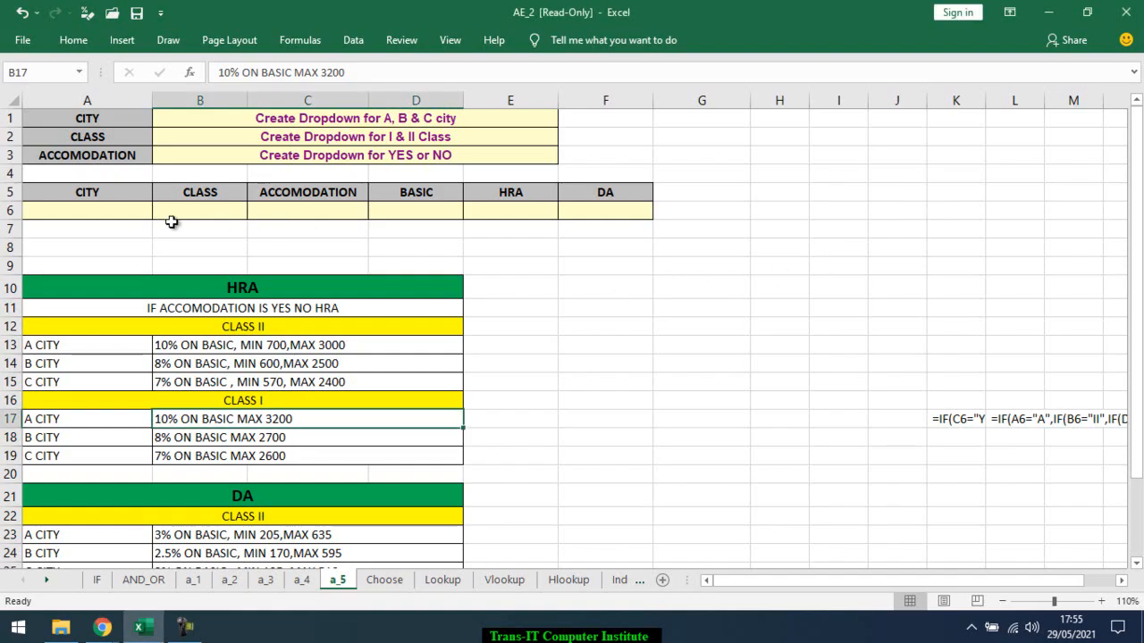
Switch to the Google Meet call, admit the waiting participant and return to the Excel workbook
key("alt+Tab")
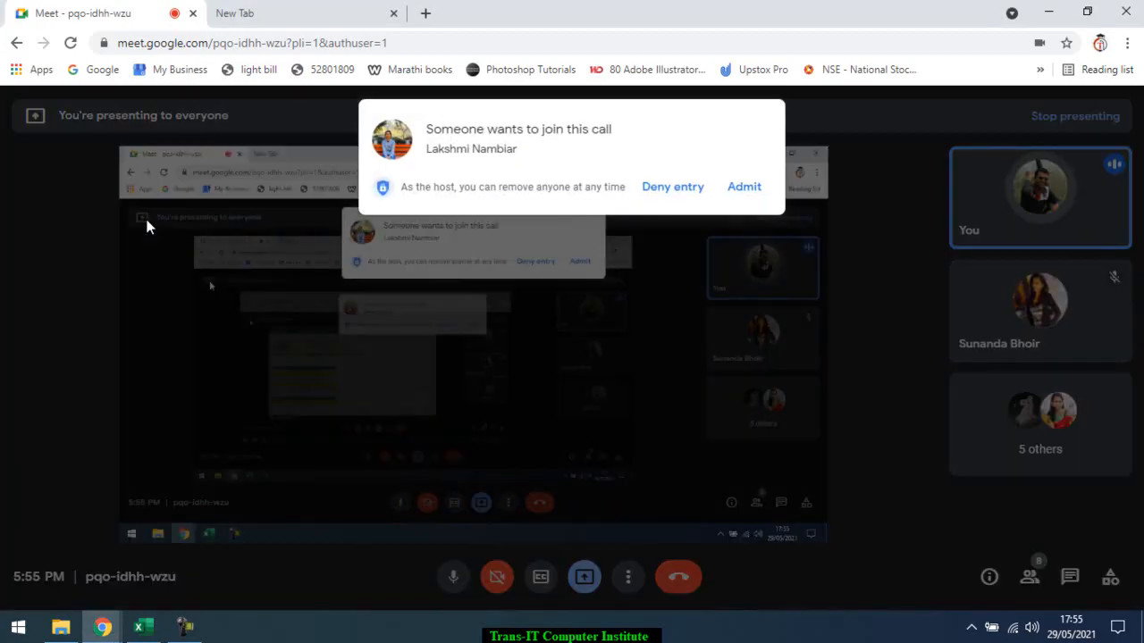
left_click(743, 187)
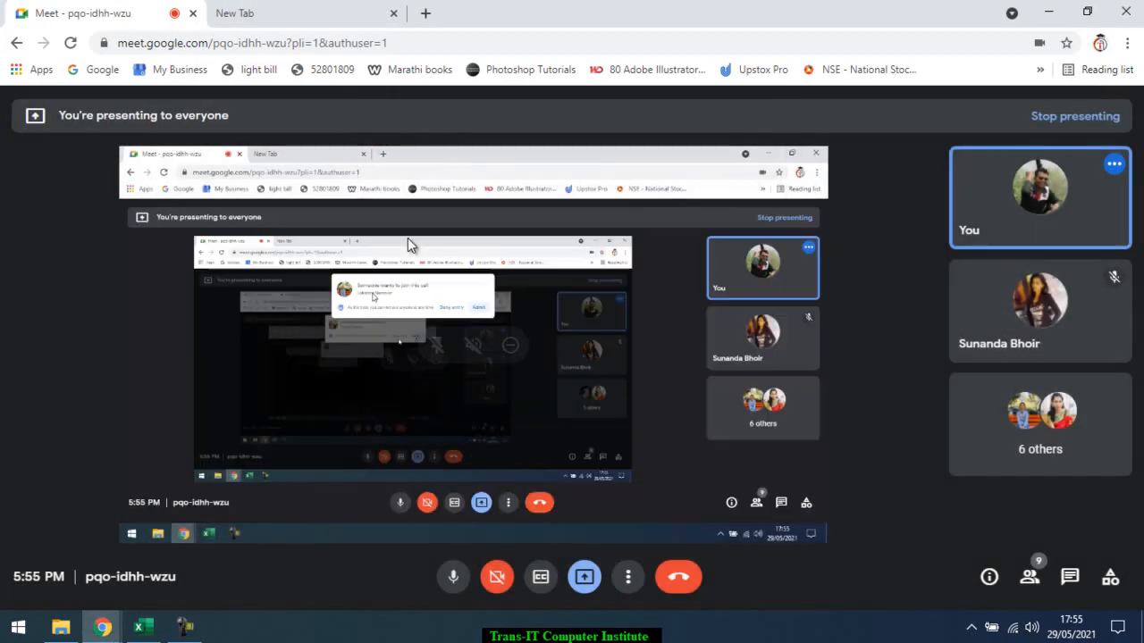
key("alt+Tab")
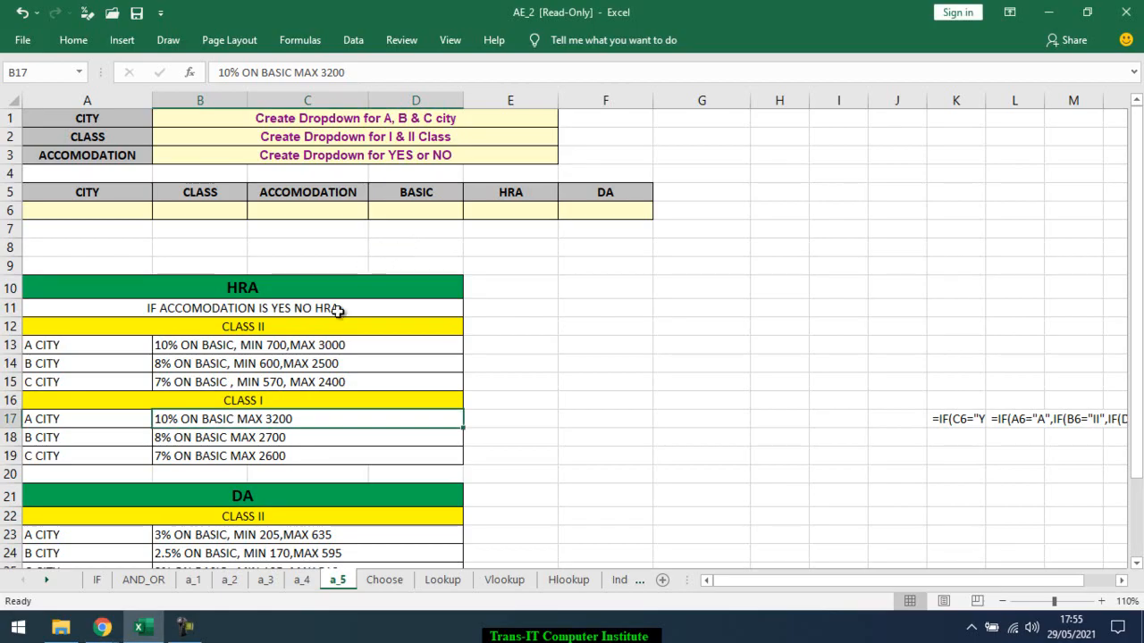
left_click(335, 254)
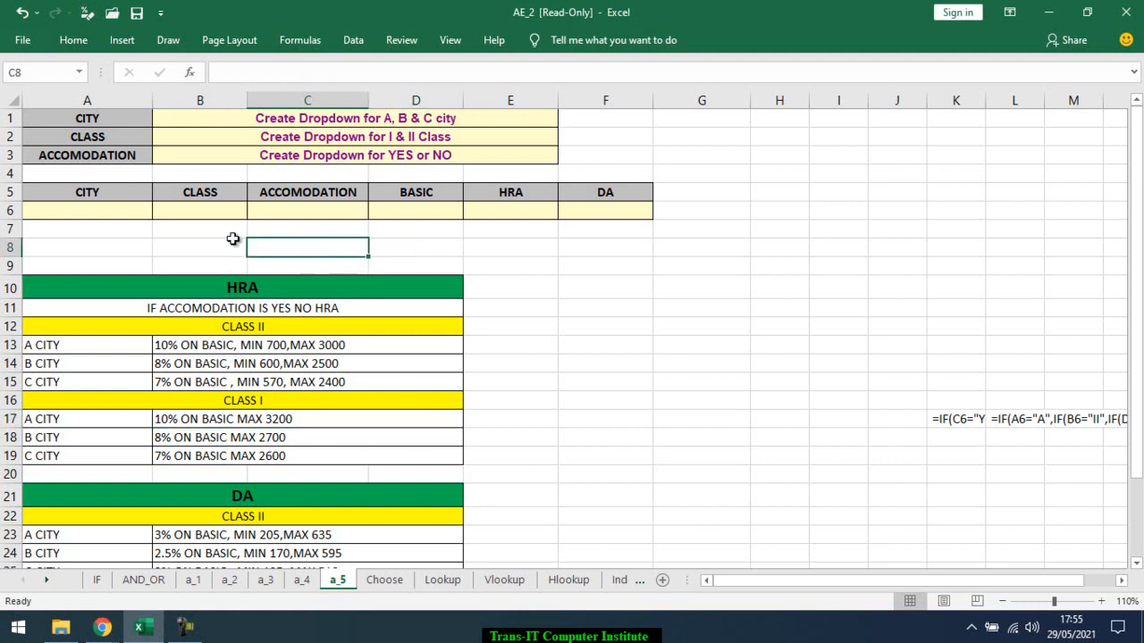
left_click_drag(135, 210, 286, 213)
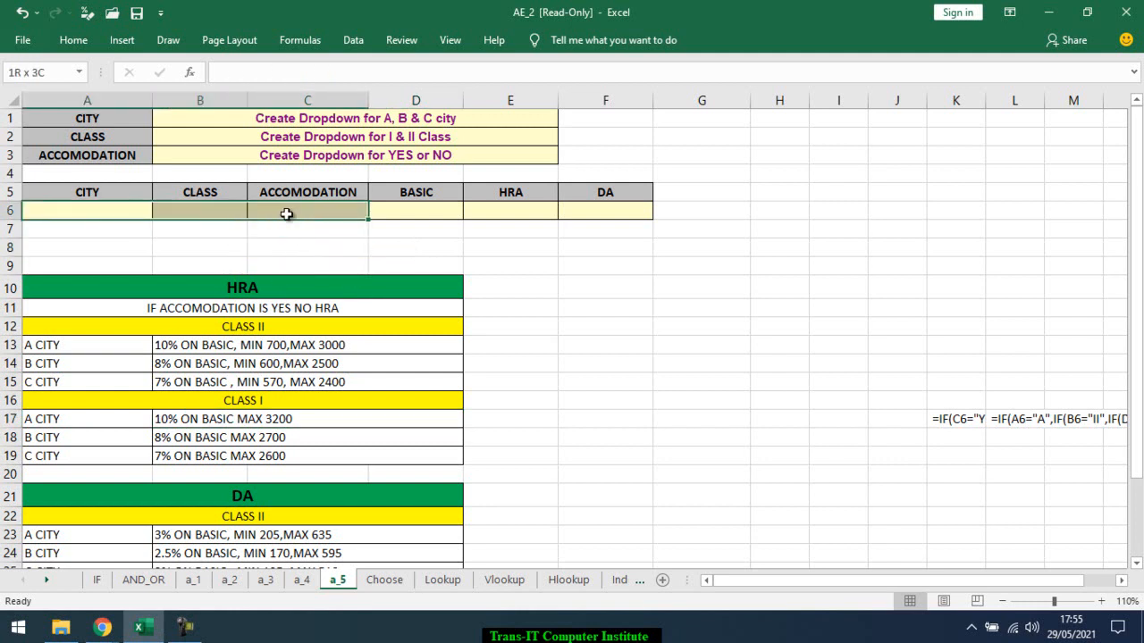
left_click(502, 213)
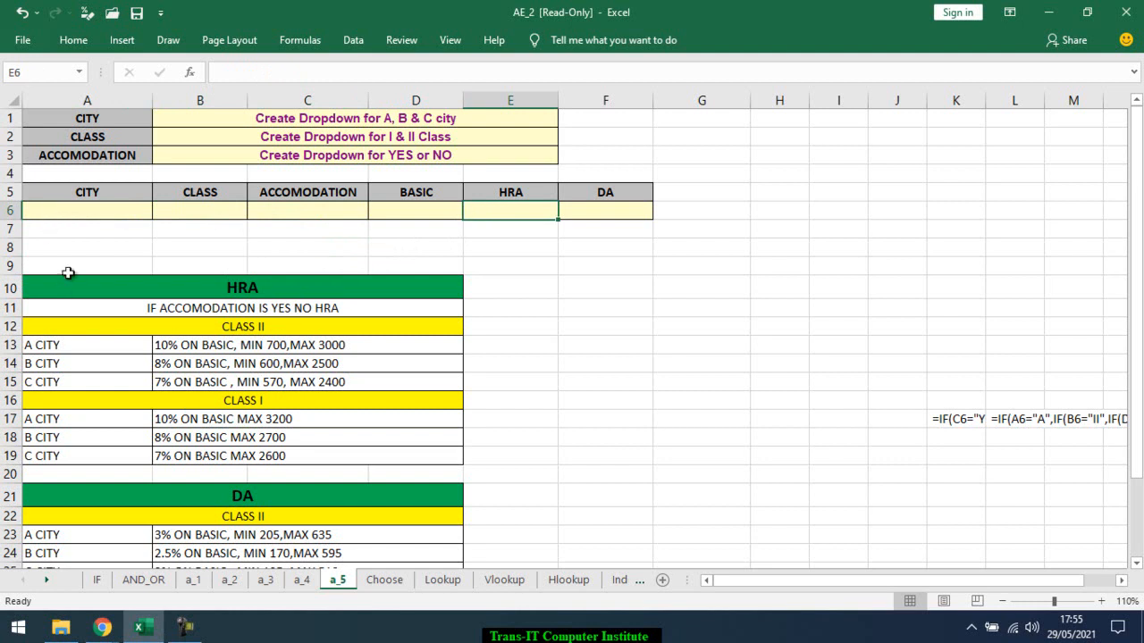
Add a list data validation to the CITY cell A6 with the source A,B,C
left_click(104, 215)
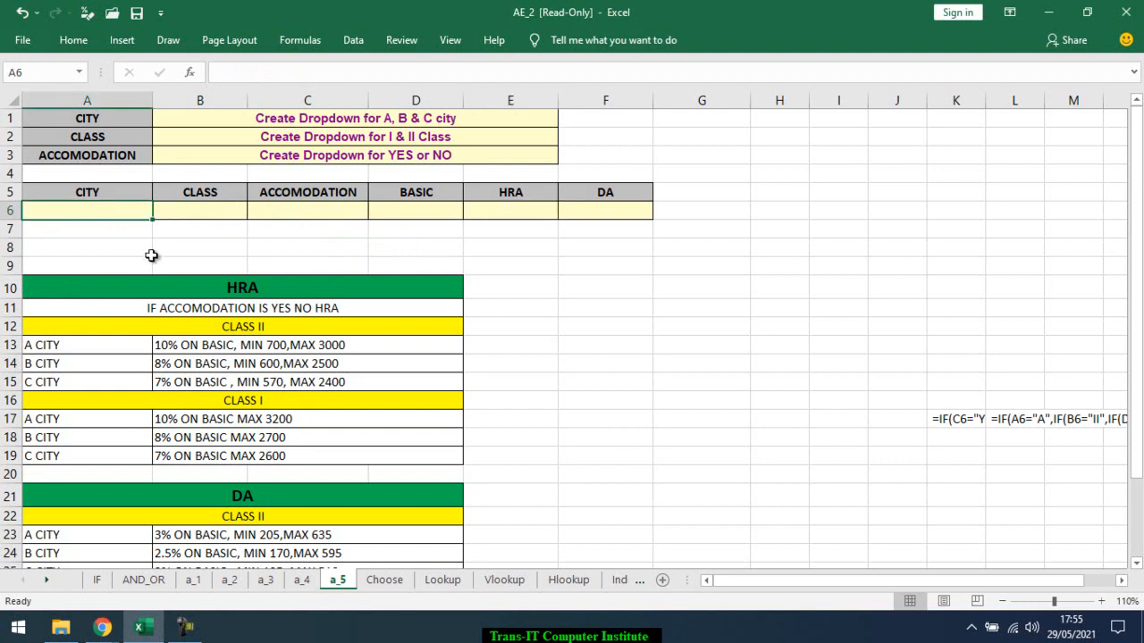
left_click(354, 52)
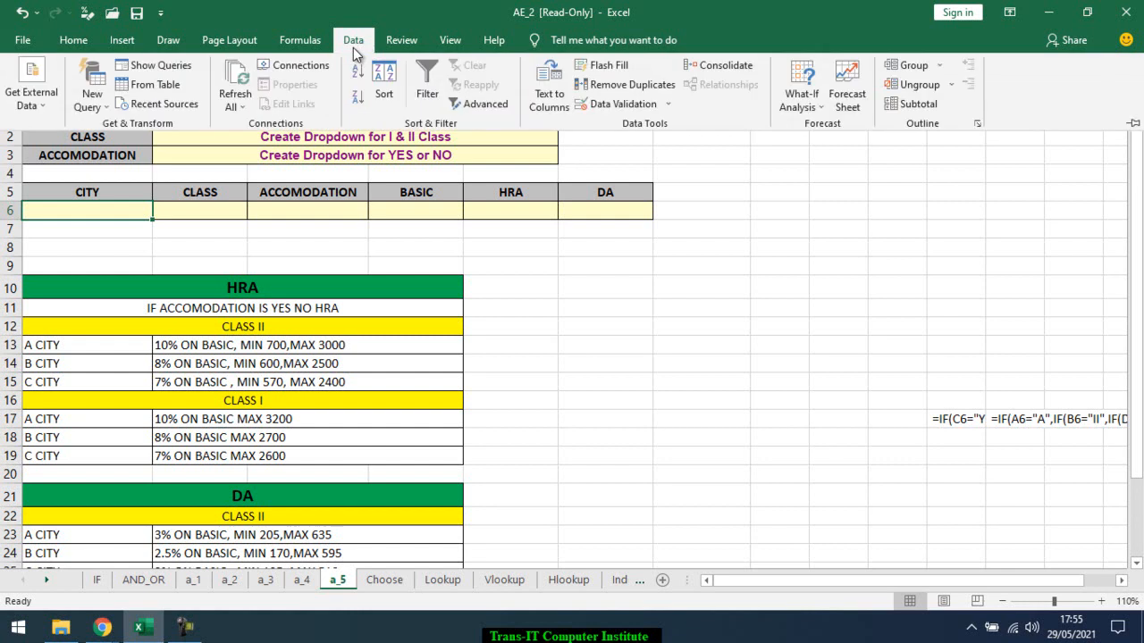
left_click(673, 104)
left_click(670, 125)
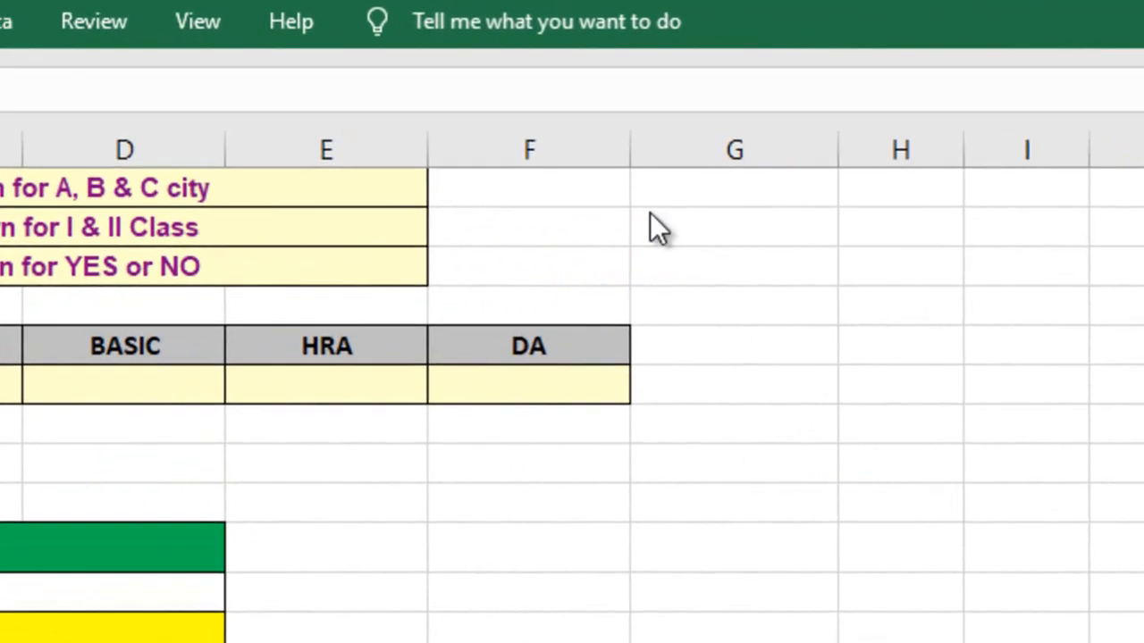
left_click(358, 242)
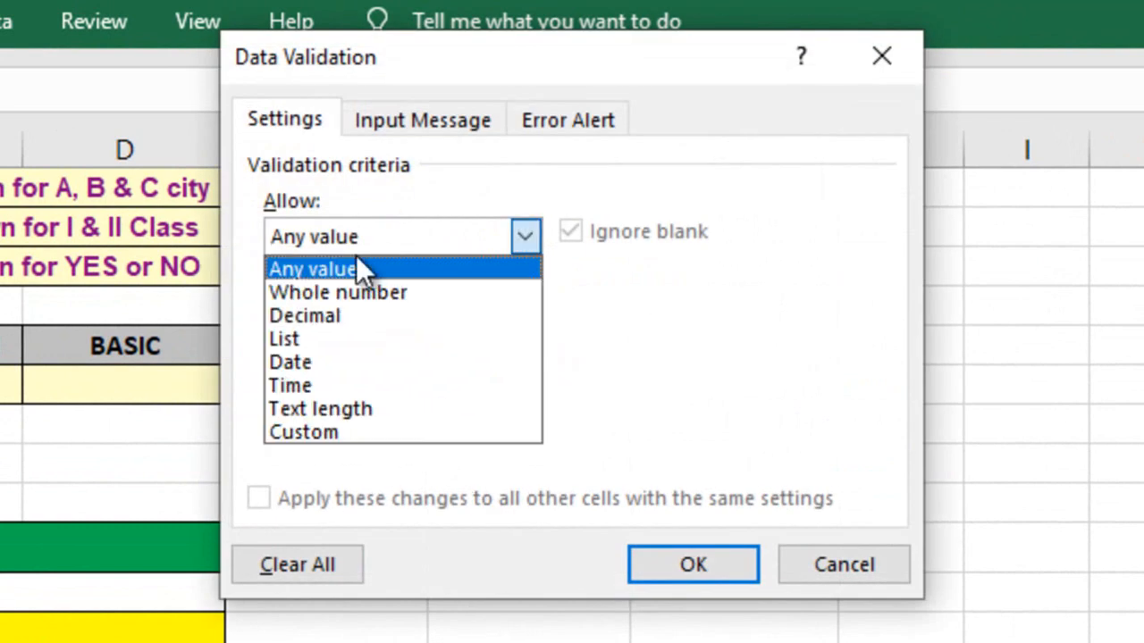
left_click(353, 333)
left_click(365, 383)
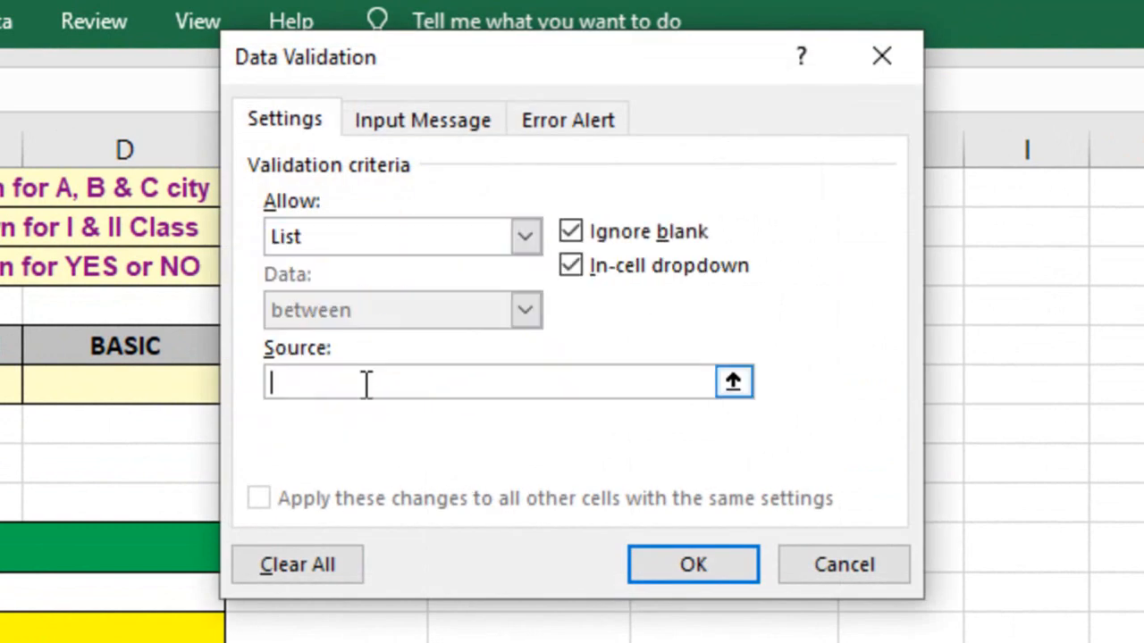
type("A,B")
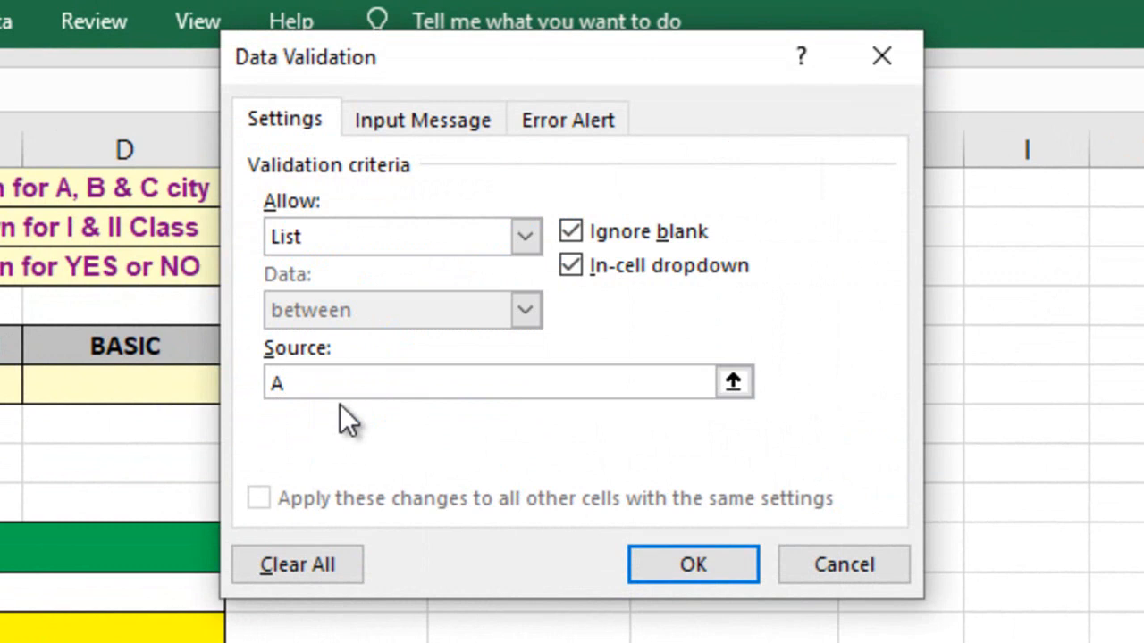
type(",")
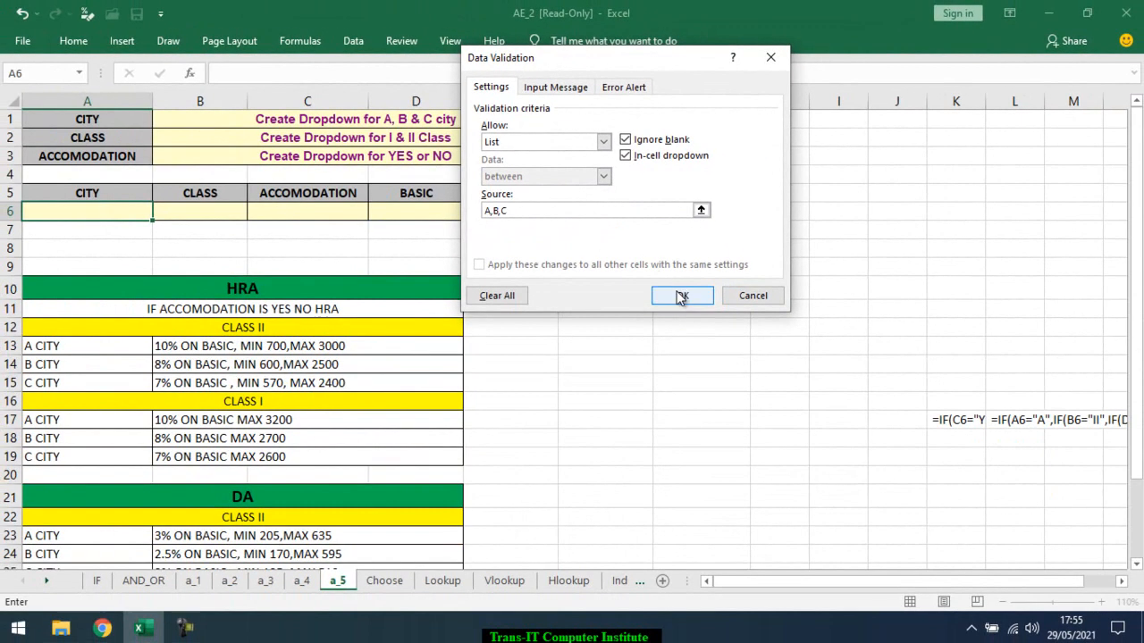
left_click(690, 565)
Test the city dropdown in A6 by choosing B and C
left_click(160, 215)
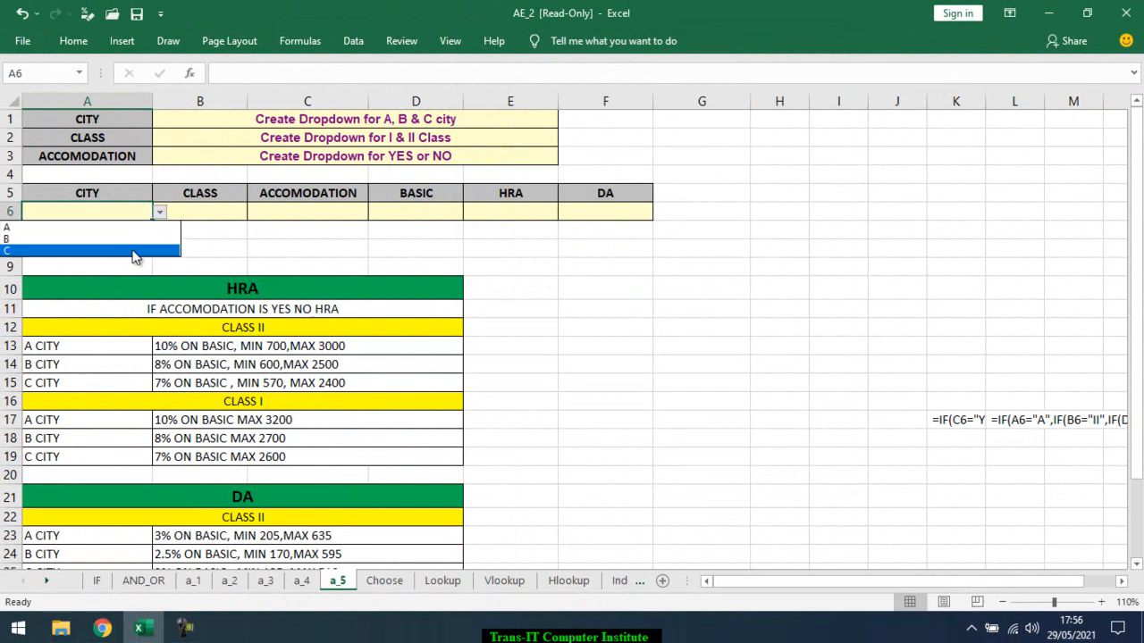
left_click(135, 243)
left_click(160, 214)
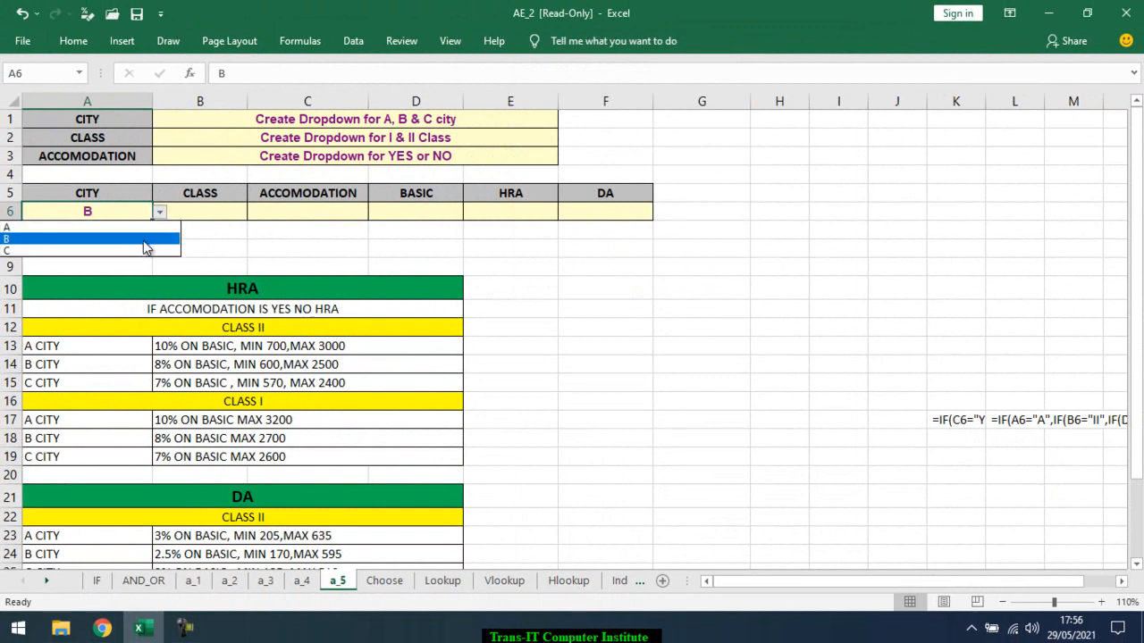
left_click(149, 251)
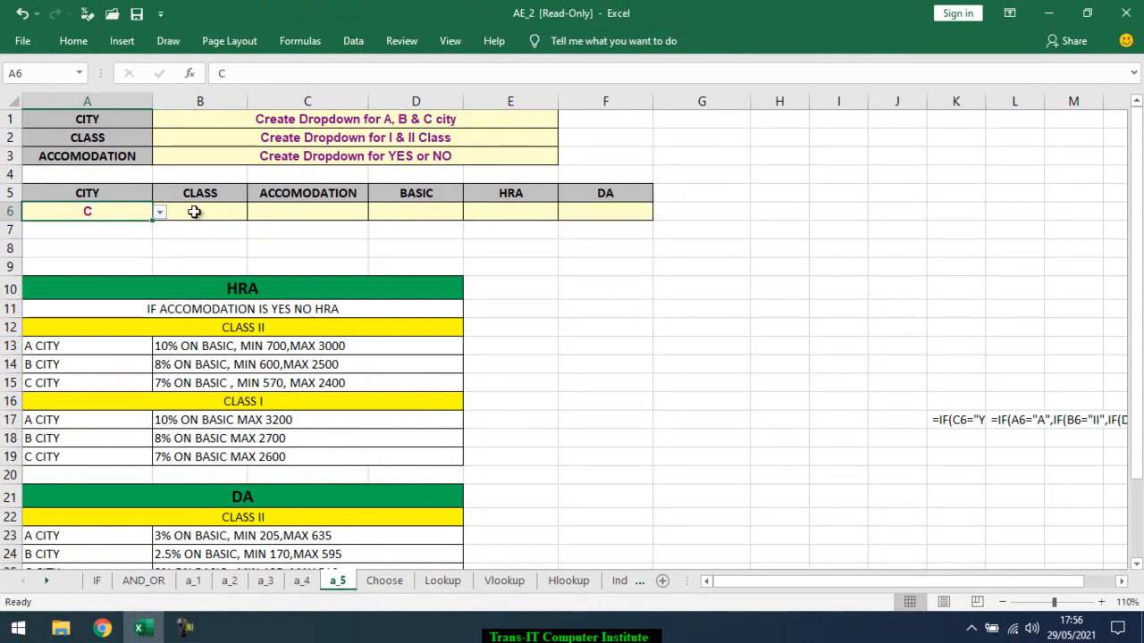
left_click(160, 215)
left_click(160, 215)
Add a list data validation to the CLASS cell B6 with the source I,II and check its dropdown
left_click(188, 212)
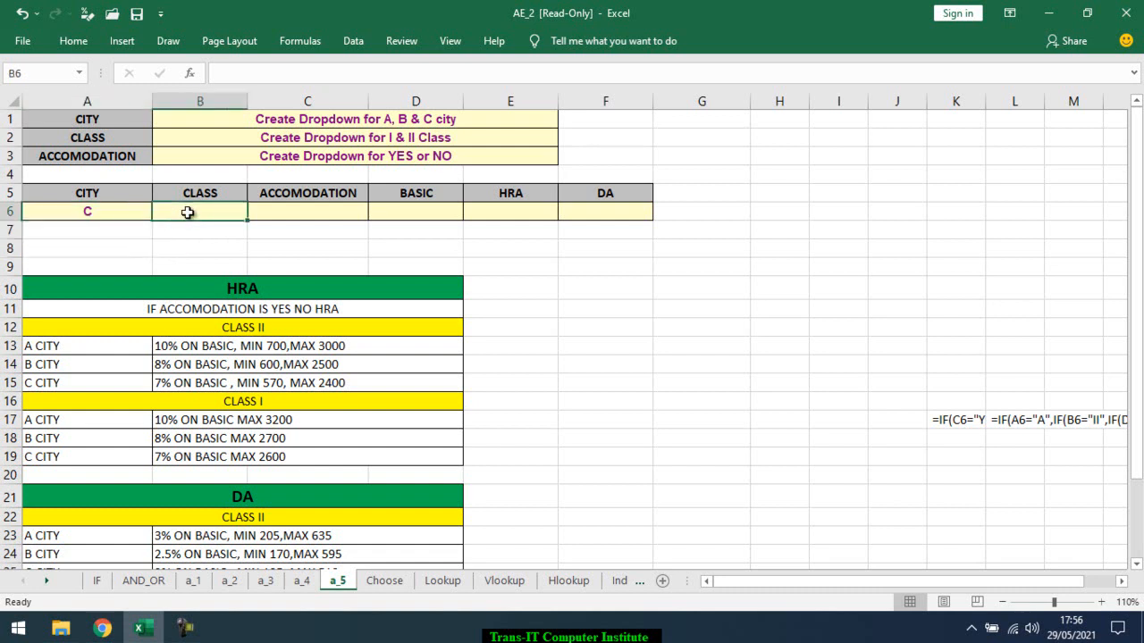
left_click(352, 40)
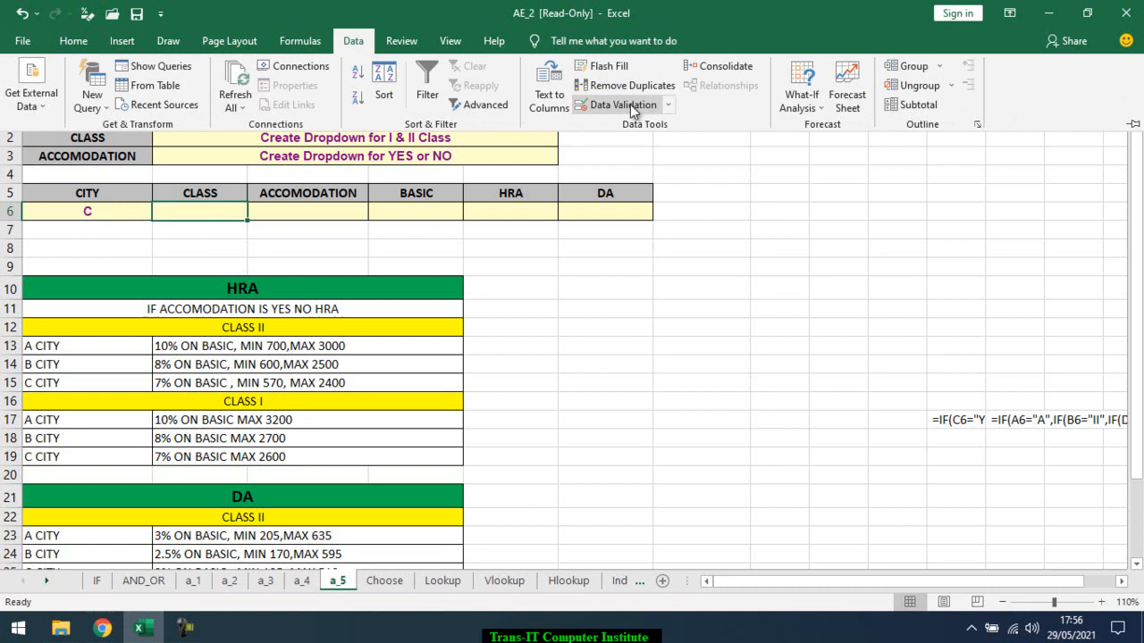
left_click(630, 105)
left_click(561, 143)
left_click(547, 189)
left_click(537, 211)
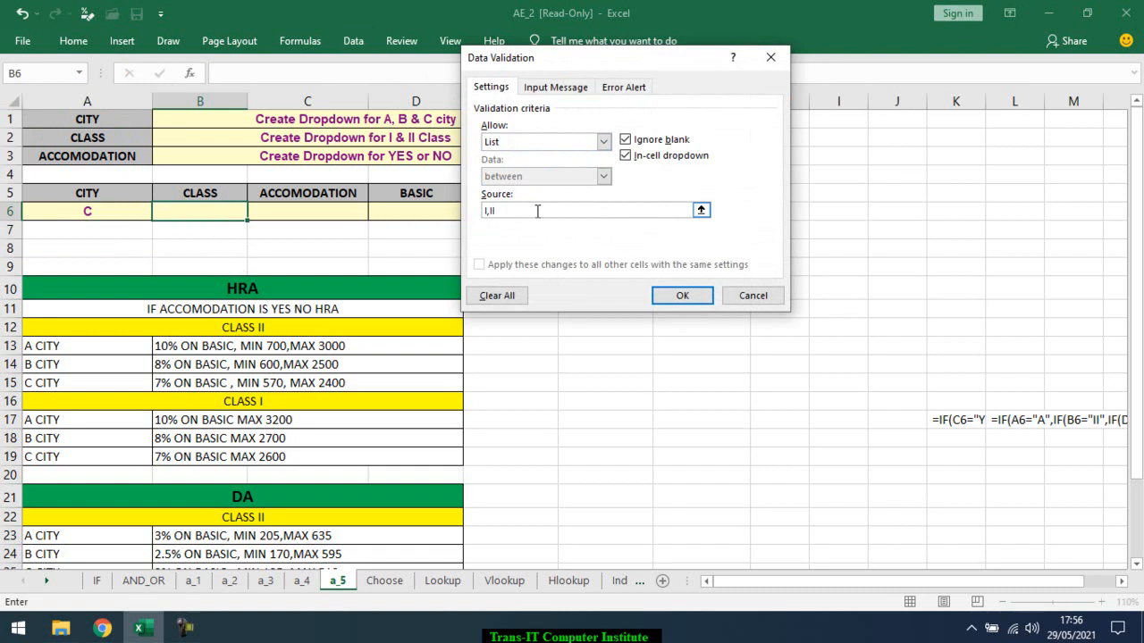
left_click(688, 297)
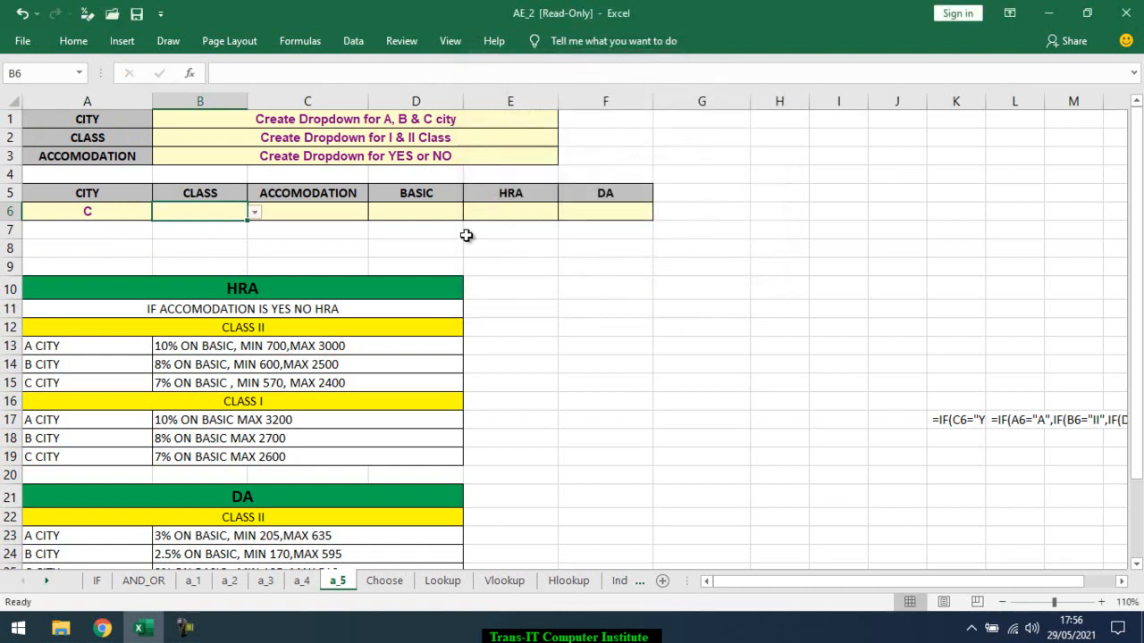
left_click(257, 216)
Add a list data validation to the ACCOMODATION cell C6 with the source Yes,No
left_click(321, 215)
left_click(333, 220)
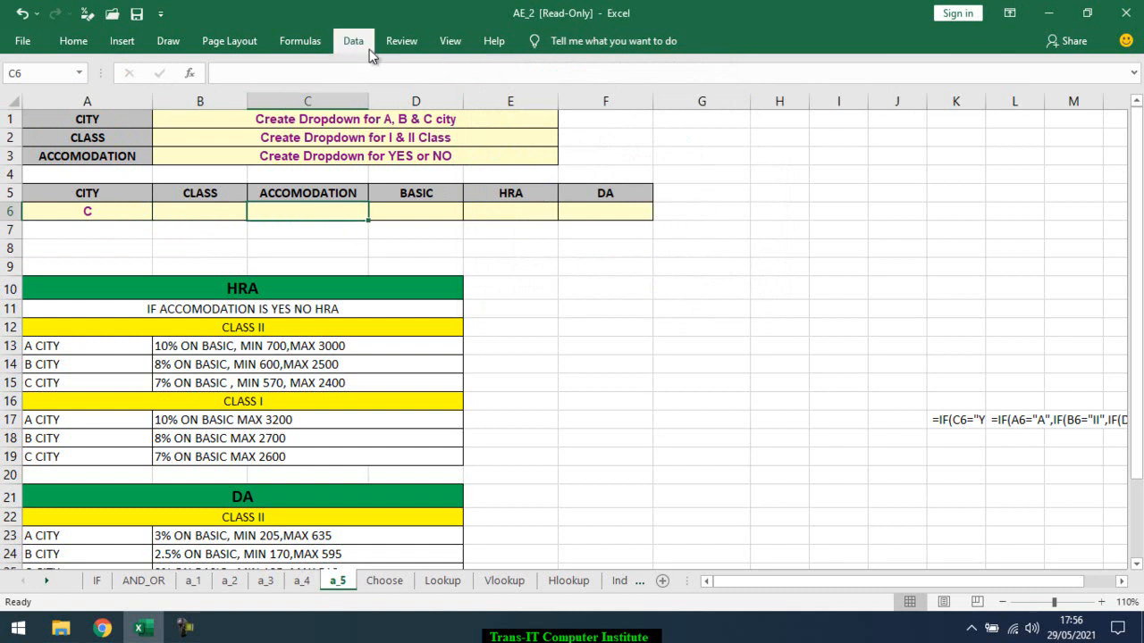
left_click(353, 41)
left_click(618, 104)
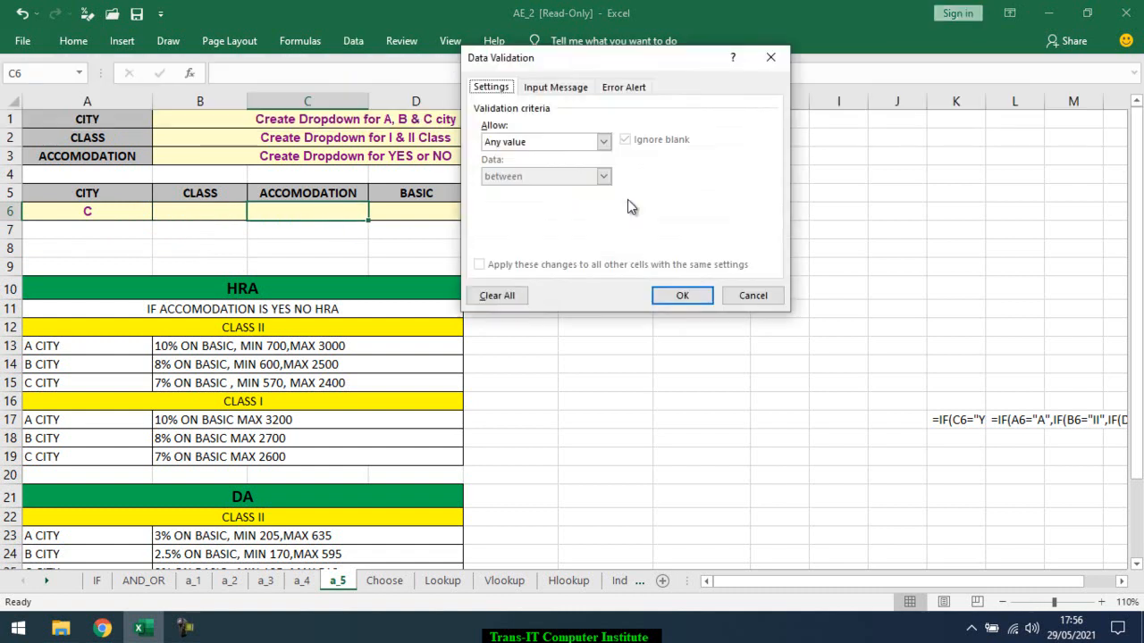
left_click(539, 147)
left_click(541, 191)
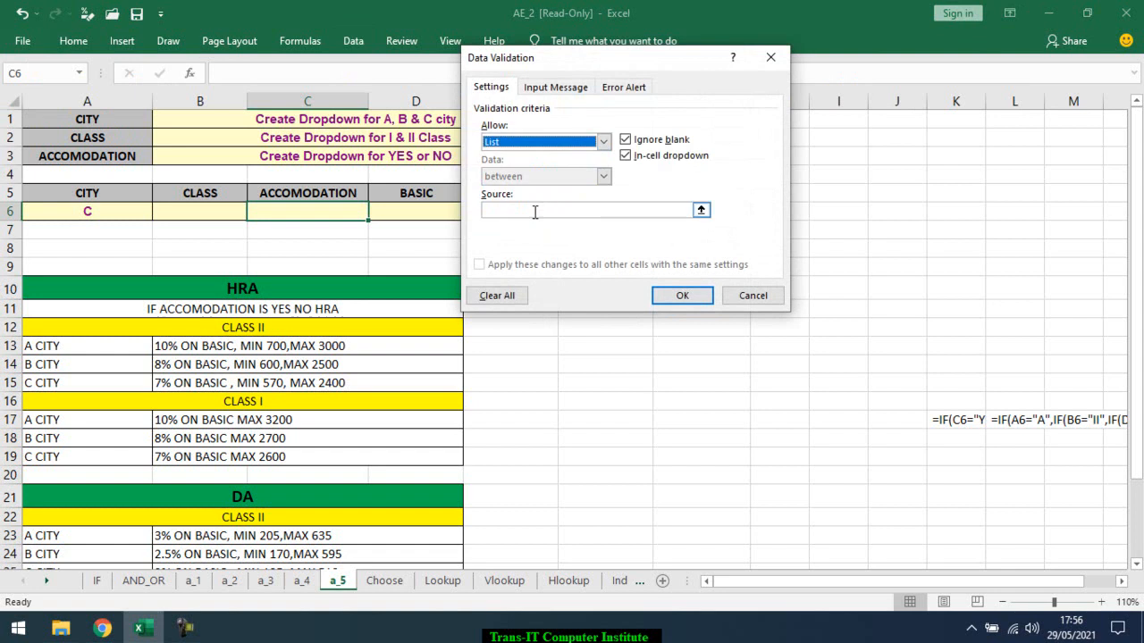
left_click(534, 212)
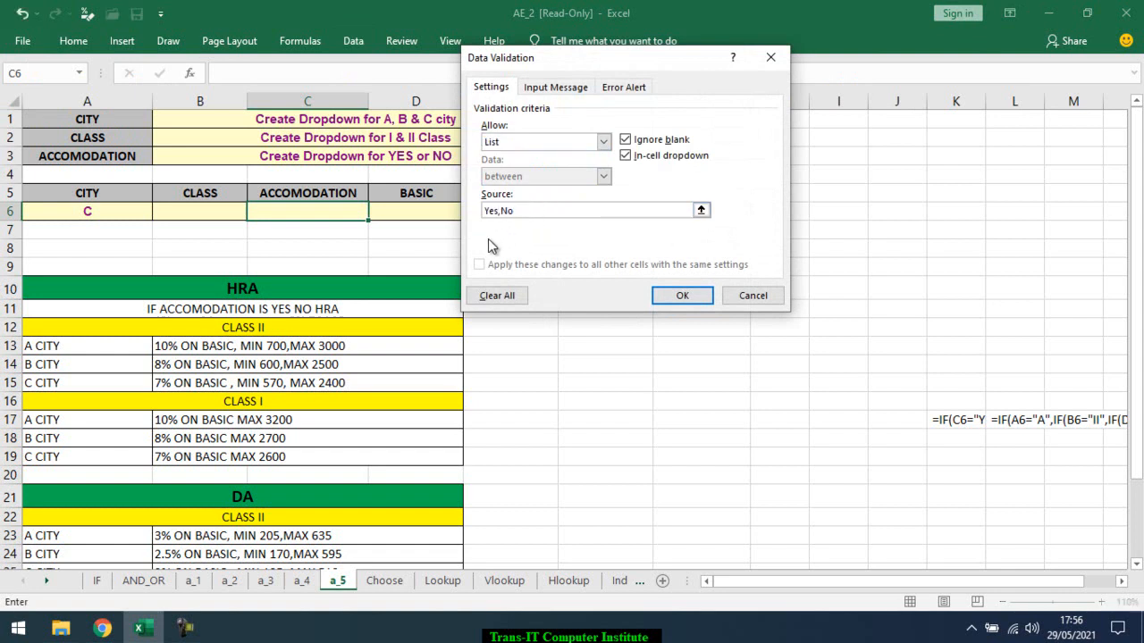
left_click(667, 302)
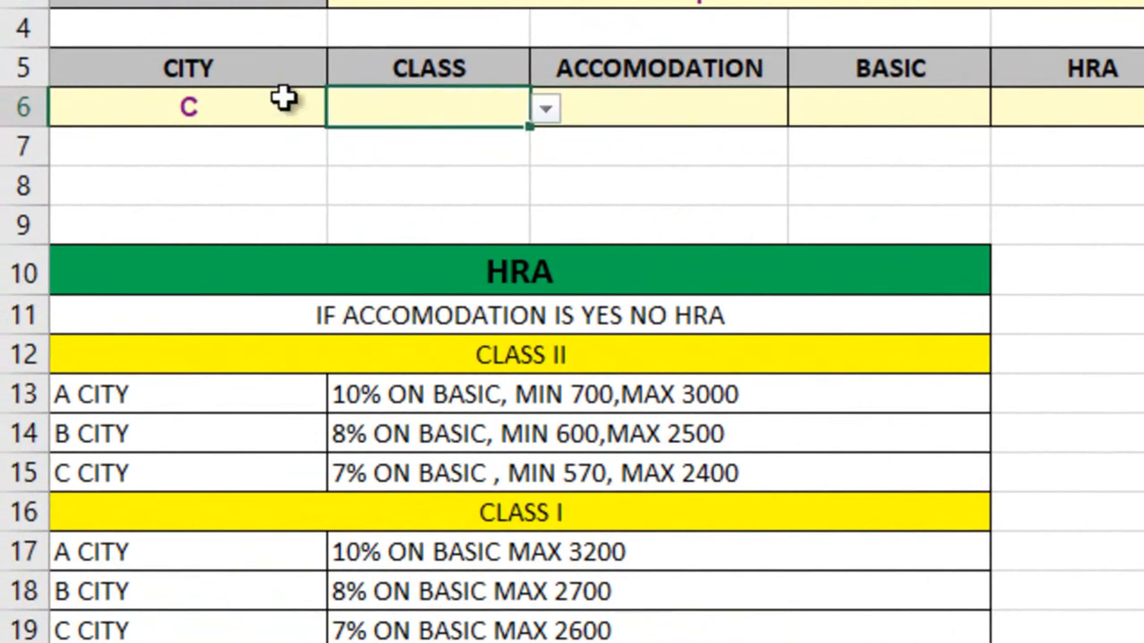
Choose city A in A6 and class II in B6 from their dropdowns
left_click(286, 103)
left_click(343, 108)
left_click(309, 140)
left_click(447, 115)
left_click(545, 108)
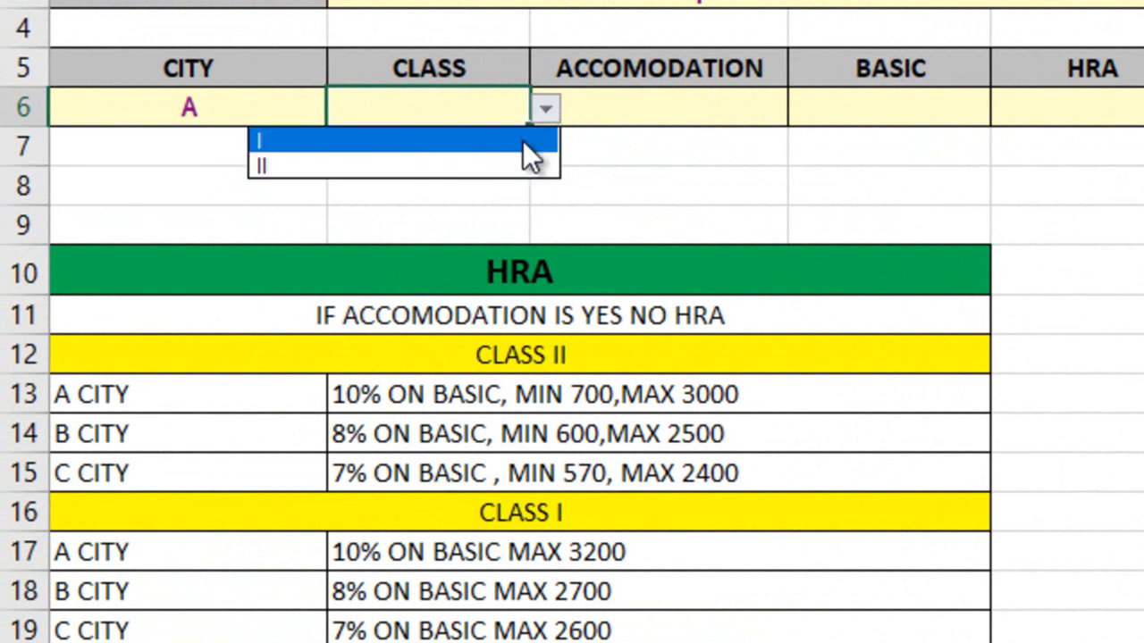
left_click(524, 142)
left_click(558, 111)
left_click(536, 168)
Choose Yes for accommodation in C6 and enter a basic pay of 8500 in D6
left_click(741, 115)
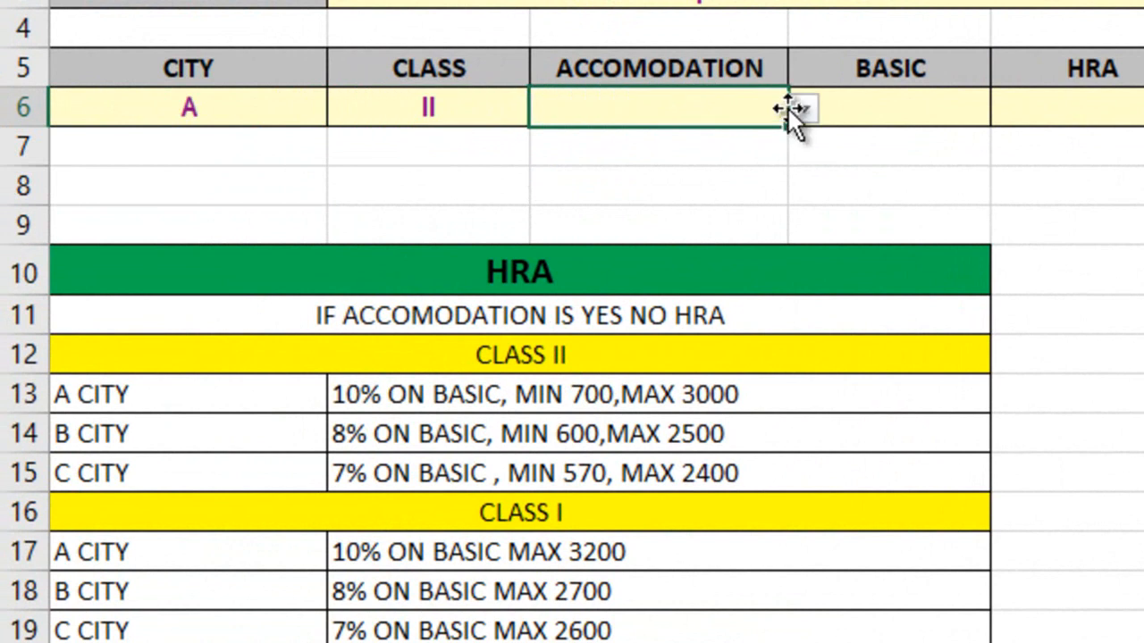
left_click(802, 109)
left_click(764, 143)
left_click(897, 113)
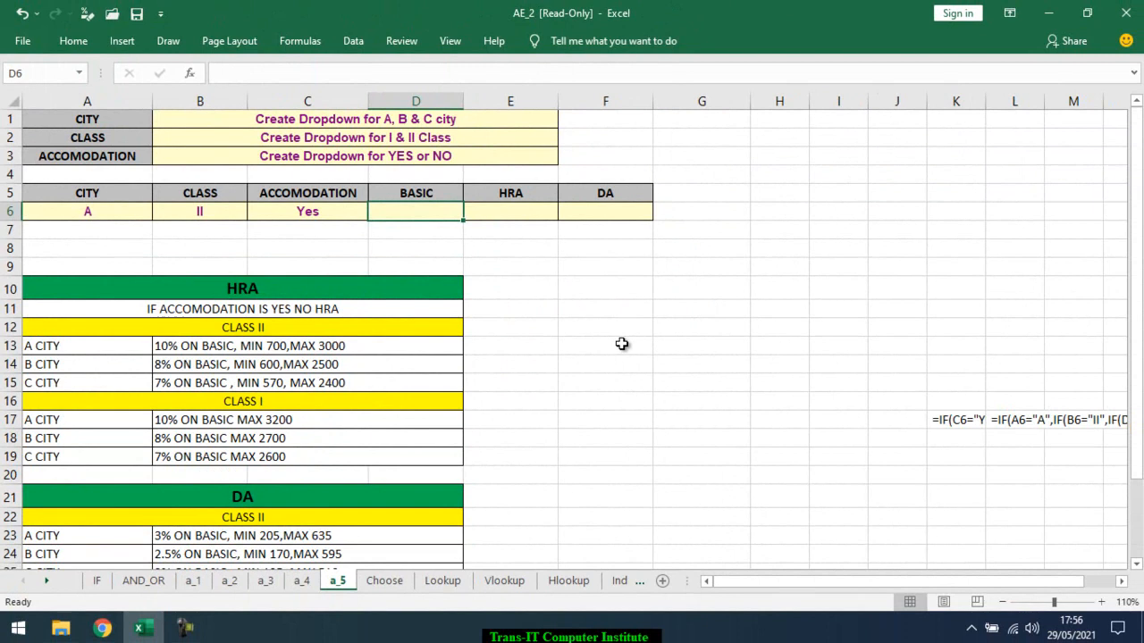
type("8500")
key("Return")
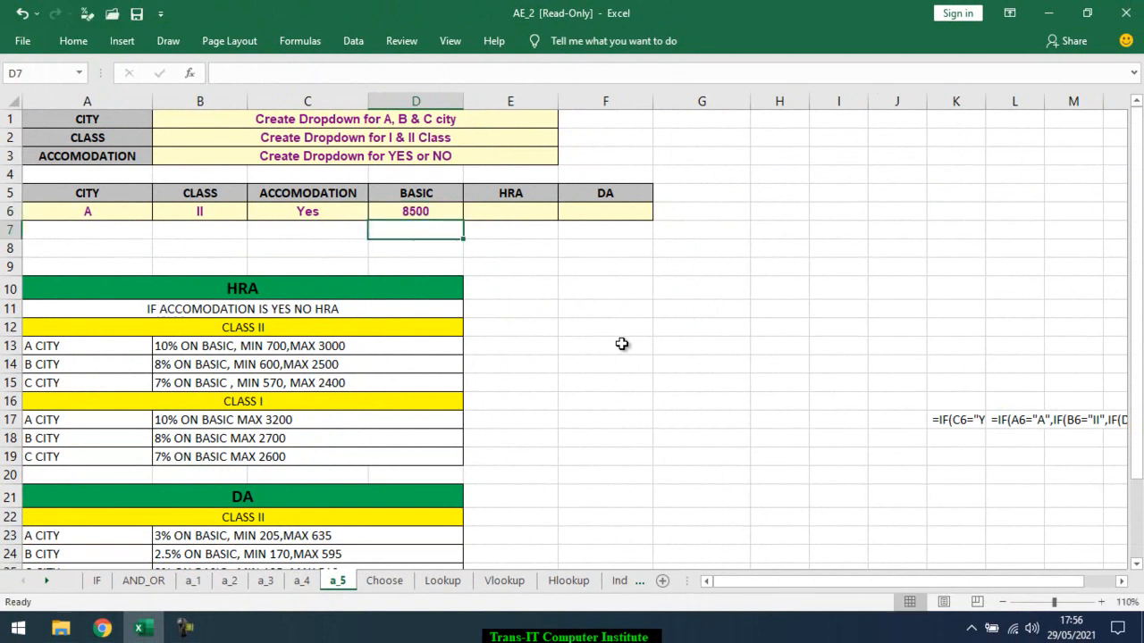
left_click(527, 229)
left_click(519, 215)
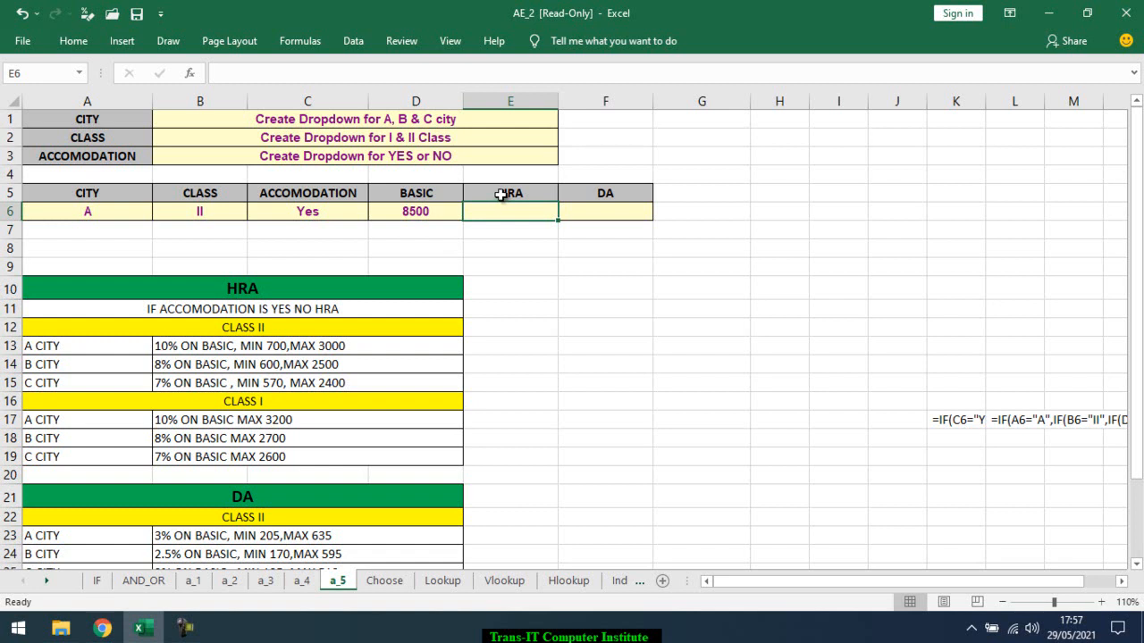
left_click(343, 217)
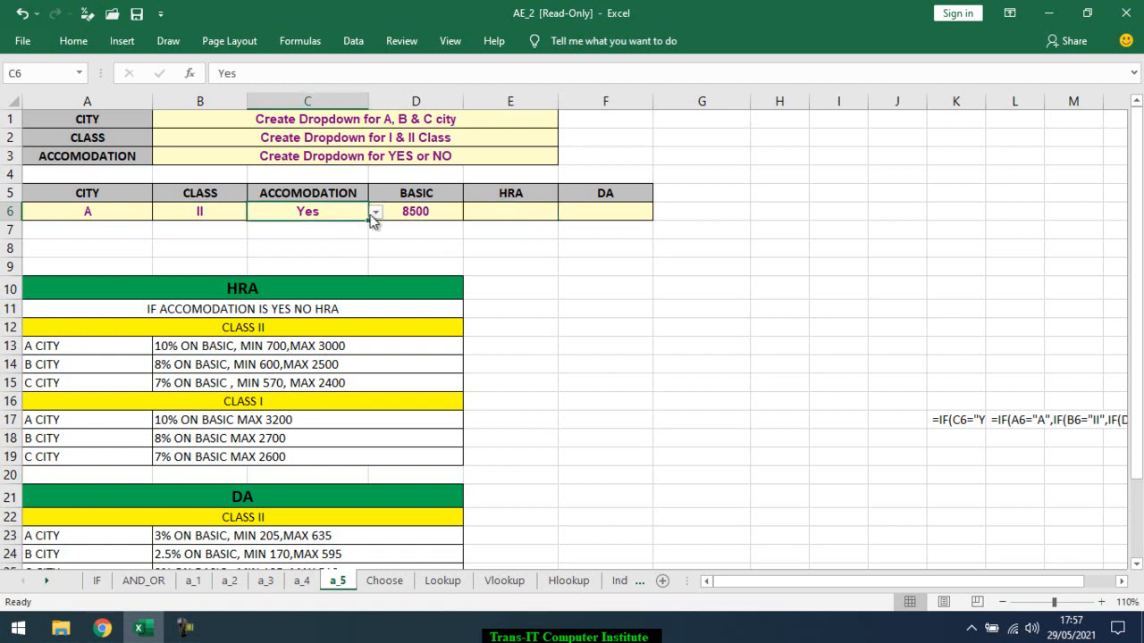
left_click(375, 213)
left_click(376, 215)
Start an IF formula in the HRA cell E6 that tests whether C6 equals "Yes"
left_click(533, 215)
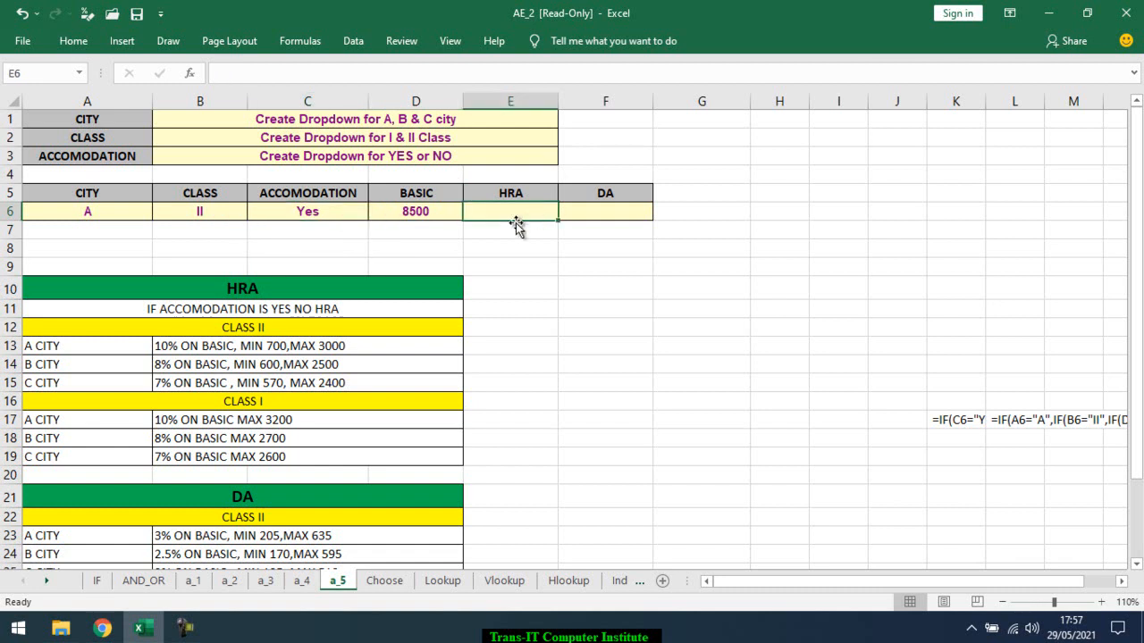
type("=if")
key("Tab")
key("Left")
key("Left")
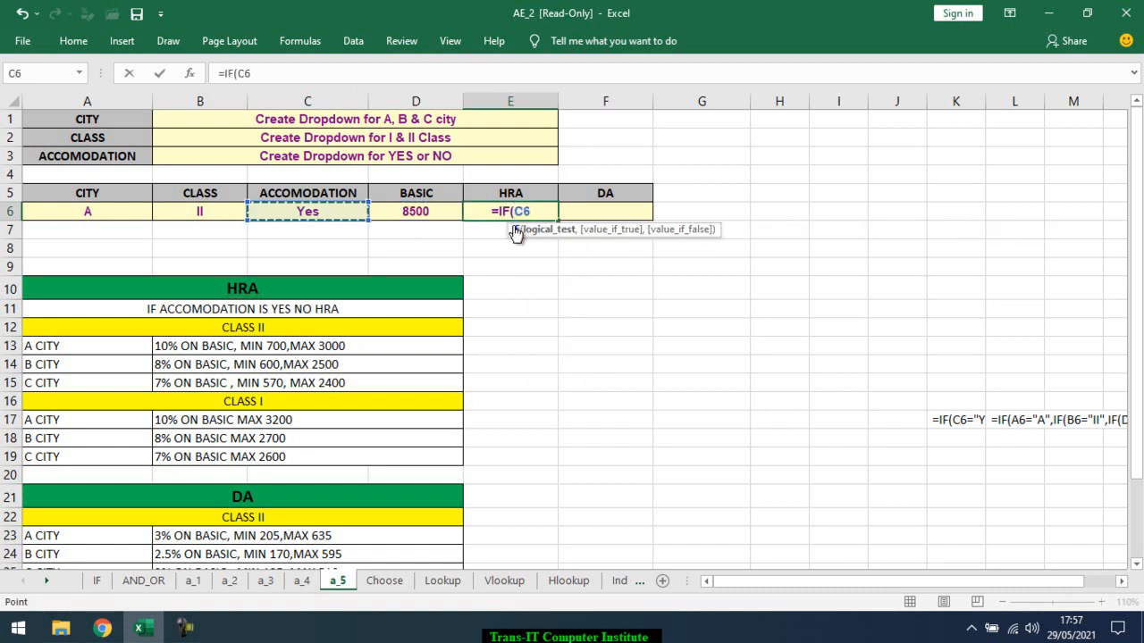
type("=")
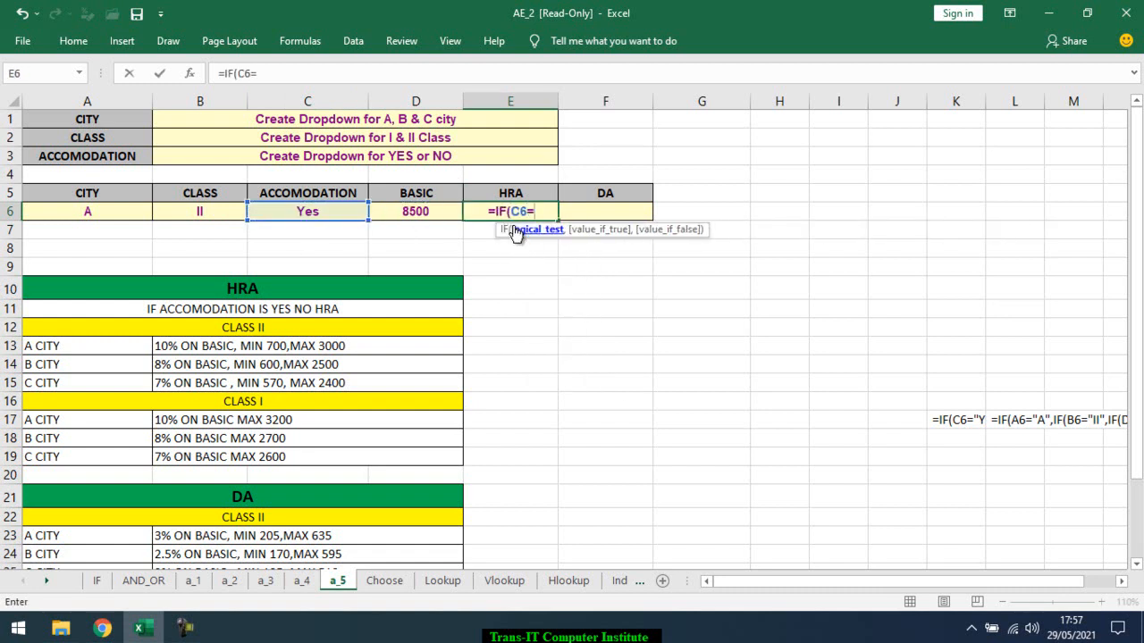
type("\"yea")
key("BackSpace")
key("BackSpace")
key("BackSpace")
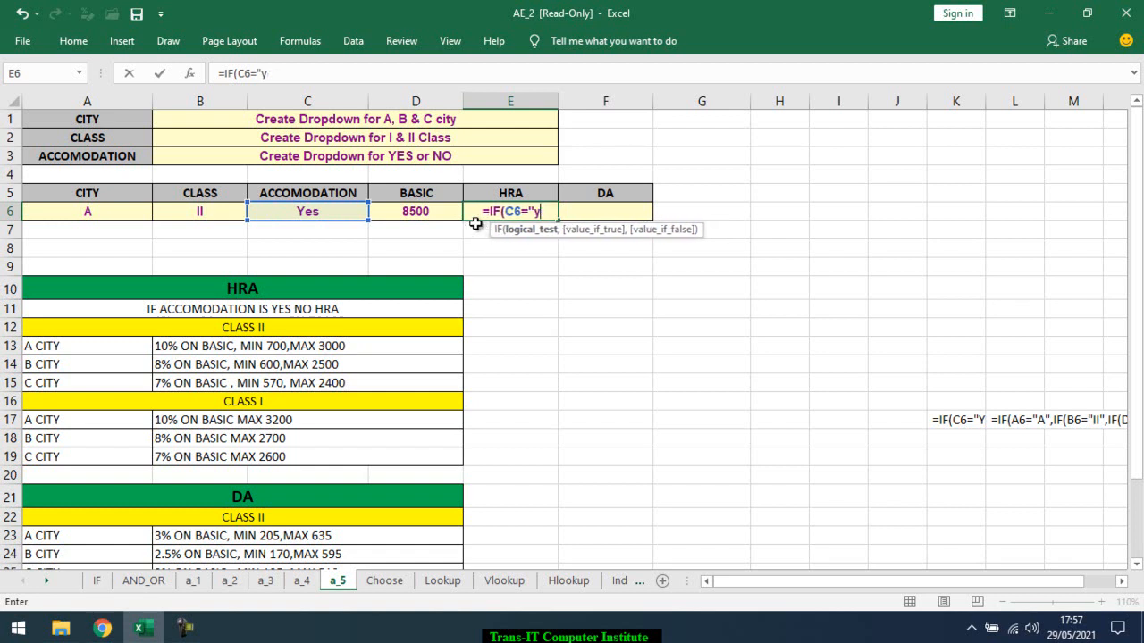
type("Yes\",0")
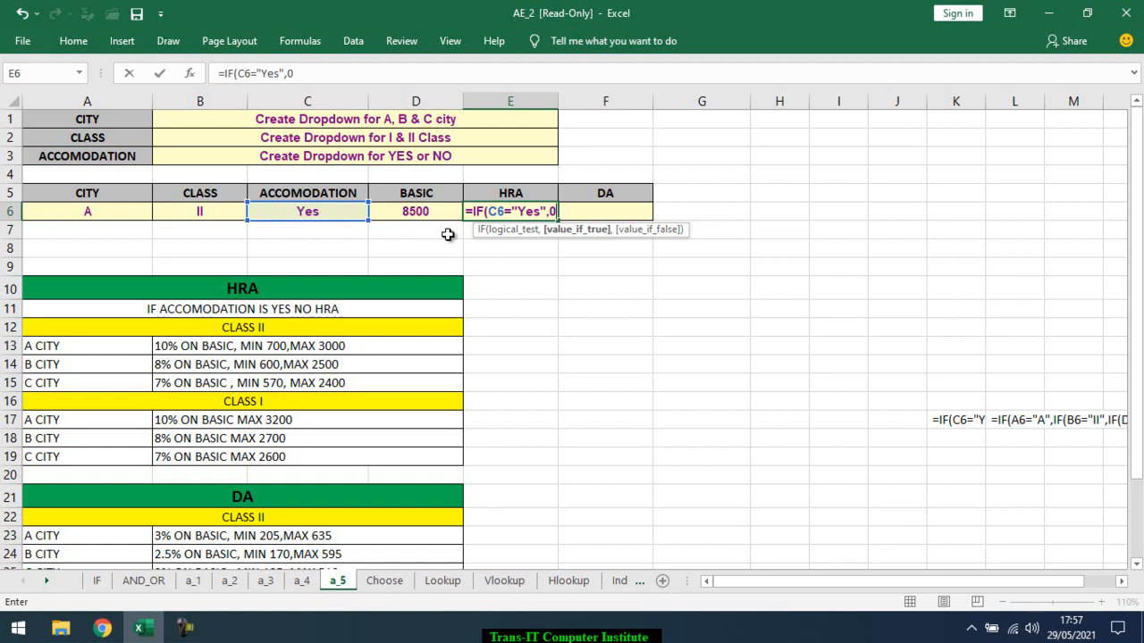
type(",")
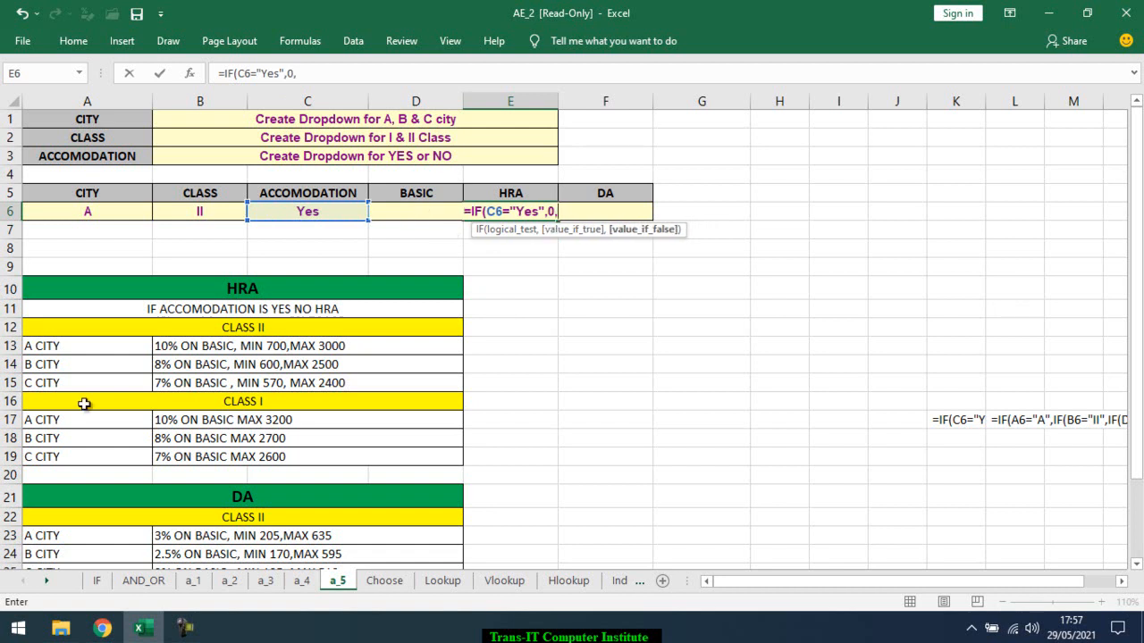
Complete the HRA formula in E6 with 0 as the true value and an empty false argument
key("Return")
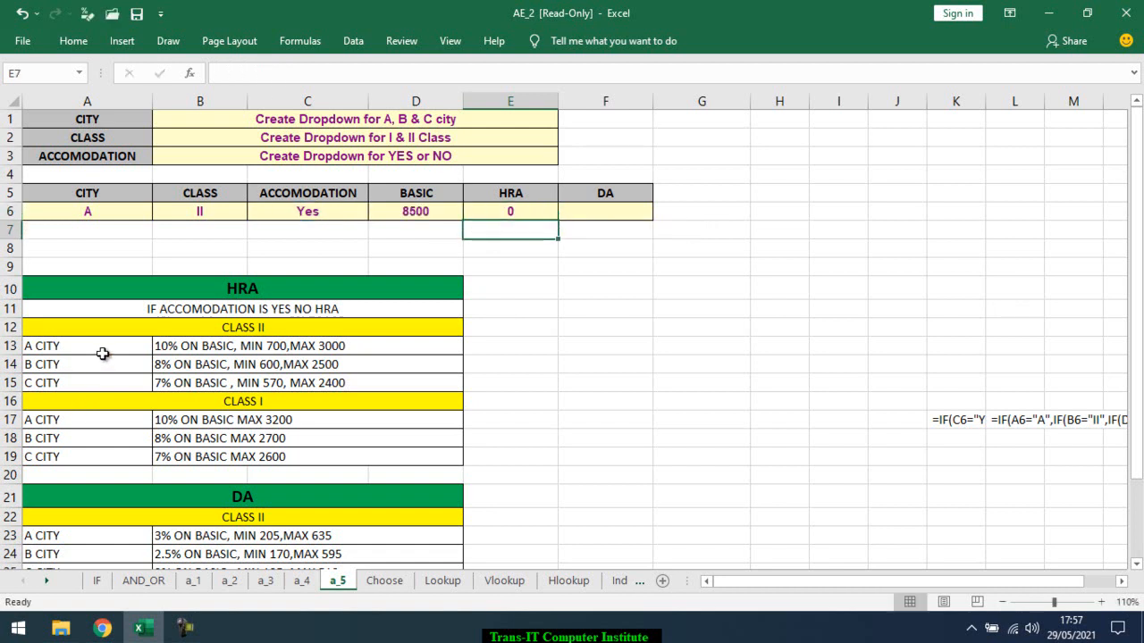
Left-align the content of the HRA cell E6
left_click(491, 209)
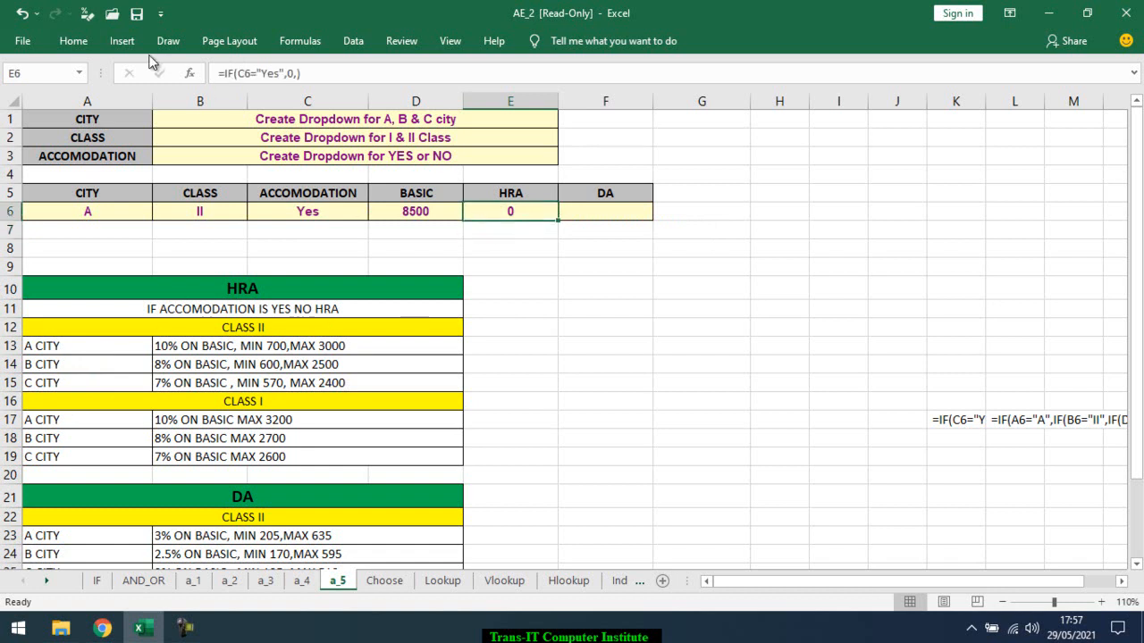
left_click(73, 41)
left_click(289, 99)
Change the accommodation choice in C6 to No
left_click(329, 217)
left_click(346, 211)
left_click(377, 212)
left_click(359, 239)
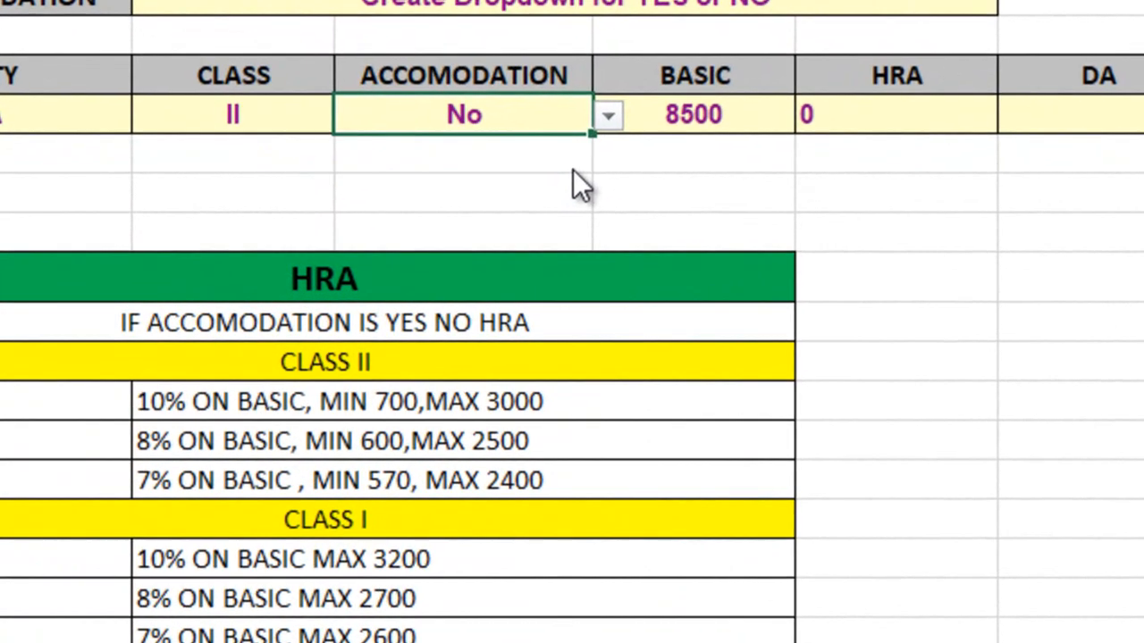
Remove the trailing comma from the HRA formula in E6 so it reads =IF(C6="Yes",0)
double_click(876, 116)
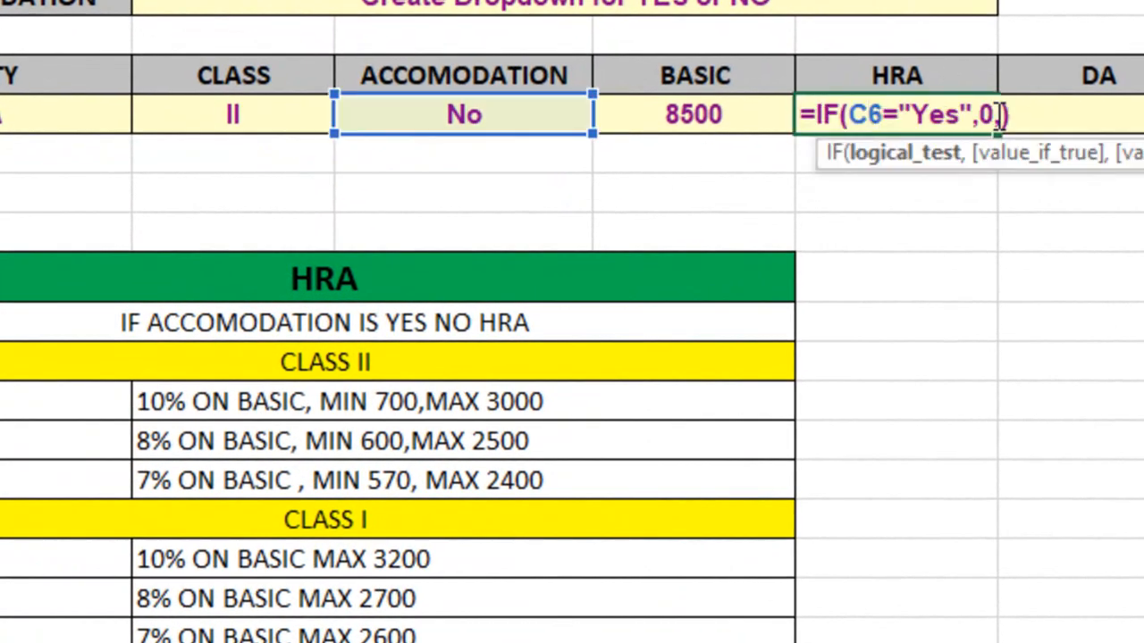
key("BackSpace")
key("Return")
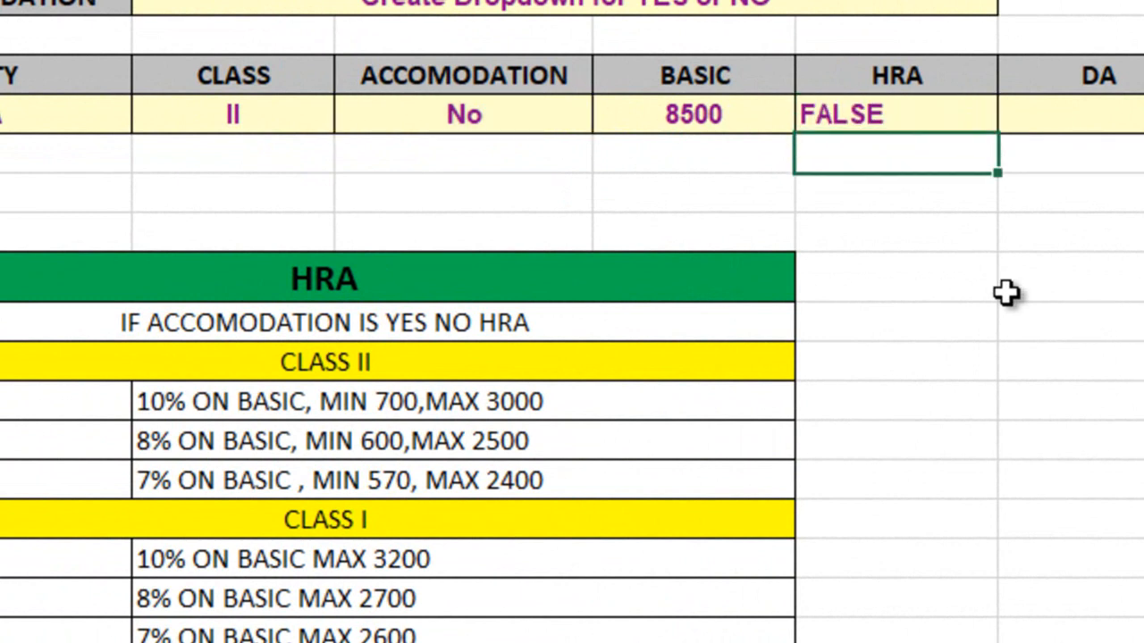
Test the HRA formula by switching the accommodation choice in C6 to Yes and back to No
left_click(546, 123)
left_click(606, 117)
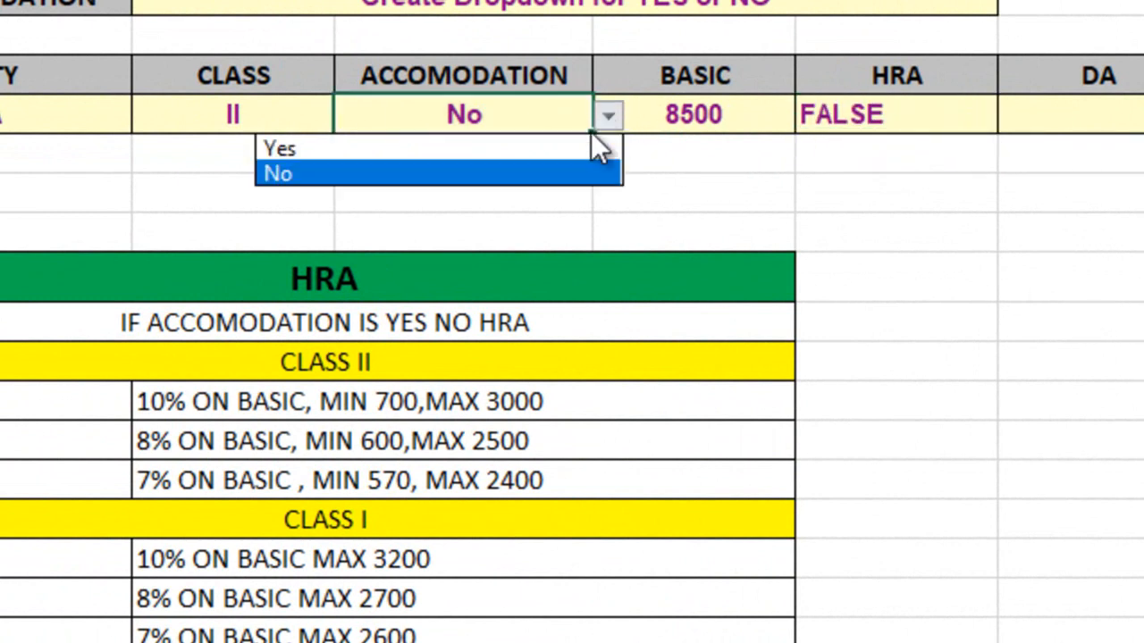
left_click(585, 148)
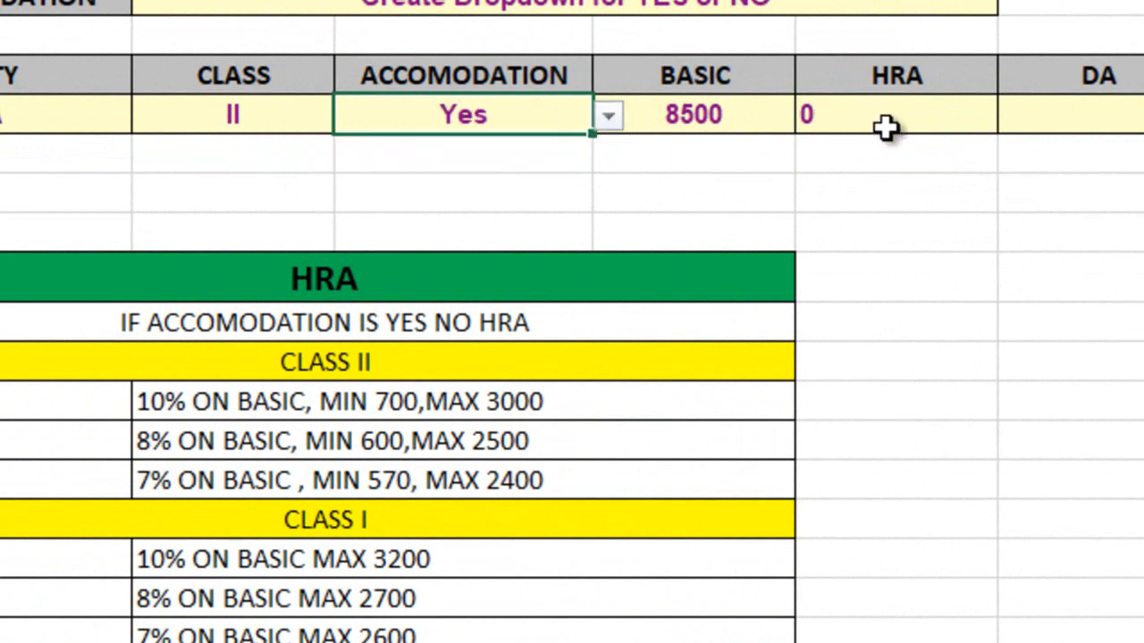
left_click(606, 117)
left_click(587, 171)
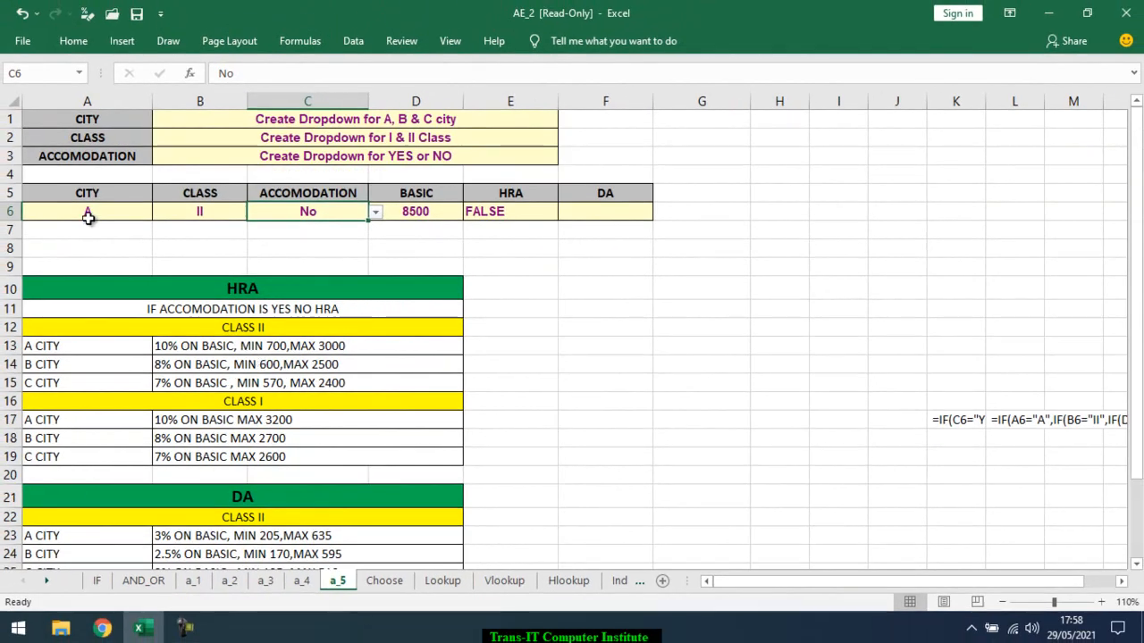
Examine the Class II A city HRA rule against the city, class and HRA formula in row 6
left_click_drag(88, 218, 203, 214)
left_click(527, 212)
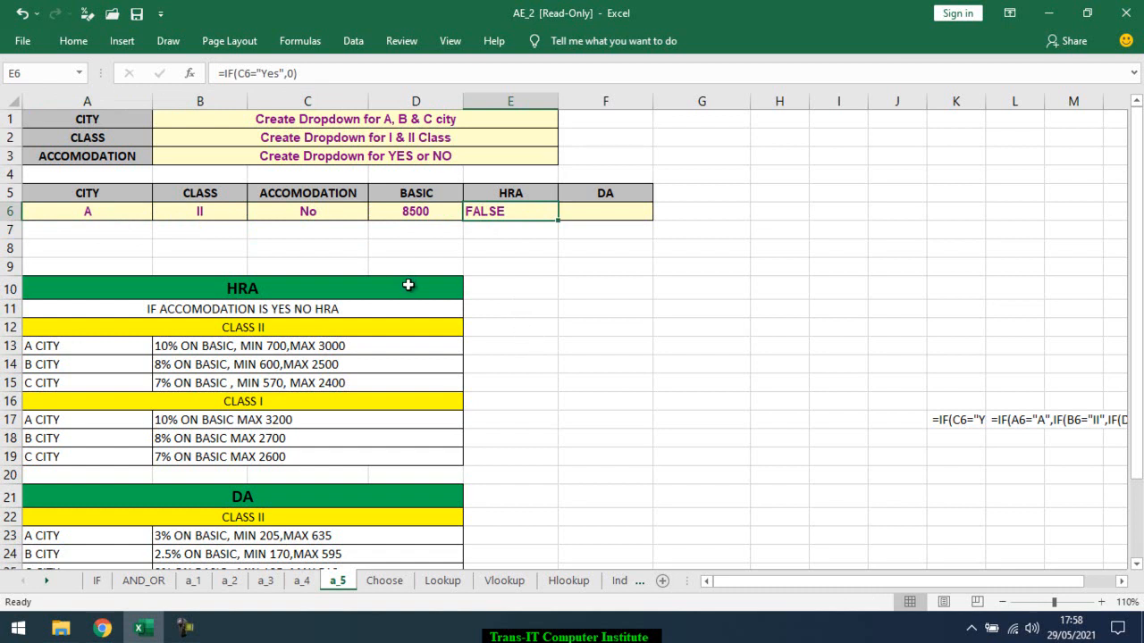
left_click(78, 348)
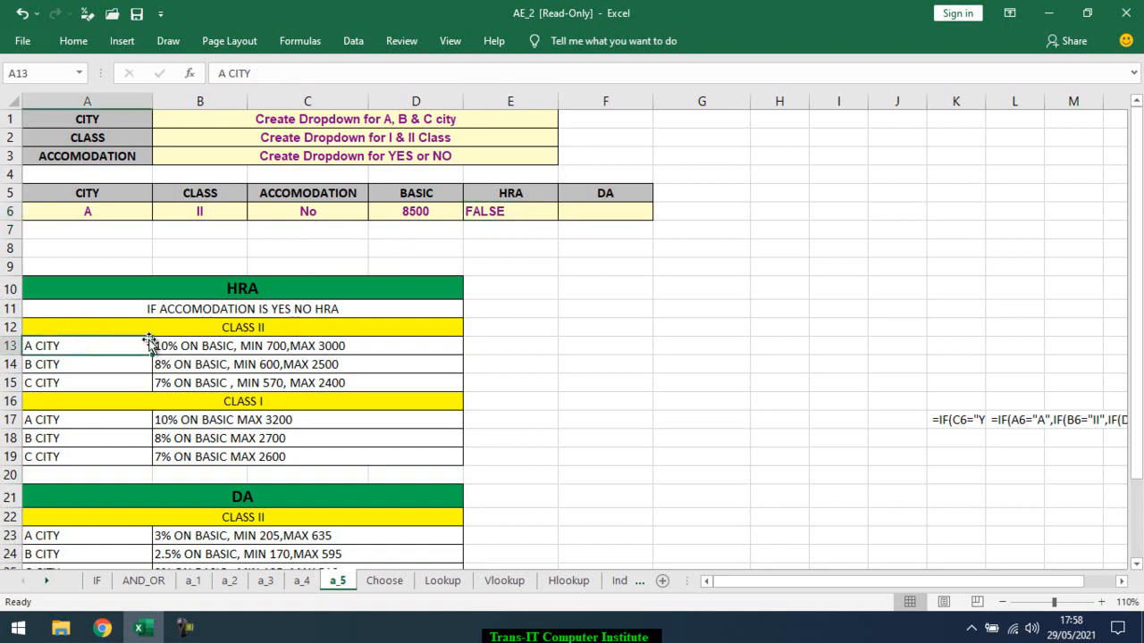
left_click(209, 322)
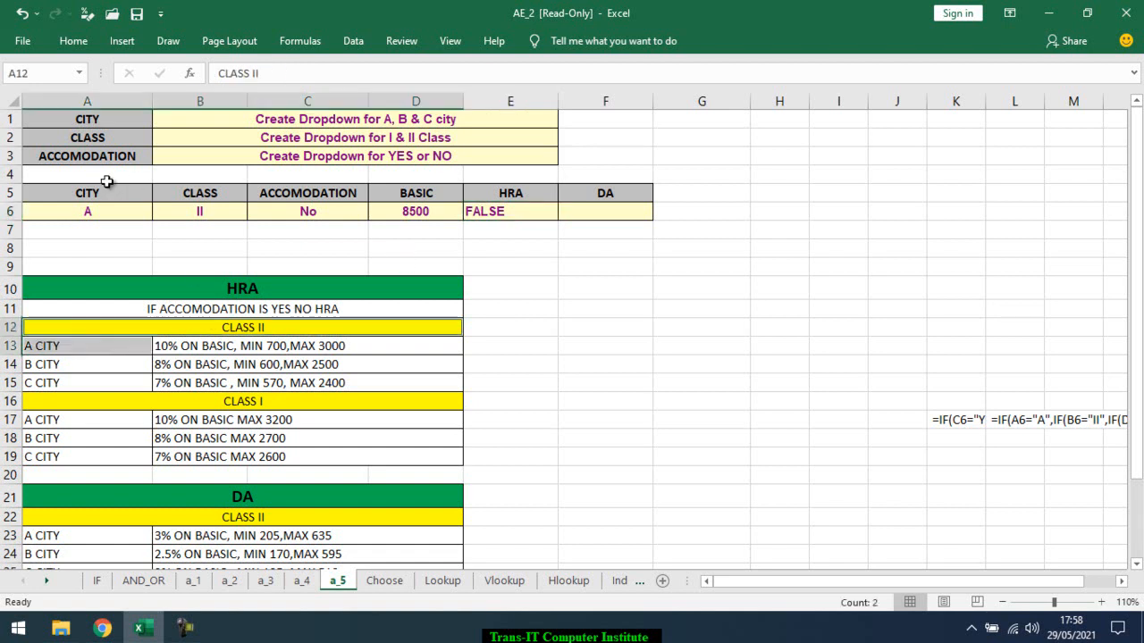
left_click(104, 209)
left_click(194, 214, "ctrl")
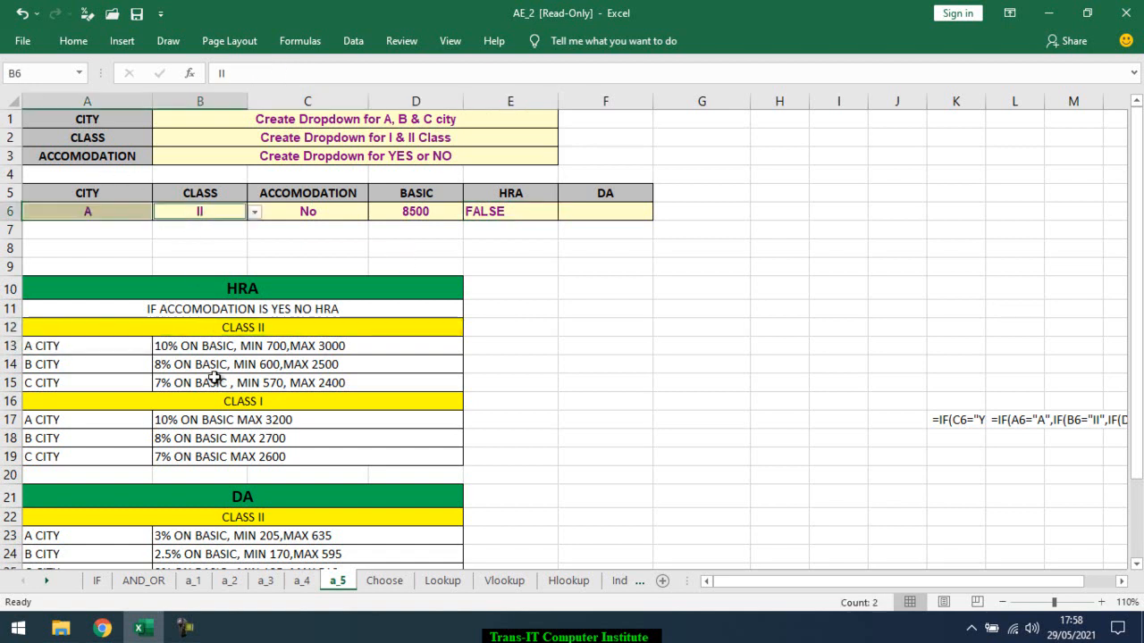
left_click(199, 347)
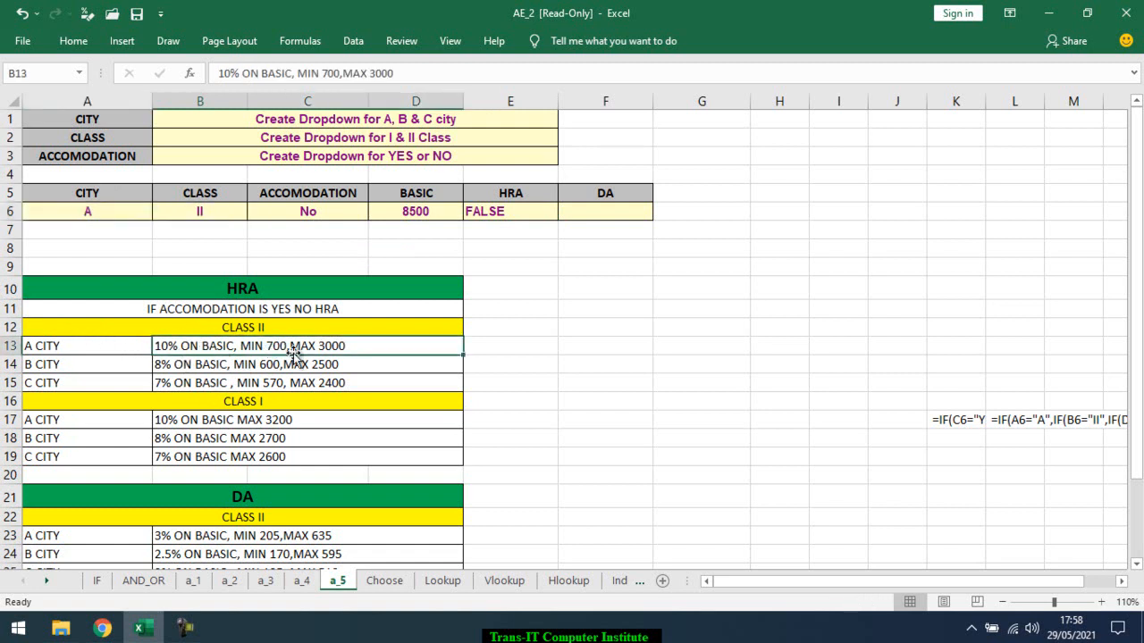
left_click(484, 348)
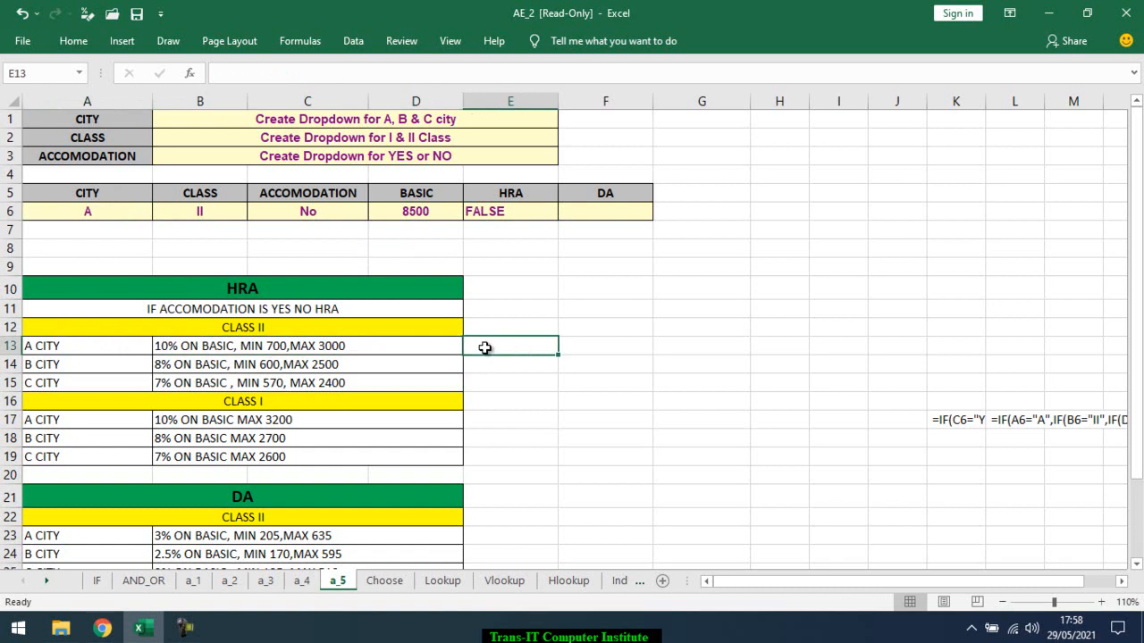
double_click(498, 211)
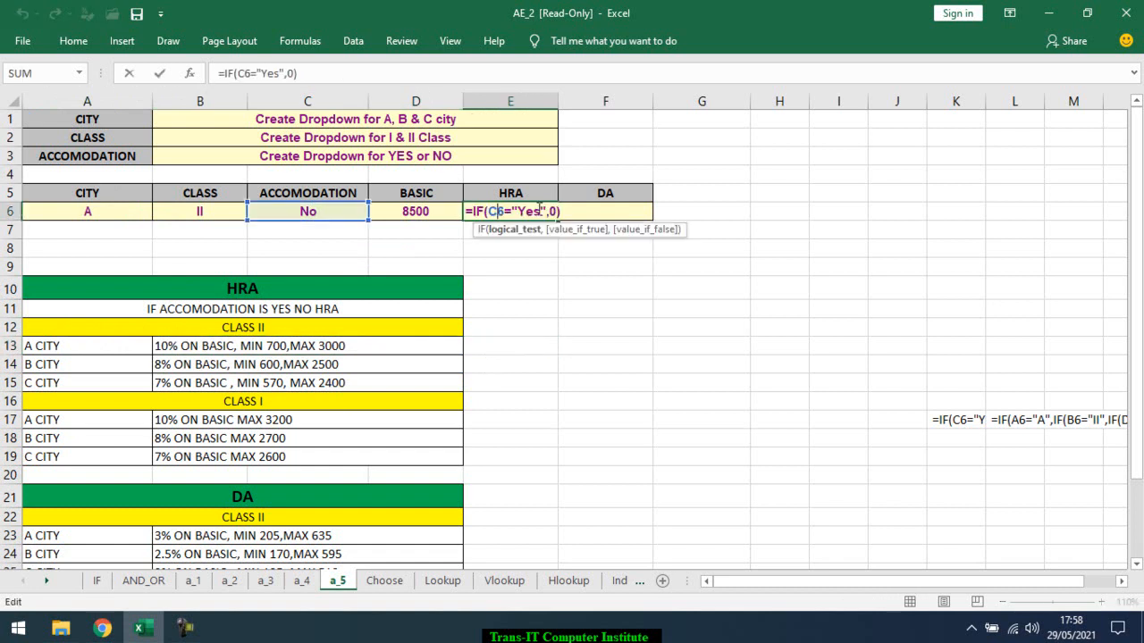
key("Escape")
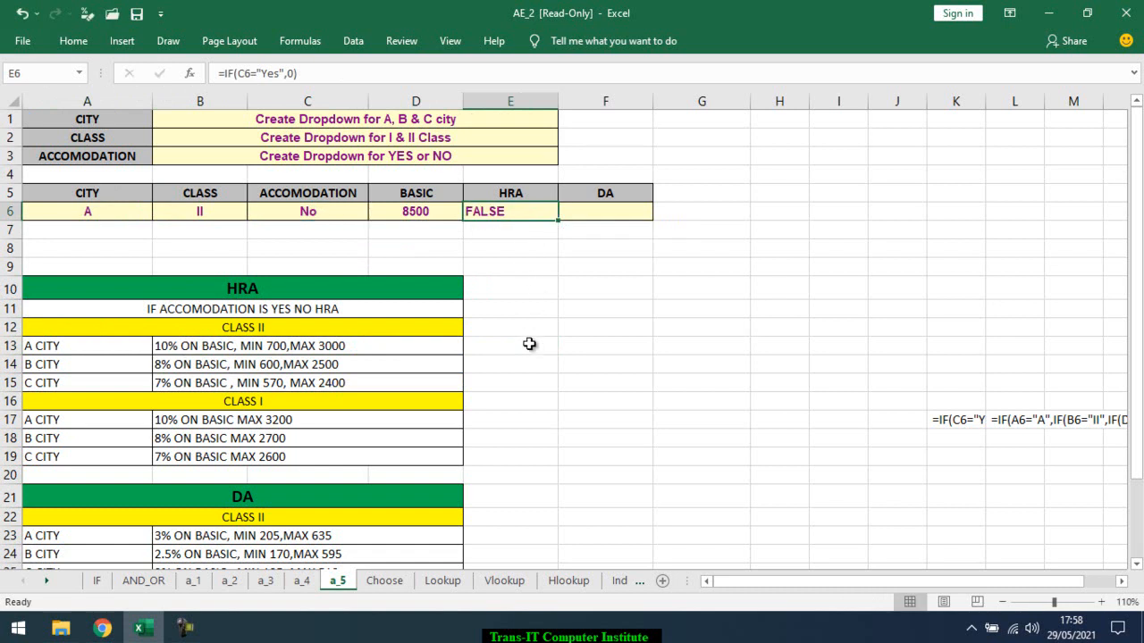
left_click(529, 344)
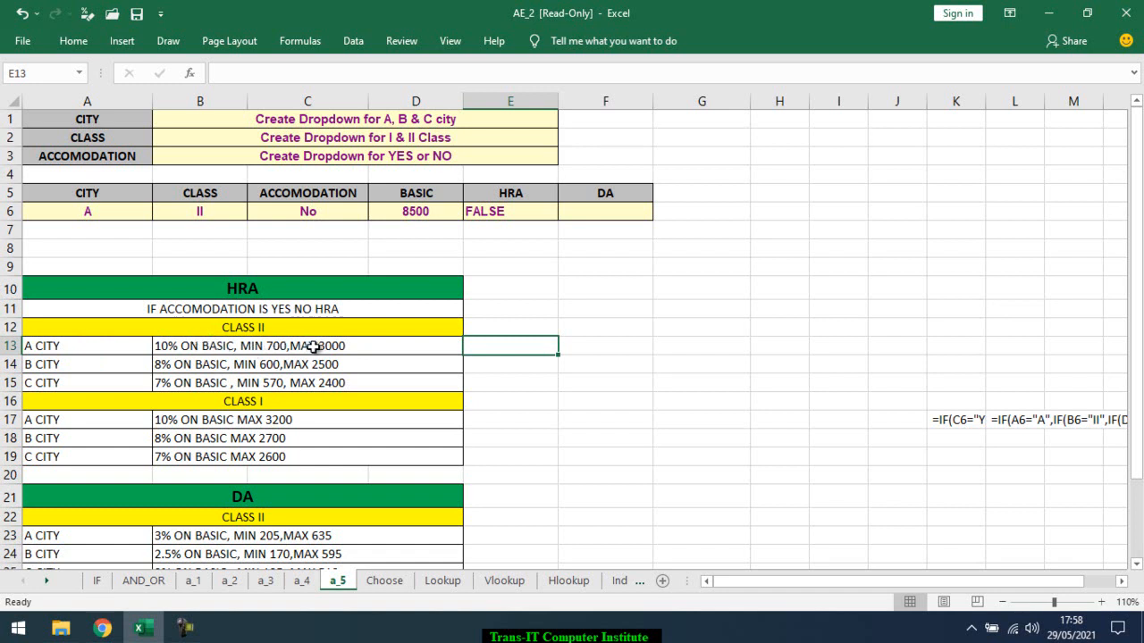
left_click(540, 291)
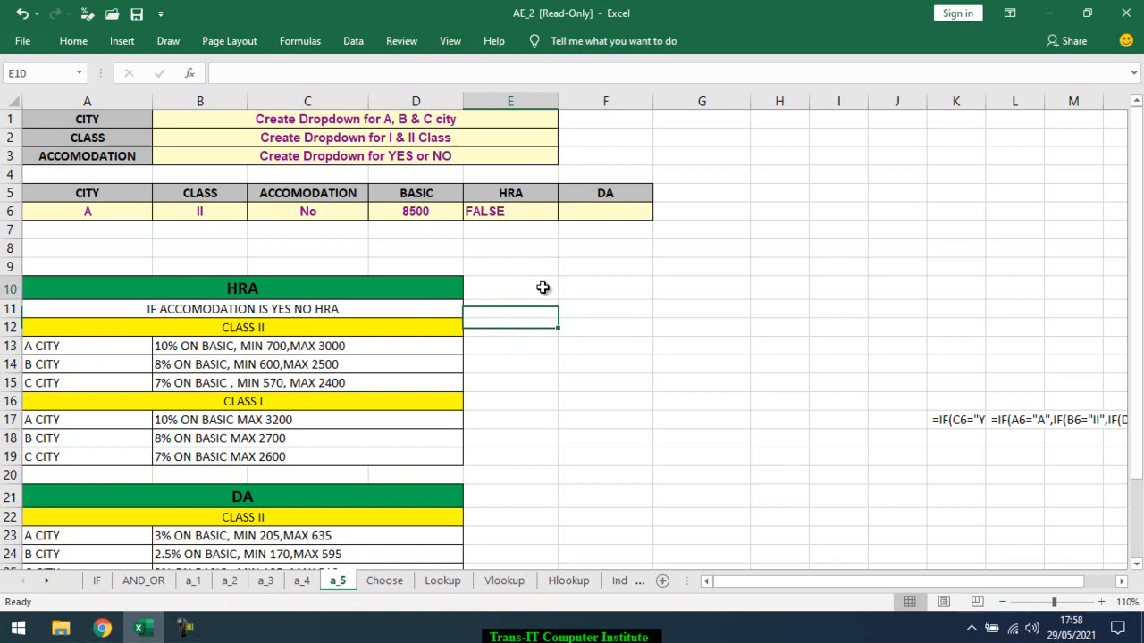
Start an IF formula in E13 with the logical test D6*10%<700
left_click(524, 349)
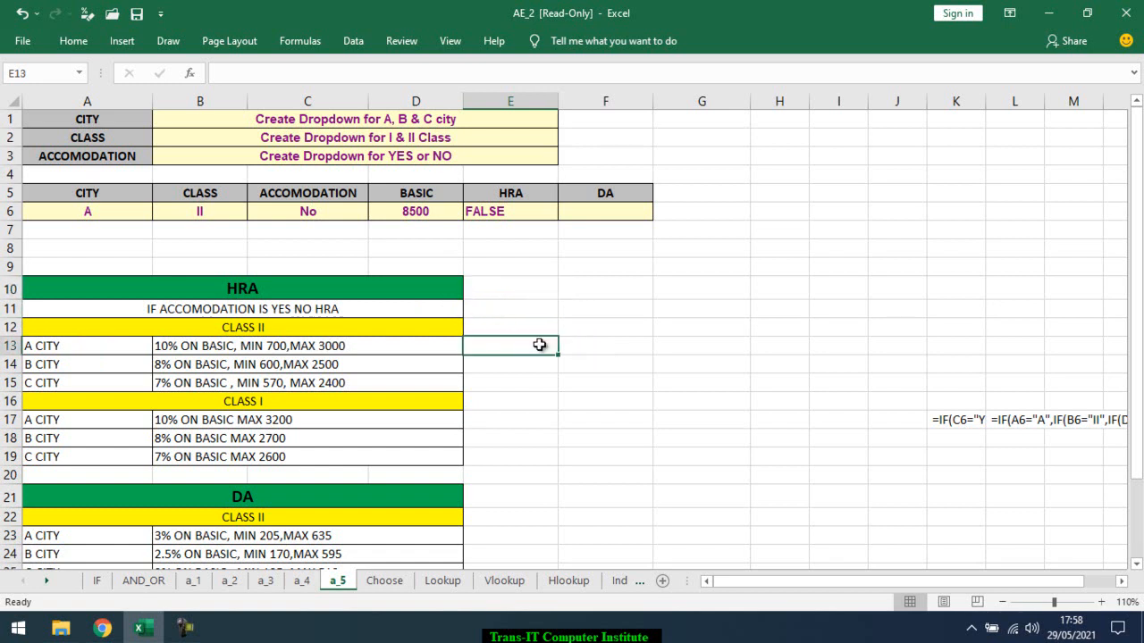
type("=IF(")
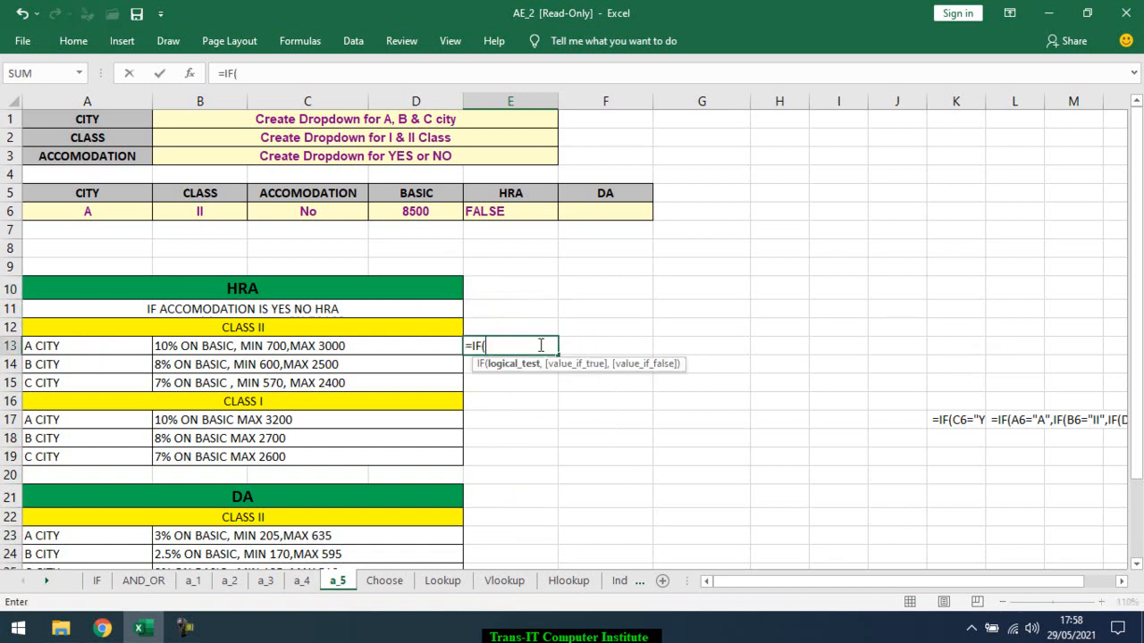
left_click(436, 219)
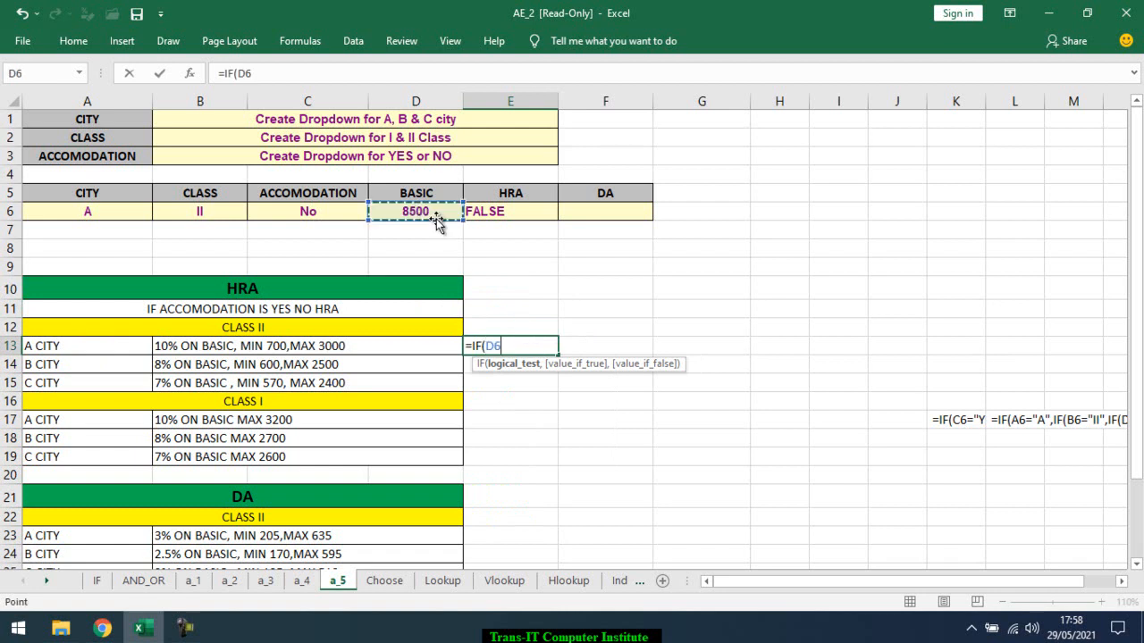
type("*")
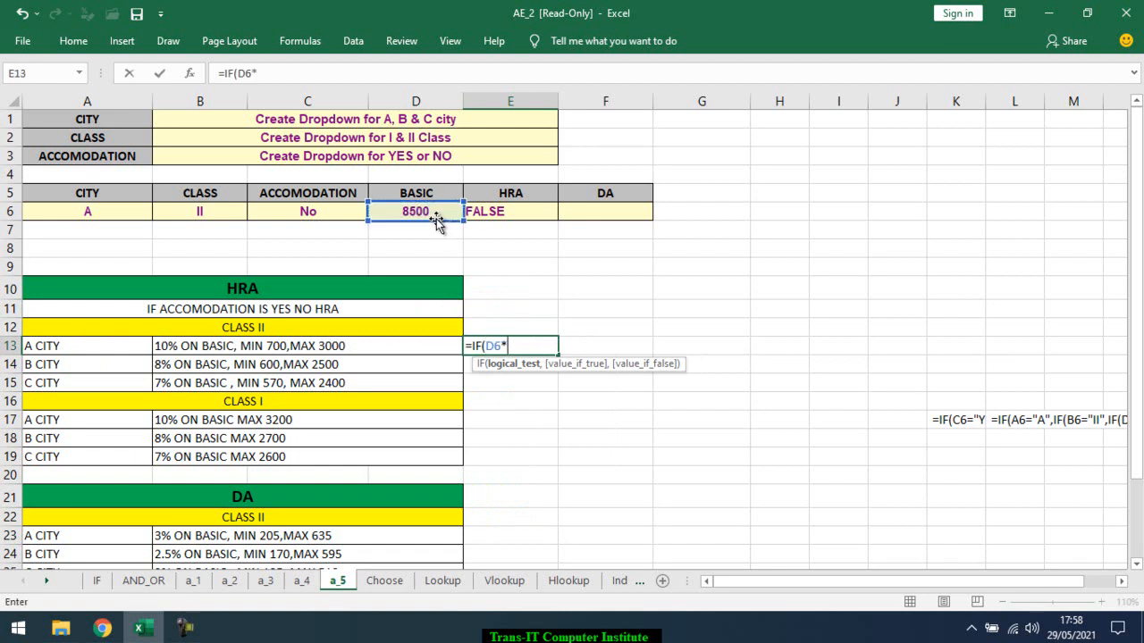
type("10%<")
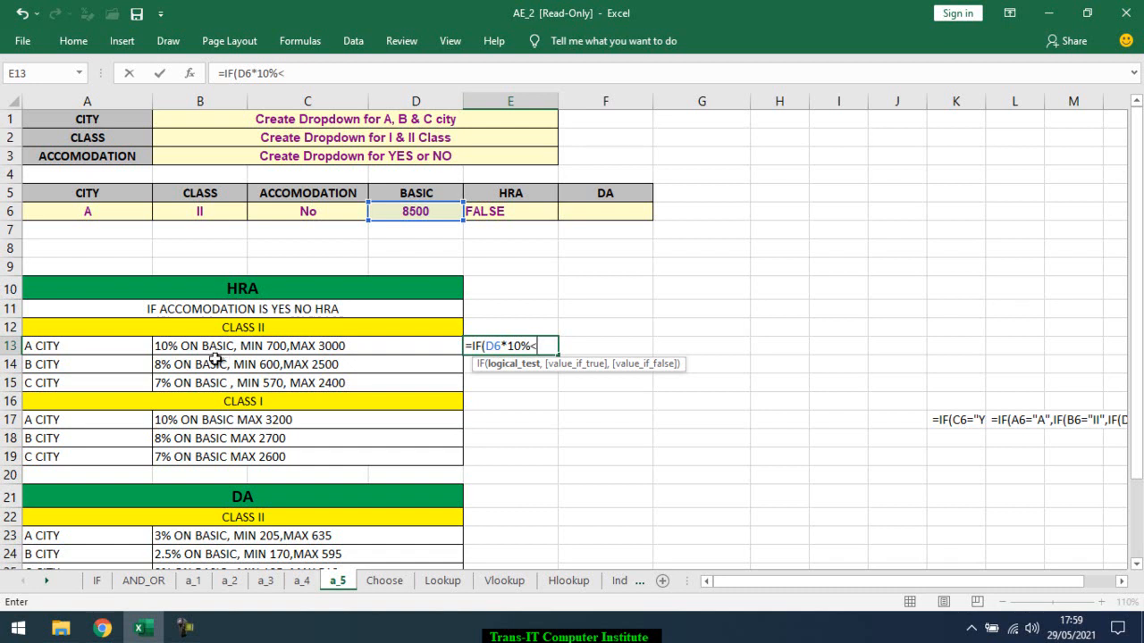
type("700,700")
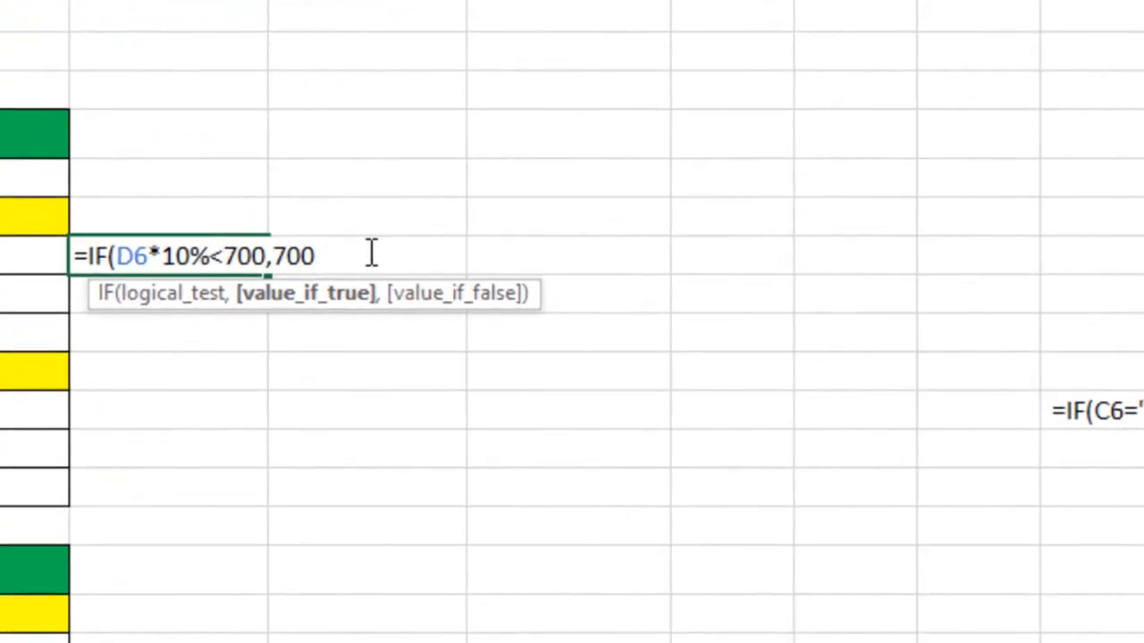
Complete the IF formula in E13 with 700 as the true value and no false argument
type(",")
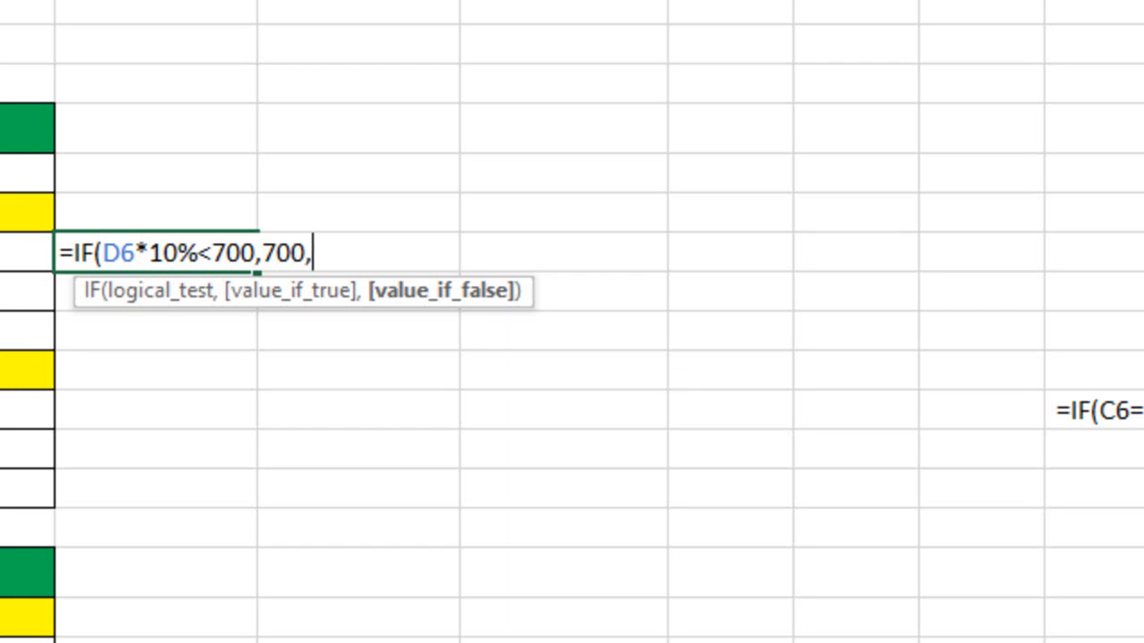
key("BackSpace")
key("Return")
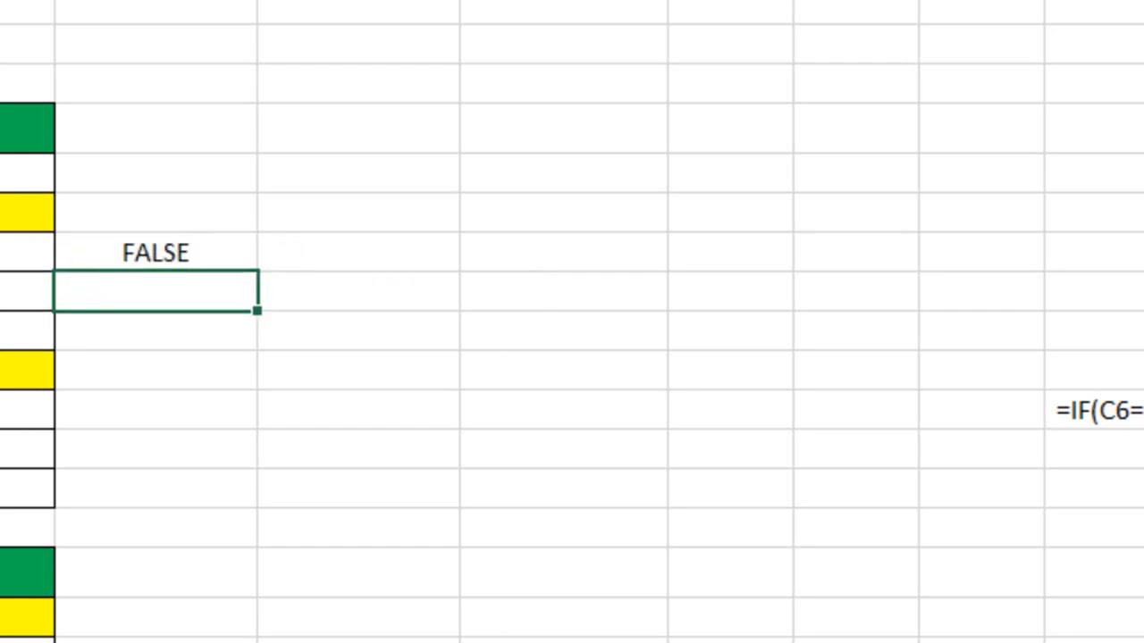
Enter the heading 10%BS in cell G9
left_click(626, 81)
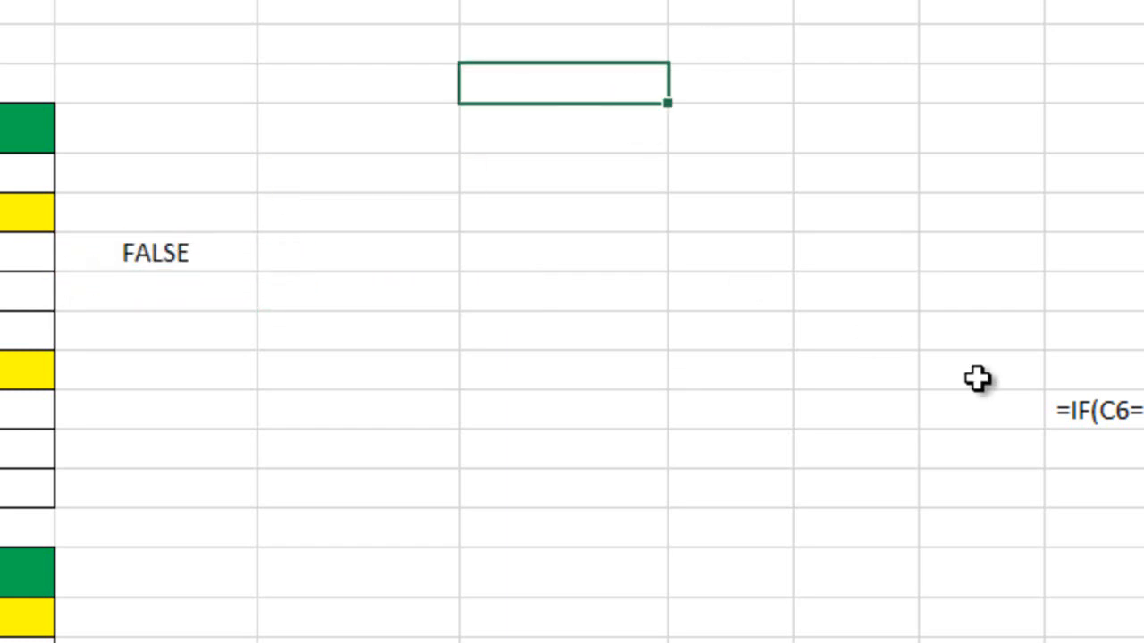
type("10%")
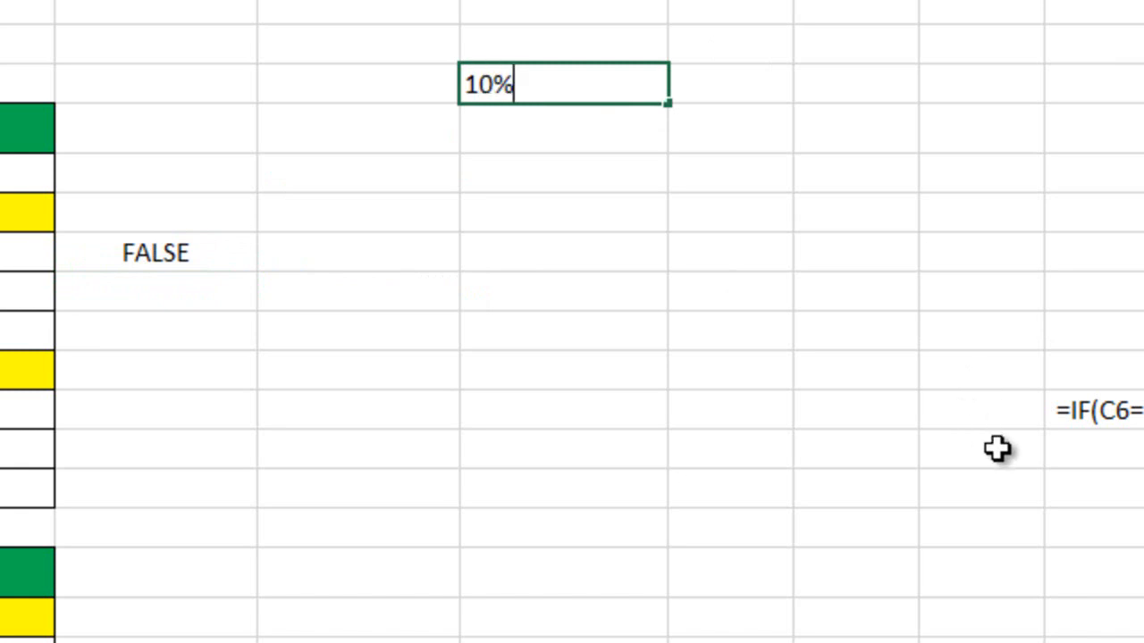
type("BS")
key("BackSpace")
type("BS")
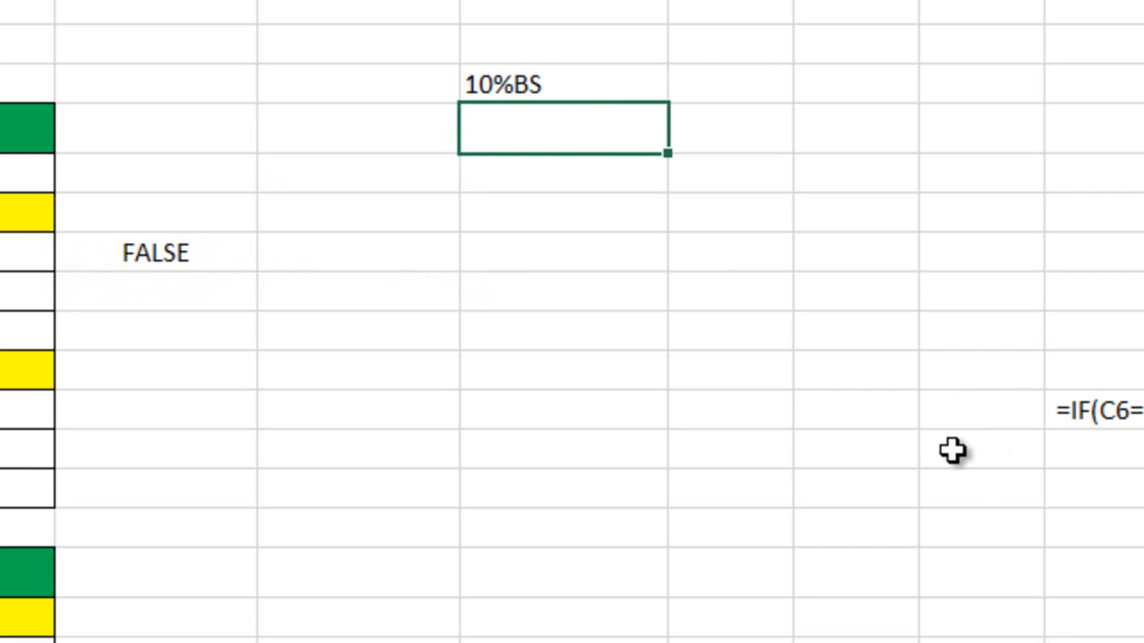
key("Up")
key("Right")
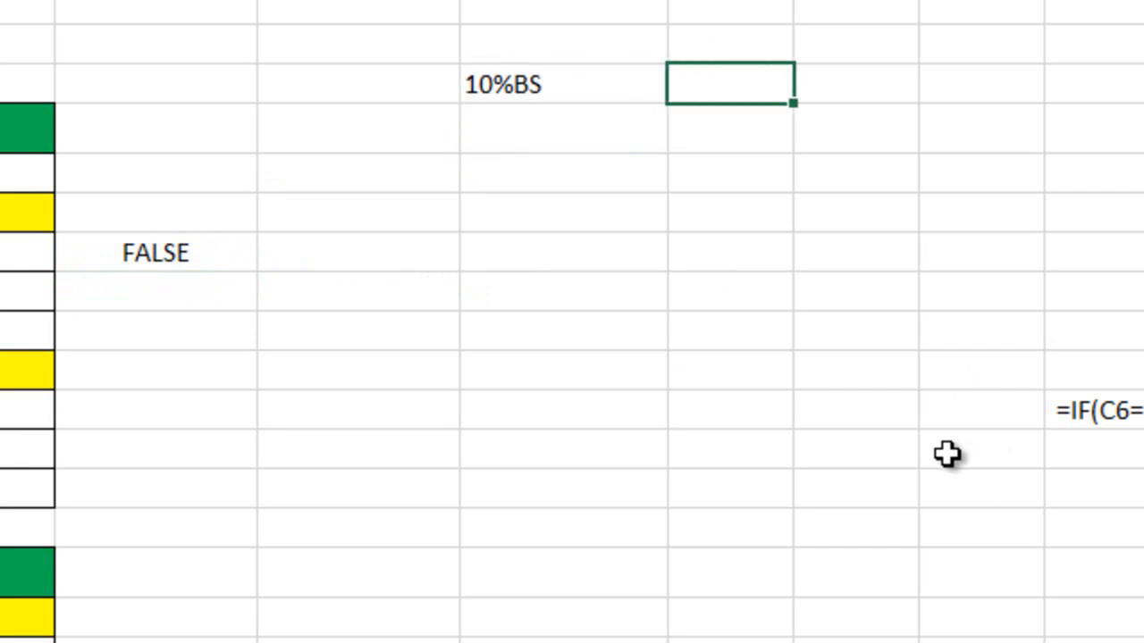
key("Left")
Enter the sample basic pay values 5000, 8000, 3000 and 35000 in F10:F13
left_click(419, 145)
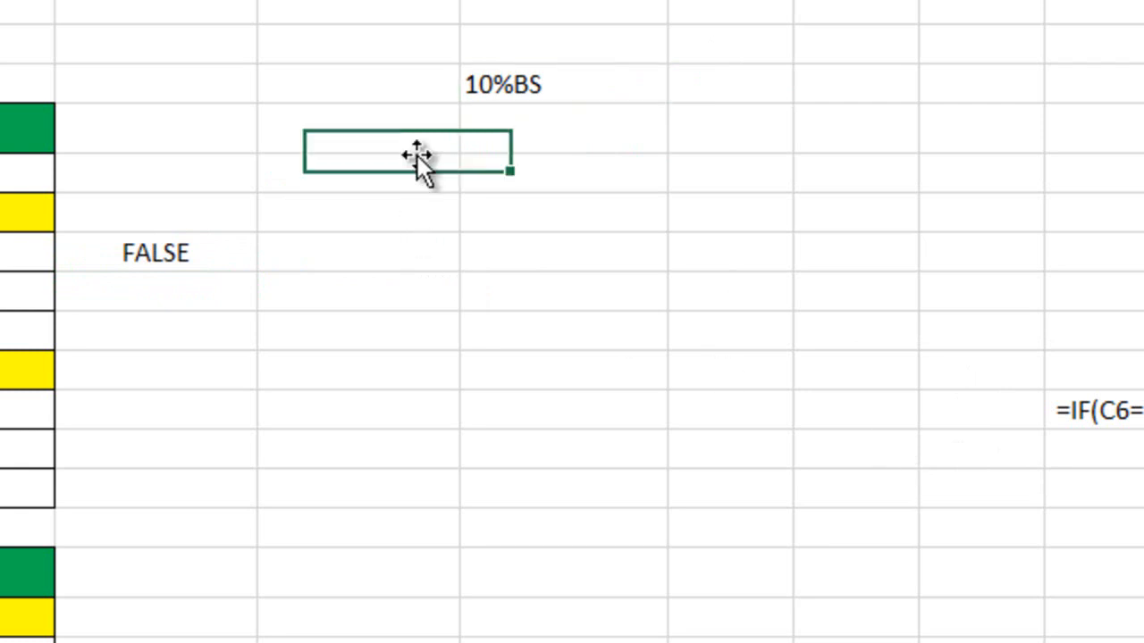
type("5000")
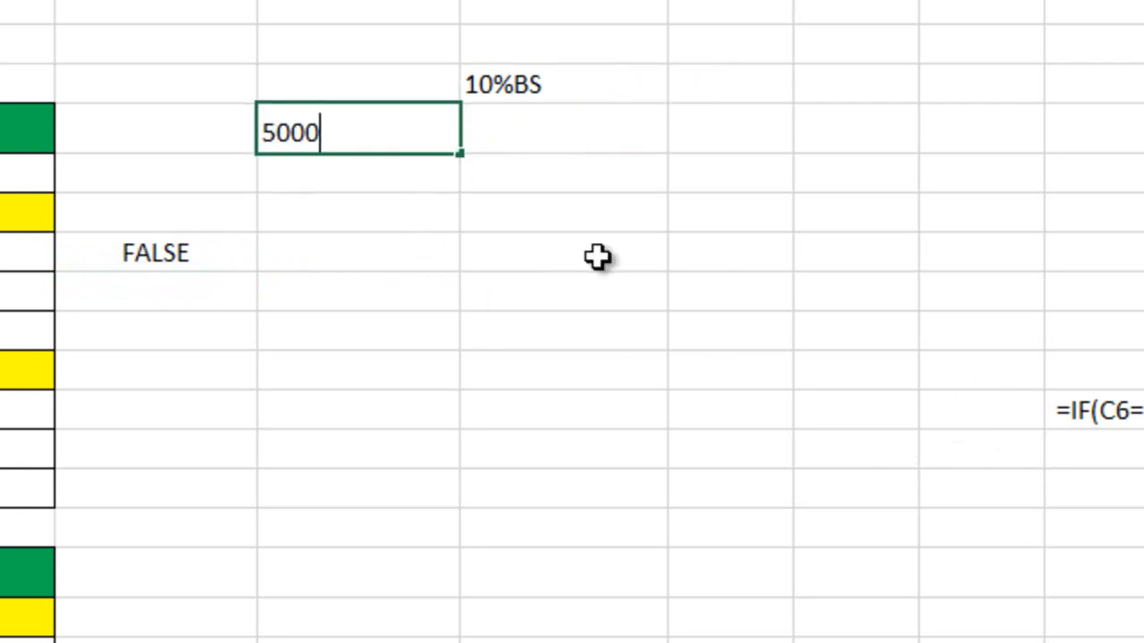
key("Return")
type("8000")
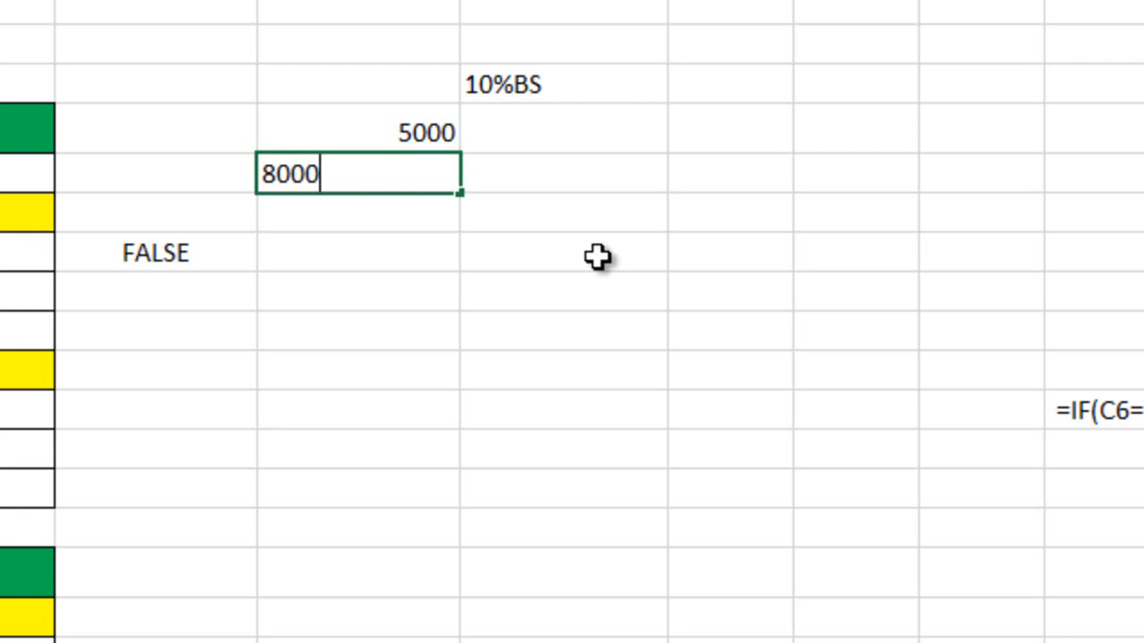
key("Return")
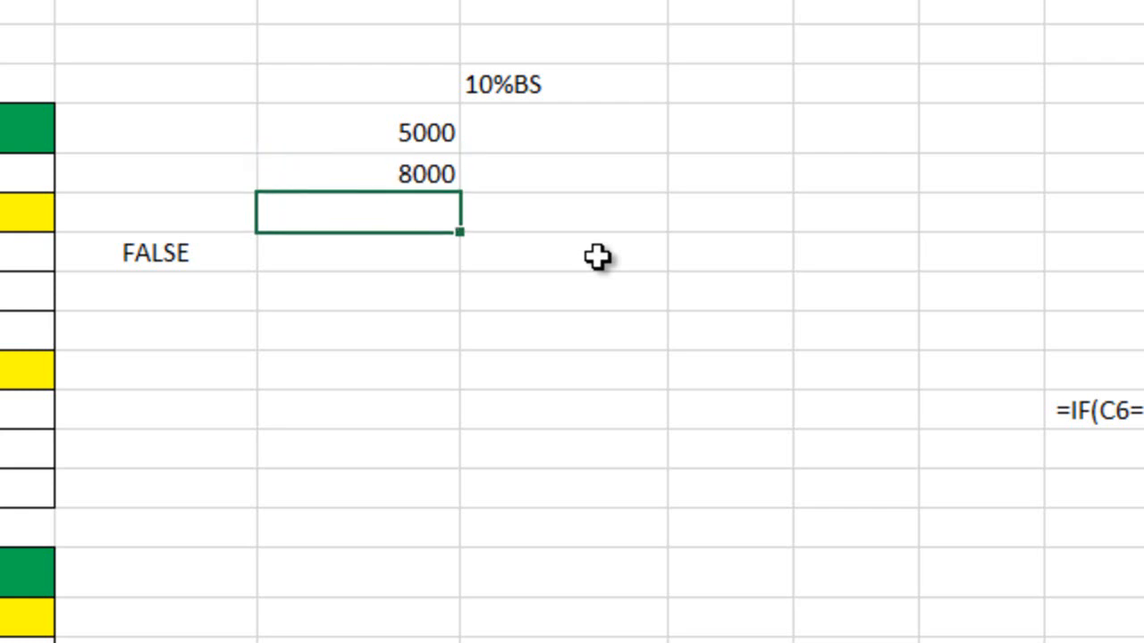
type("3000")
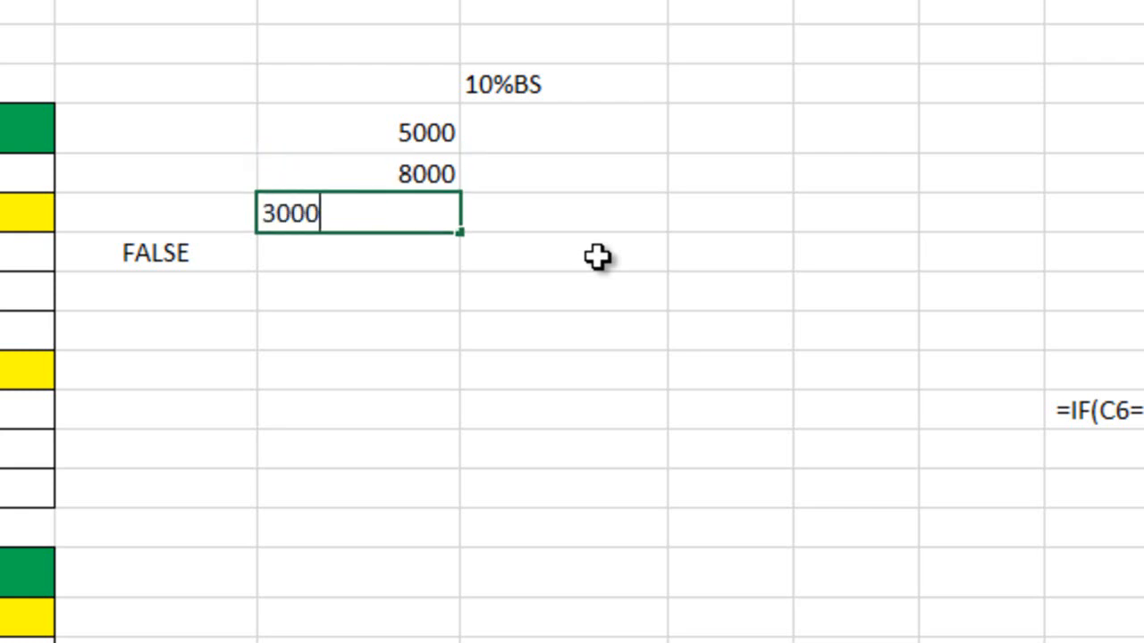
key("Return")
type("3500")
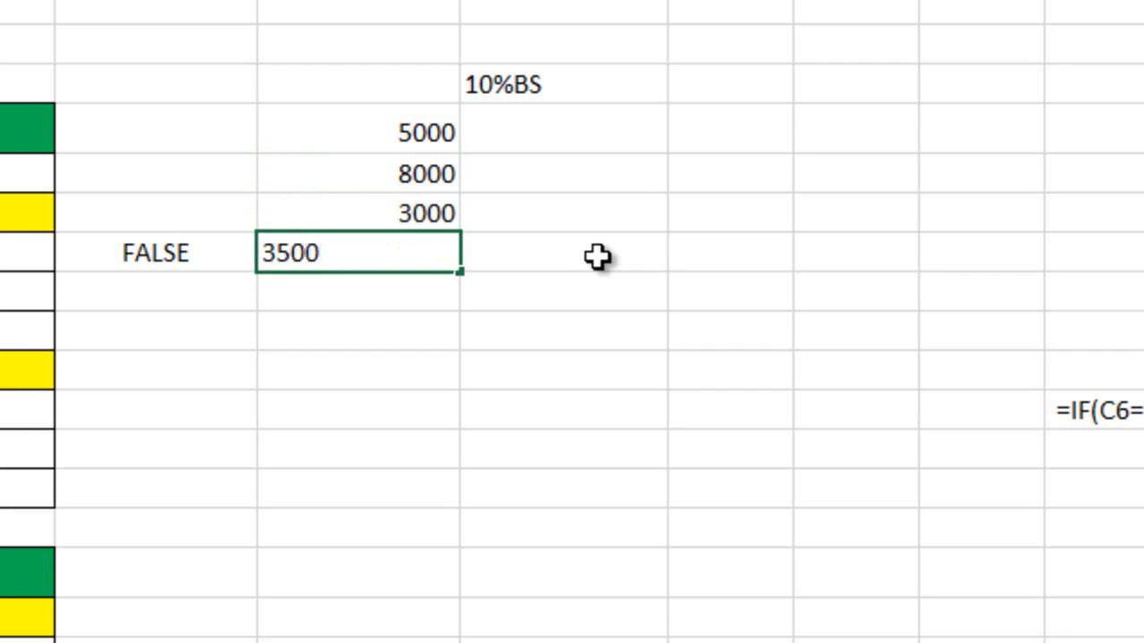
type("0")
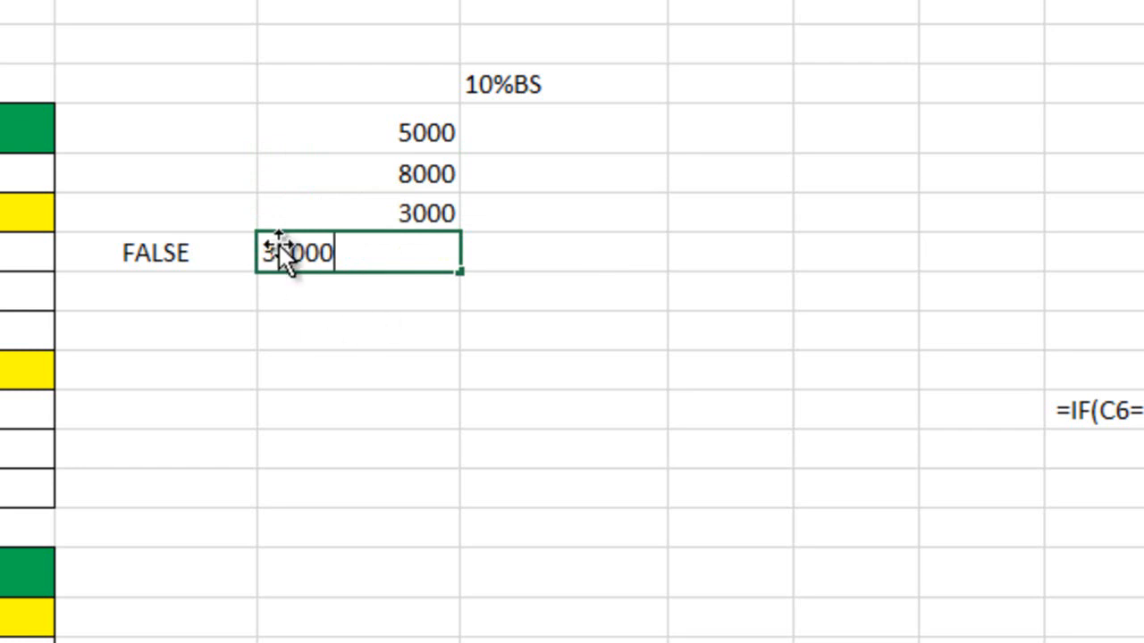
left_click(370, 191)
Change the sample basic pay in F12 to 30000 and select G10 beside the first sample value
double_click(413, 174)
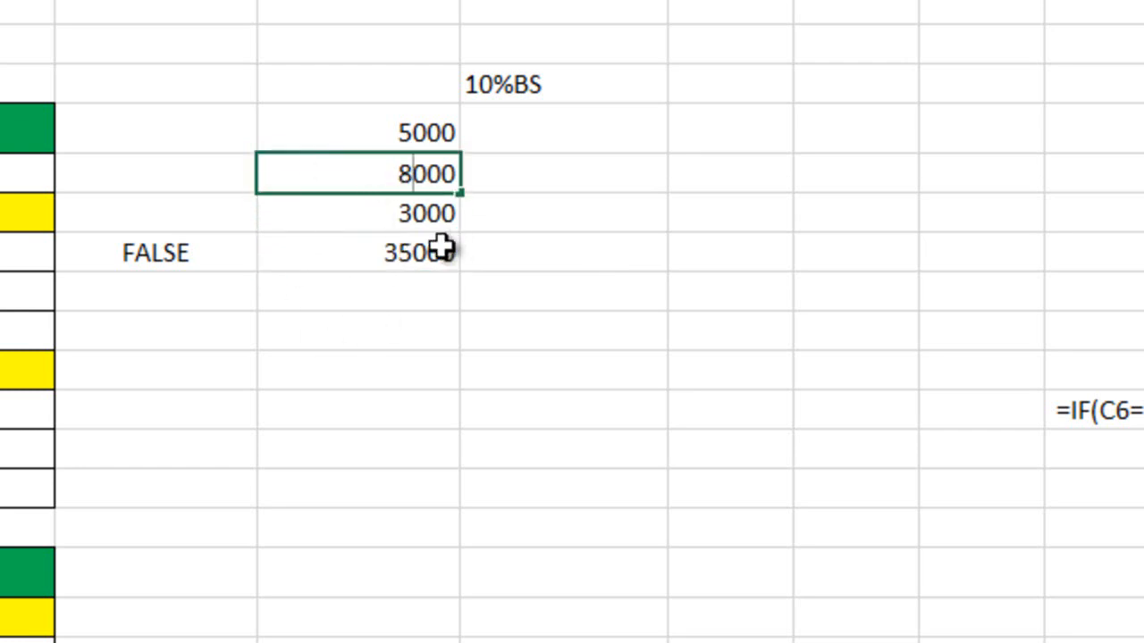
double_click(399, 213)
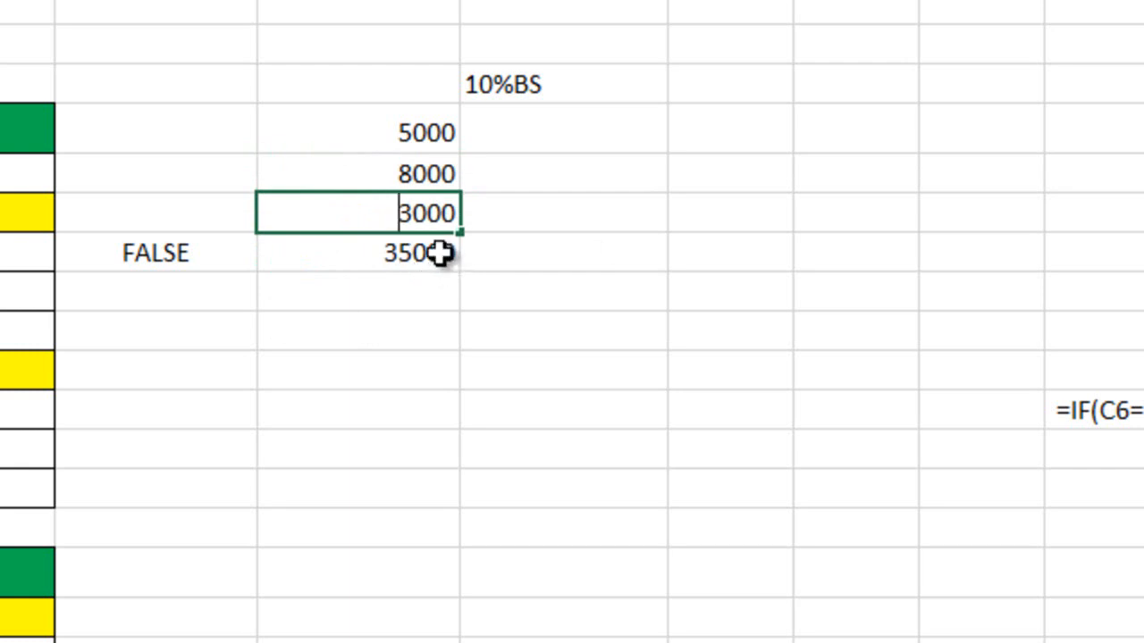
left_click(418, 215)
type("0")
key("Return")
left_click(531, 128)
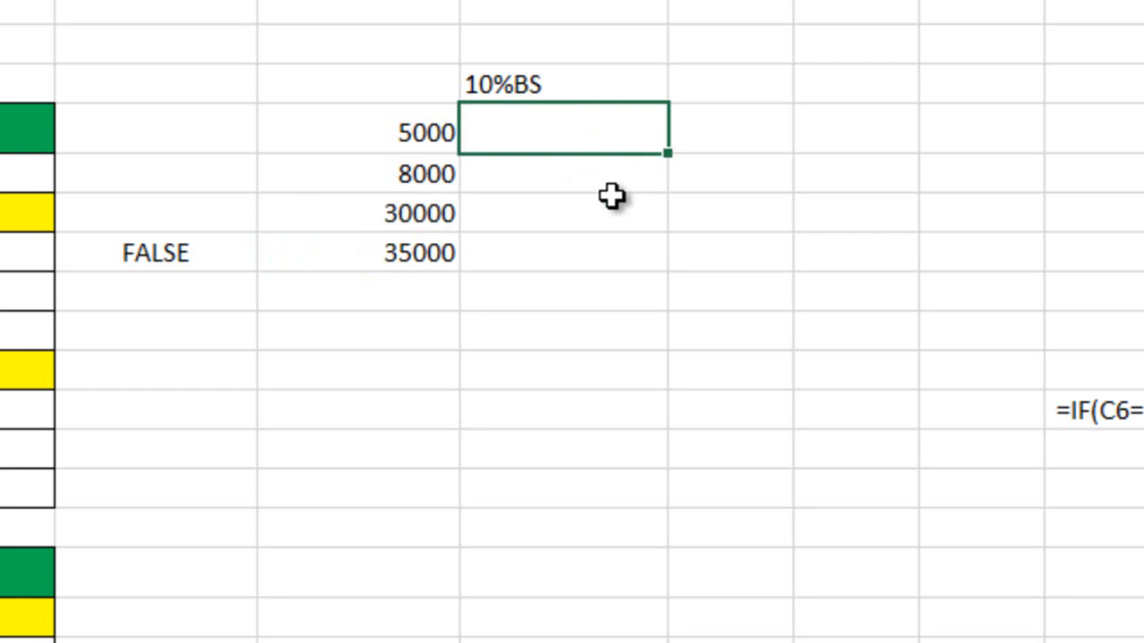
Enter the formula =F10*10% in G10 to calculate 10% of the first sample basic pay
type("=")
key("Left")
type("*10")
key("Return")
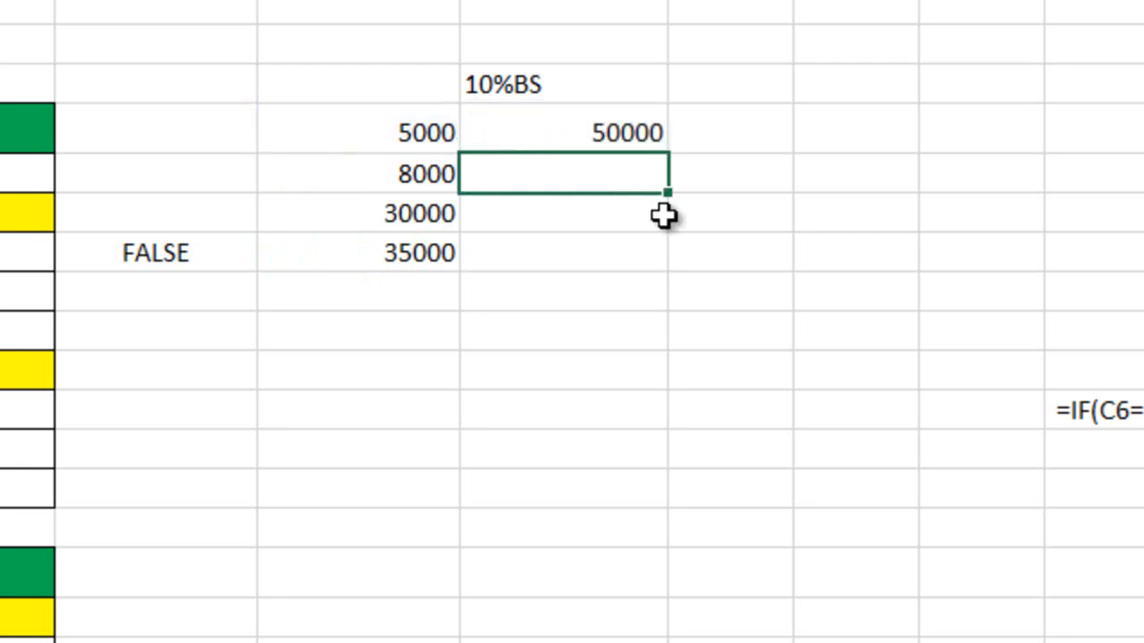
key("Right")
key("F2")
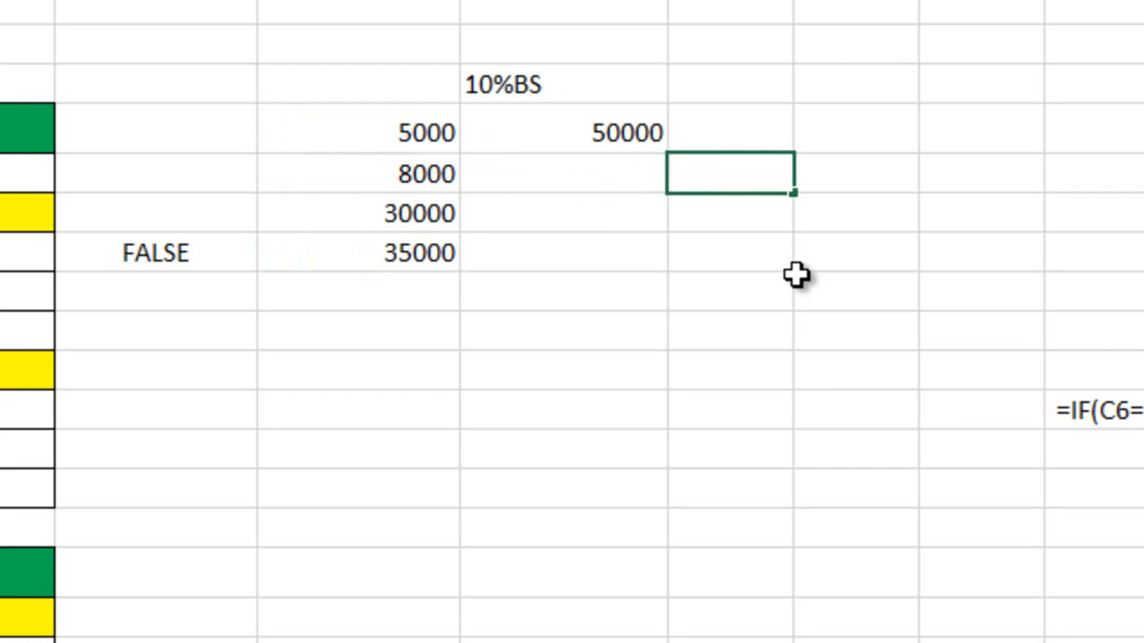
double_click(608, 133)
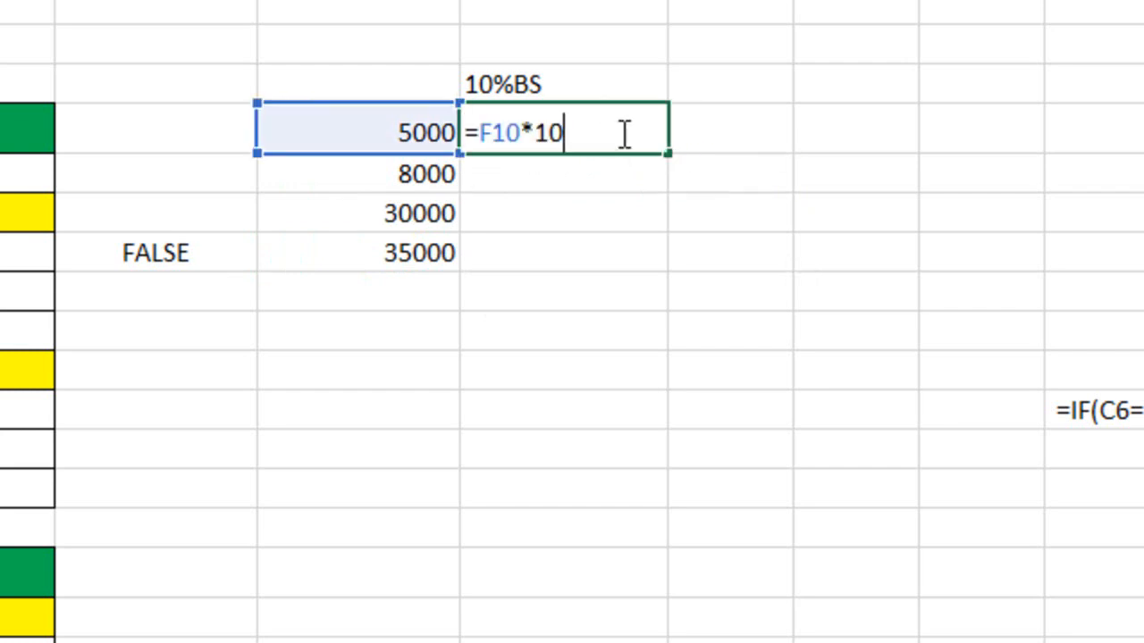
type("%")
key("Return")
Fill the 10% formula from G10 down through G13
left_click(623, 129)
left_click_drag(669, 156, 646, 272)
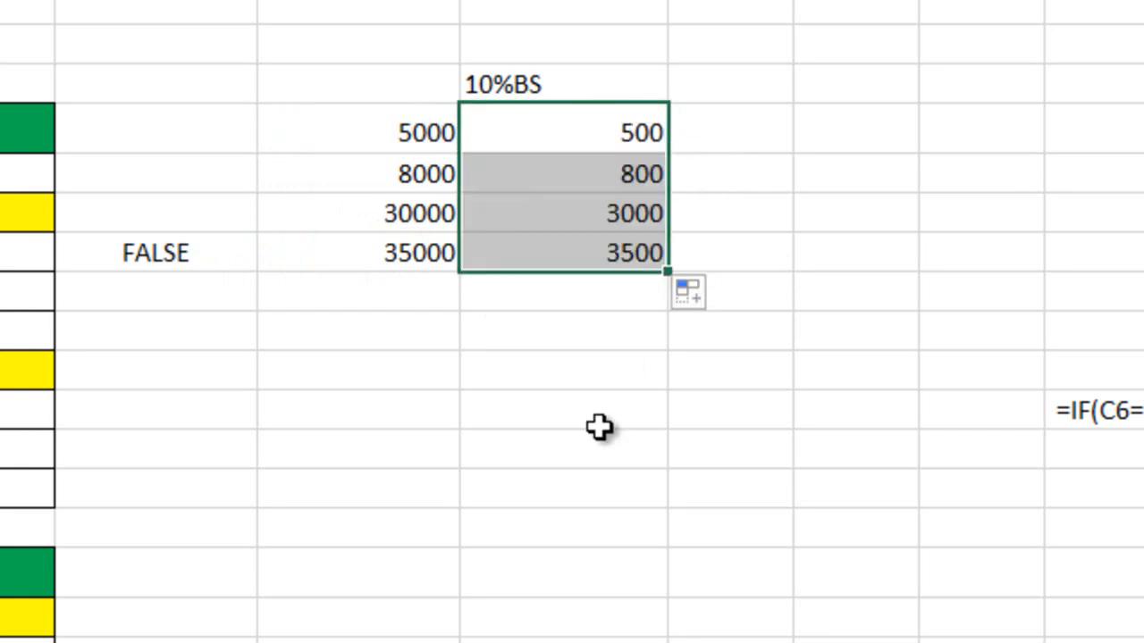
left_click(652, 214)
left_click(650, 255)
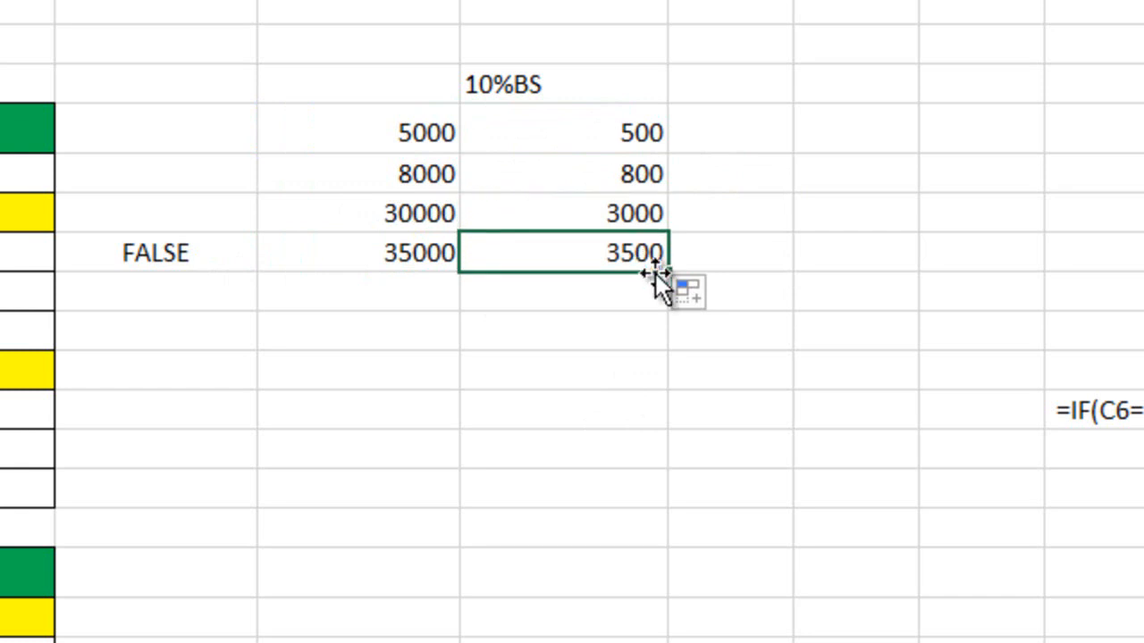
left_click(731, 148)
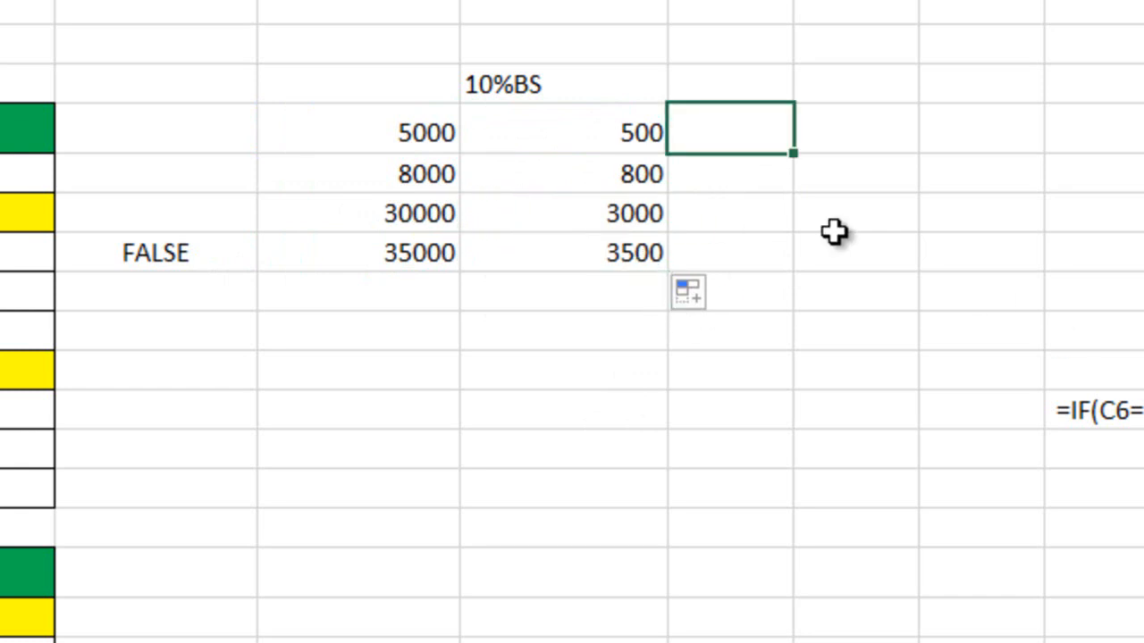
left_click(409, 123)
left_click_drag(409, 122, 732, 128)
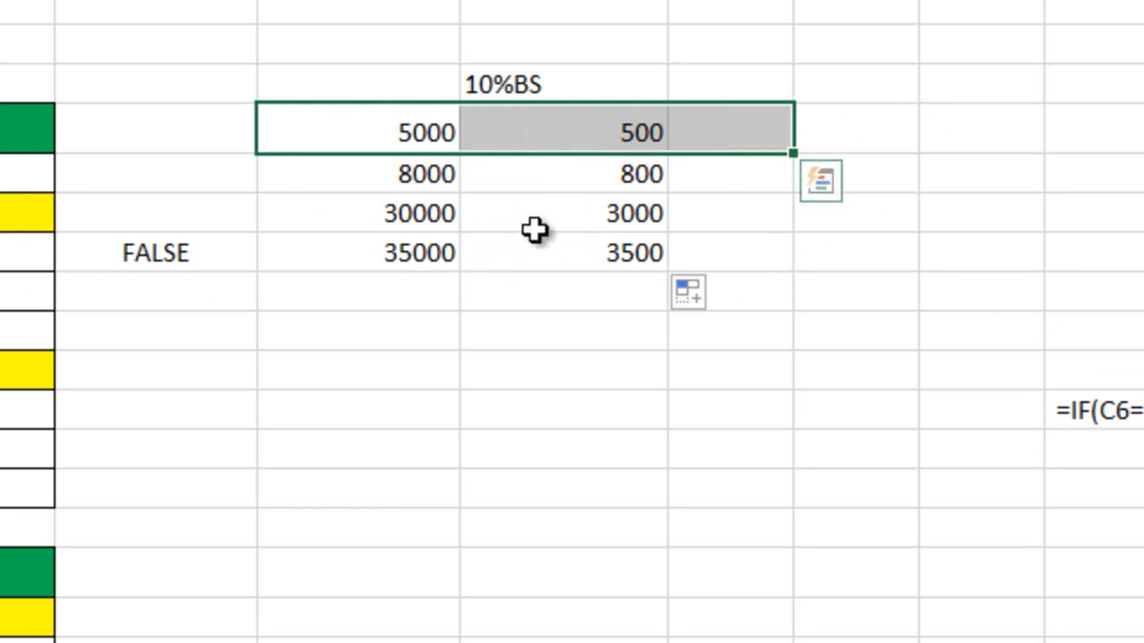
left_click(425, 183)
left_click_drag(471, 190, 723, 266)
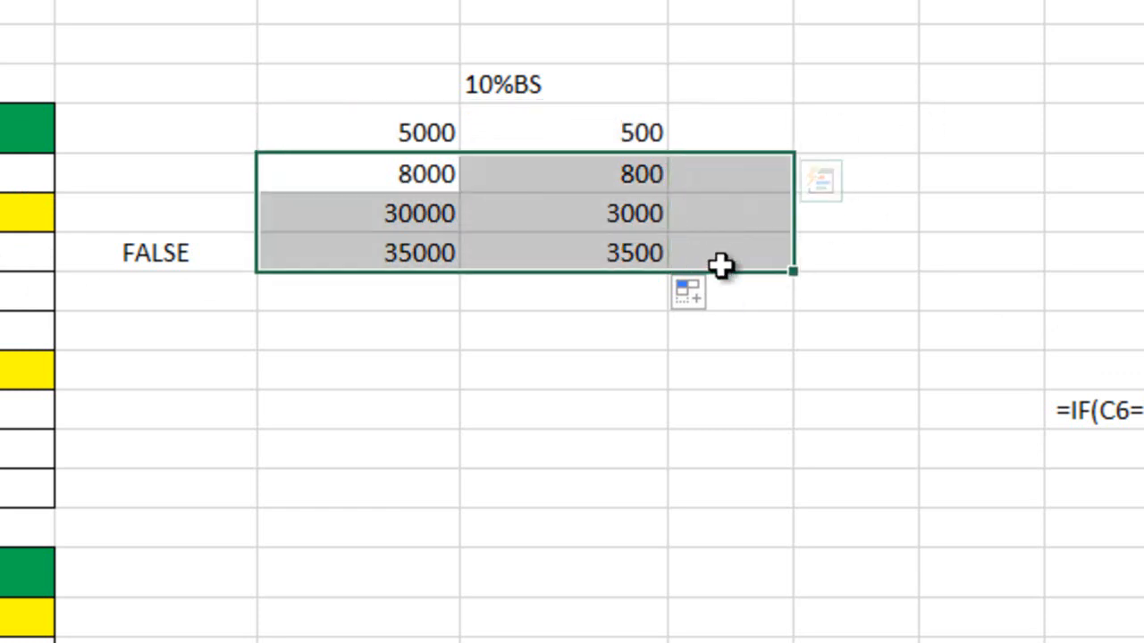
Enter the maximum HRA value 3000 in each of the cells H11:H13
left_click(693, 172)
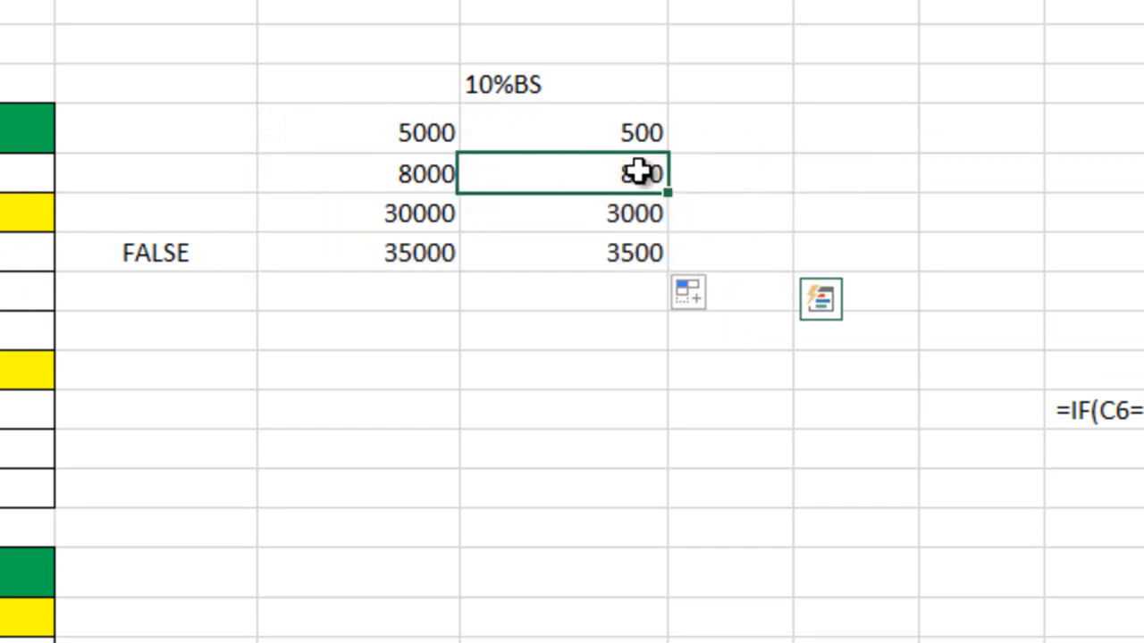
type("3000")
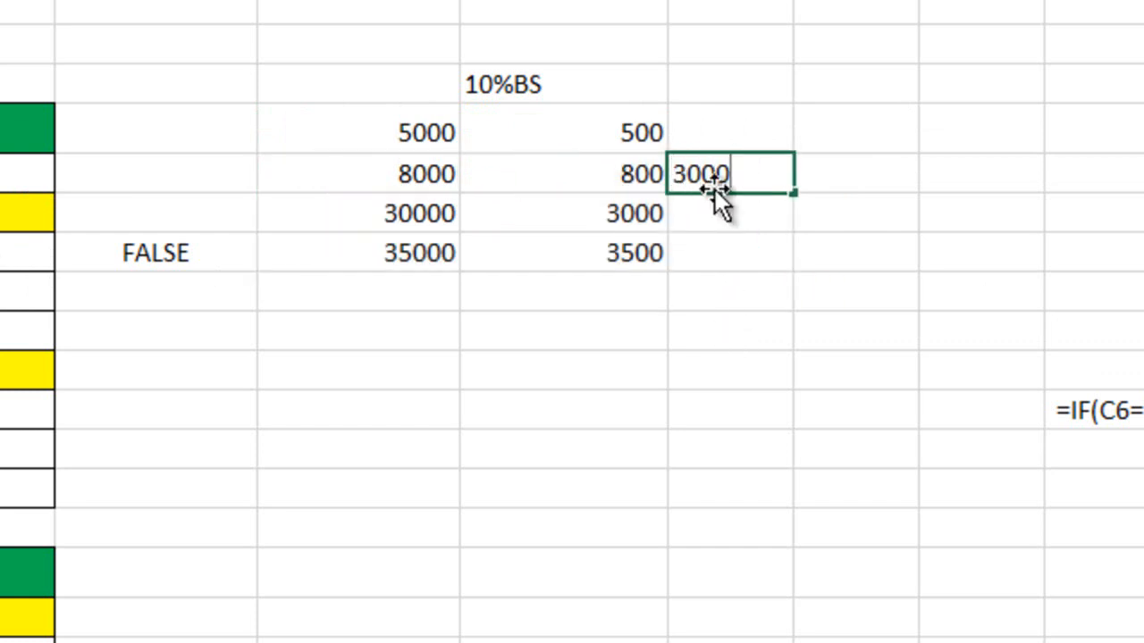
left_click(781, 220)
type("3000")
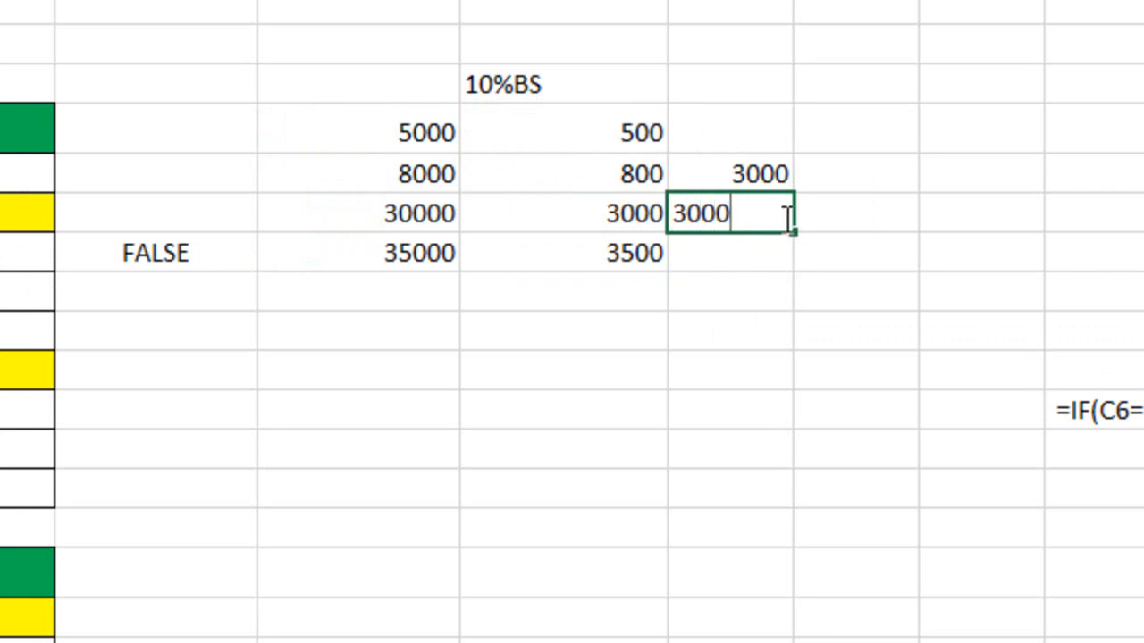
key("Return")
type("3000")
key("ctrl+Return")
left_click(826, 227)
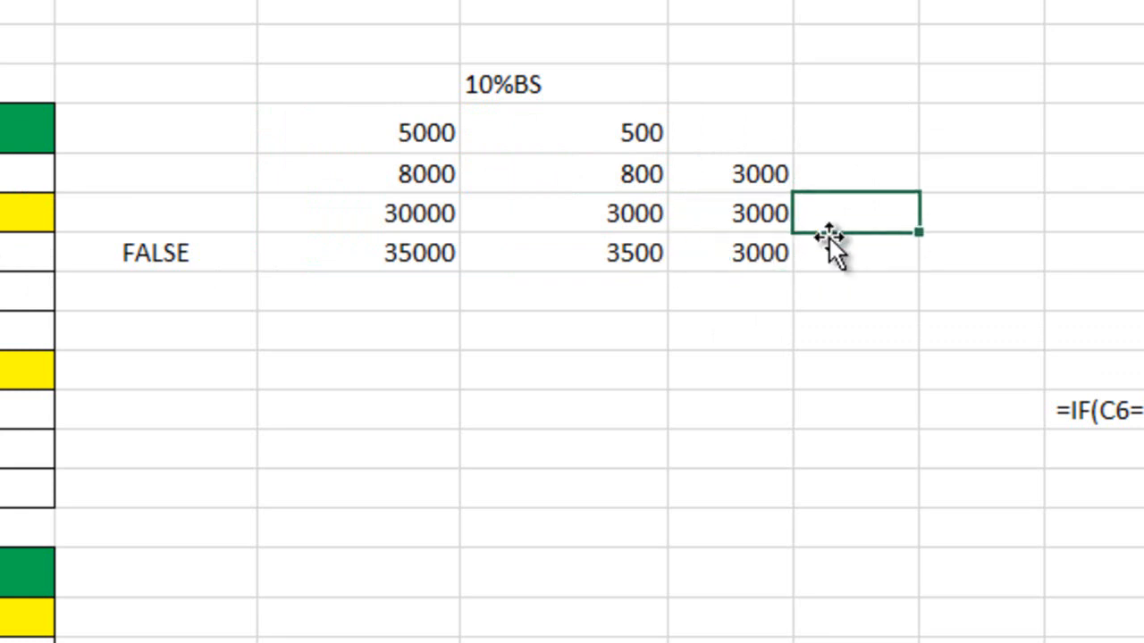
Compare the 10% amounts in G11 and G12 with the 3000 limits beside them
left_click_drag(634, 176, 708, 176)
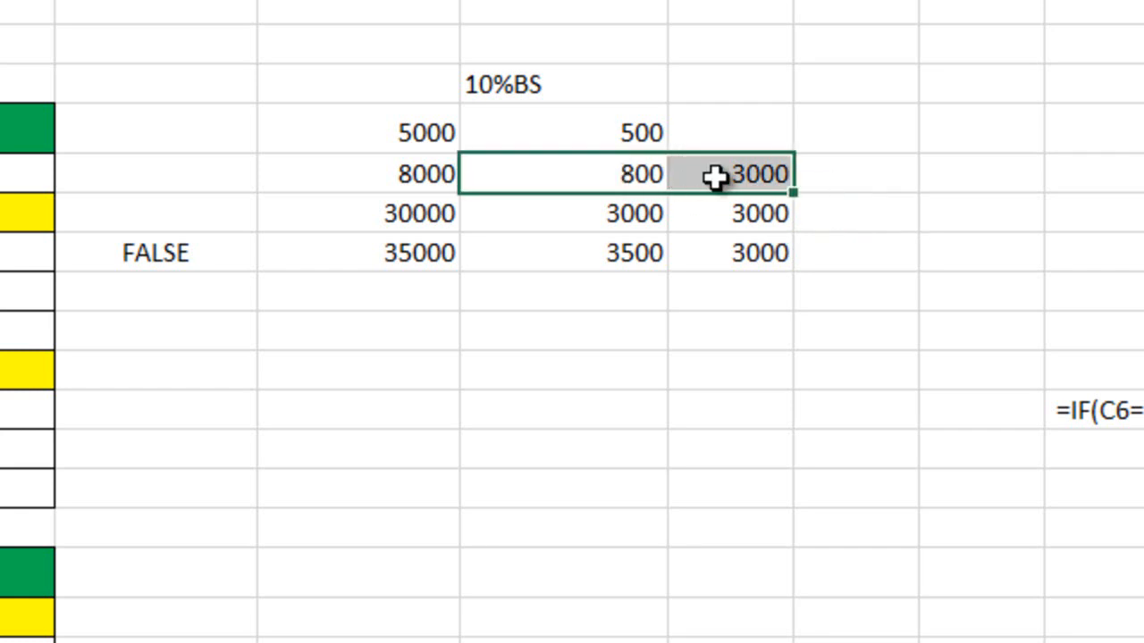
left_click(861, 183)
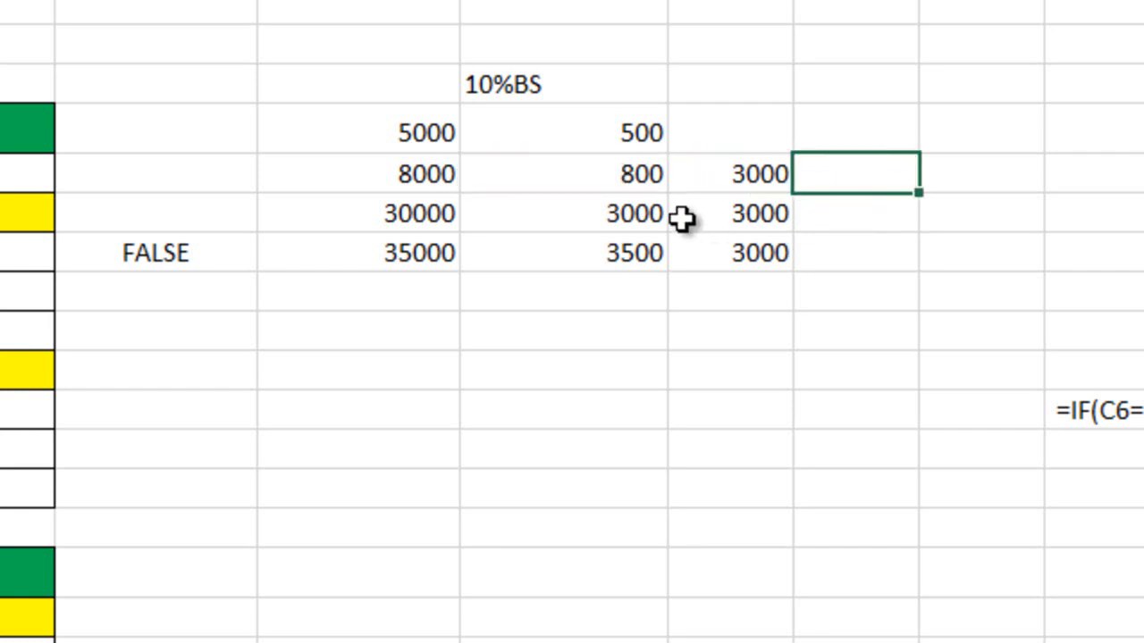
left_click_drag(633, 218, 732, 214)
left_click(876, 222)
Change the sample basic pay in F12 to 28000
left_click(446, 220)
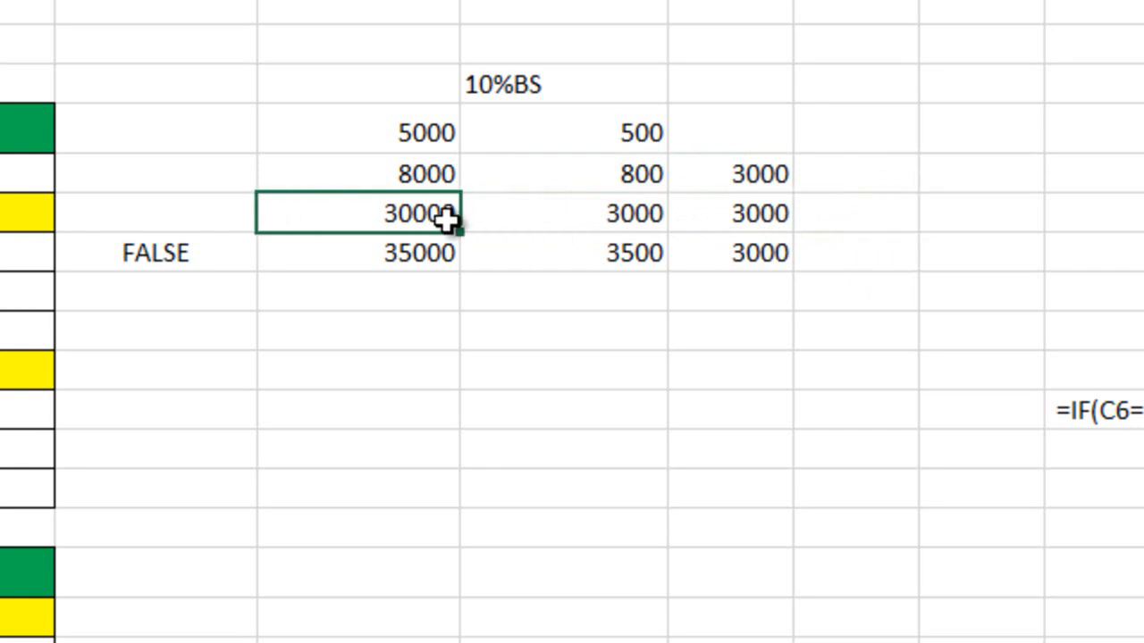
type("28000")
key("Return")
Compare each 10% amount in G11:G13 with the matching maximum in H11:H13
left_click(631, 226)
left_click(849, 226)
left_click(617, 253)
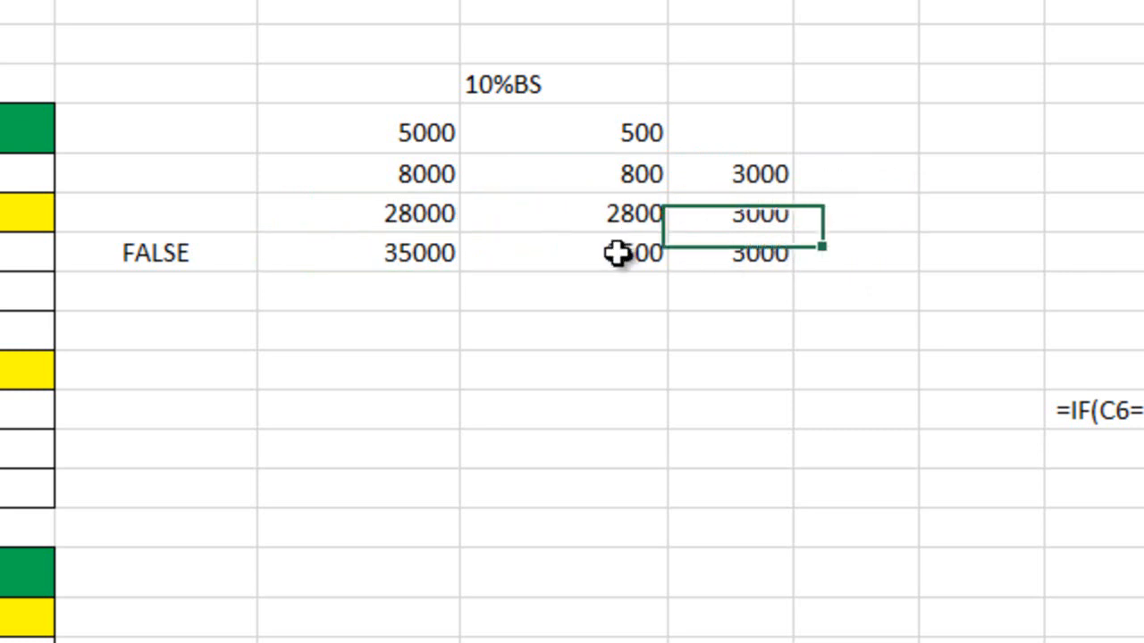
left_click(750, 260)
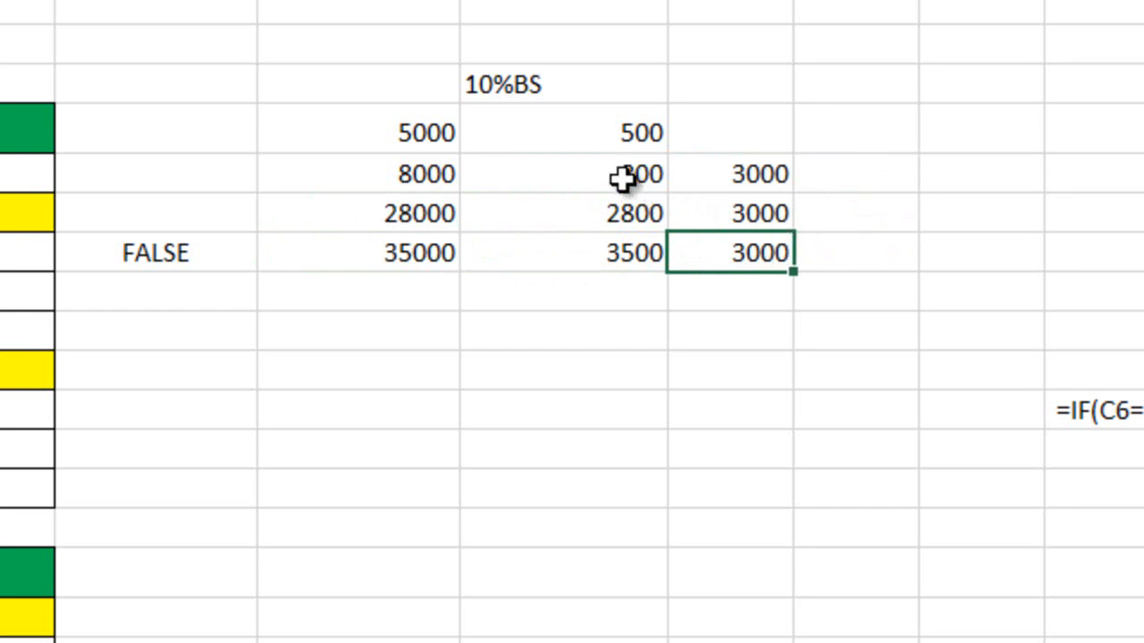
left_click_drag(623, 178, 706, 176)
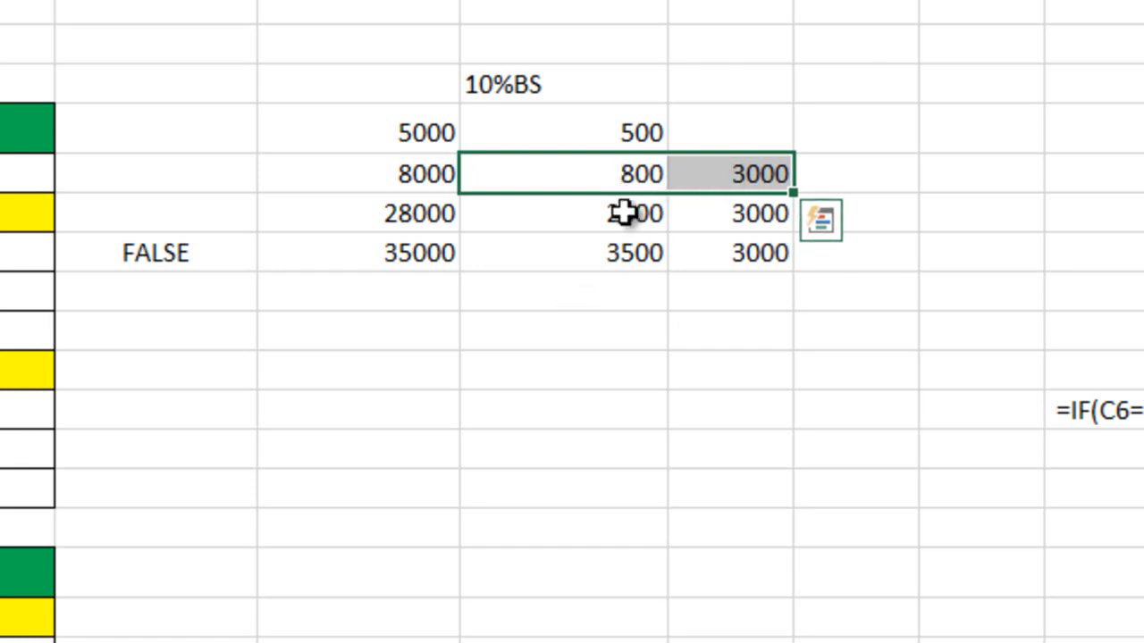
left_click_drag(625, 214, 707, 216)
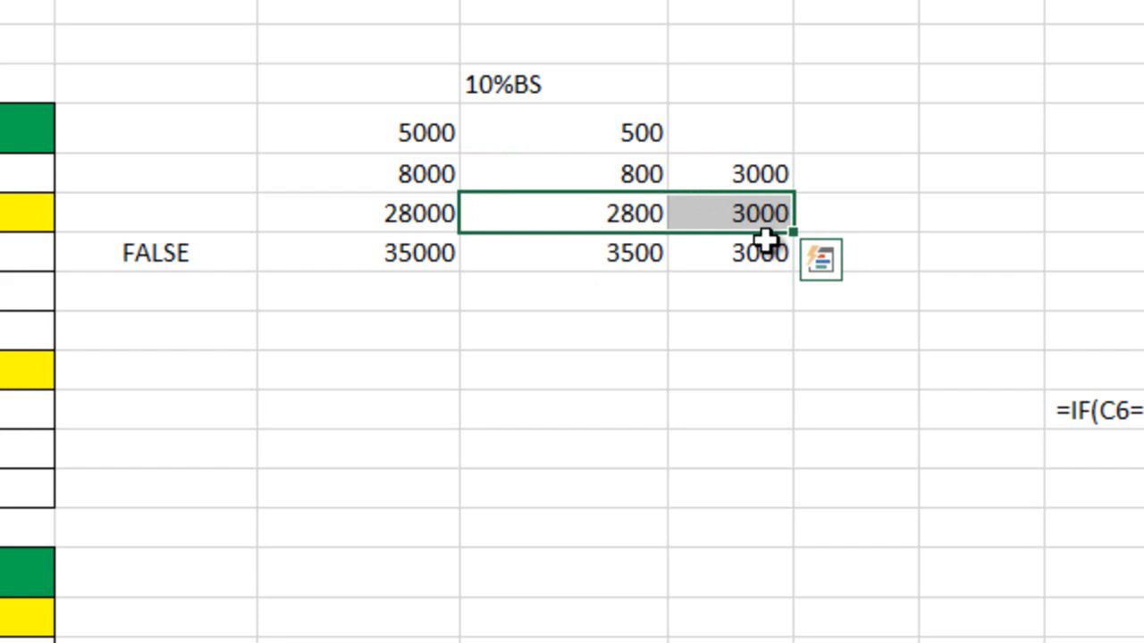
left_click_drag(648, 248, 733, 253)
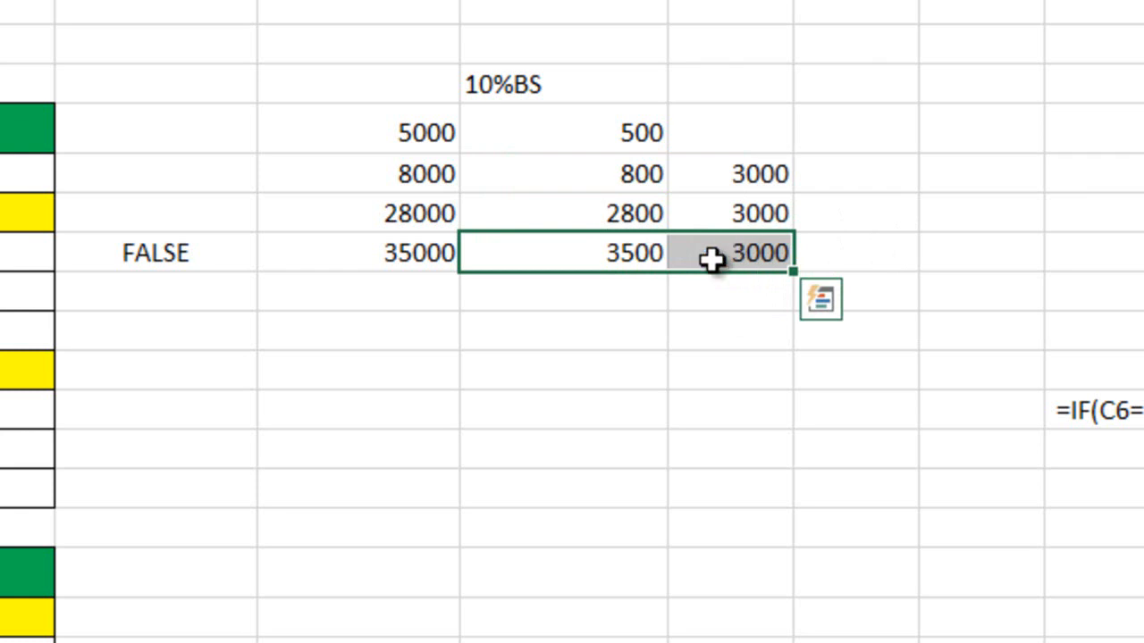
Add MIN(D6*10%,3000) as the false argument of the IF formula in E13
left_click(218, 253)
double_click(215, 254)
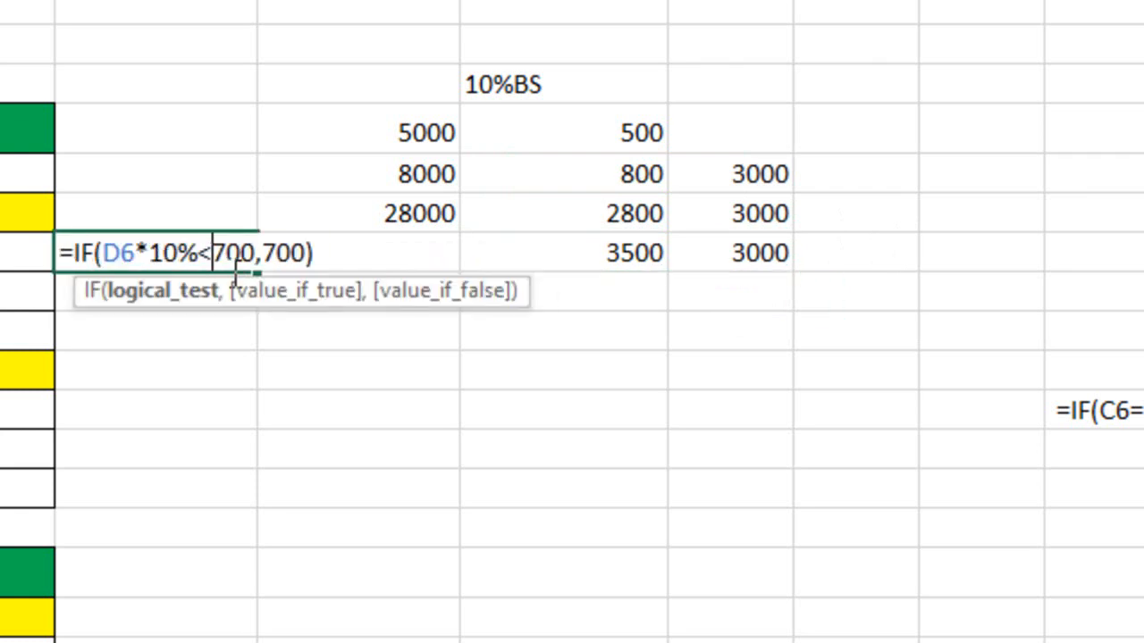
left_click(308, 252)
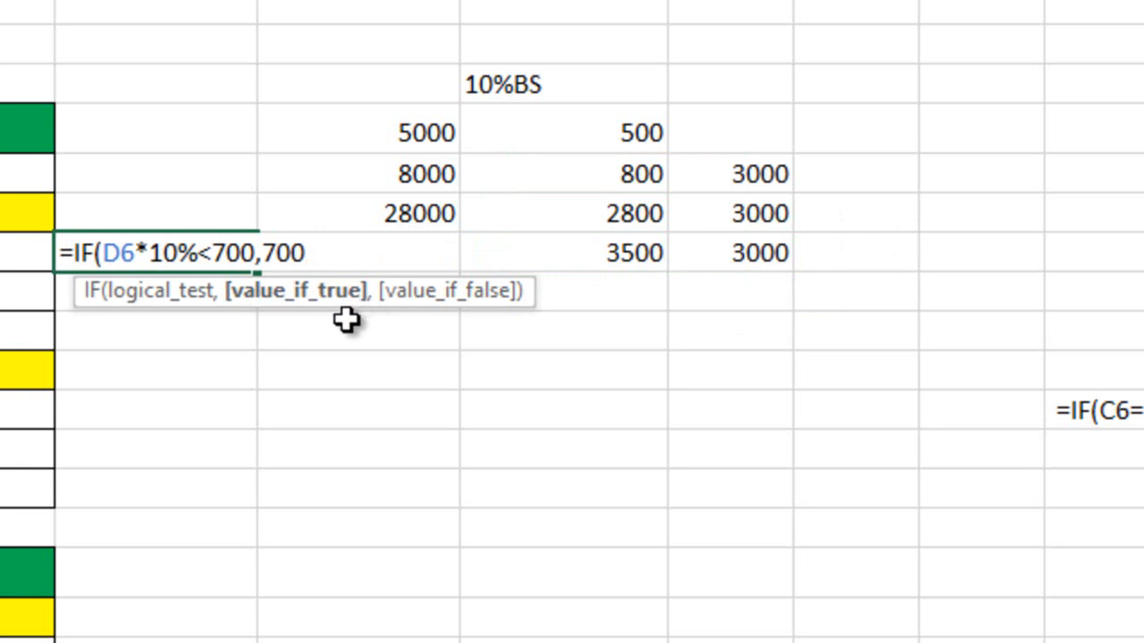
type(",")
type("min")
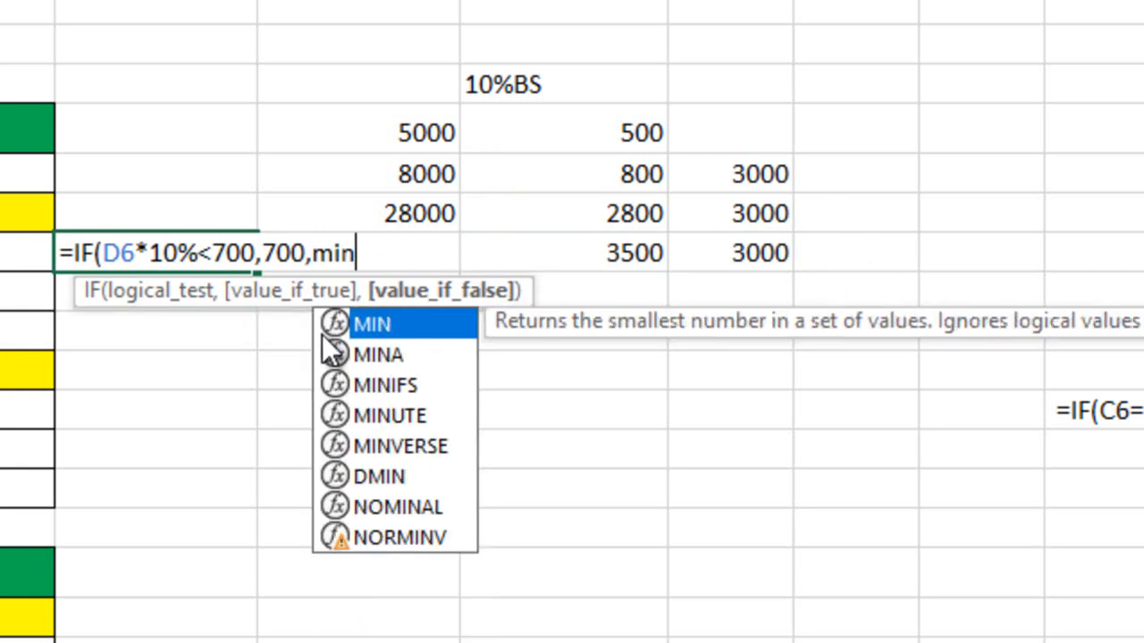
key("Tab")
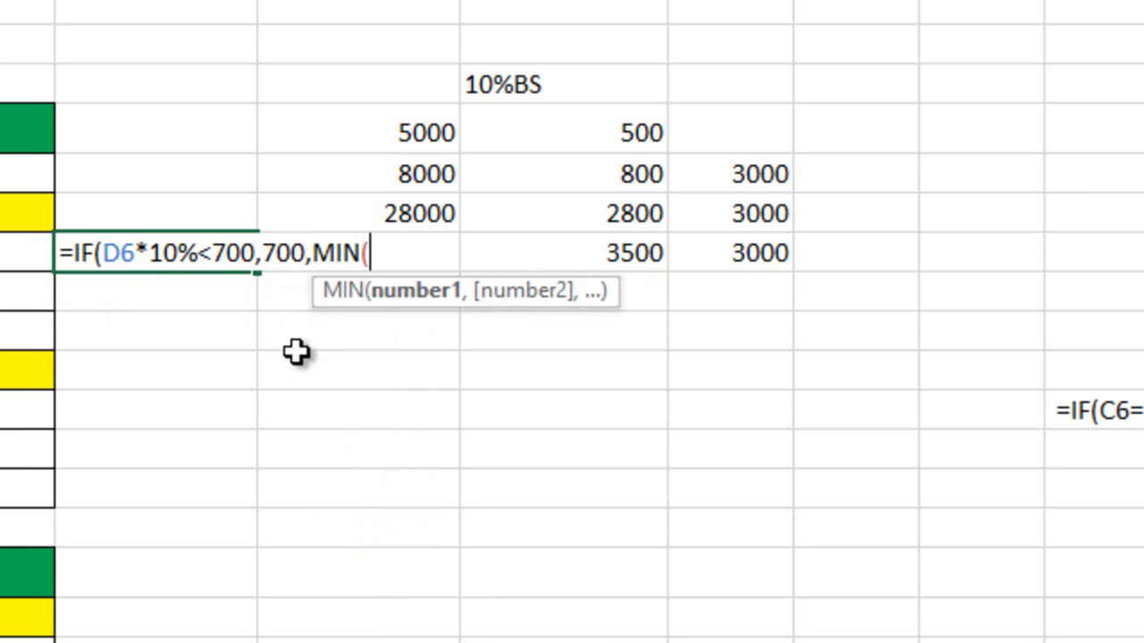
type("D6")
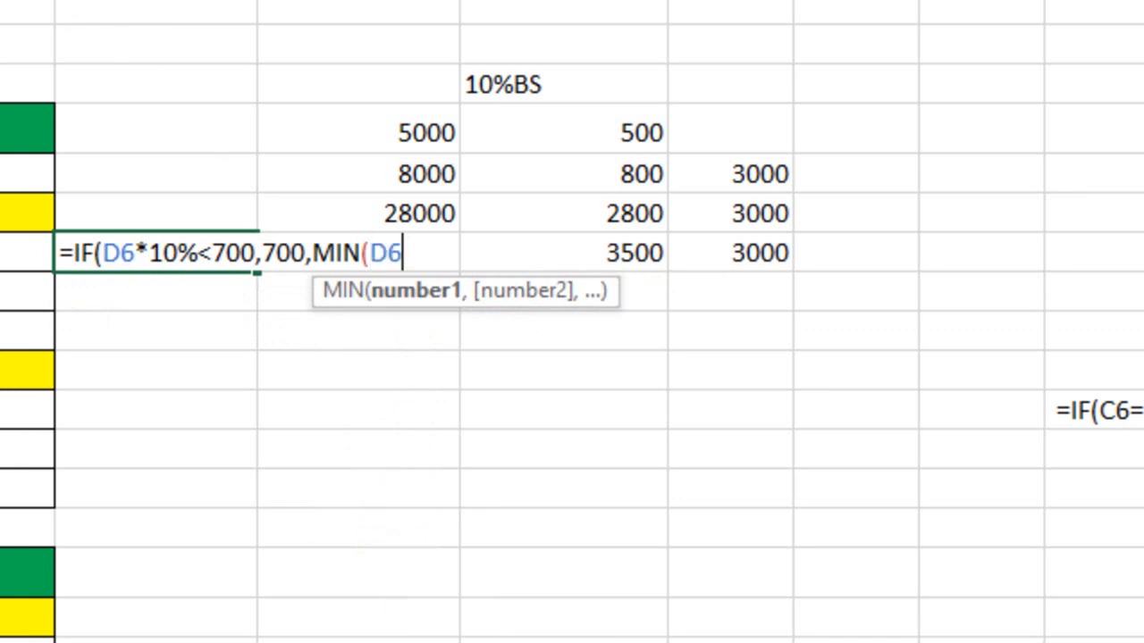
type("*10%")
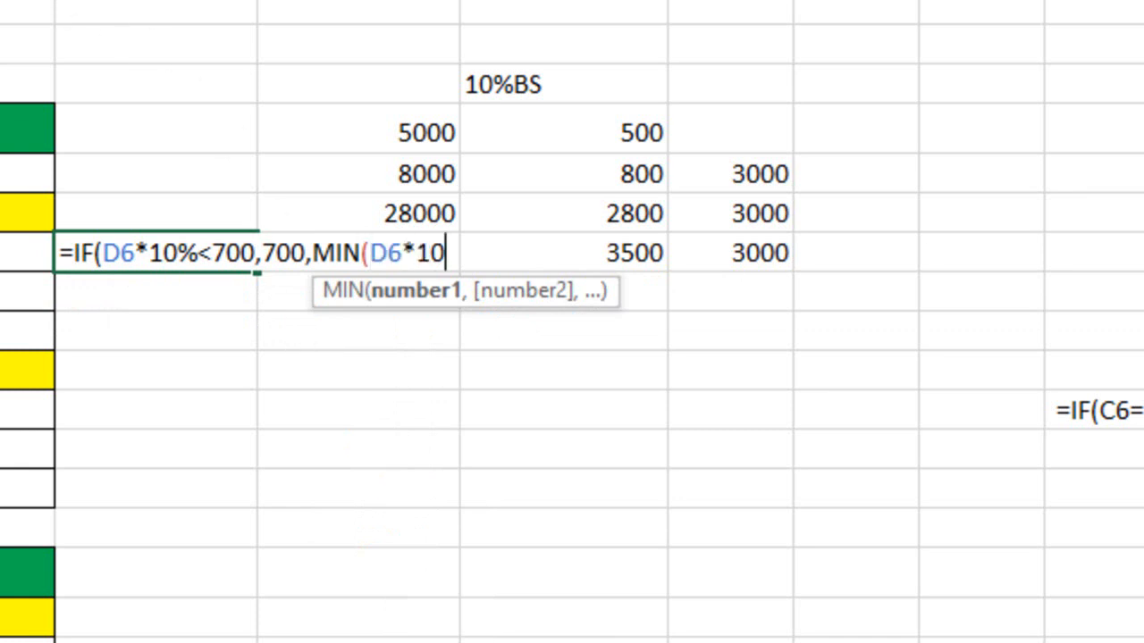
type(",")
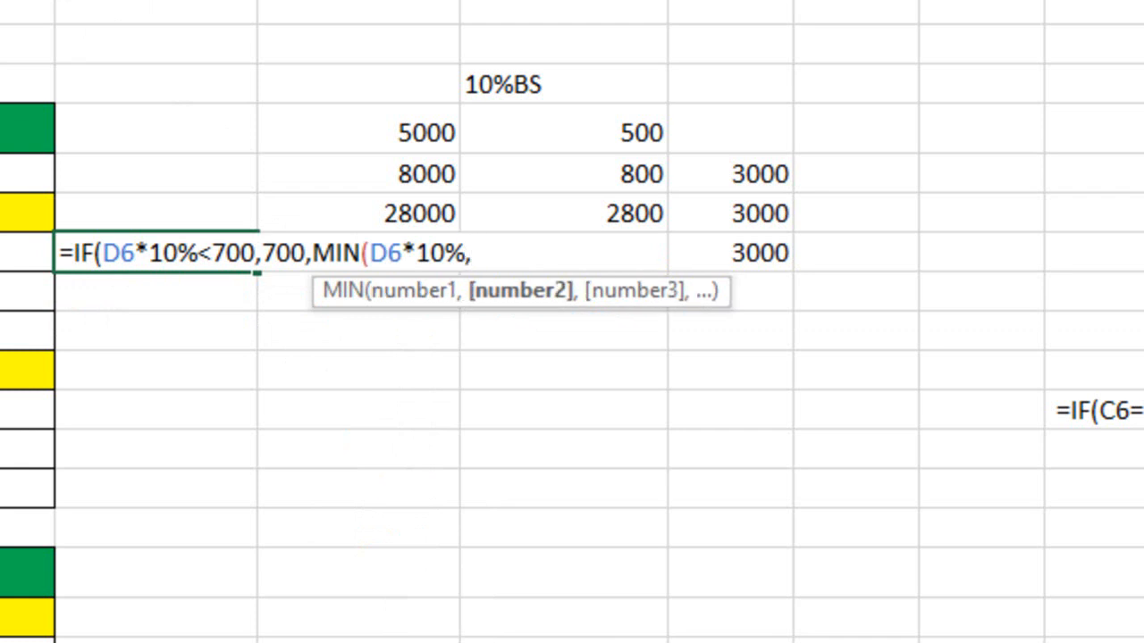
type("3000)")
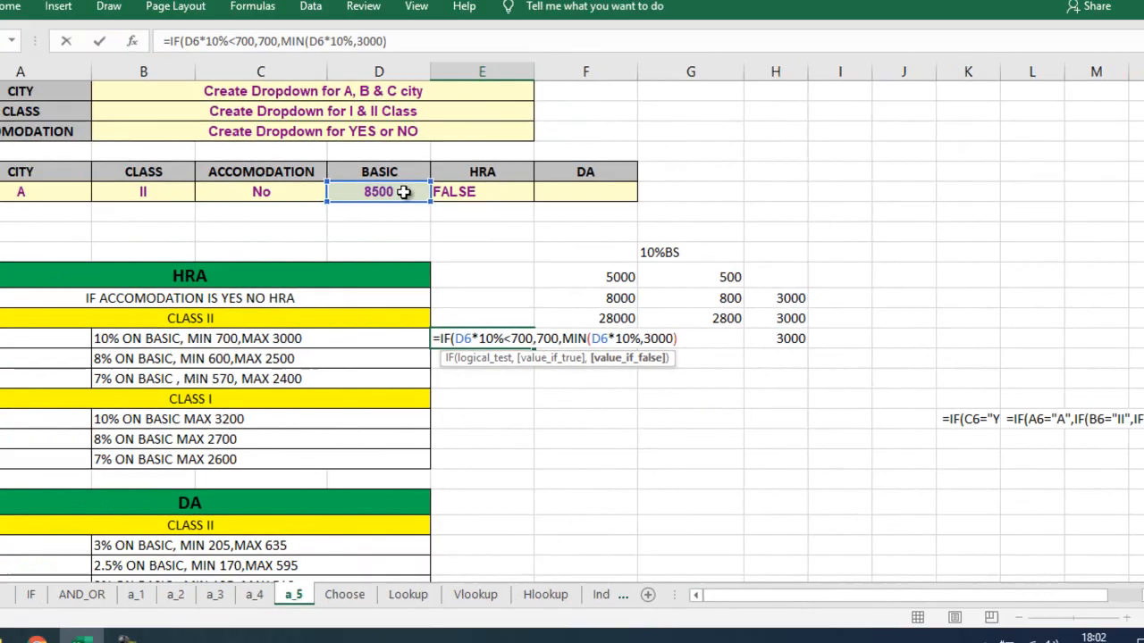
key("Return")
key("Return")
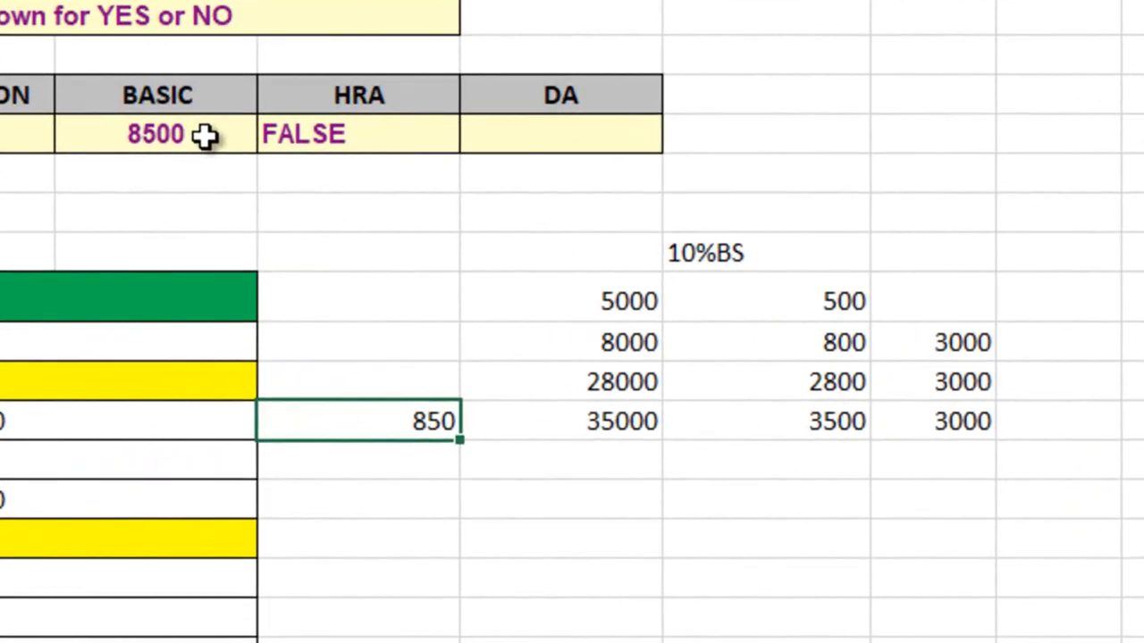
Test the E13 formula by setting the basic pay in D6 to 5000 and to 10000
left_click(206, 134)
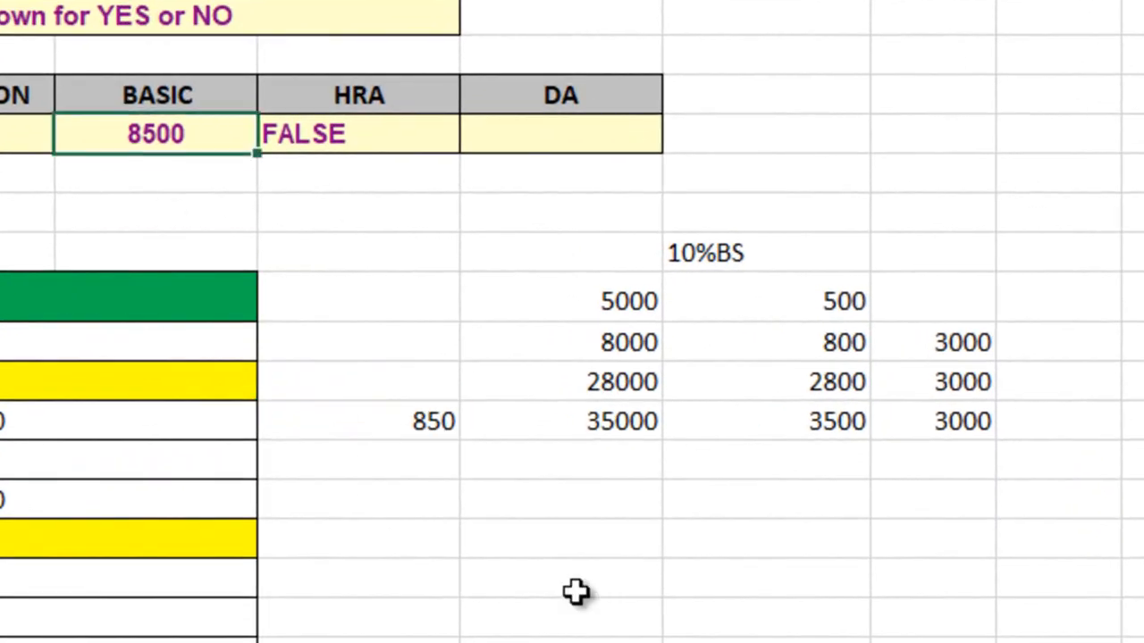
type("5000")
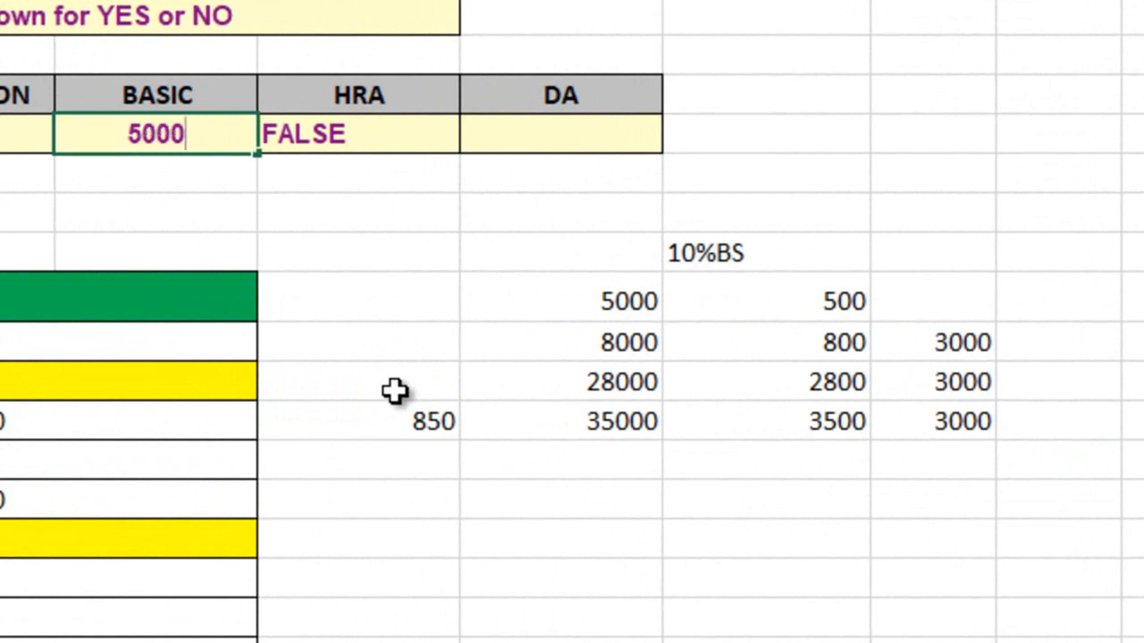
key("Return")
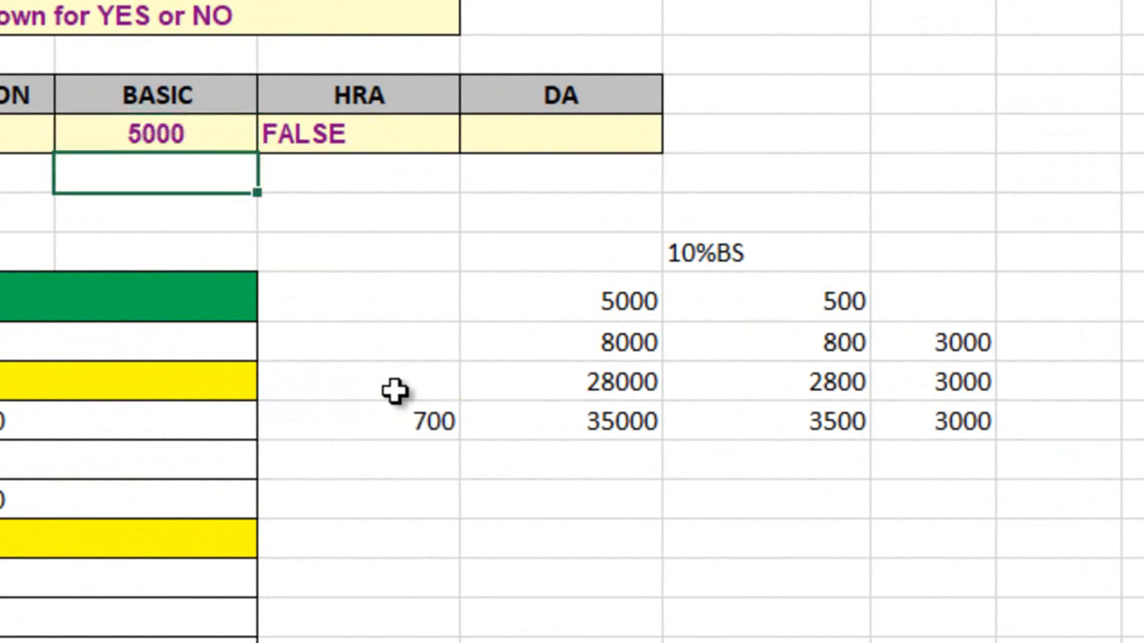
left_click(434, 422)
left_click(211, 125)
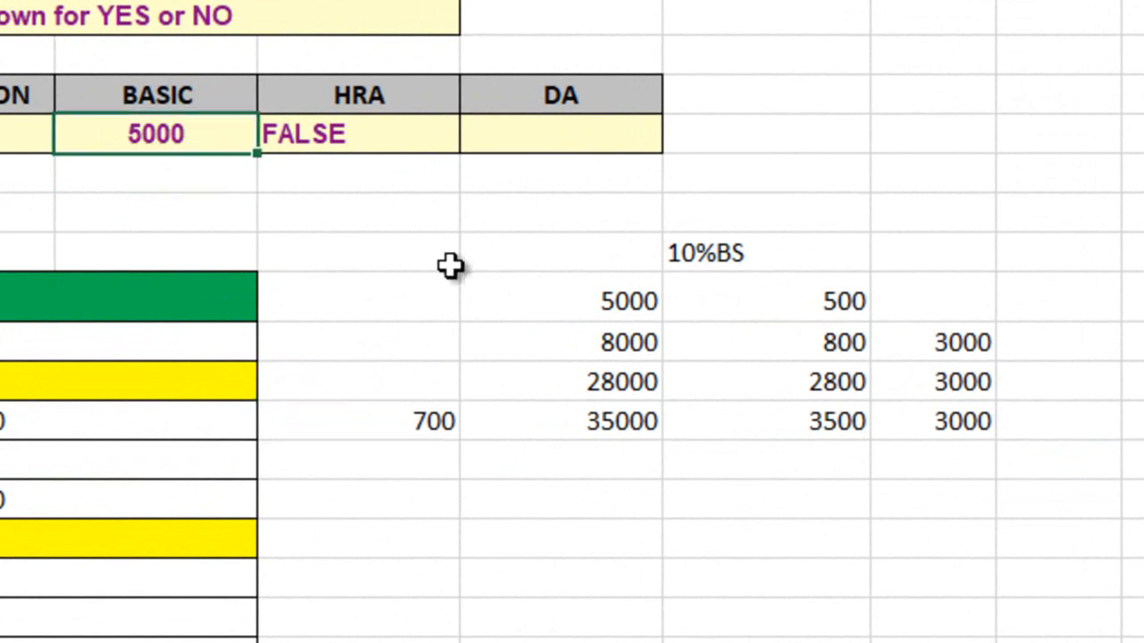
type("10000")
key("Return")
Set the basic pay in D6 to 36000 and open the E13 formula for editing
left_click(168, 134)
type("36000")
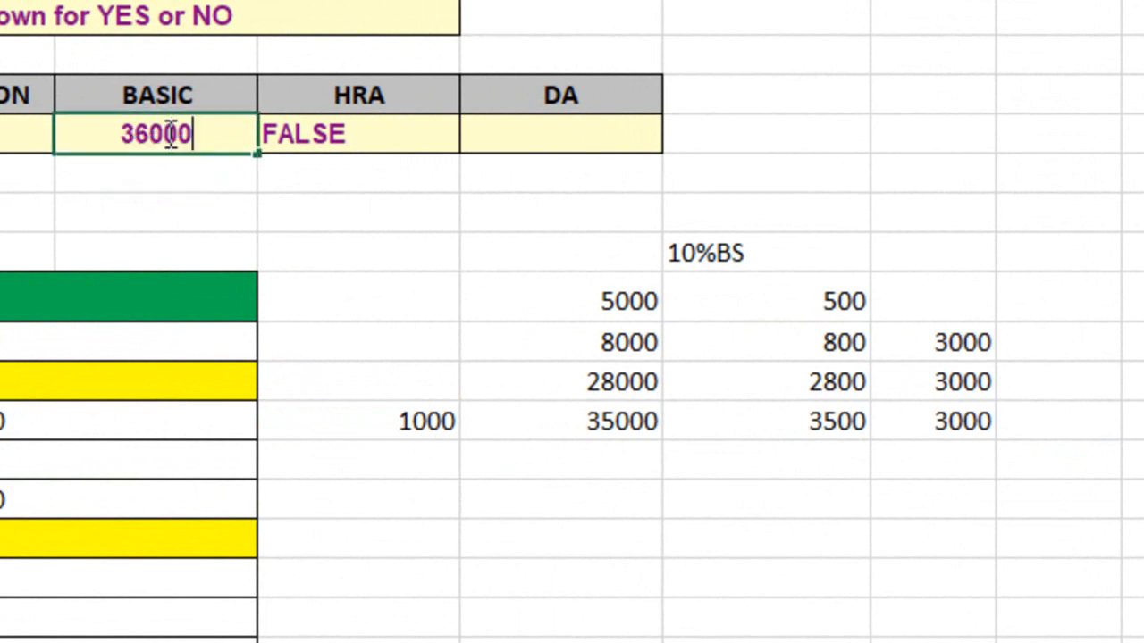
key("Return")
double_click(437, 417)
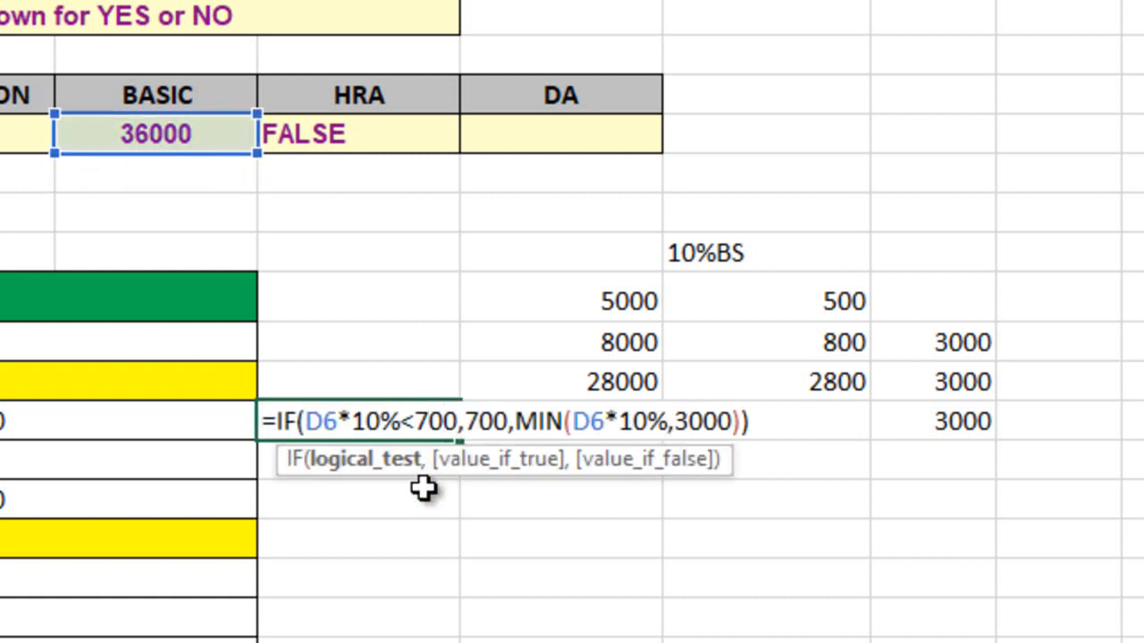
Review the logical test and the true value in the IF formula of the HRA cell E6
key("Escape")
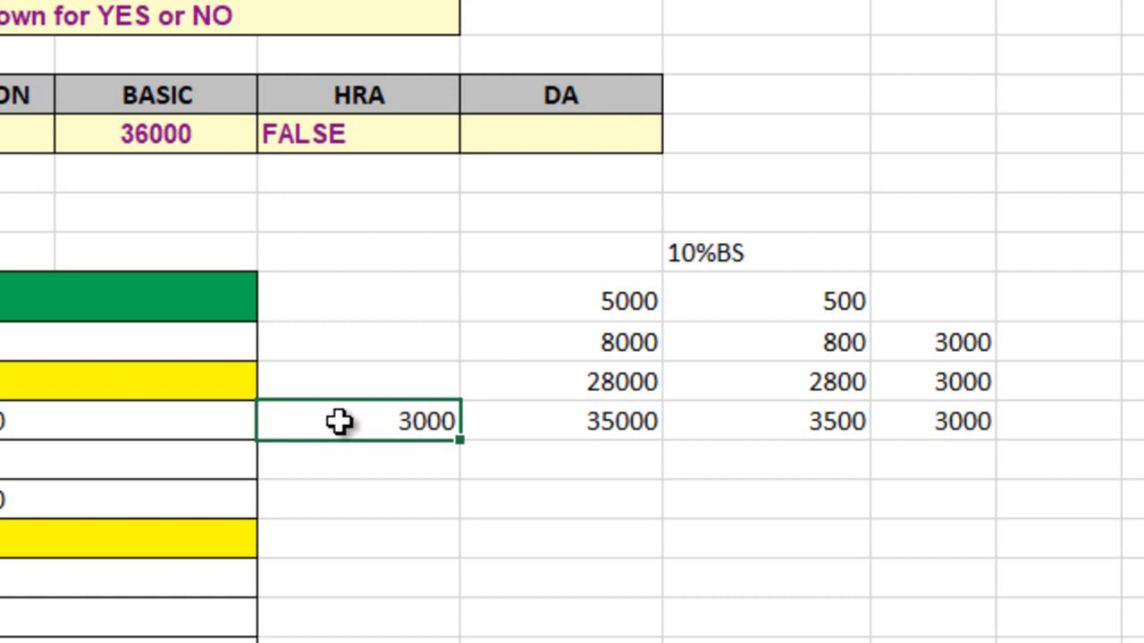
double_click(371, 136)
left_click(370, 175)
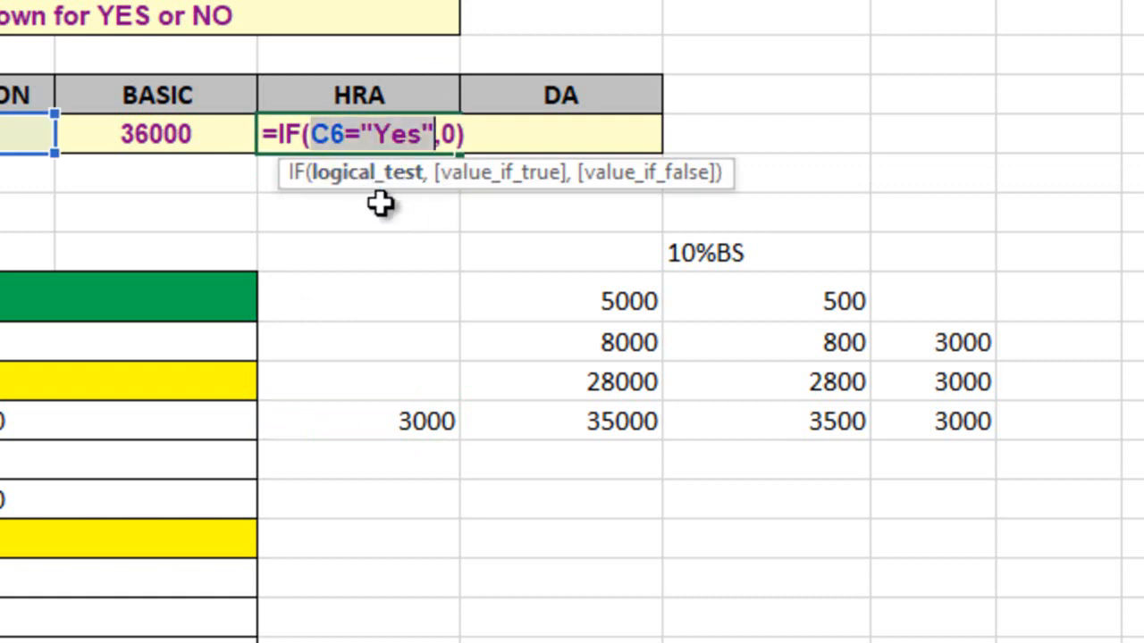
left_click(495, 176)
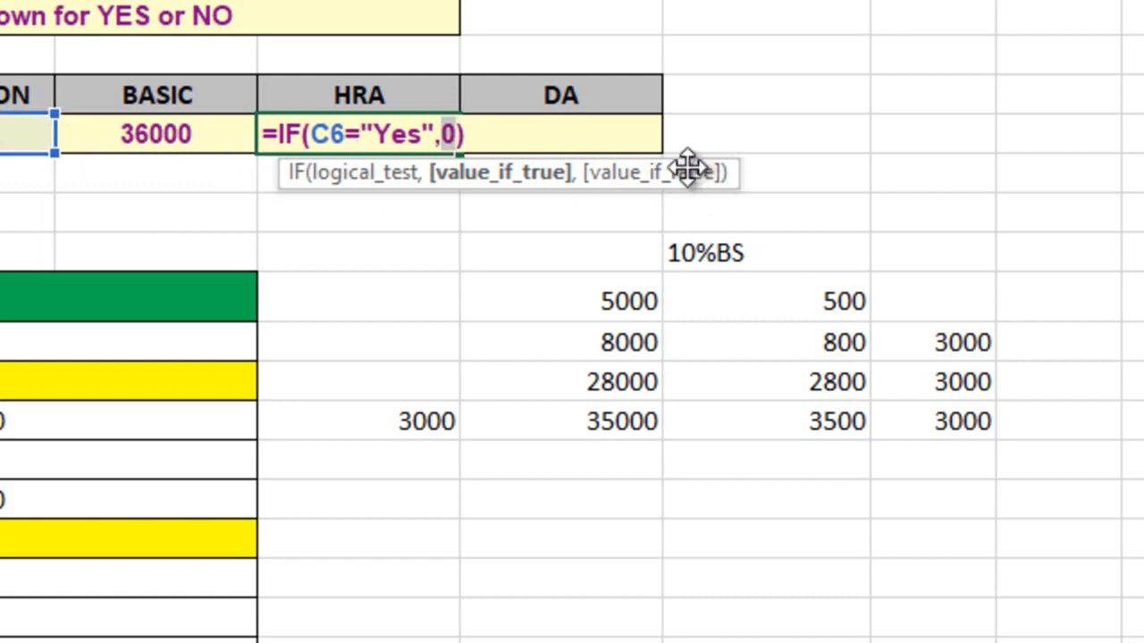
key("ctrl+Return")
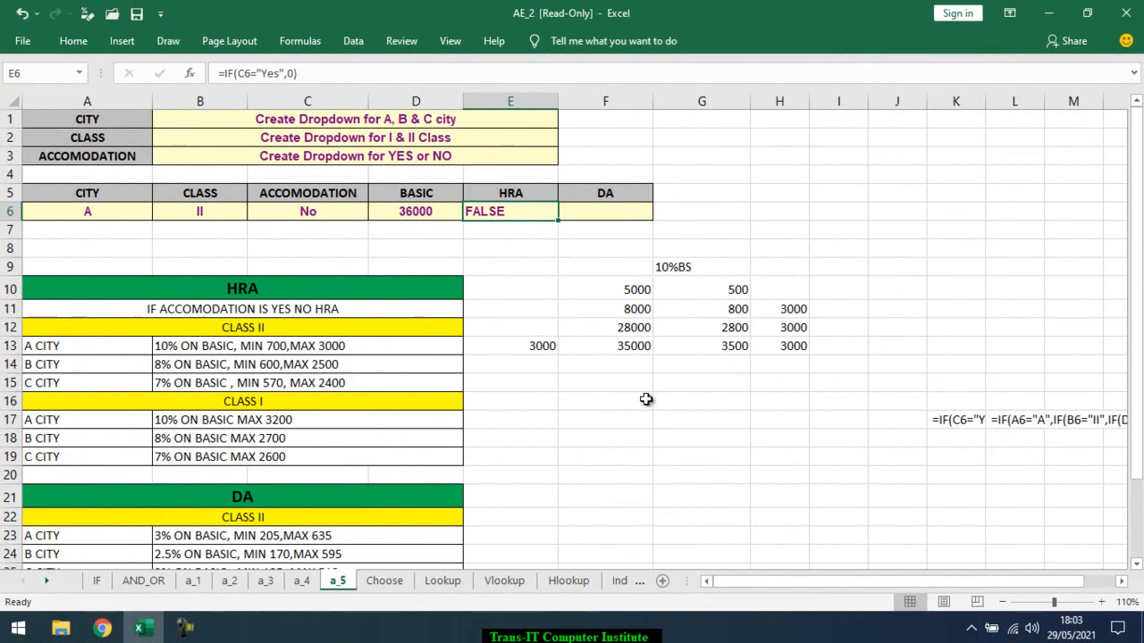
Review each argument of the IF formula in E13, including the nested MIN, and leave the formula as it is
left_click(537, 344)
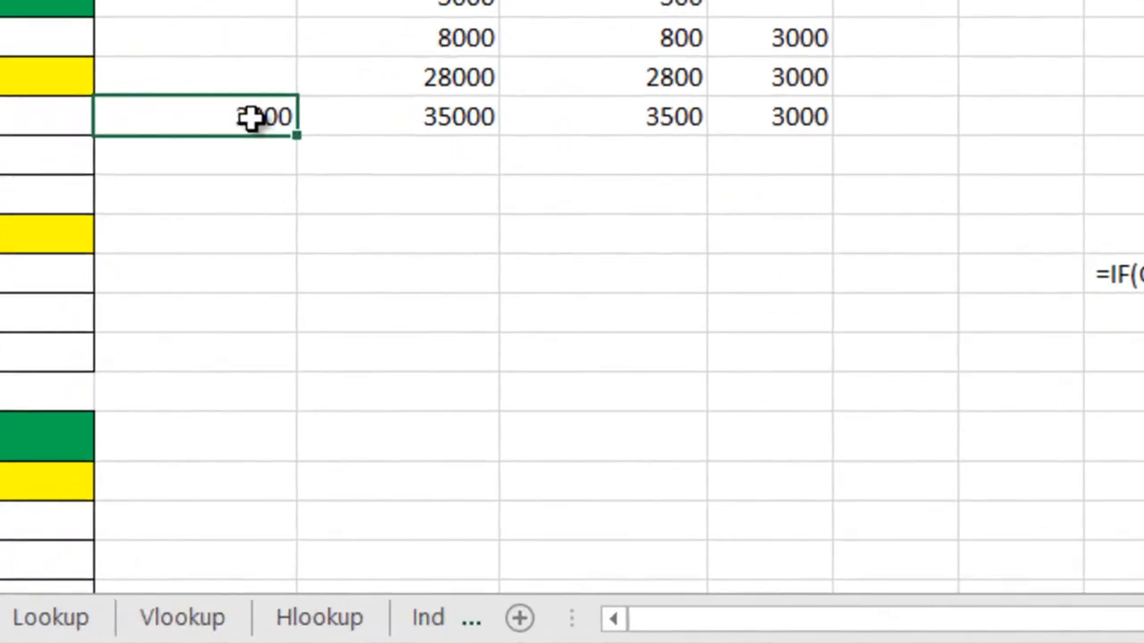
double_click(527, 337)
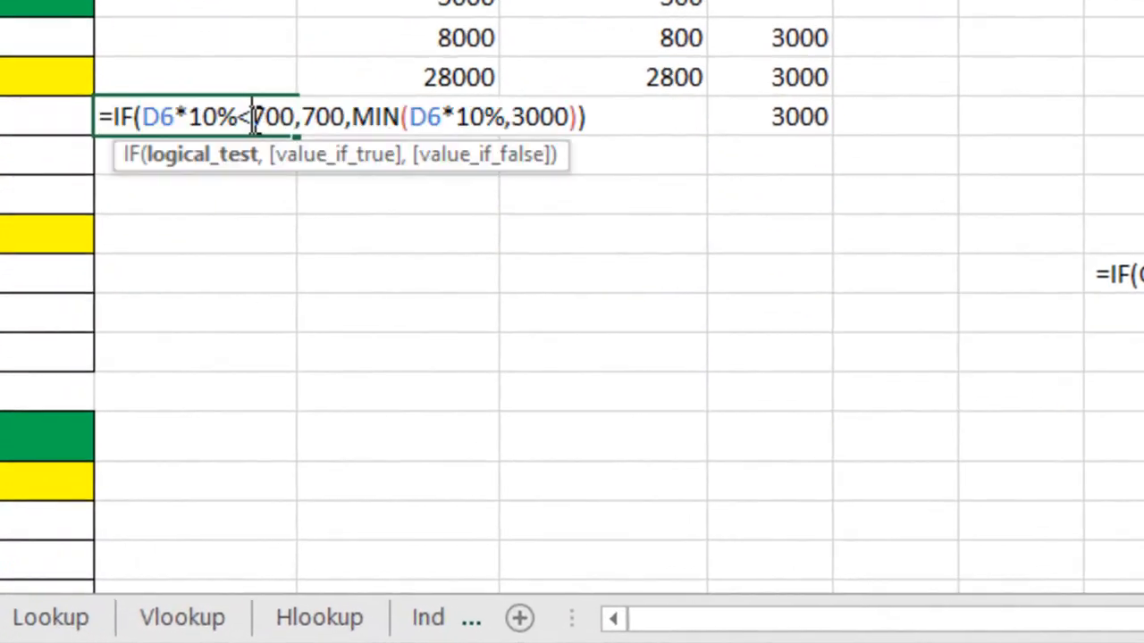
left_click(215, 162)
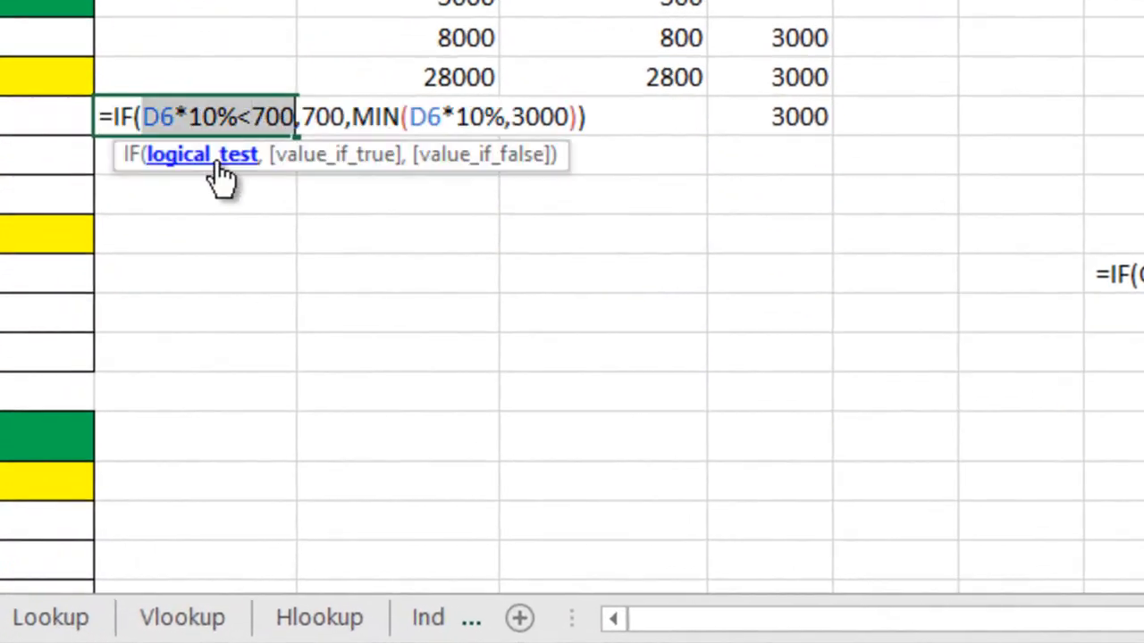
left_click(342, 162)
left_click(474, 163)
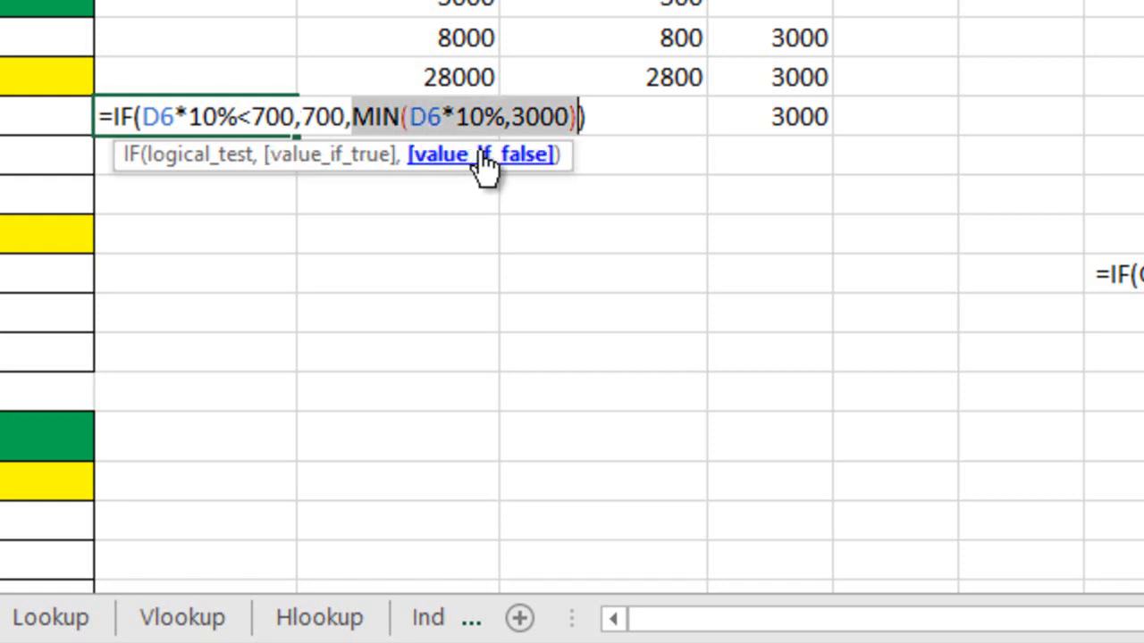
key("Escape")
double_click(172, 122)
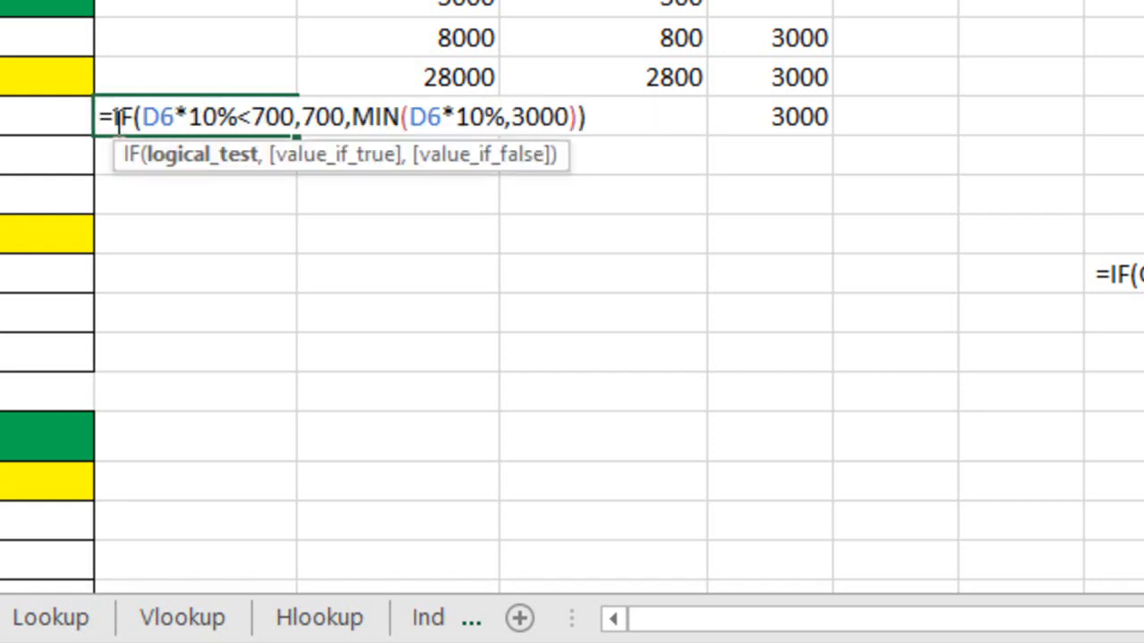
left_click_drag(119, 117, 591, 130)
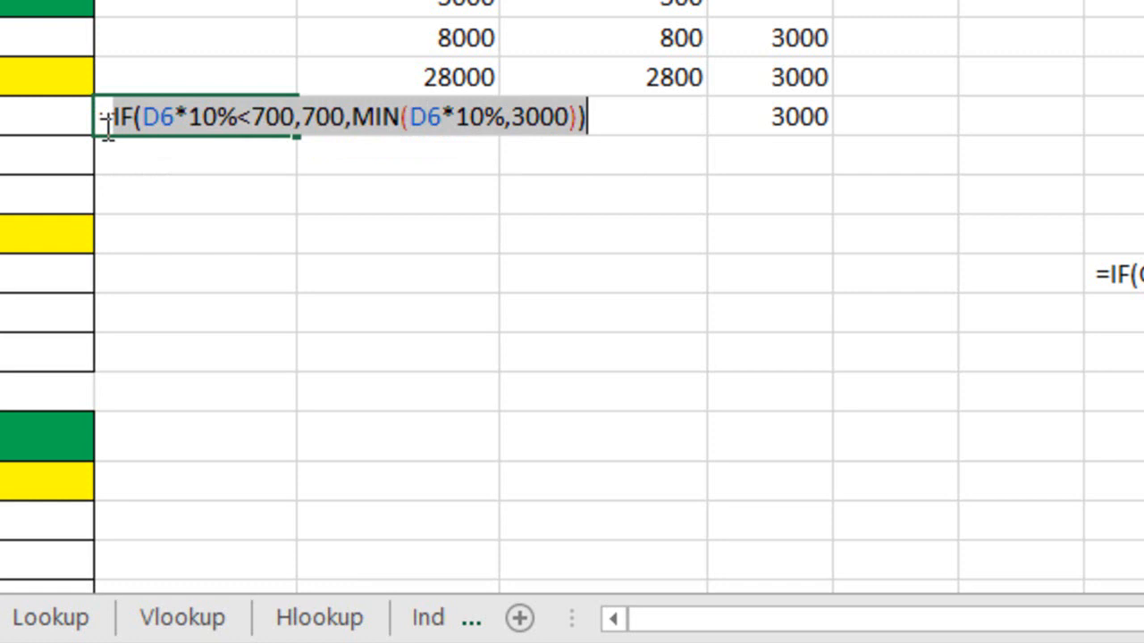
key("Escape")
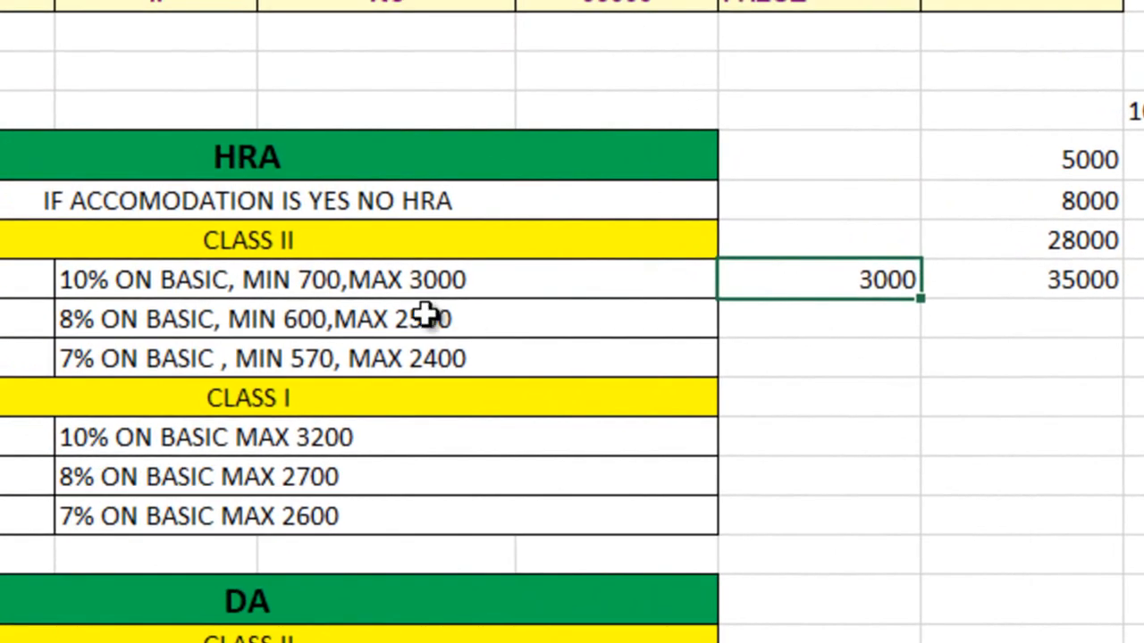
Start an IF formula in E14 for B city, class II, with D6*8%<600 as the logical test
left_click(317, 327)
left_click(858, 317)
type("=i")
key("Tab")
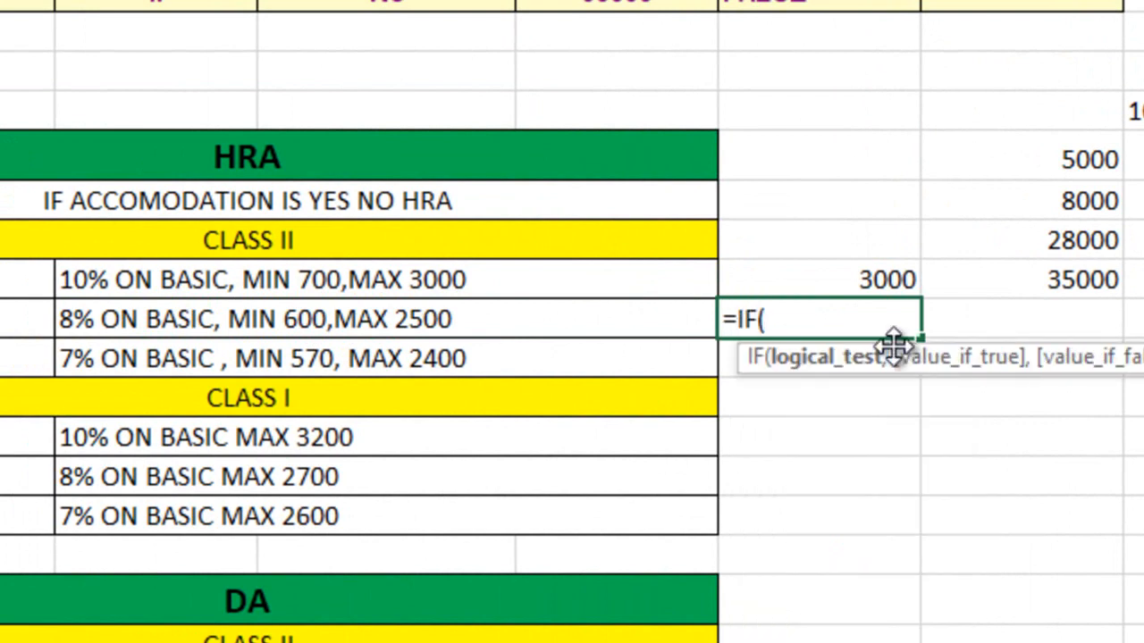
left_click(638, 7)
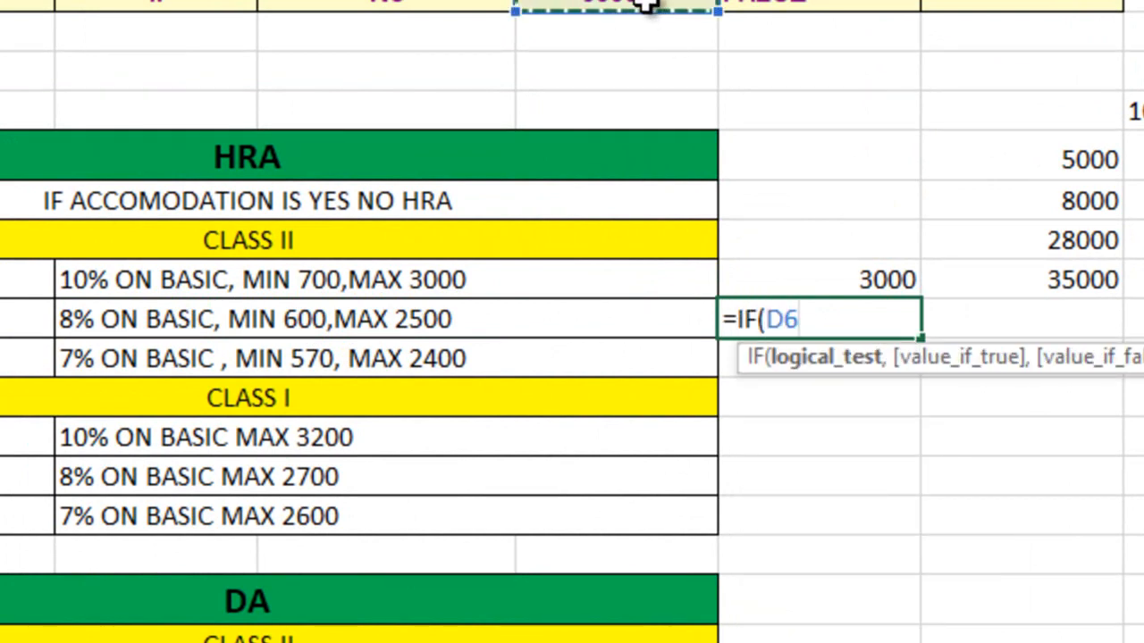
type("*")
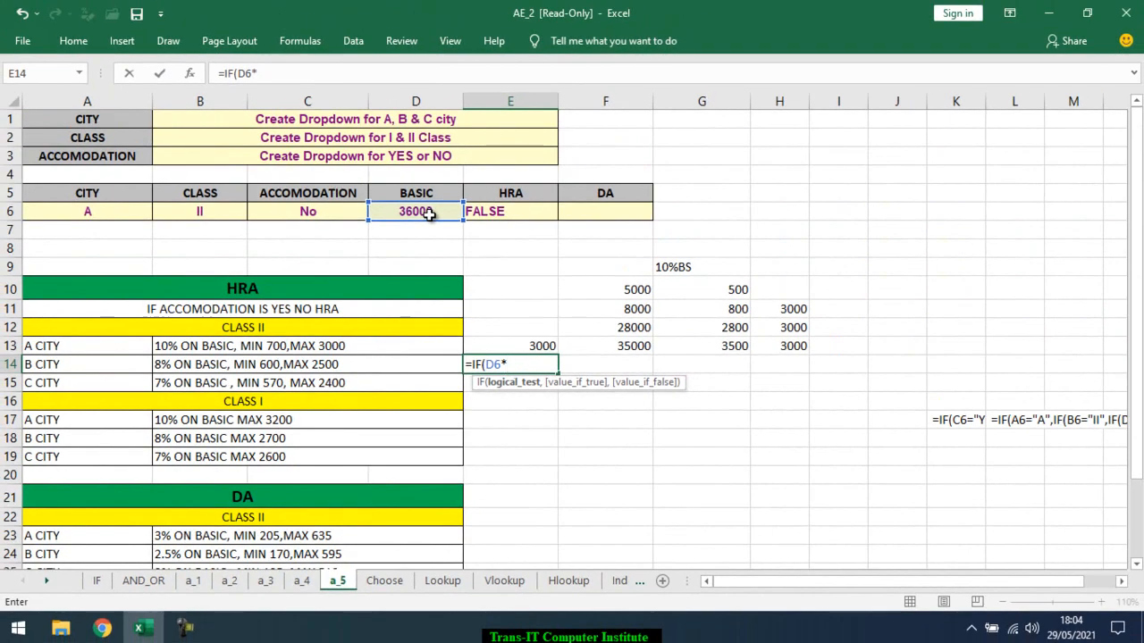
type("8%<600,")
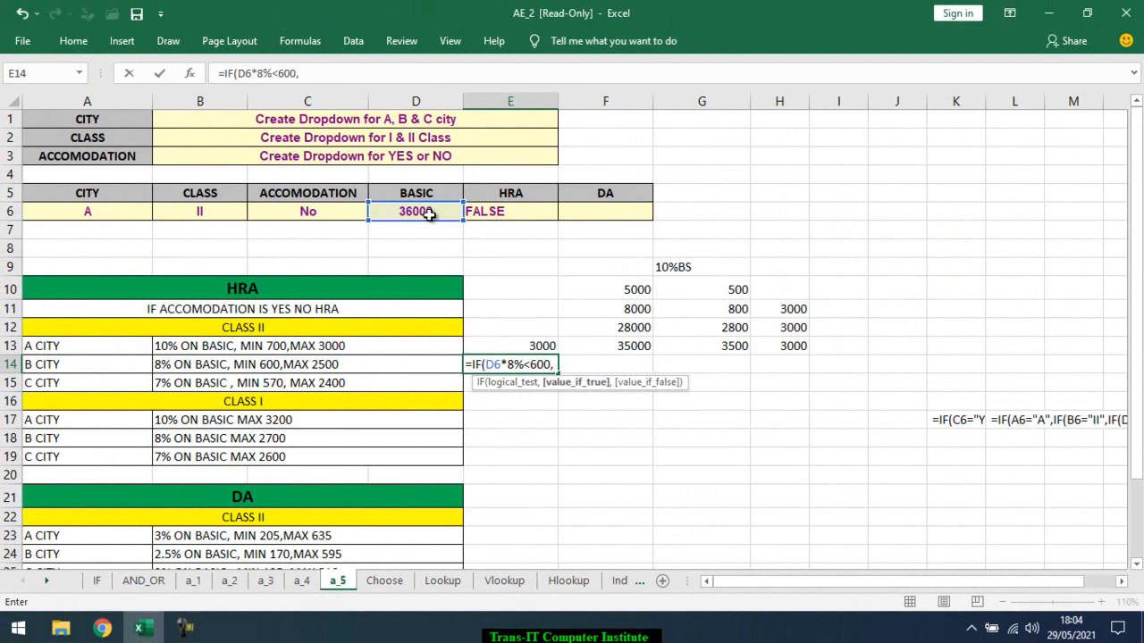
type("min")
key("Tab")
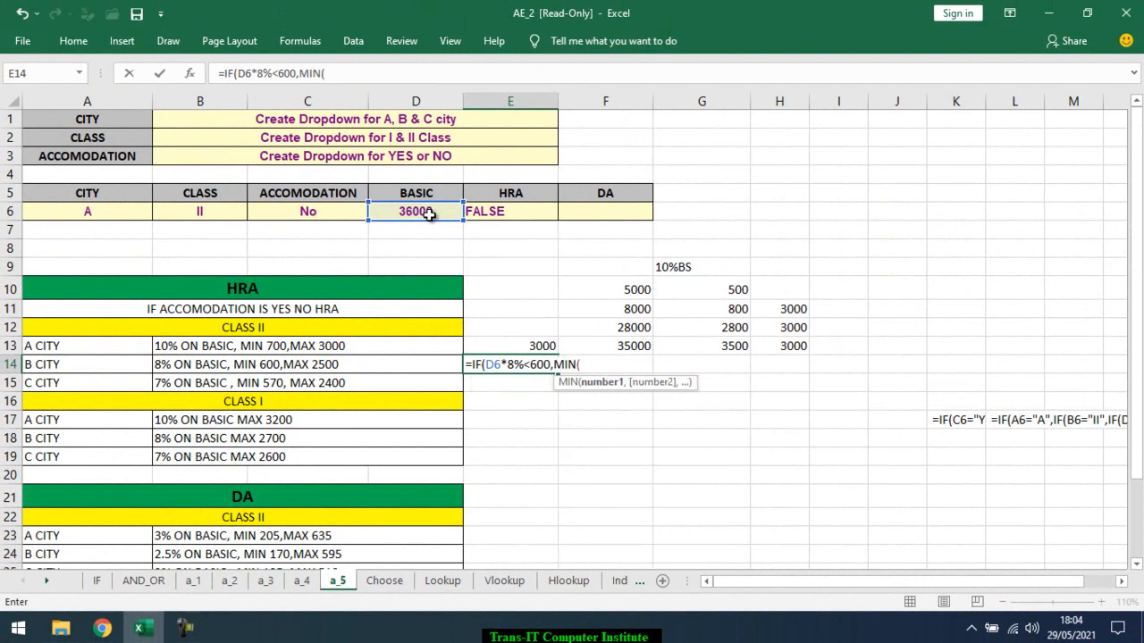
key("BackSpace")
key("BackSpace")
key("BackSpace")
key("BackSpace")
Complete the E14 formula with 600 as the true value and MIN(D6*8%,2500) as the false value
type("600,")
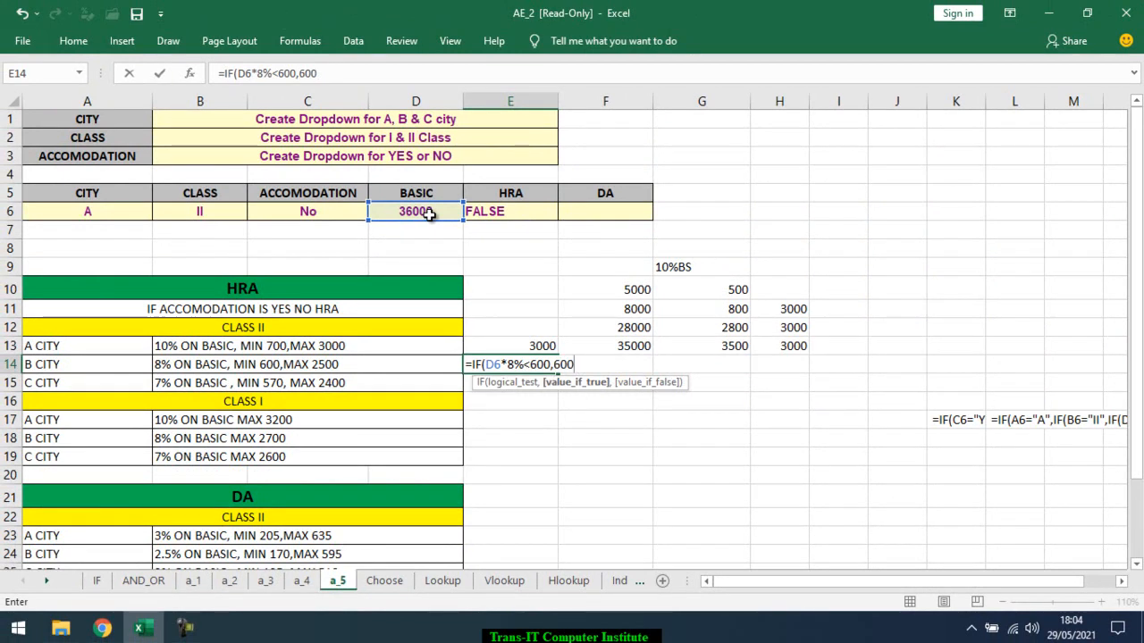
type("MIN(")
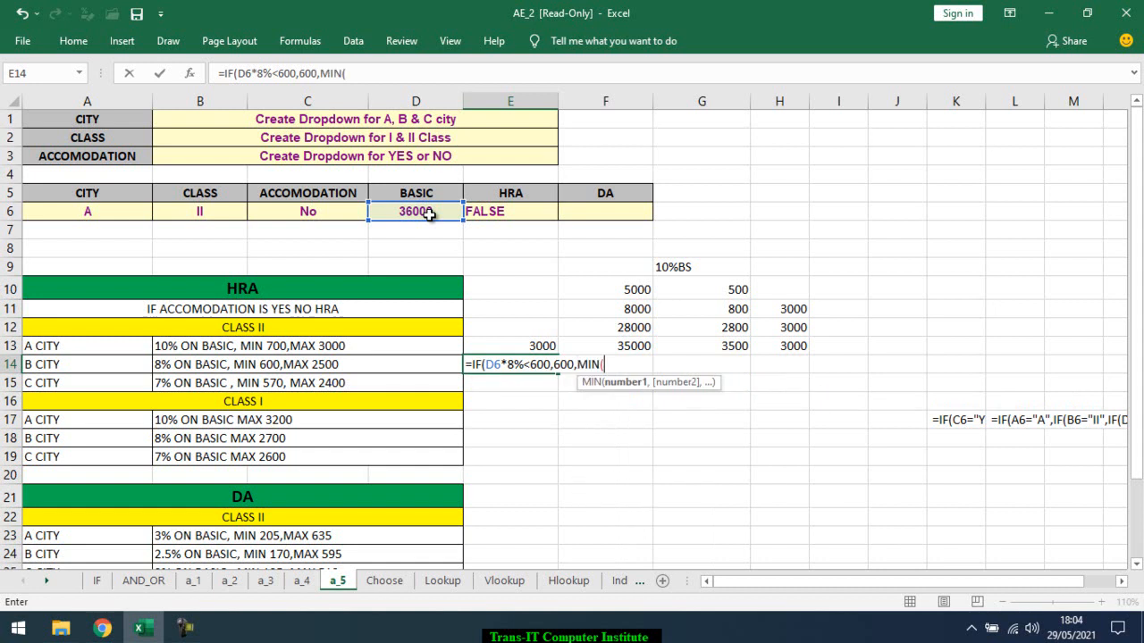
left_click(429, 214)
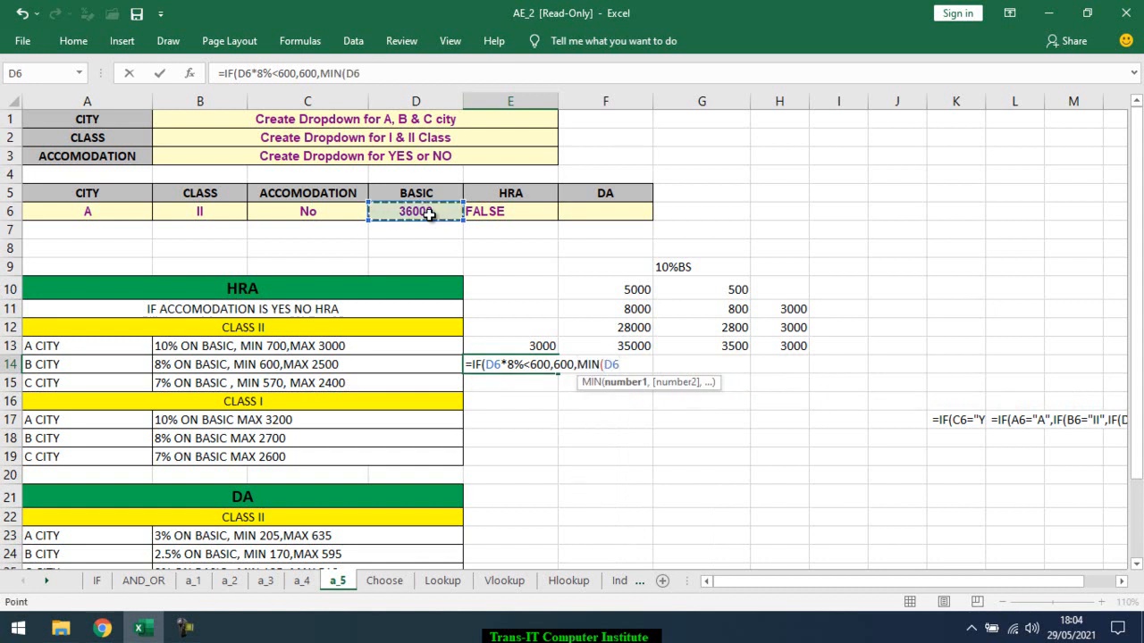
type("*8%")
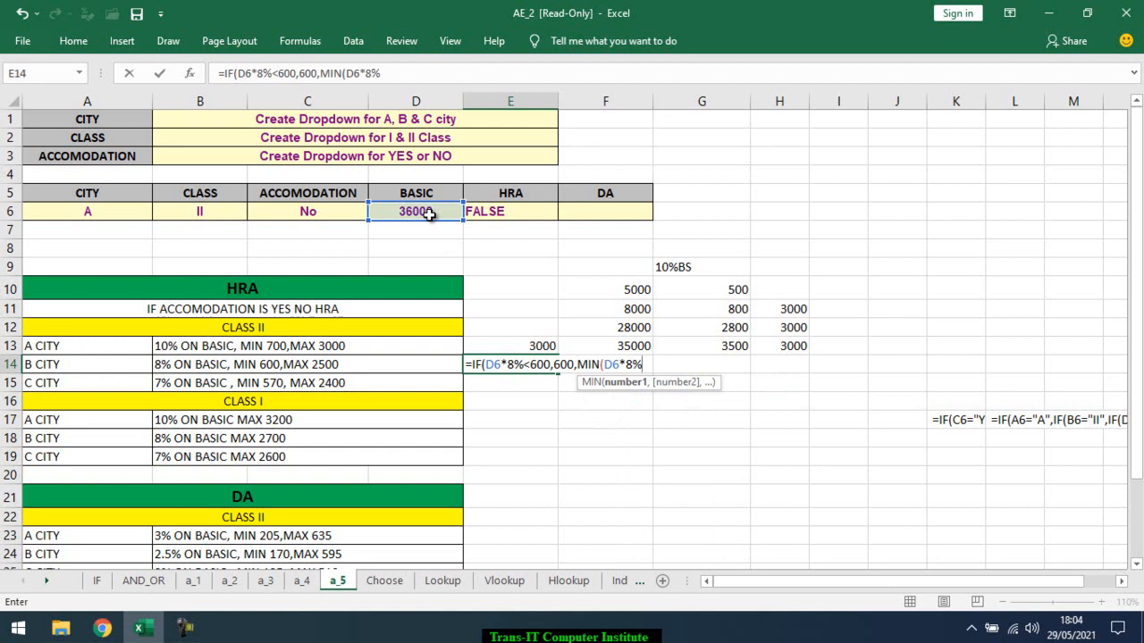
type(",25000")
key("BackSpace")
type(")")
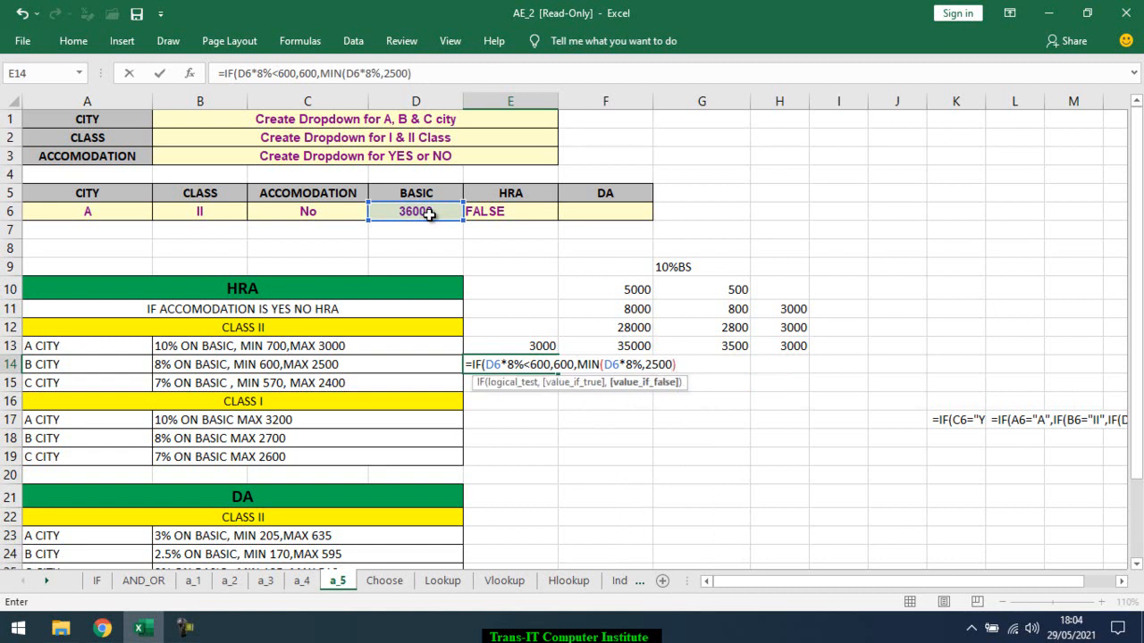
key("Return")
key("Return")
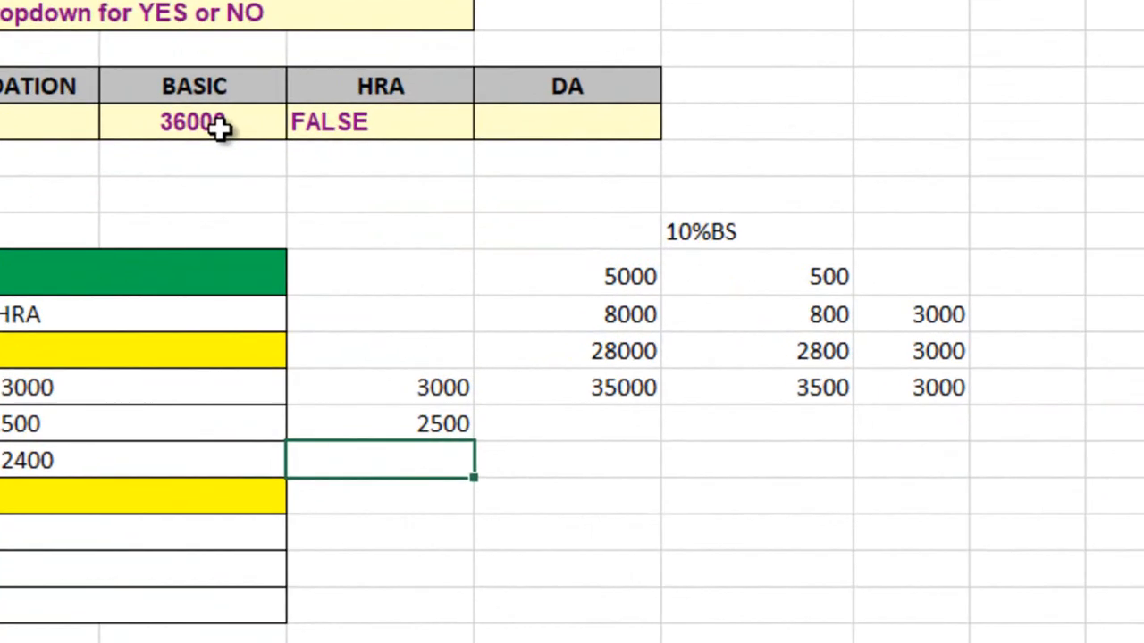
Test the E13 and E14 formulas by setting the basic pay in D6 to 20000 and to 5000
left_click(427, 213)
type("20000")
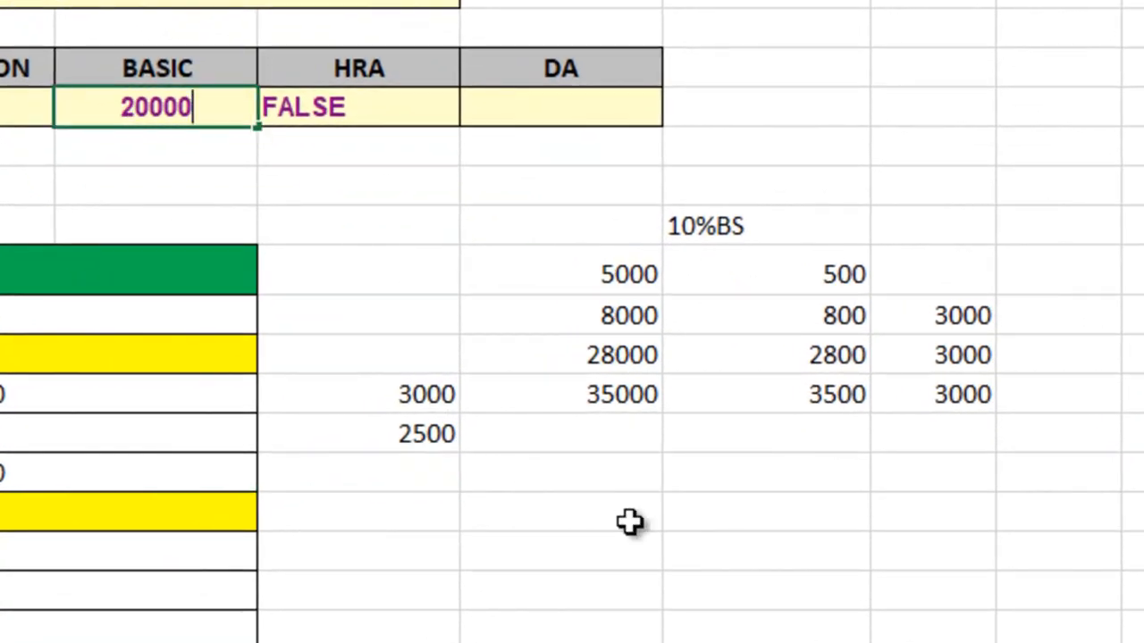
key("Return")
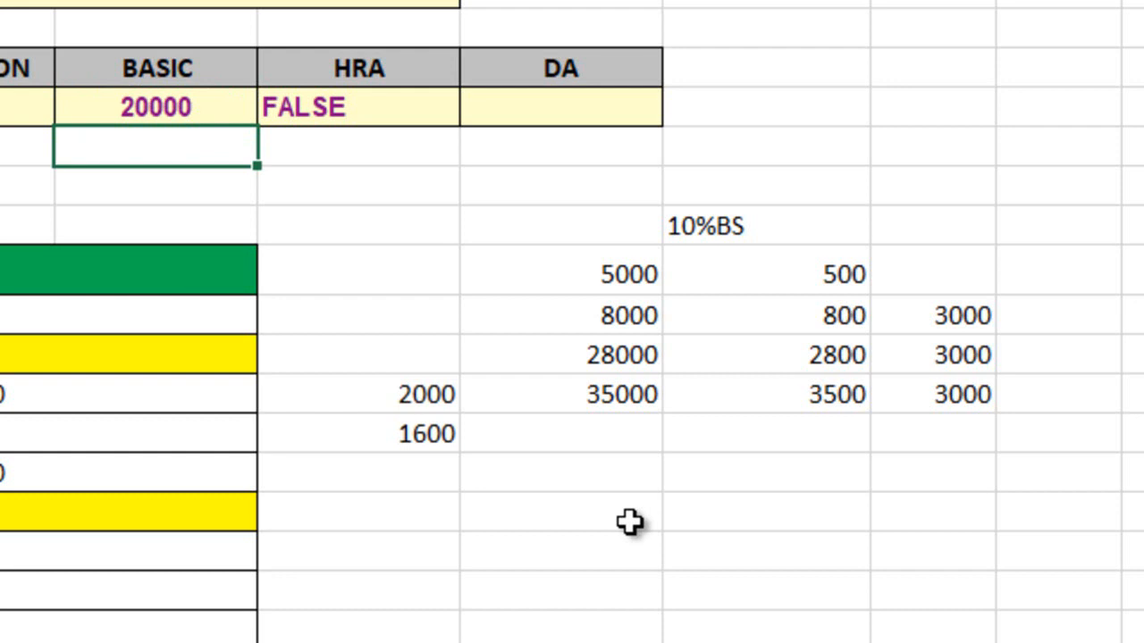
key("Up")
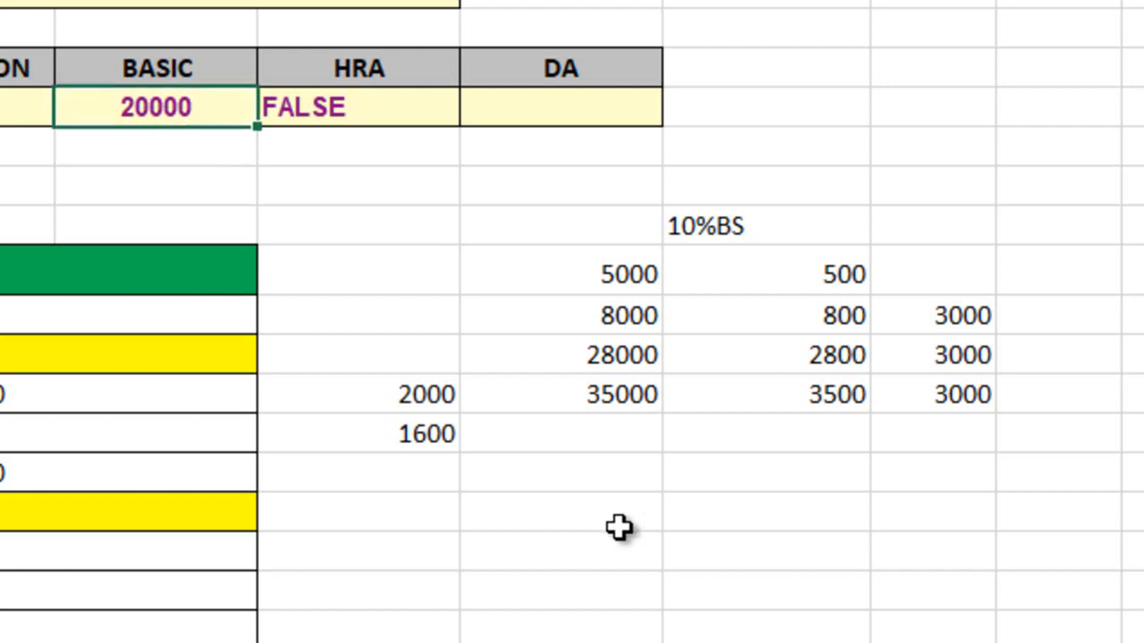
type("5000")
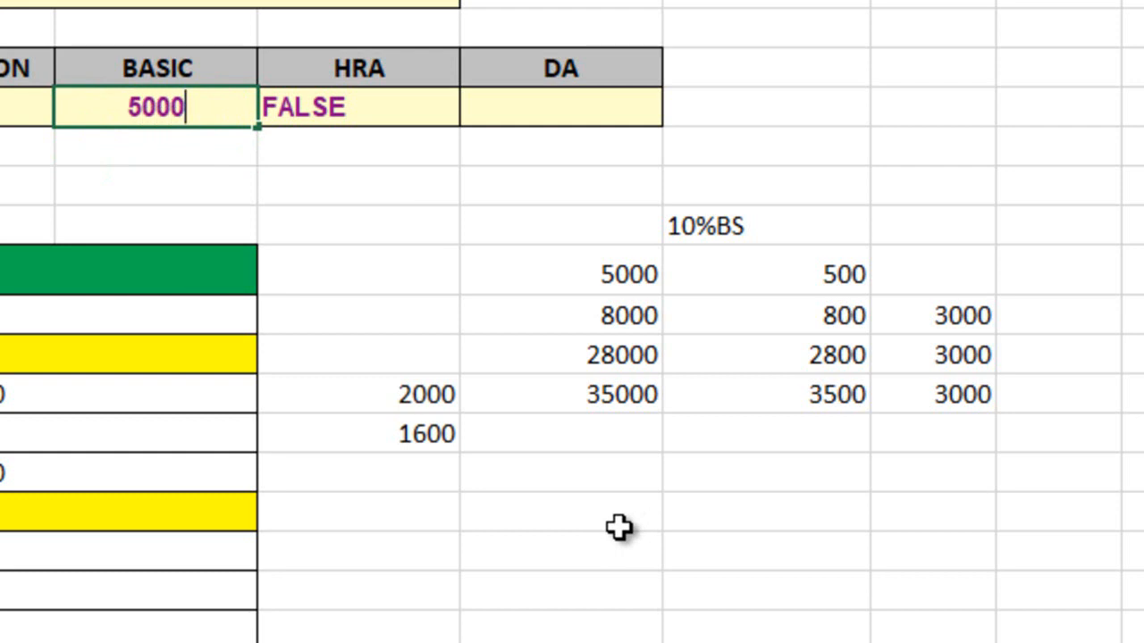
key("Return")
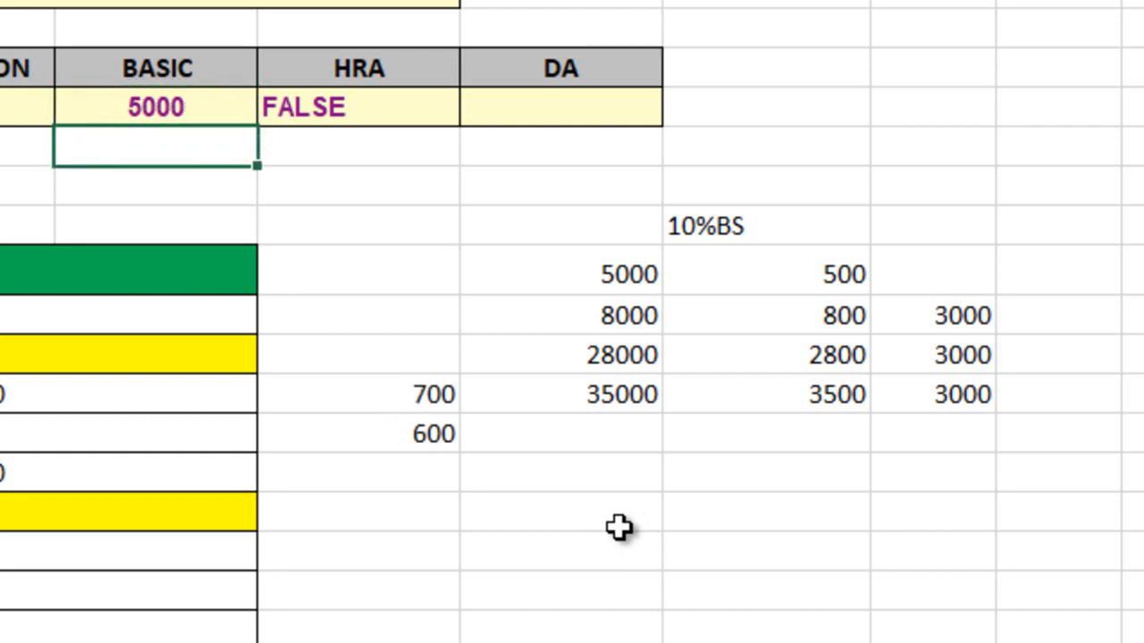
key("Up")
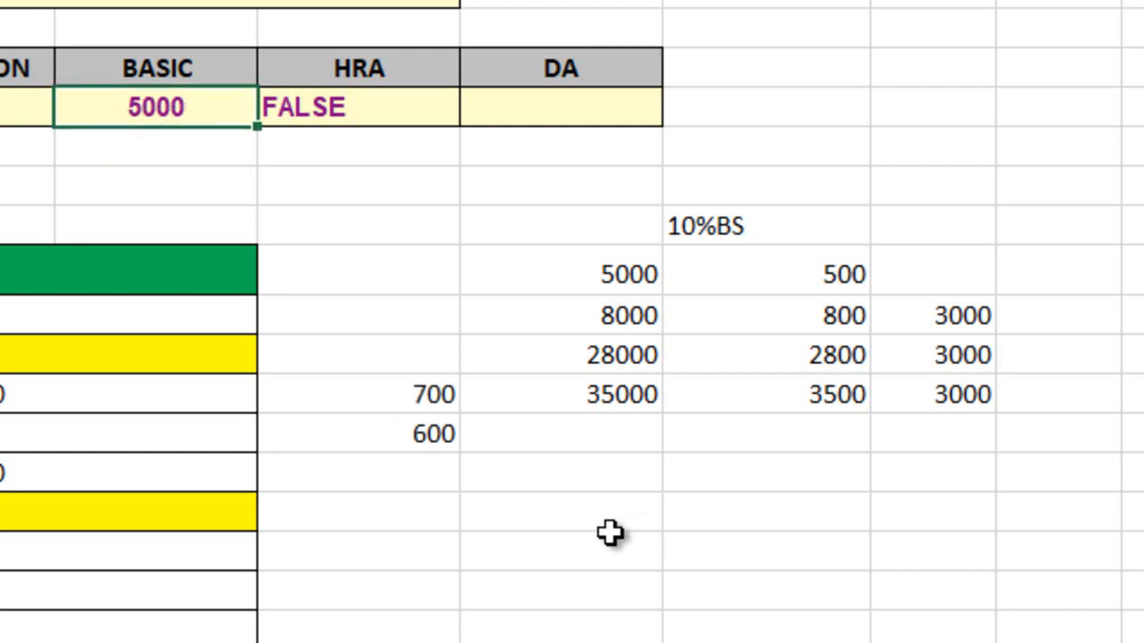
Start an IF formula in E15 for C city, class II, with D6*7%<570 as the logical test
double_click(367, 475)
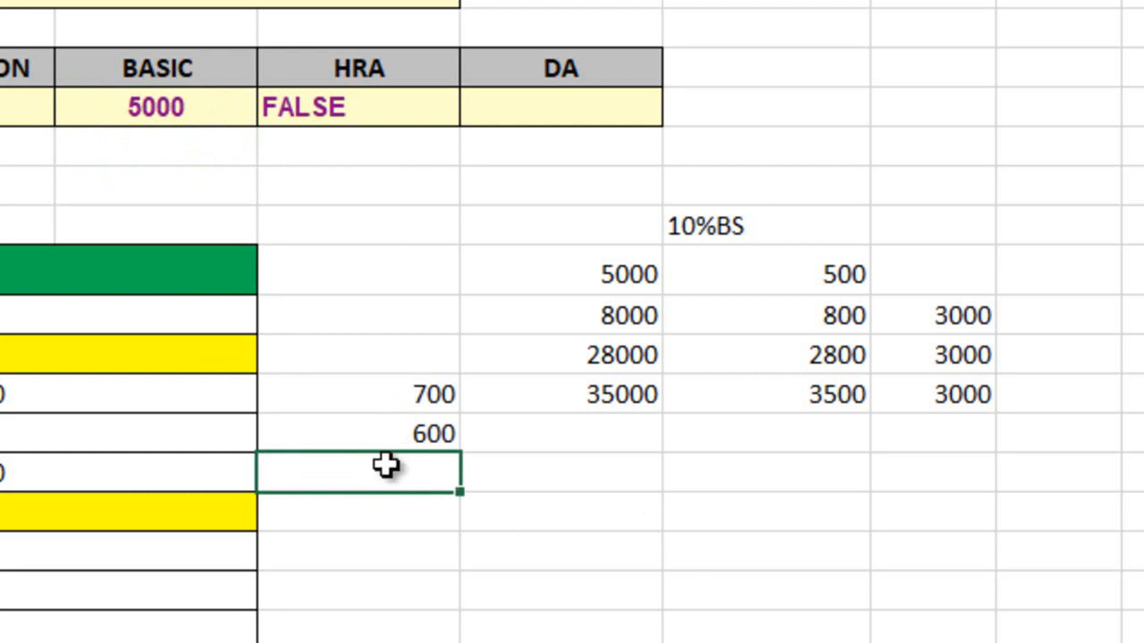
type("=i")
key("Tab")
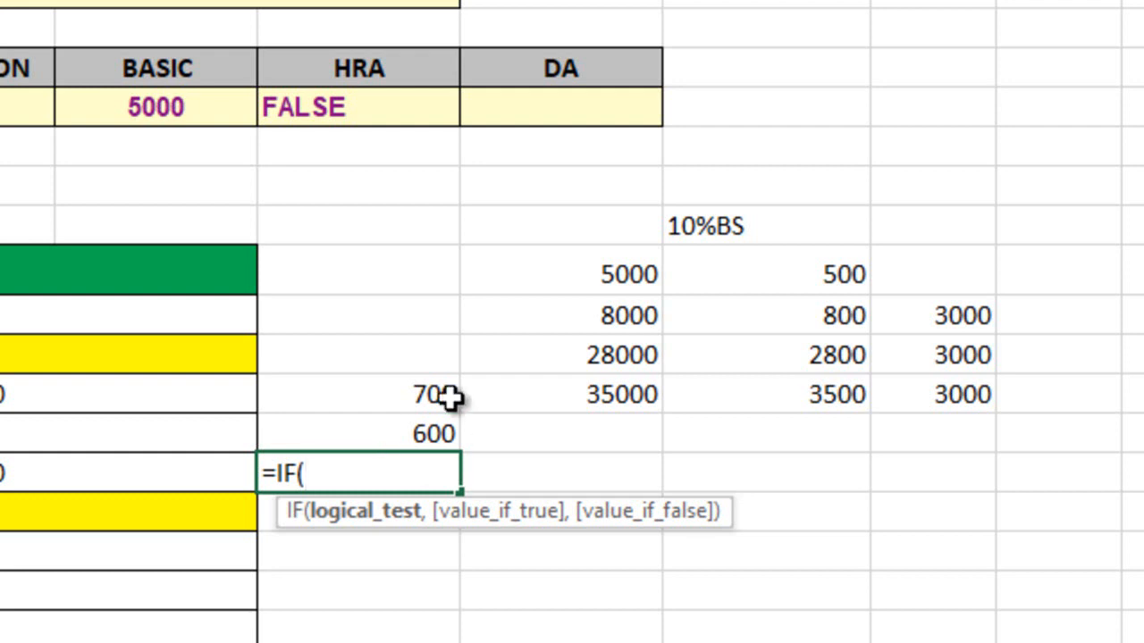
left_click(188, 114)
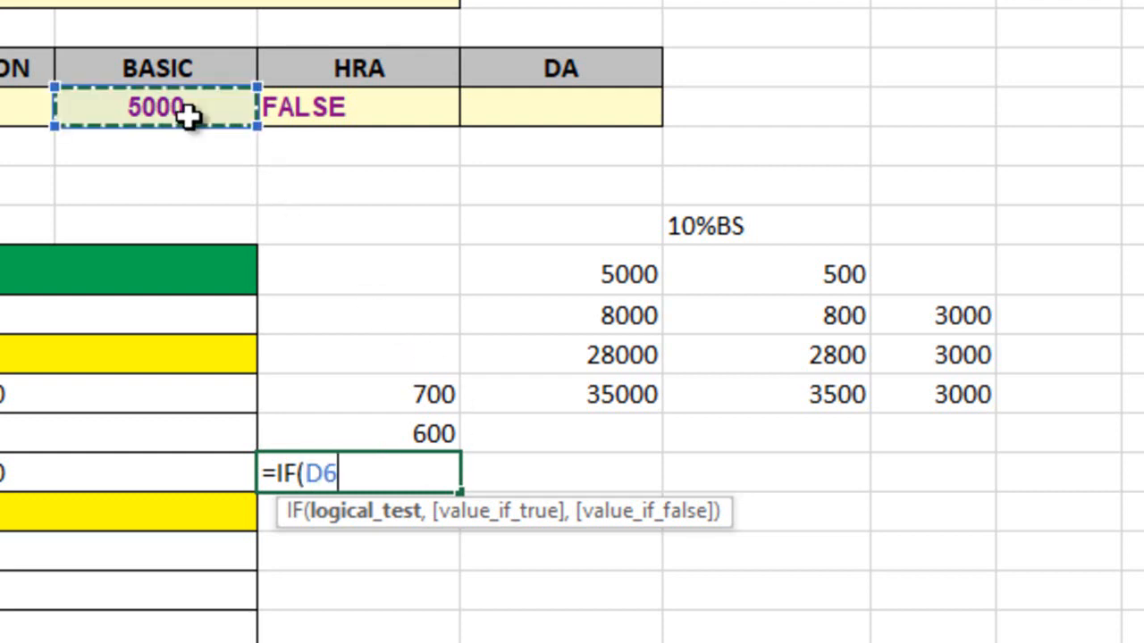
type("*")
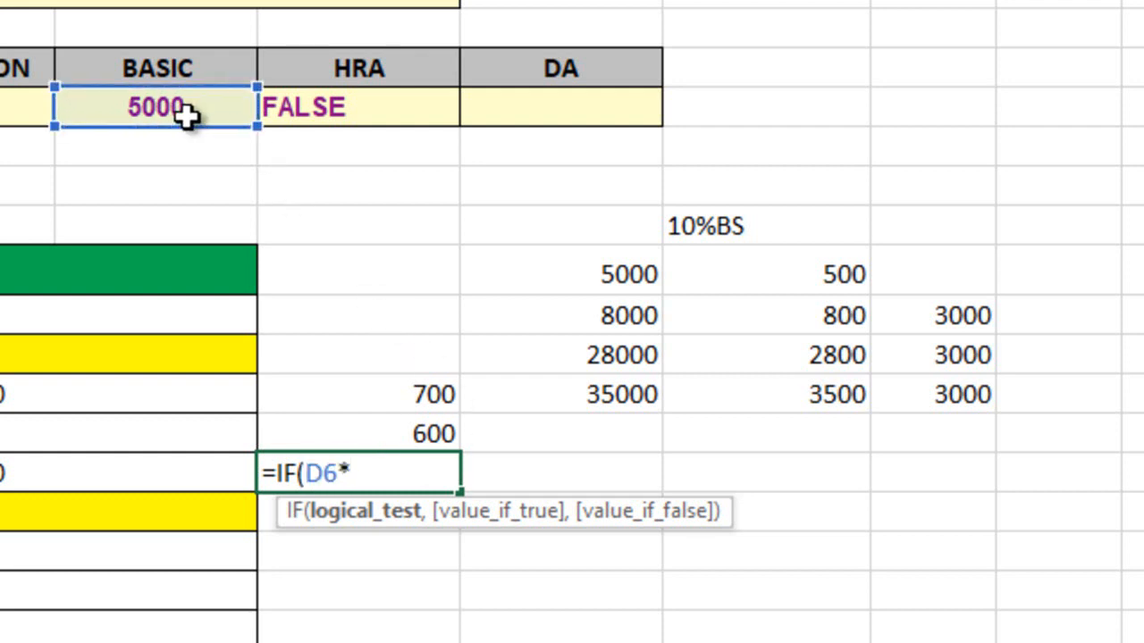
type("7%<")
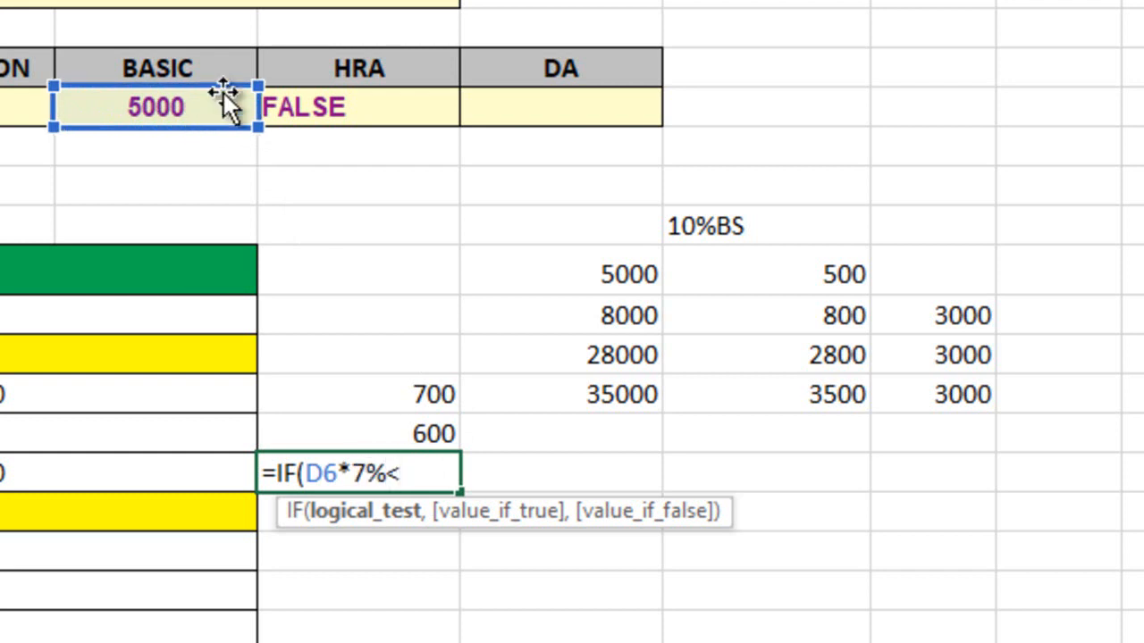
type("570")
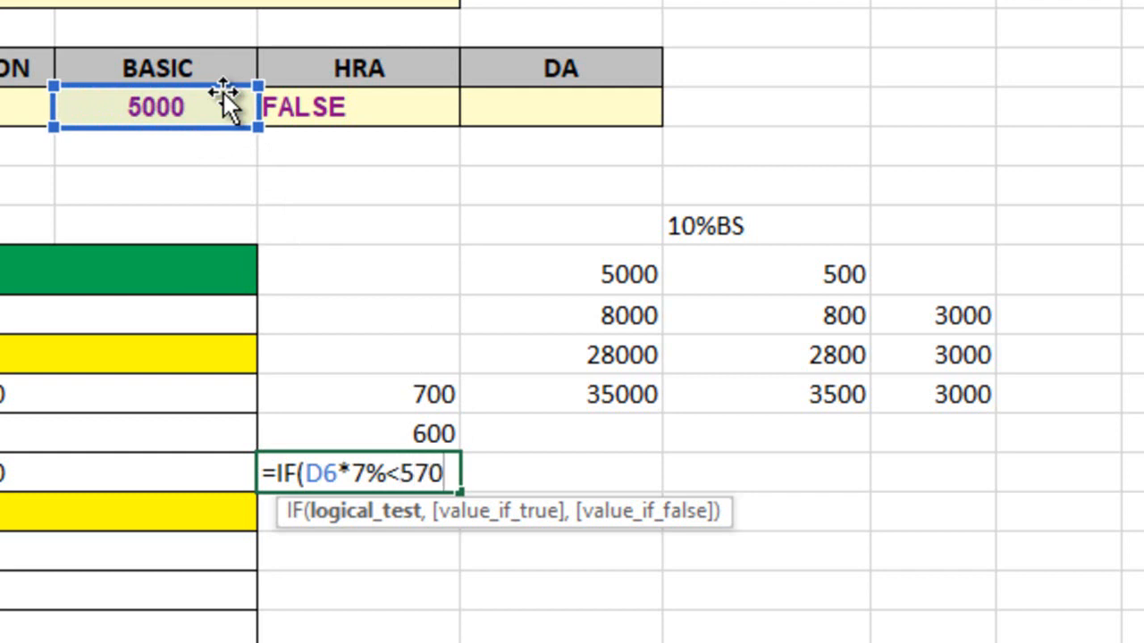
type(",")
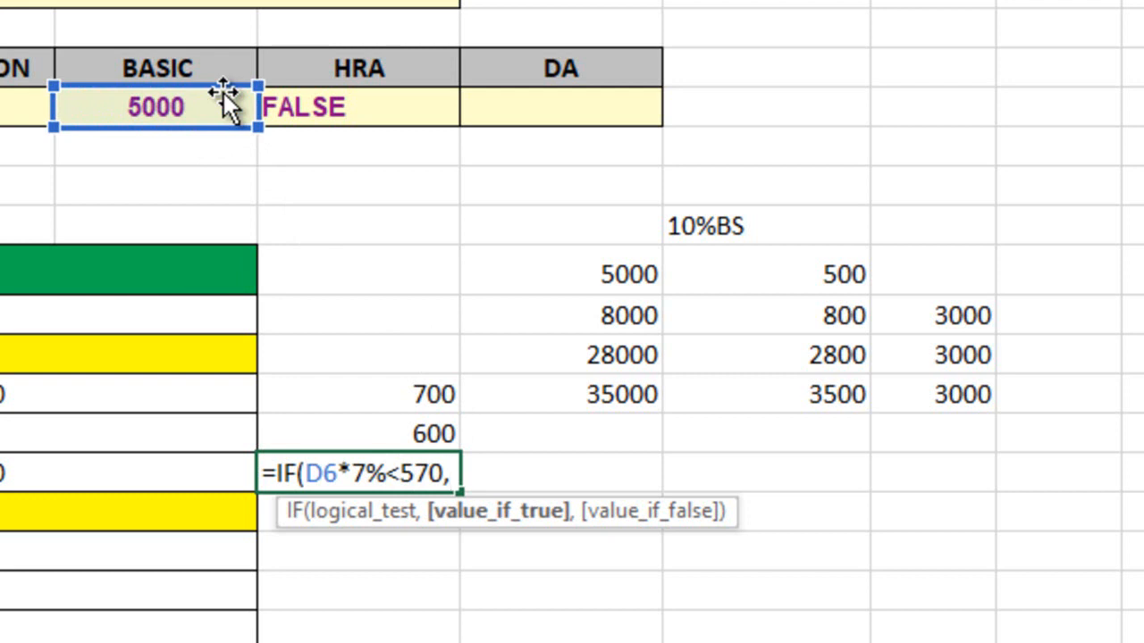
type("570")
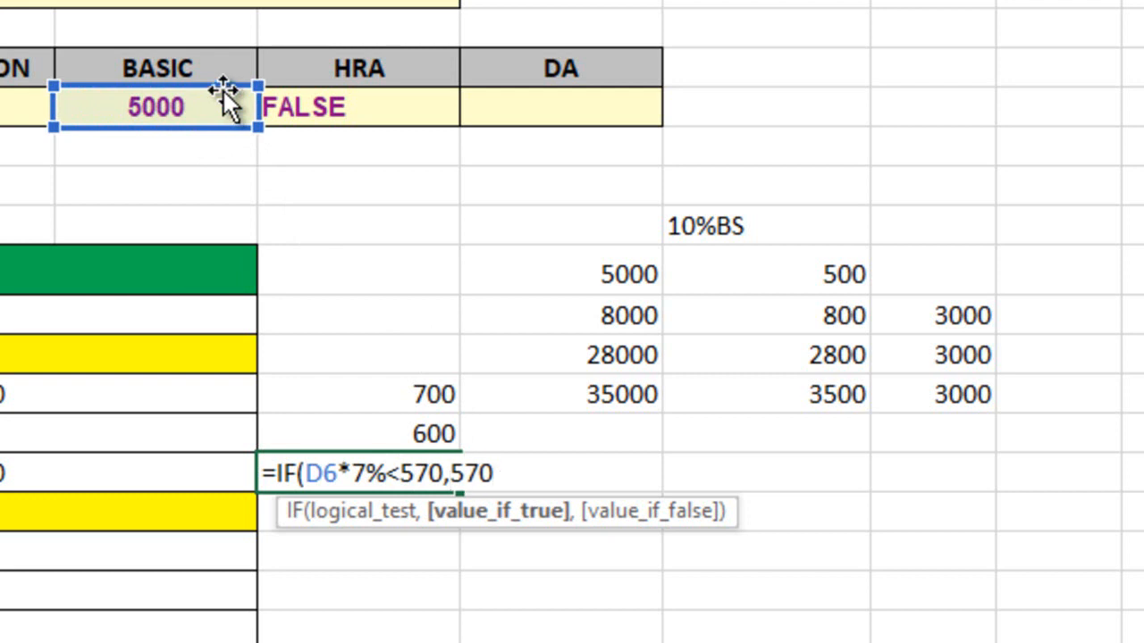
type(",")
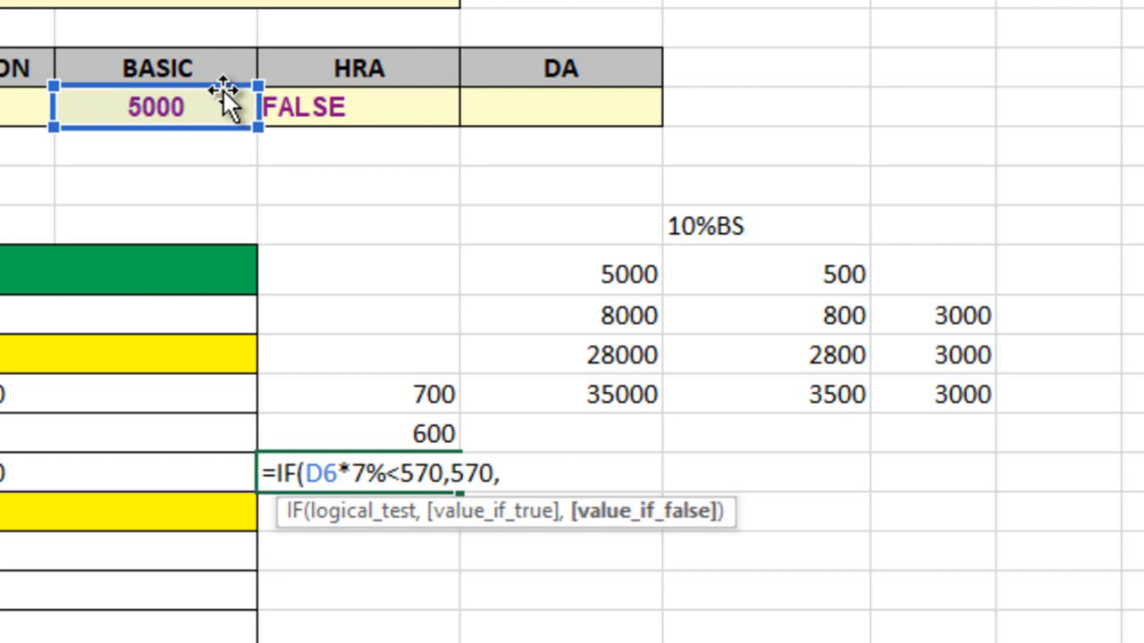
type("min")
Complete the E15 formula with 570 as the true value and MIN(D6*7%,2400) as the false value
key("Tab")
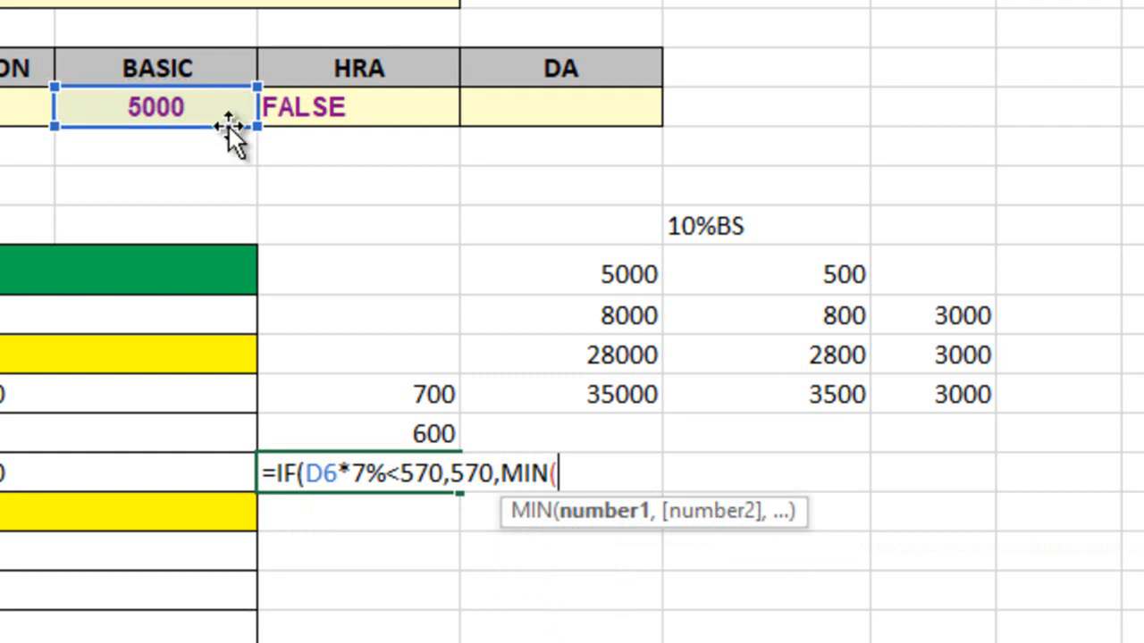
left_click(225, 113)
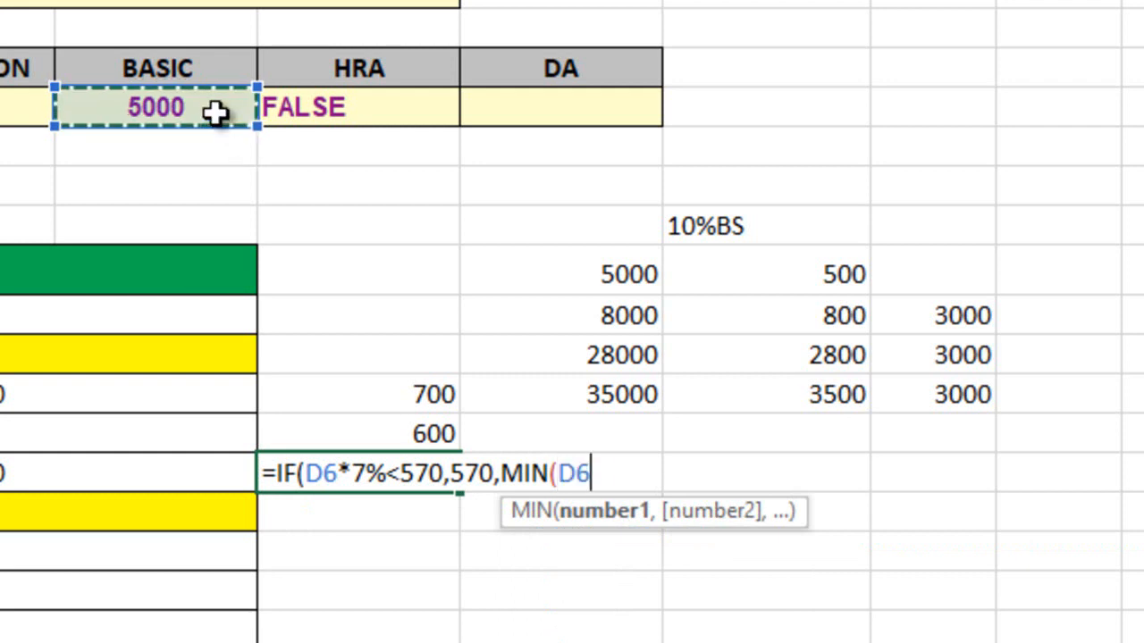
type("*7%")
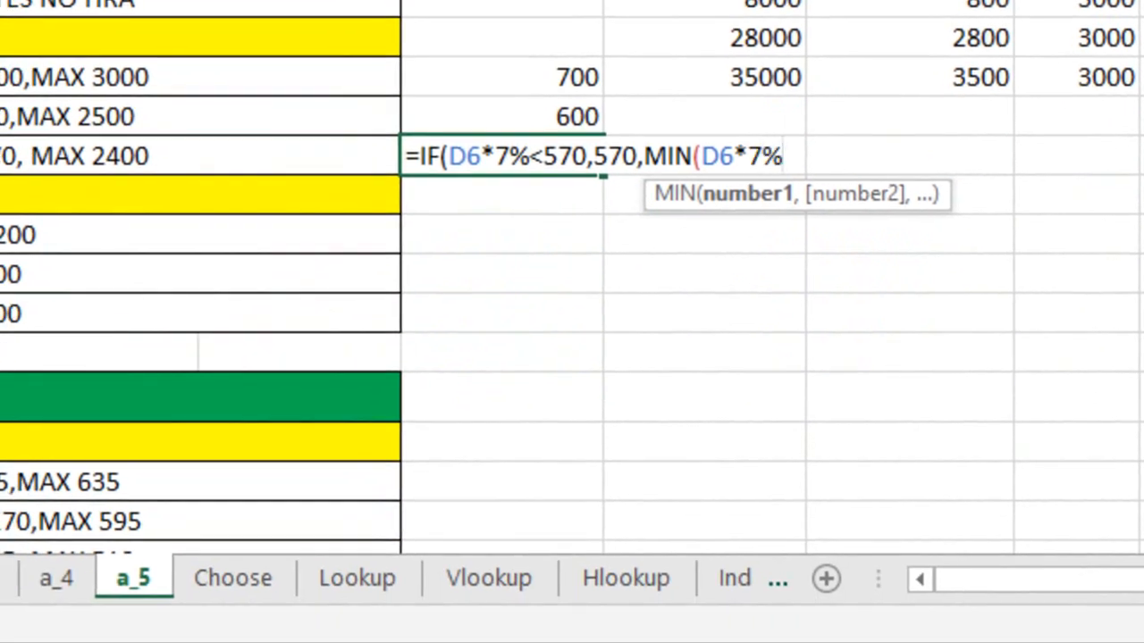
type(",")
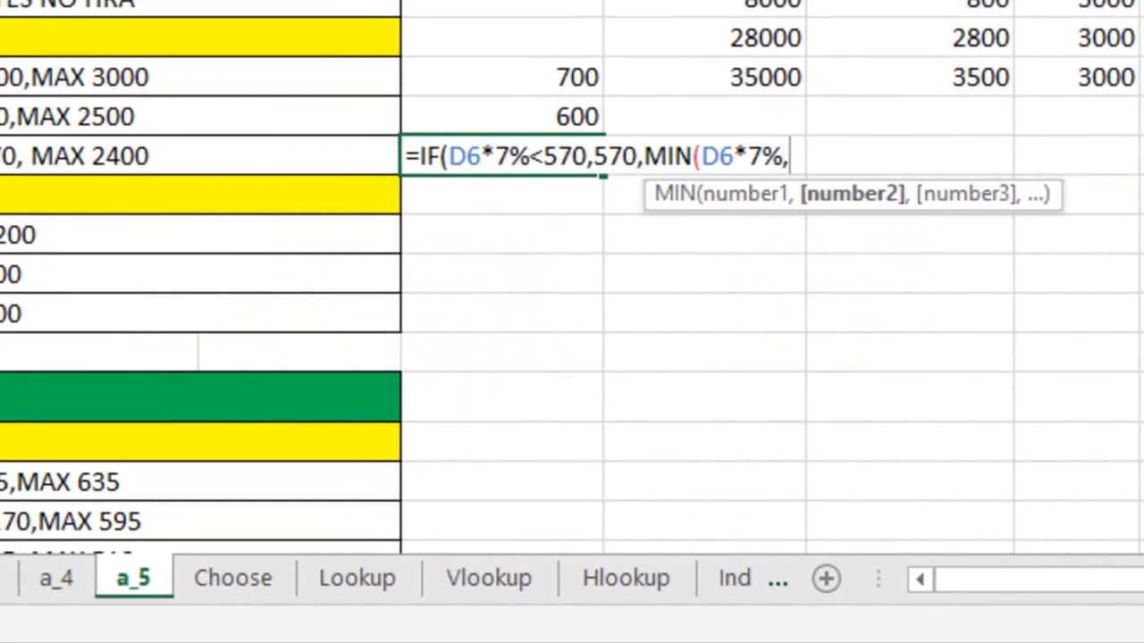
type("2400))")
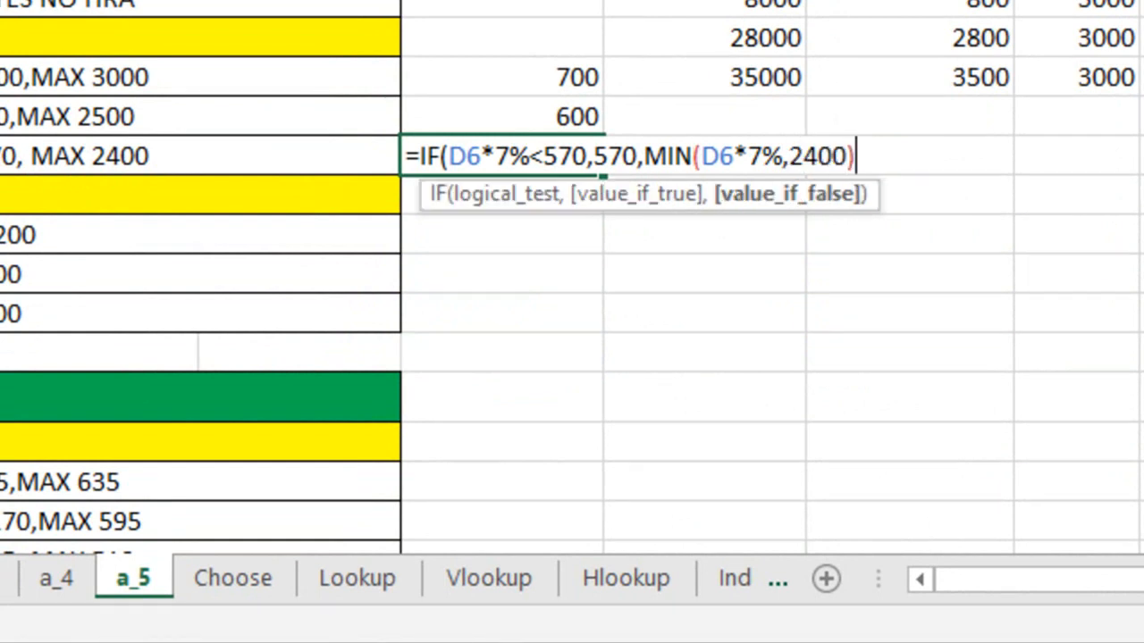
key("Return")
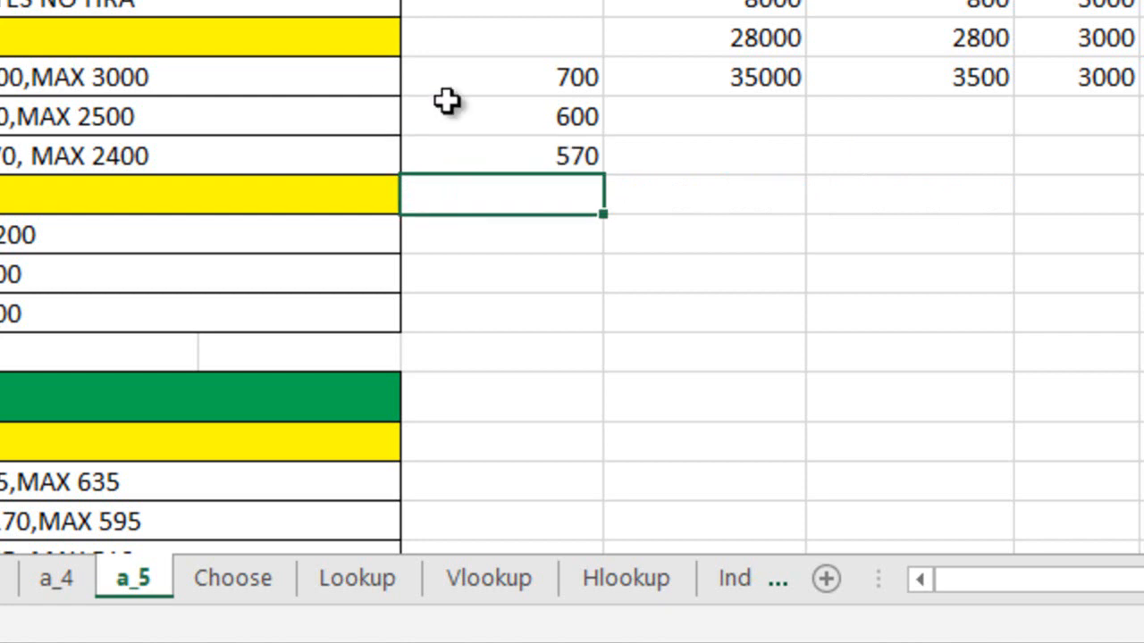
Review the class II HRA rules and the class I HRA rules for A, B and C cities
left_click(482, 82)
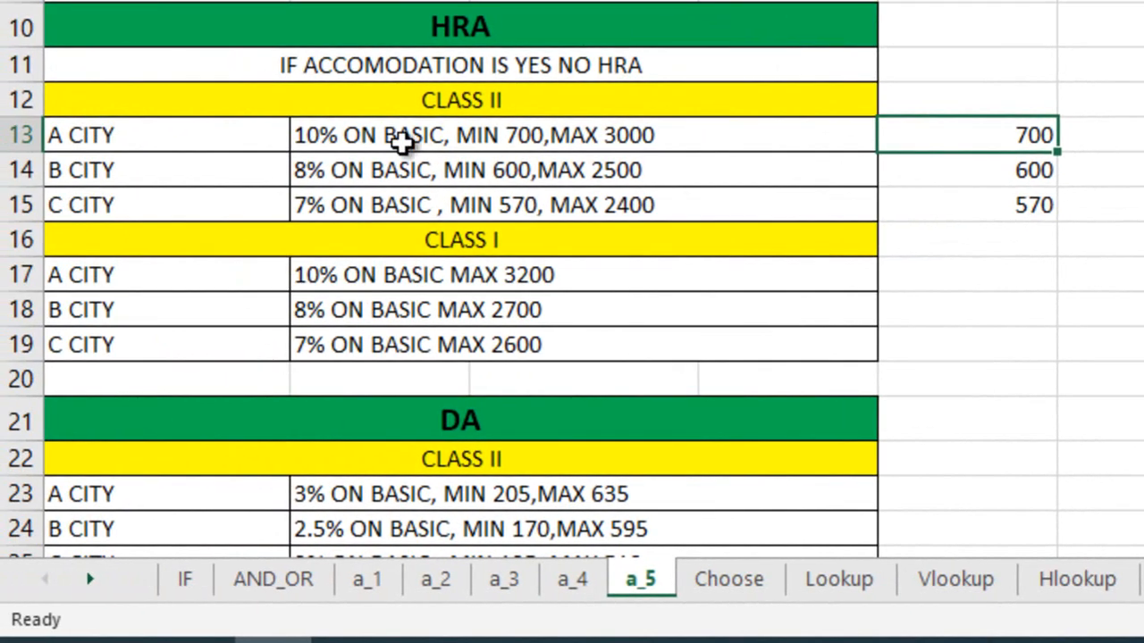
left_click(169, 142)
left_click(491, 102)
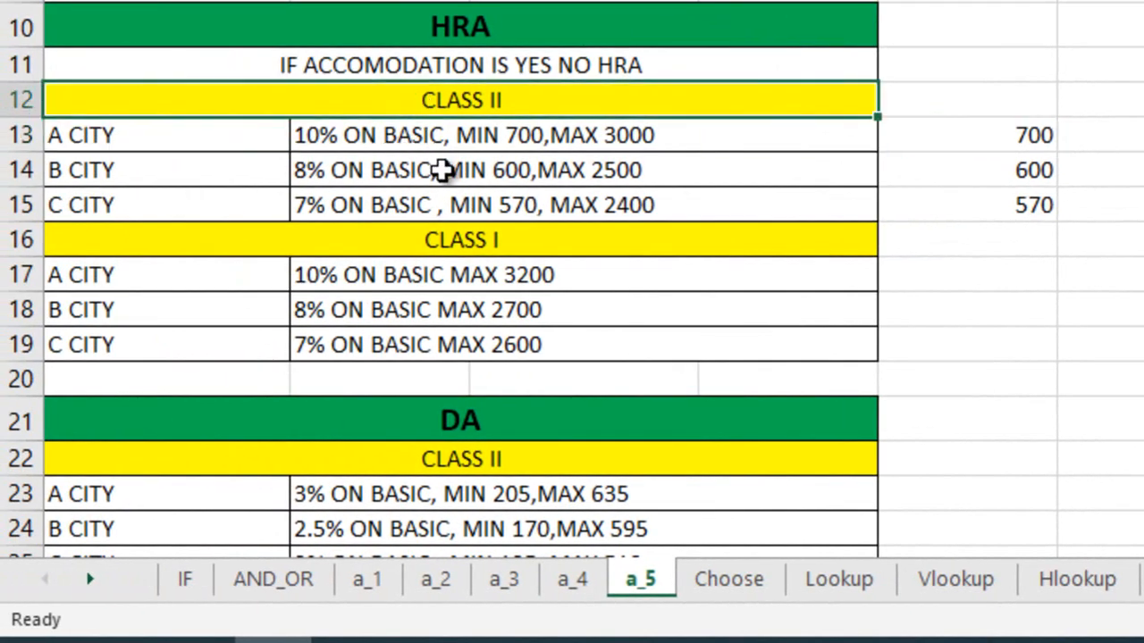
left_click(251, 255)
left_click_drag(251, 261, 545, 350)
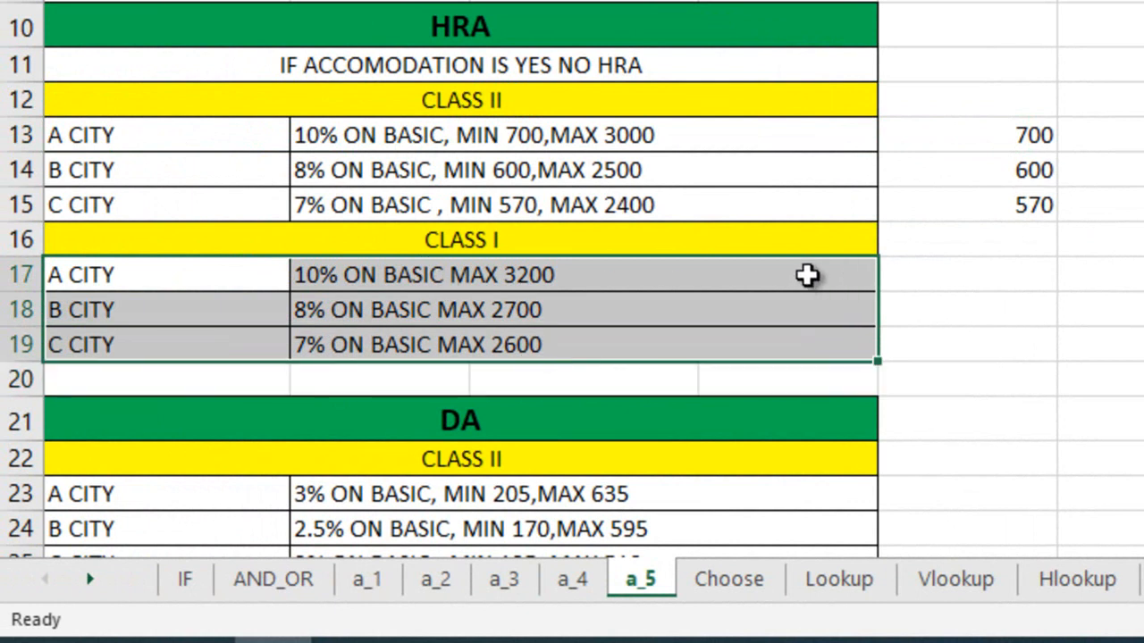
left_click(689, 276)
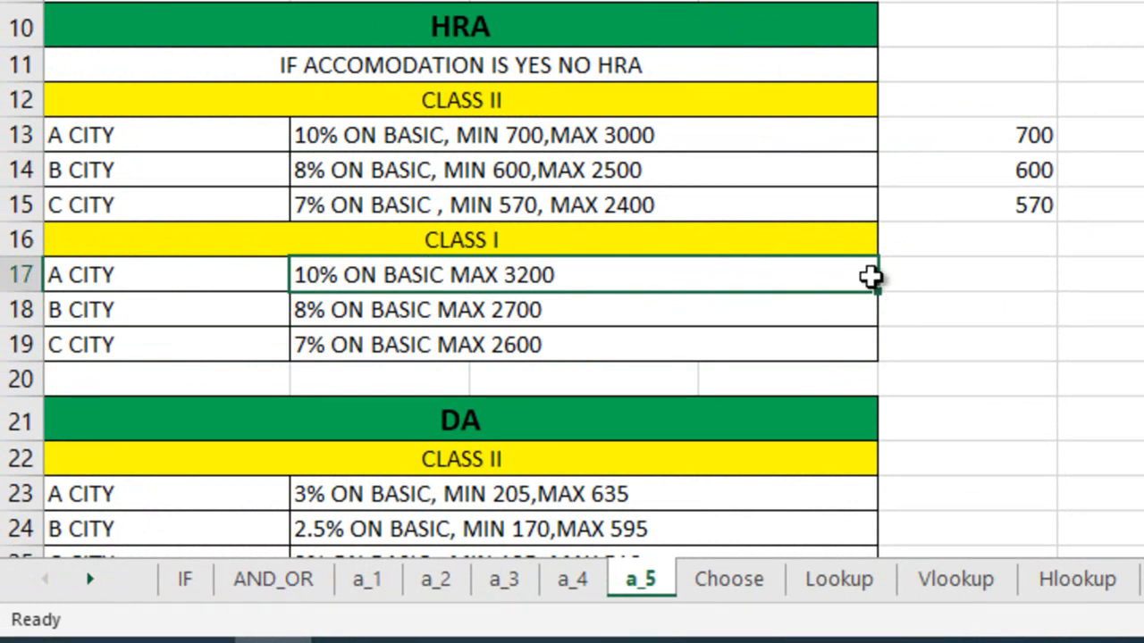
Enter =MIN(D6*10%,3200) in E17 for A city, class I
left_click(934, 280)
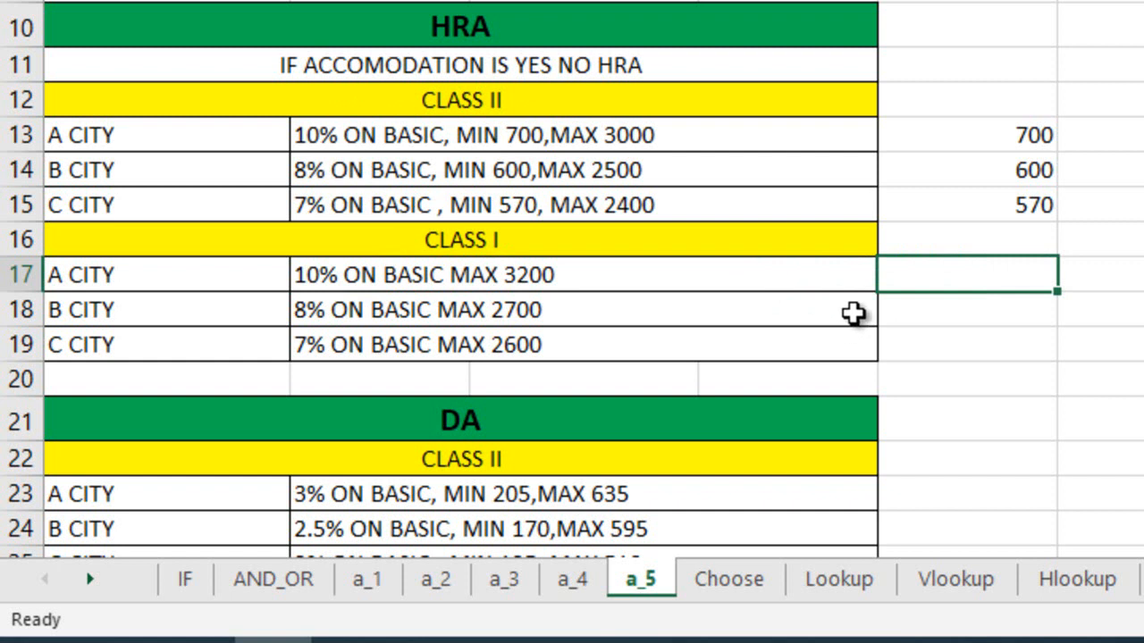
type("=I")
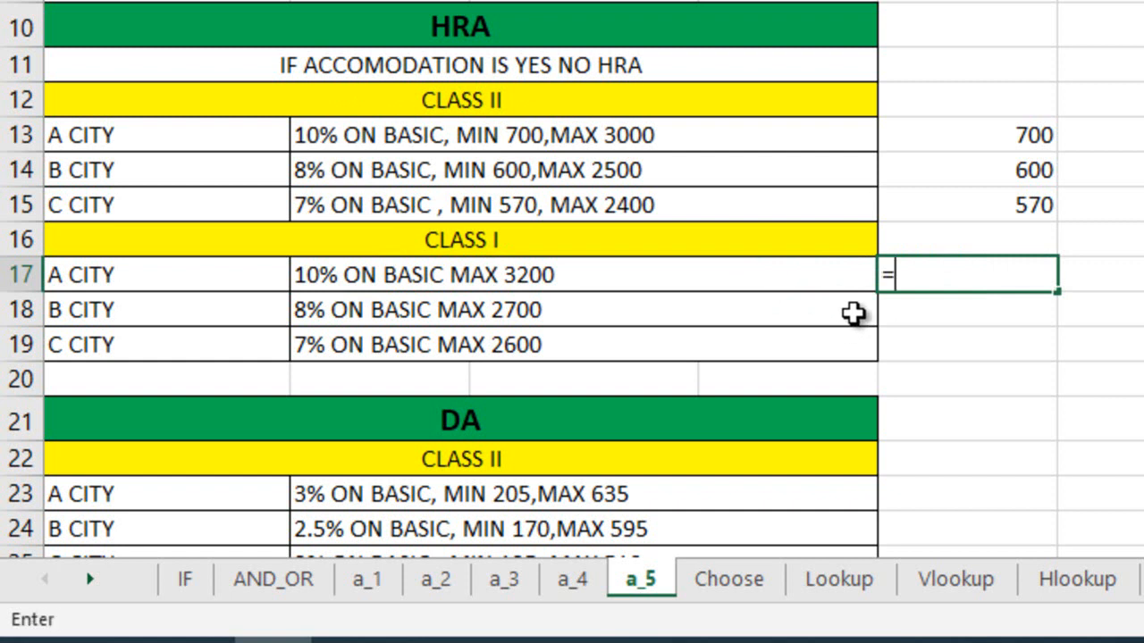
key("BackSpace")
key("BackSpace")
type("=")
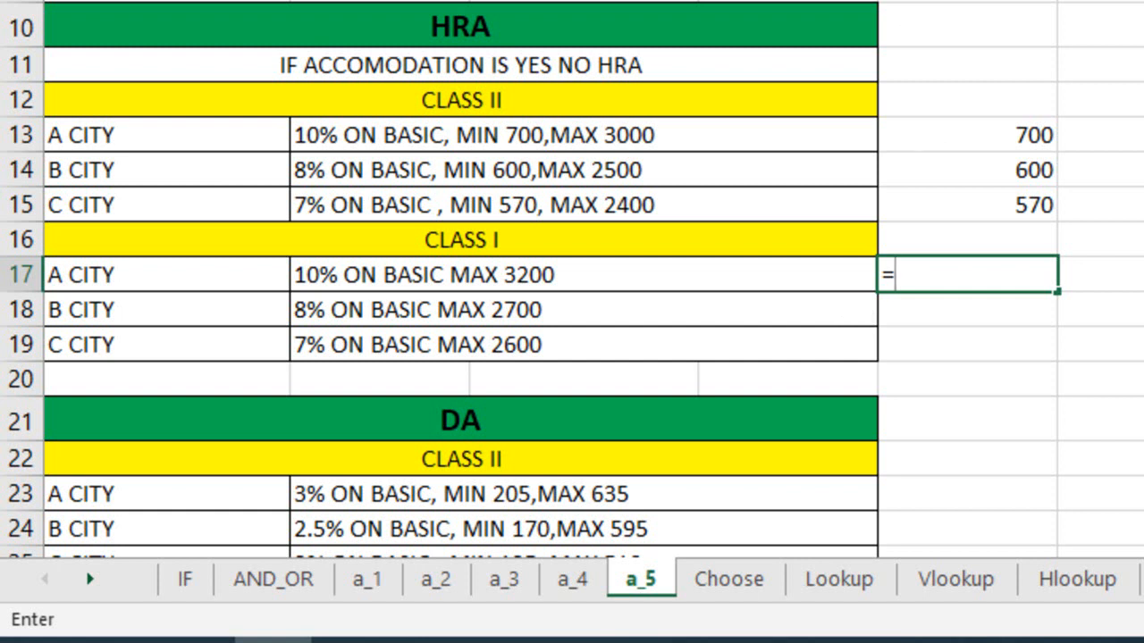
type("min")
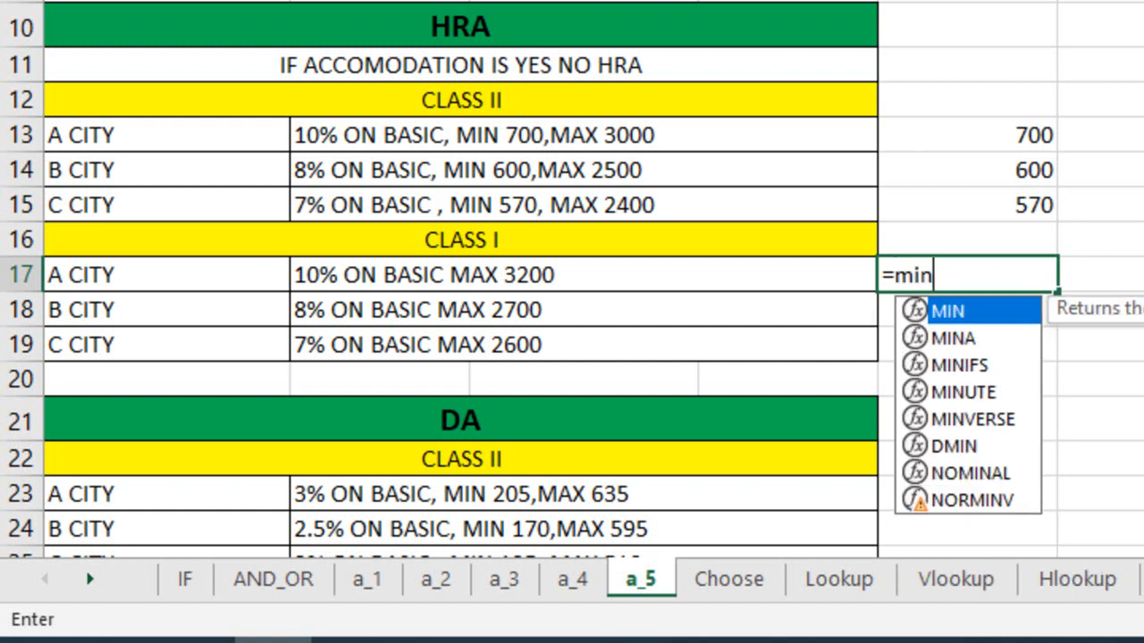
key("Tab")
type("D6")
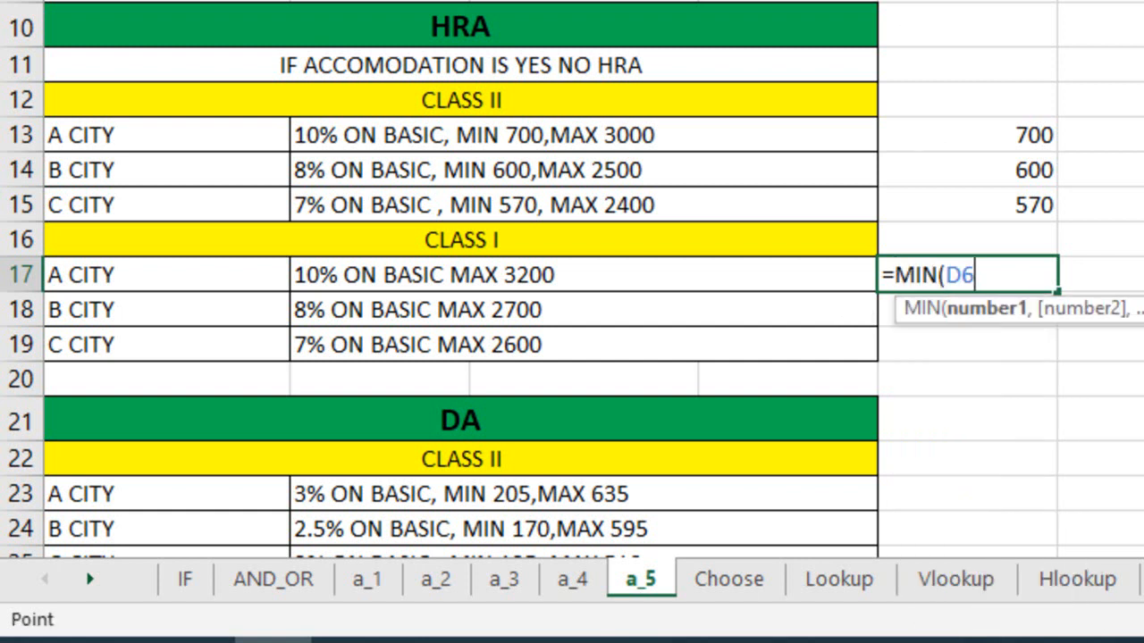
type("*10%")
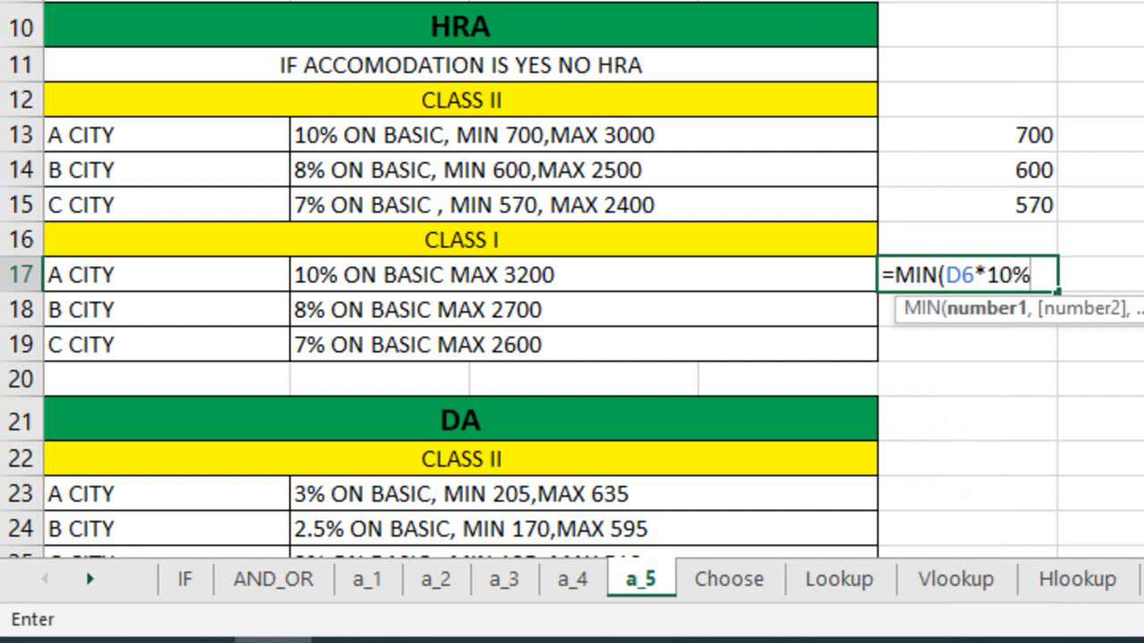
type(",")
type("200)")
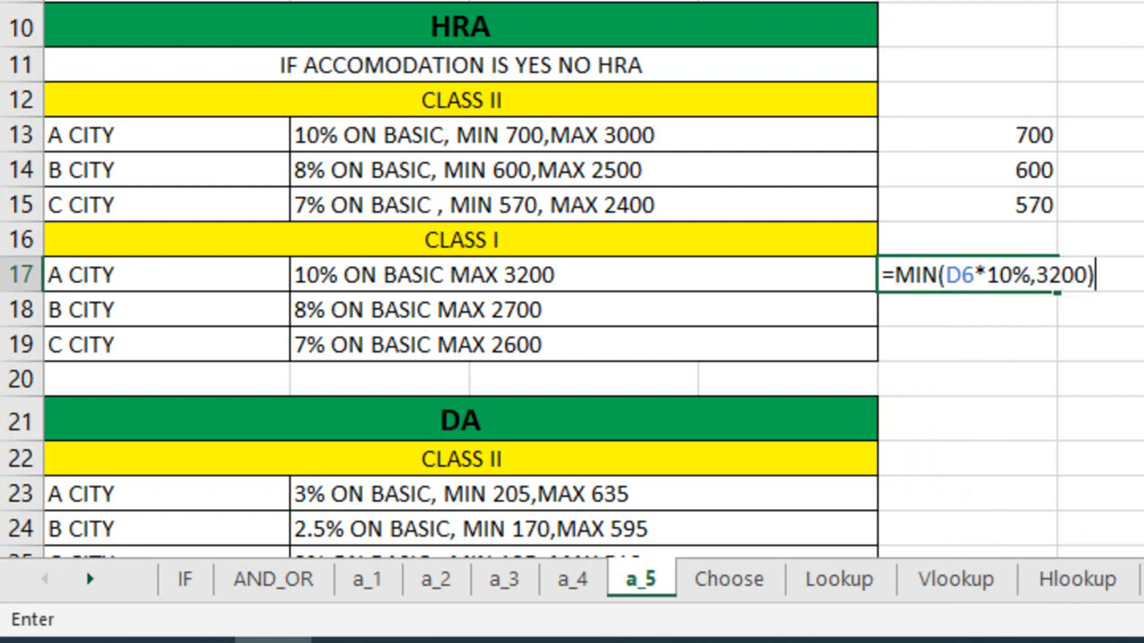
key("Return")
key("Up")
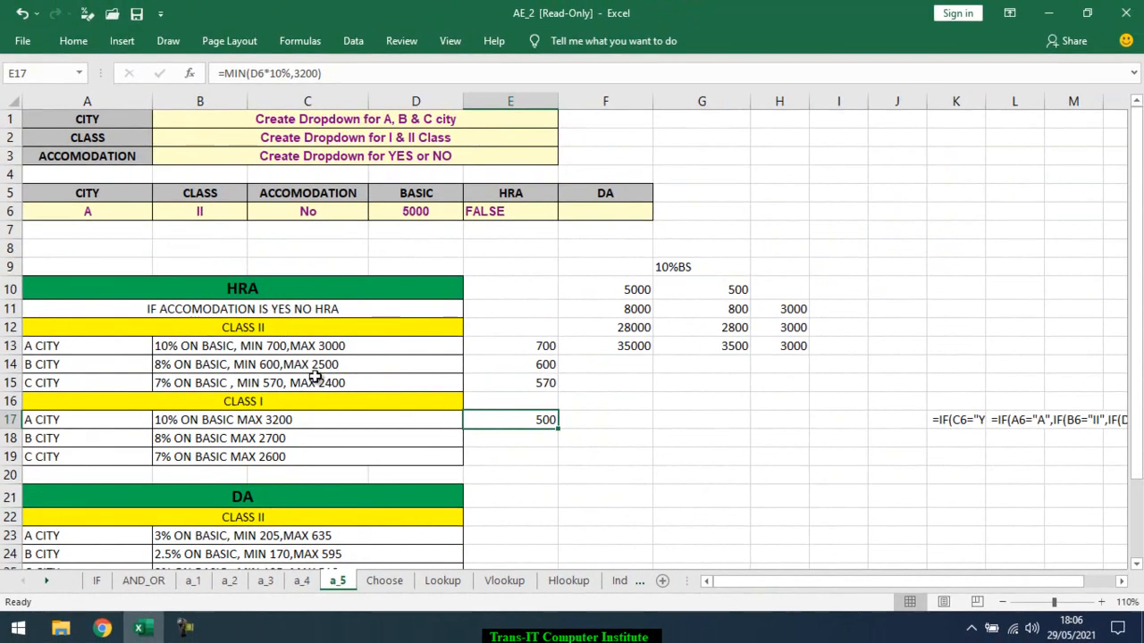
Test the E17 formula by setting the basic pay in D6 to 40000
left_click(406, 214)
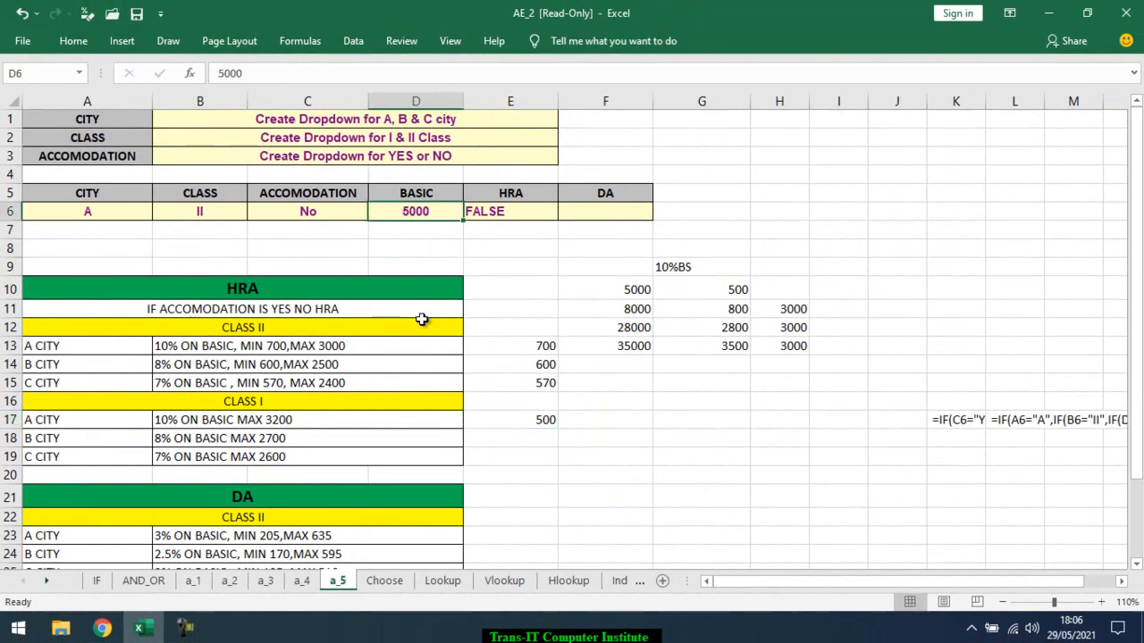
type("40000")
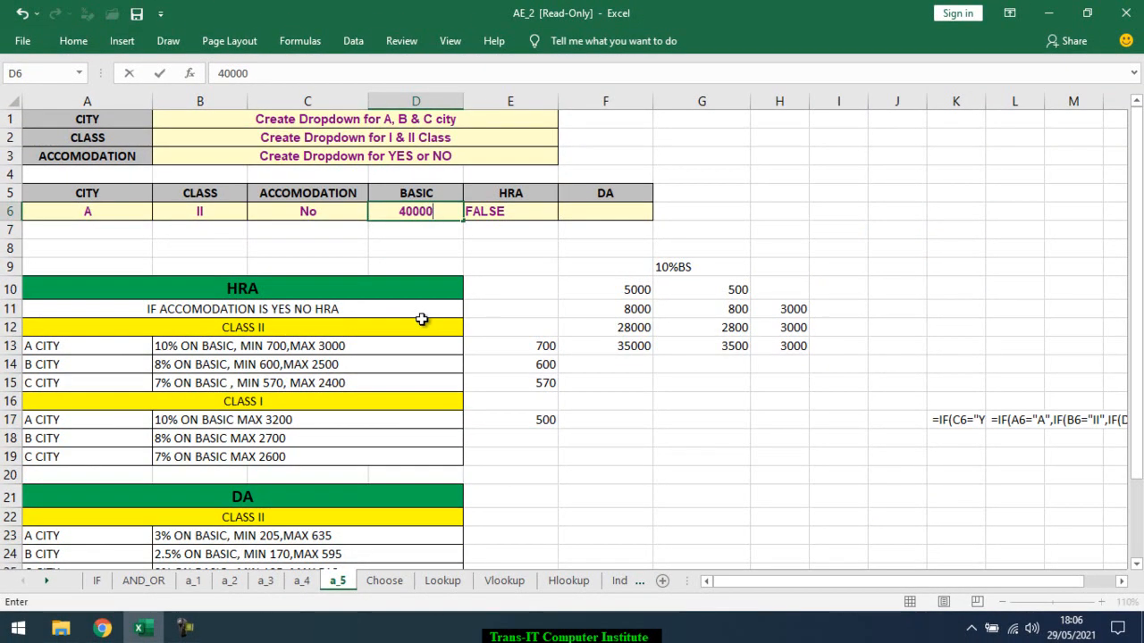
key("Return")
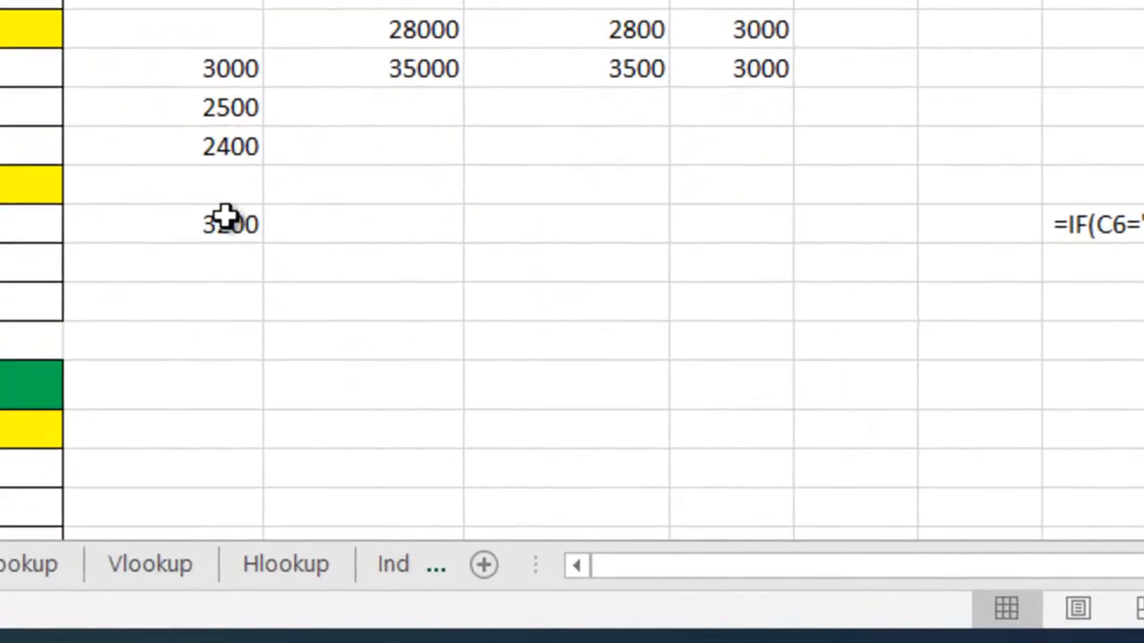
left_click(538, 417)
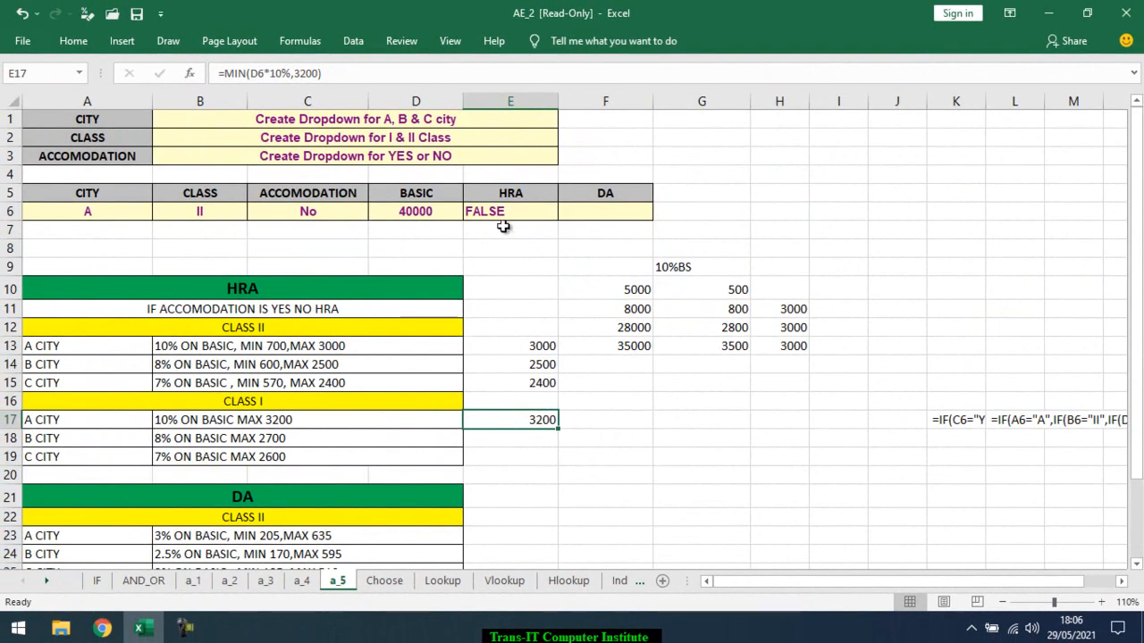
Extend the HRA formula in E6 by starting a nested IF with an AND test as its false value
left_click(505, 212)
double_click(506, 212)
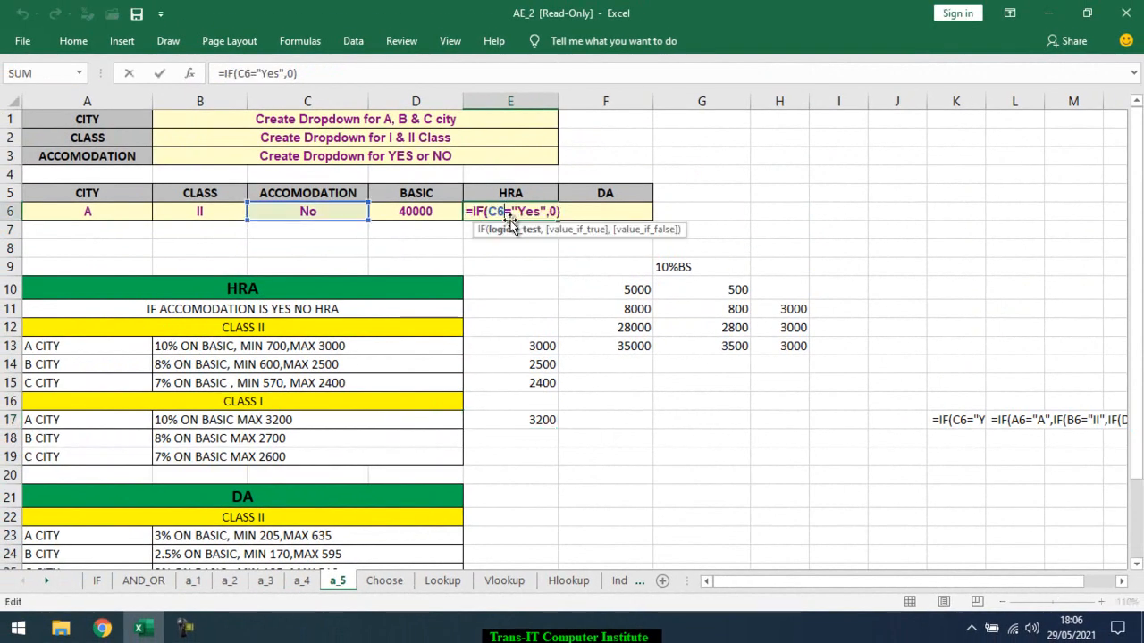
left_click(559, 211)
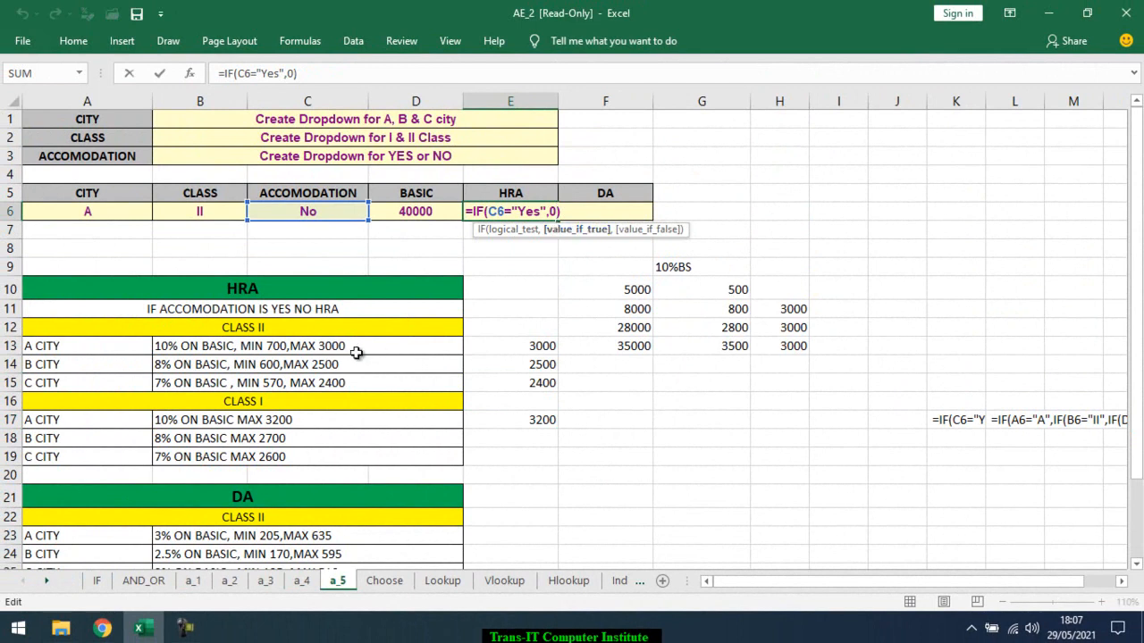
type(",")
key("Delete")
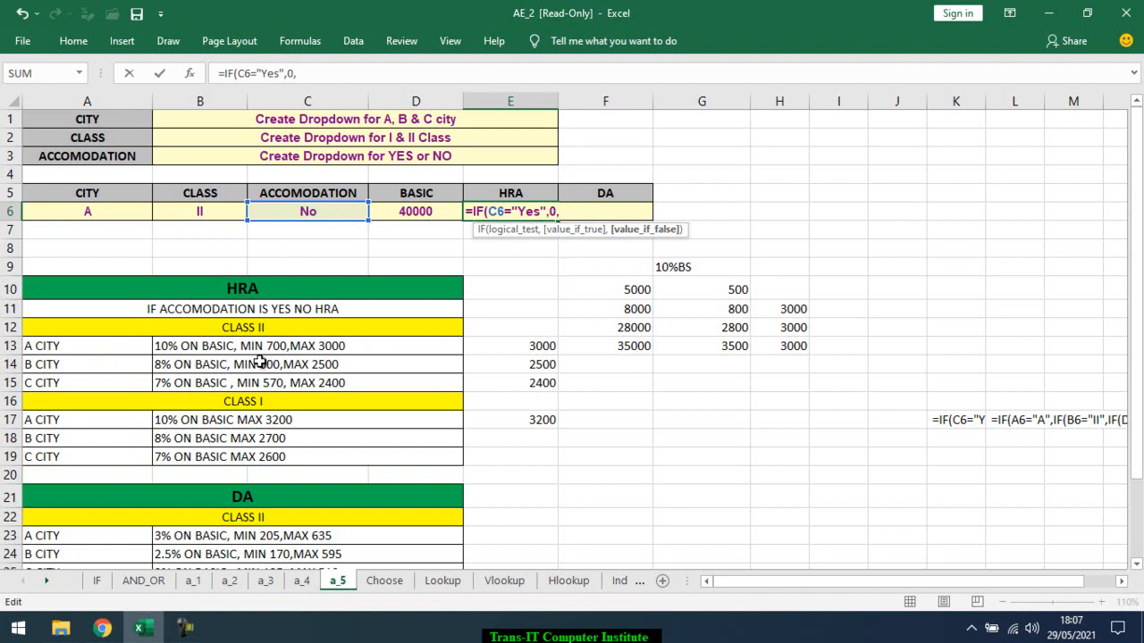
type("IF(")
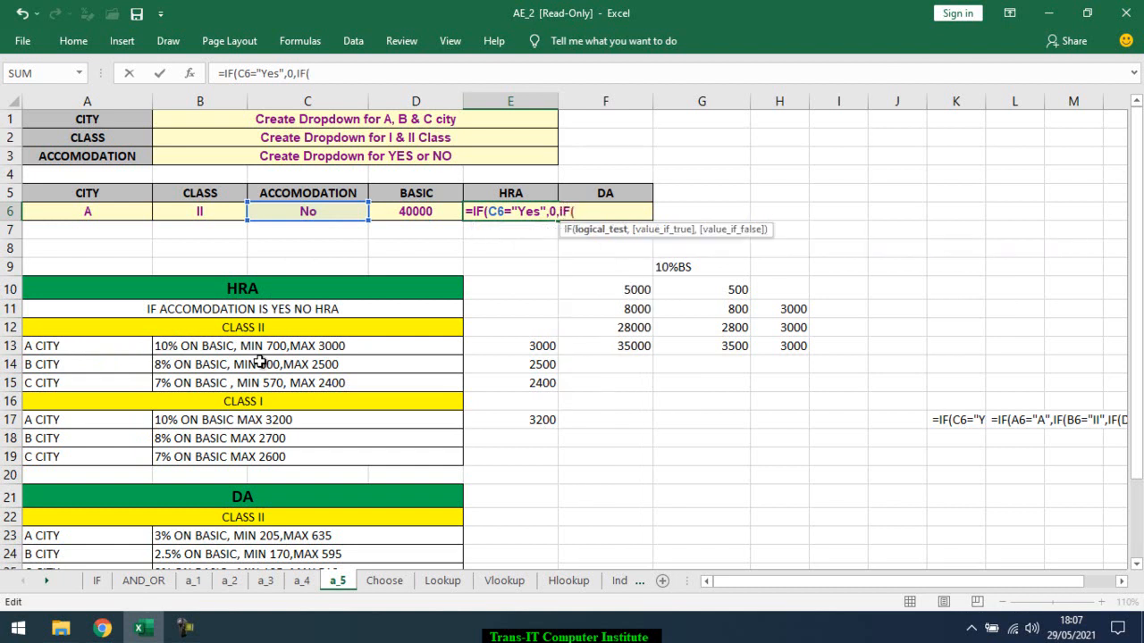
type("and")
key("Tab")
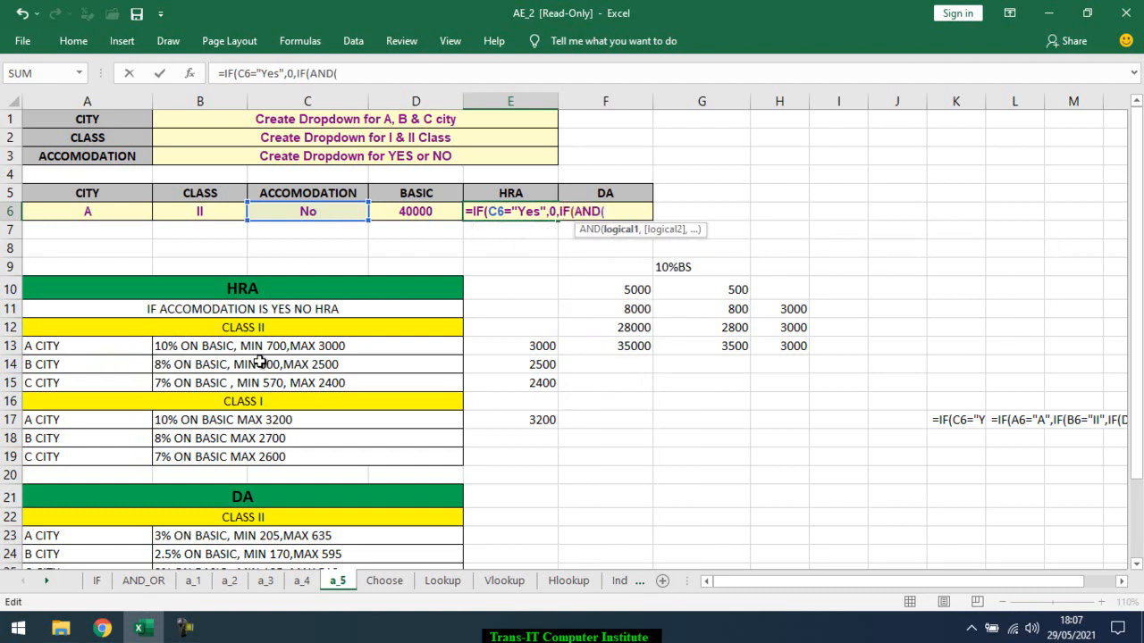
Complete the AND test in the E6 formula with the conditions A6="a" and B6="II"
left_click(106, 213)
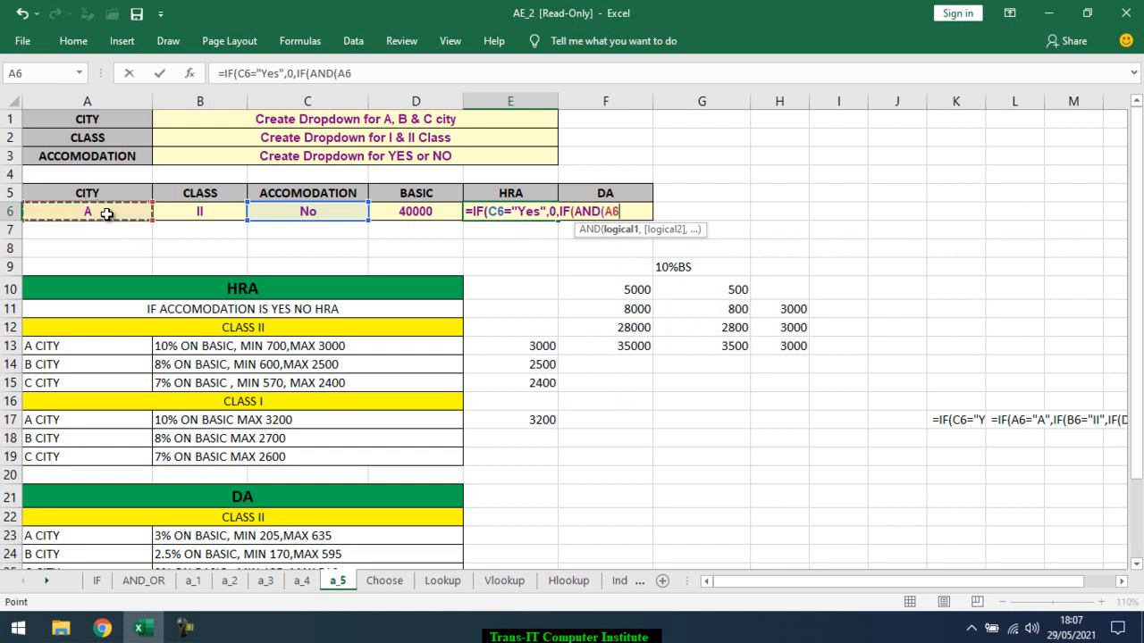
type("=\"")
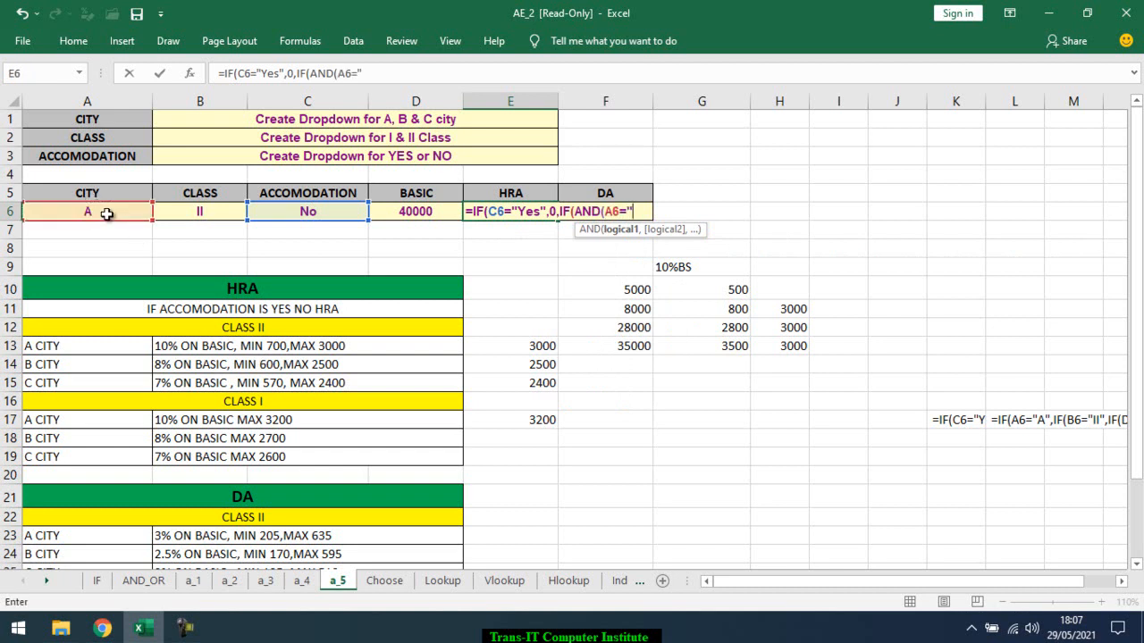
type("a\",")
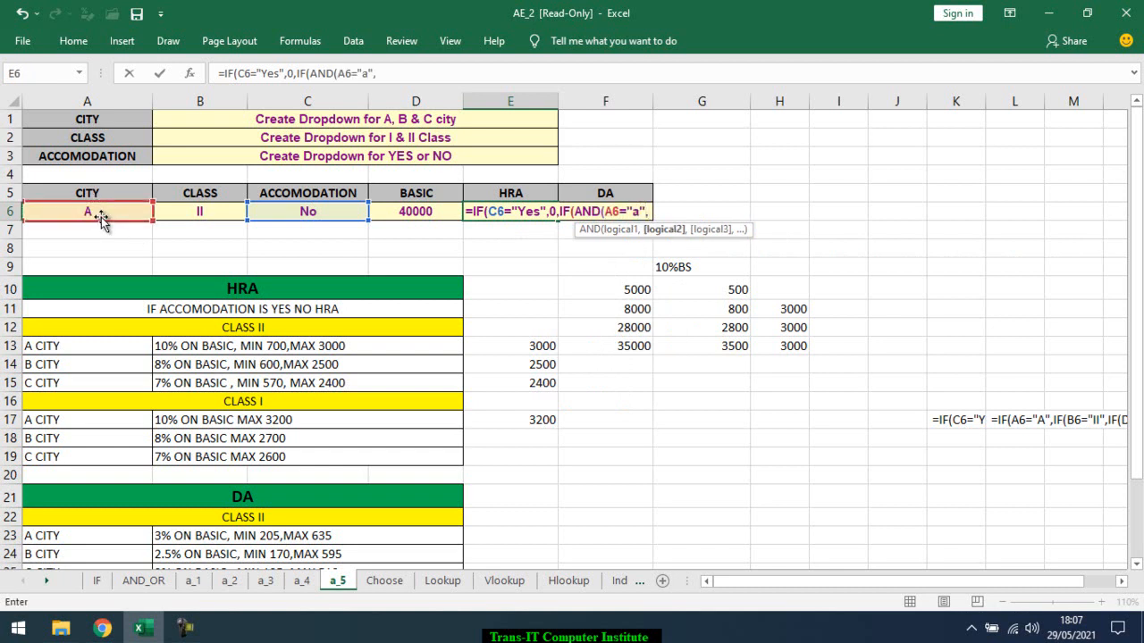
left_click(193, 214)
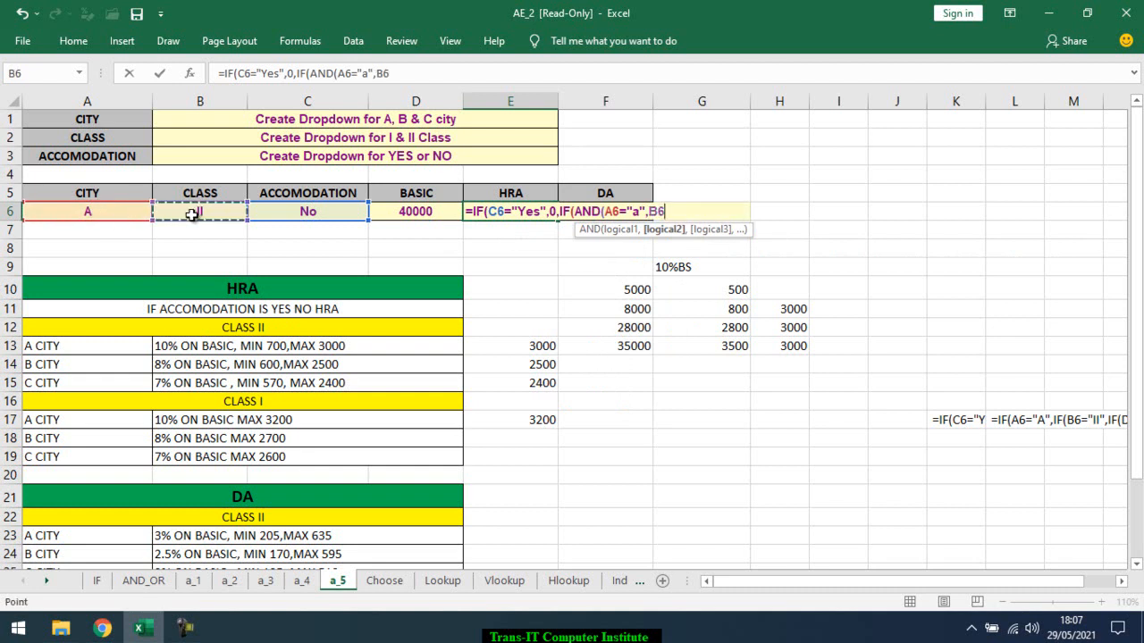
type("=")
type("\"II")
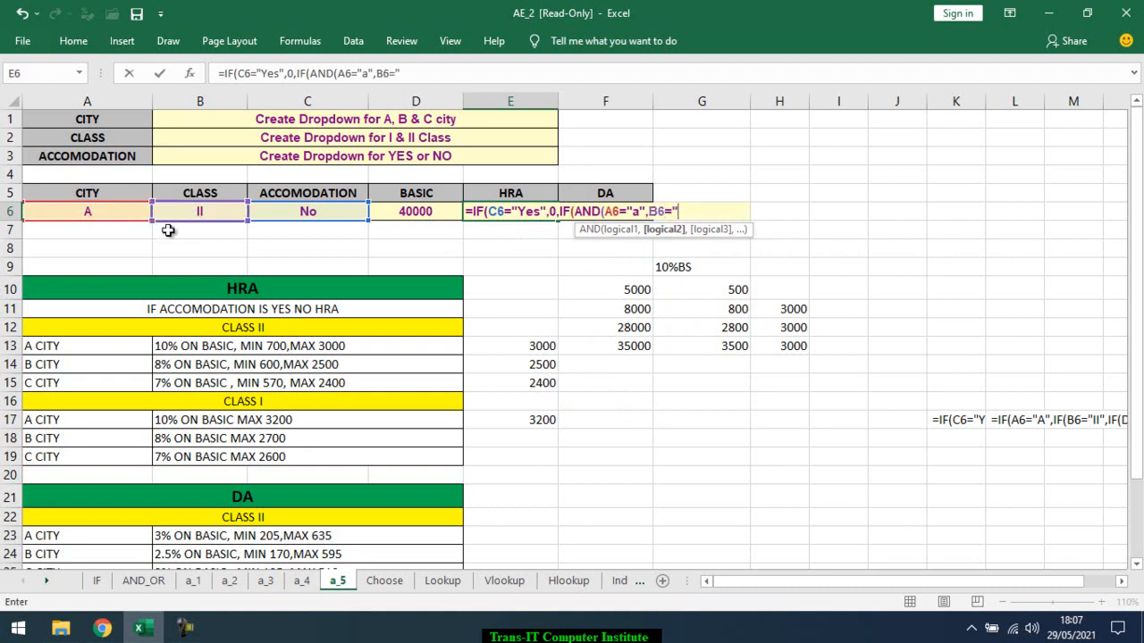
type("\")")
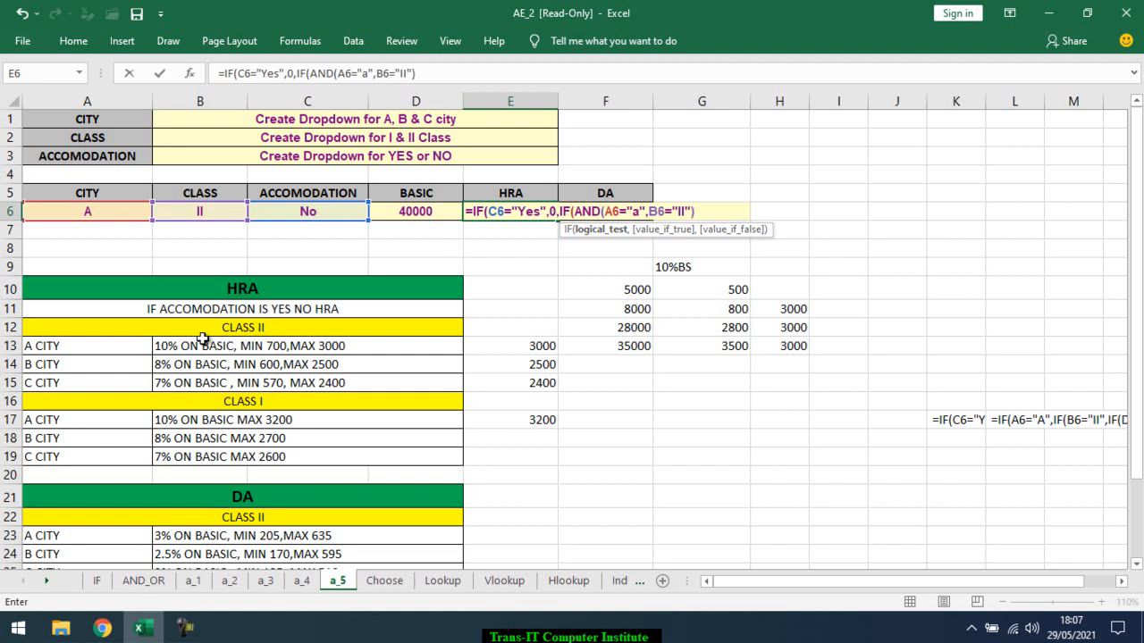
type(",")
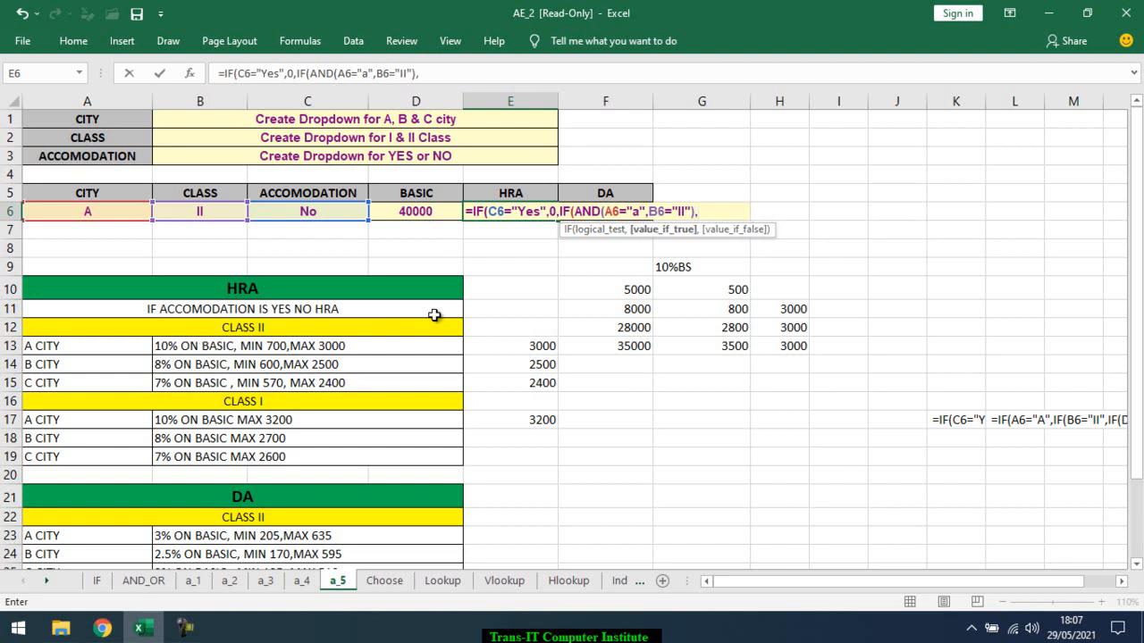
Leave the E6 edit and examine the whole class II, A city formula in E13
key("Escape")
double_click(549, 347)
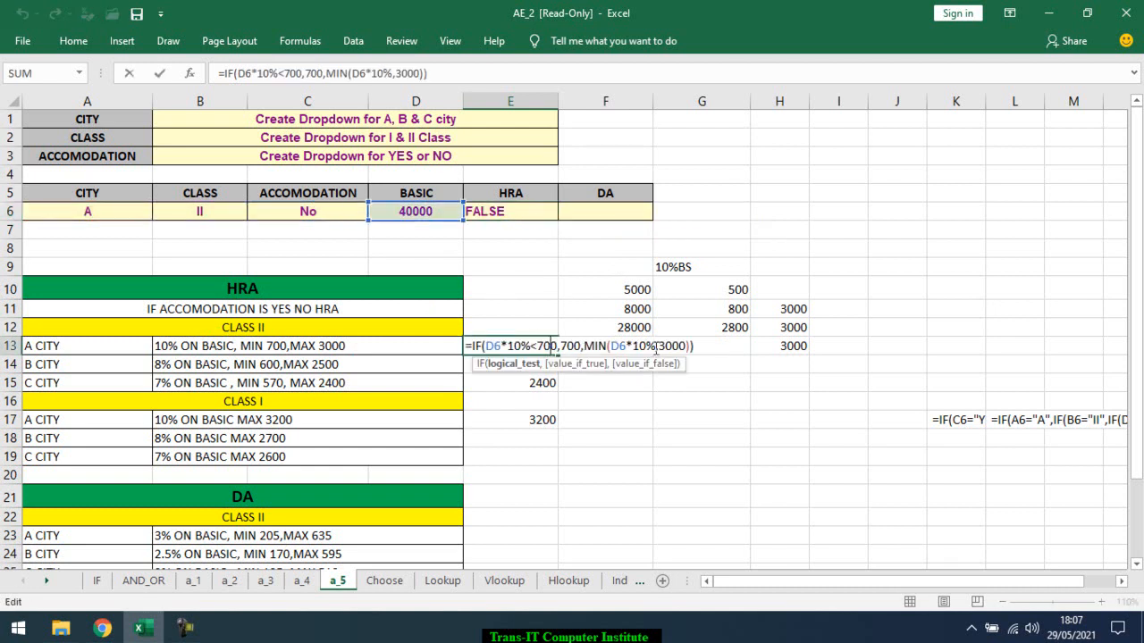
left_click_drag(710, 346, 467, 347)
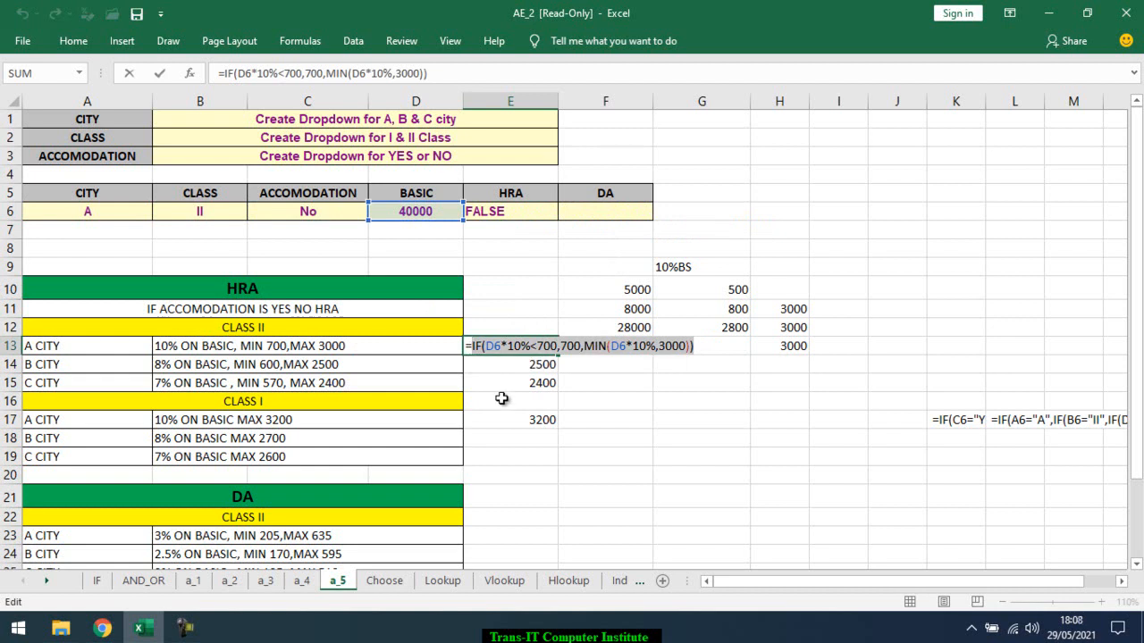
Reopen the HRA formula in E6 and begin IF(AND( as its false value
left_click(523, 216)
double_click(522, 215)
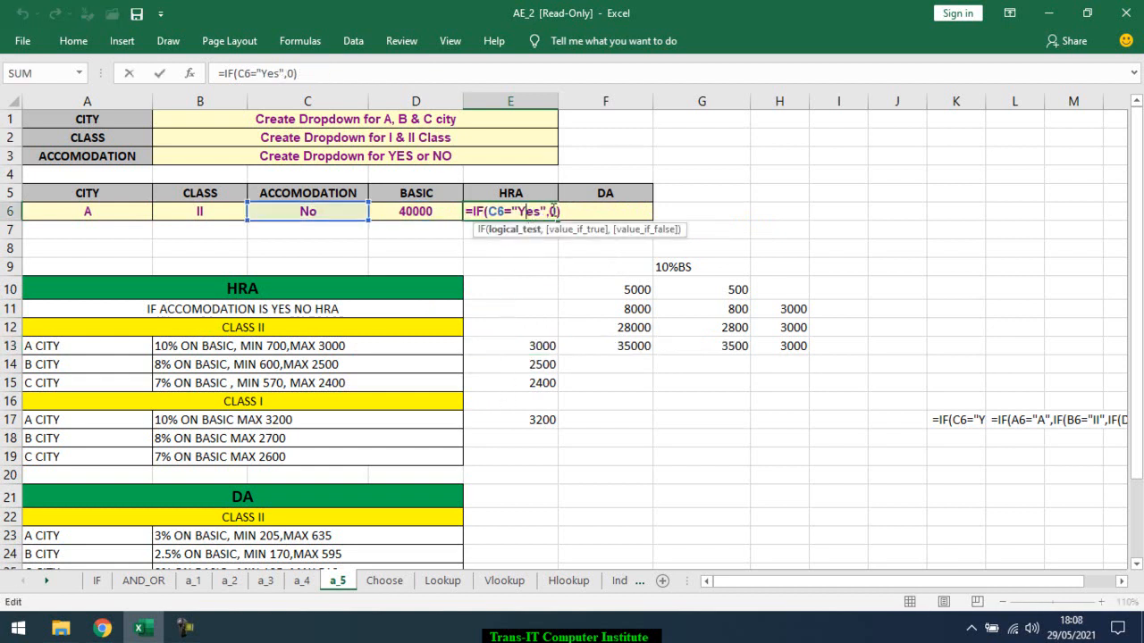
key("BackSpace")
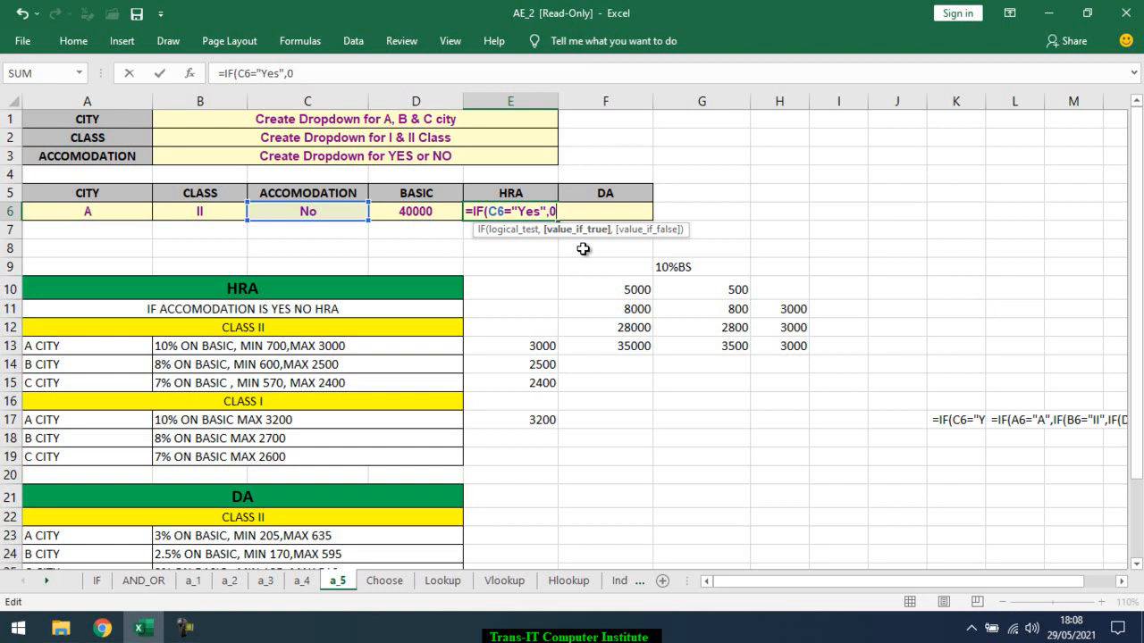
type(",")
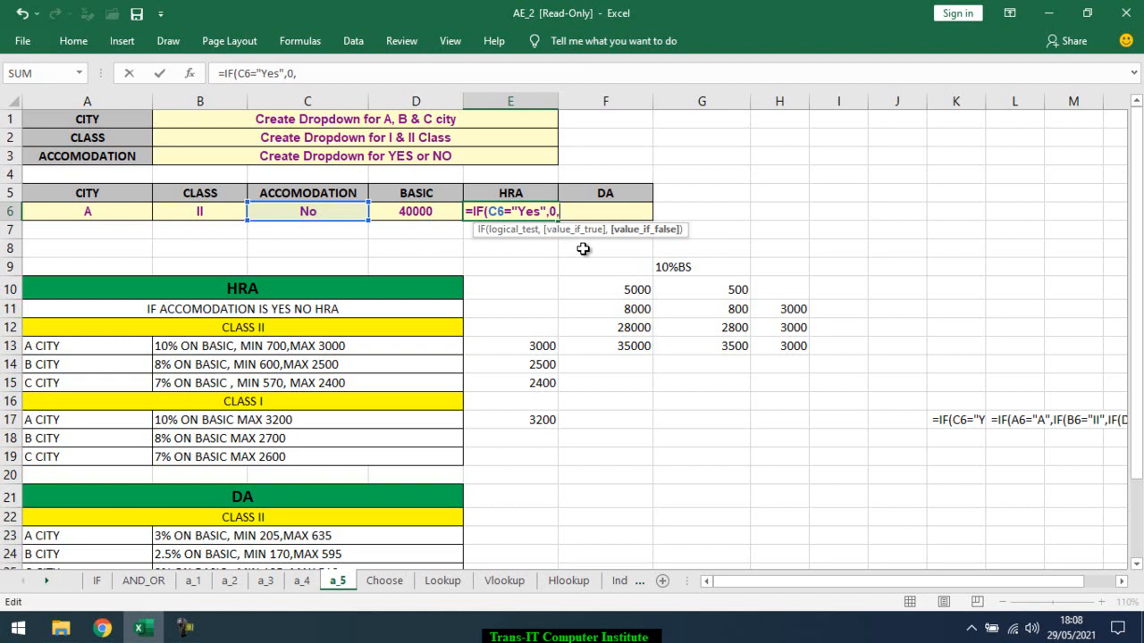
type("IF(")
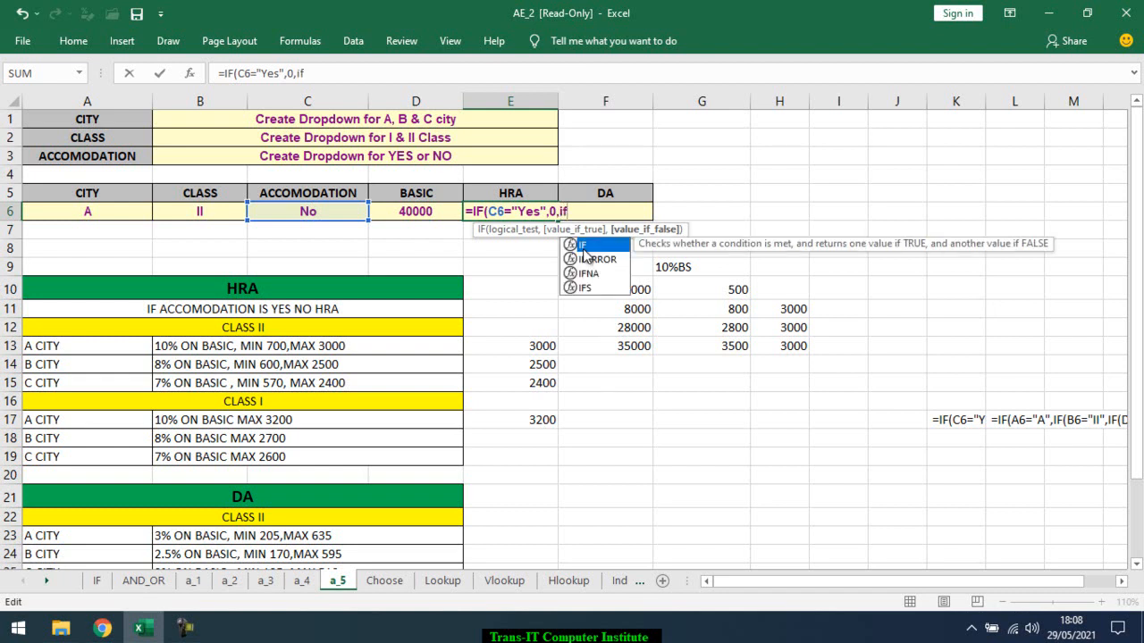
type("AND(")
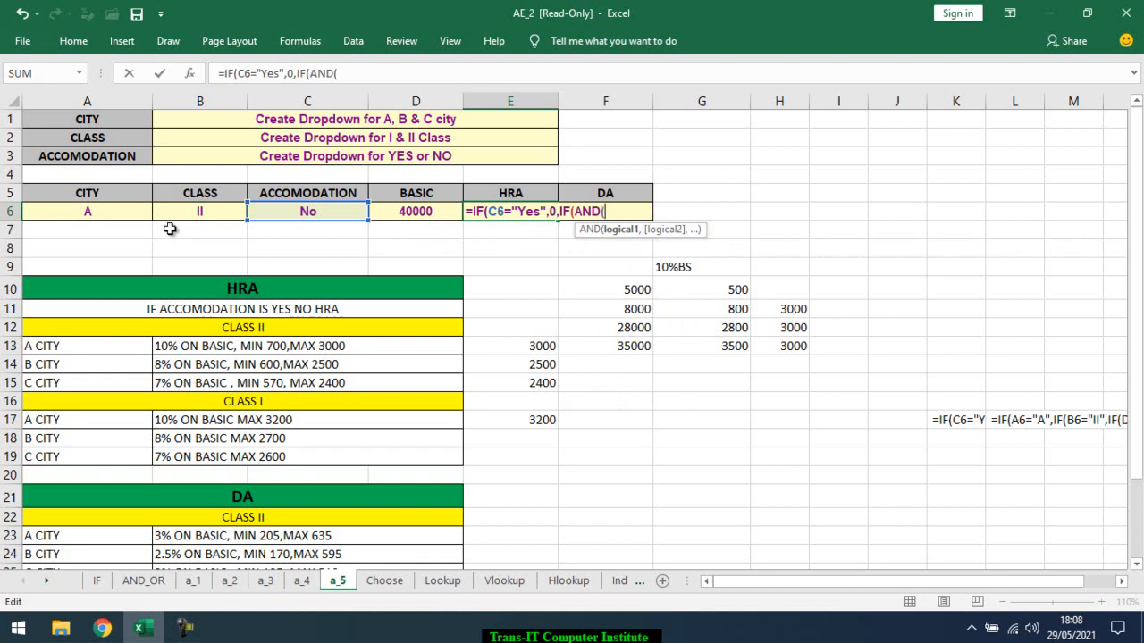
Enter A6="a" and B6="II" as the AND conditions in the E6 formula and close the test
left_click(95, 209)
type("=\"a\",")
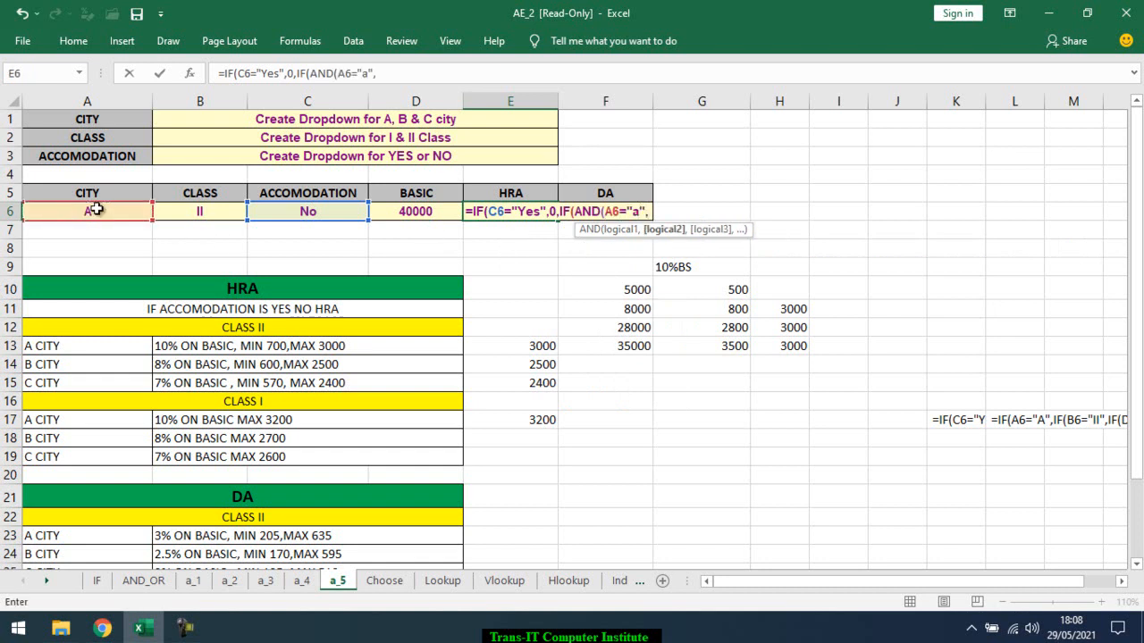
left_click(165, 213)
type("=\"II\"")
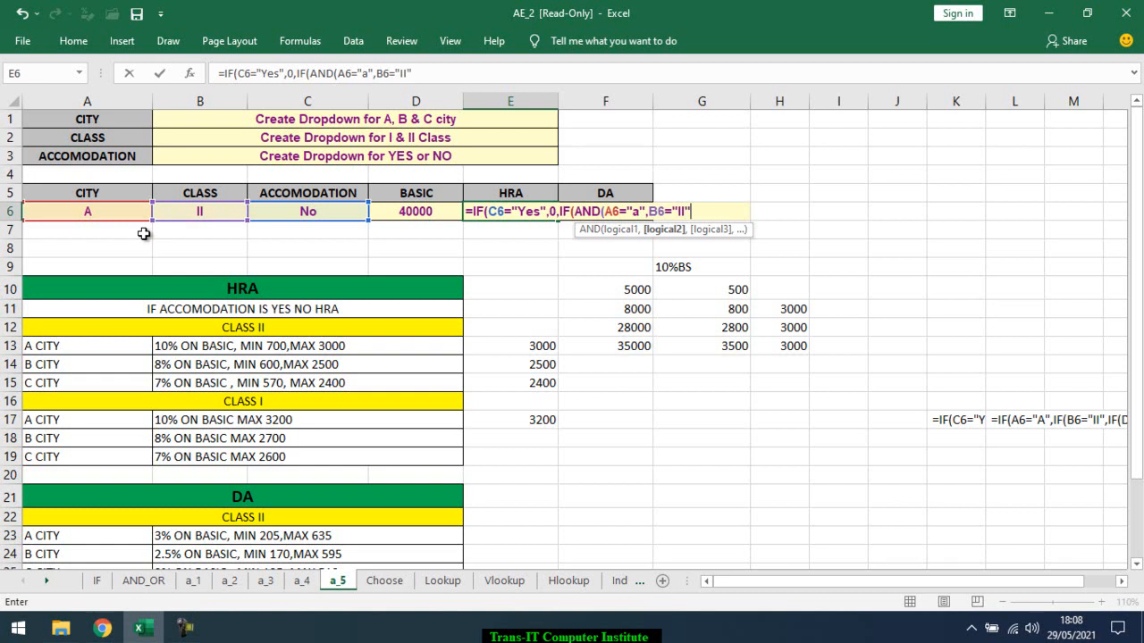
type("),")
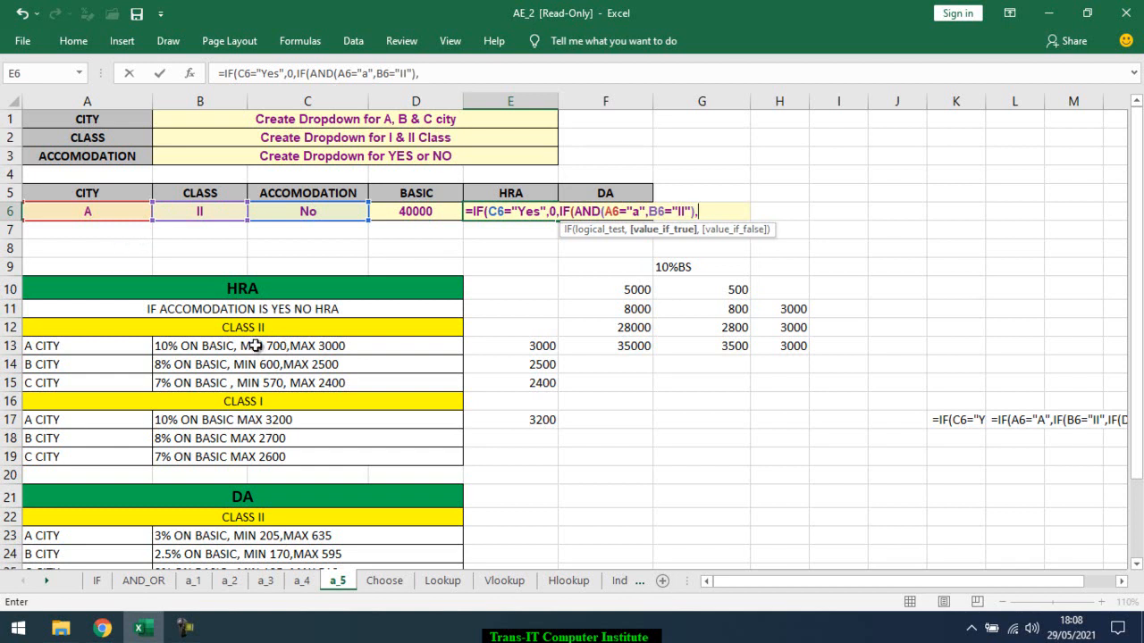
Add an inner IF to the E6 formula with the test D6<700 and 700 as its true value
type("IF(")
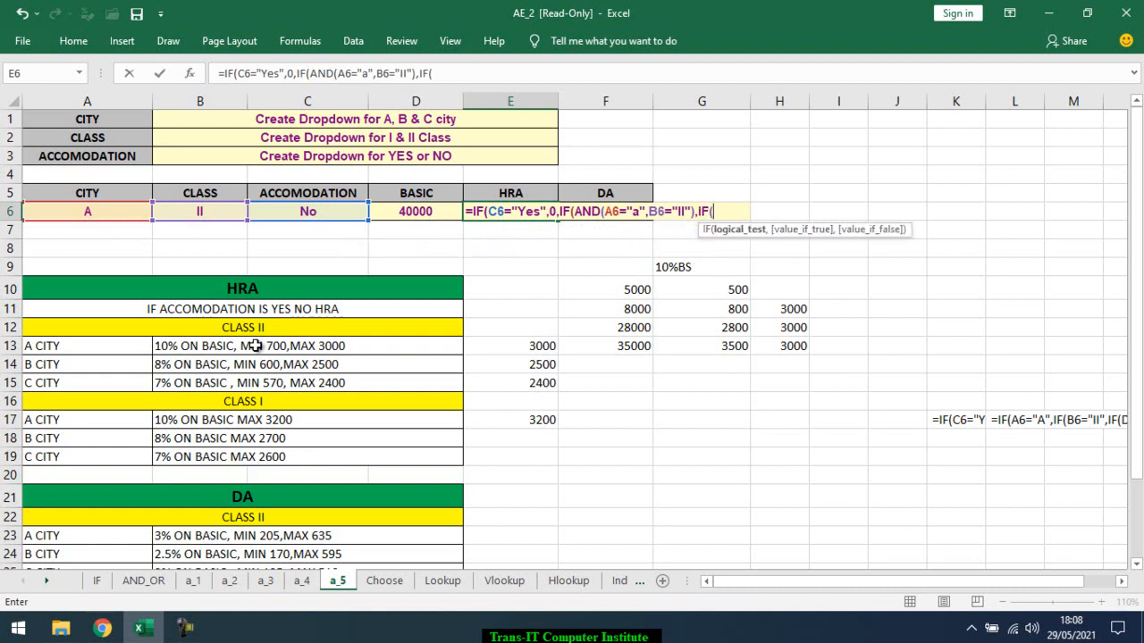
left_click(420, 211)
type("<")
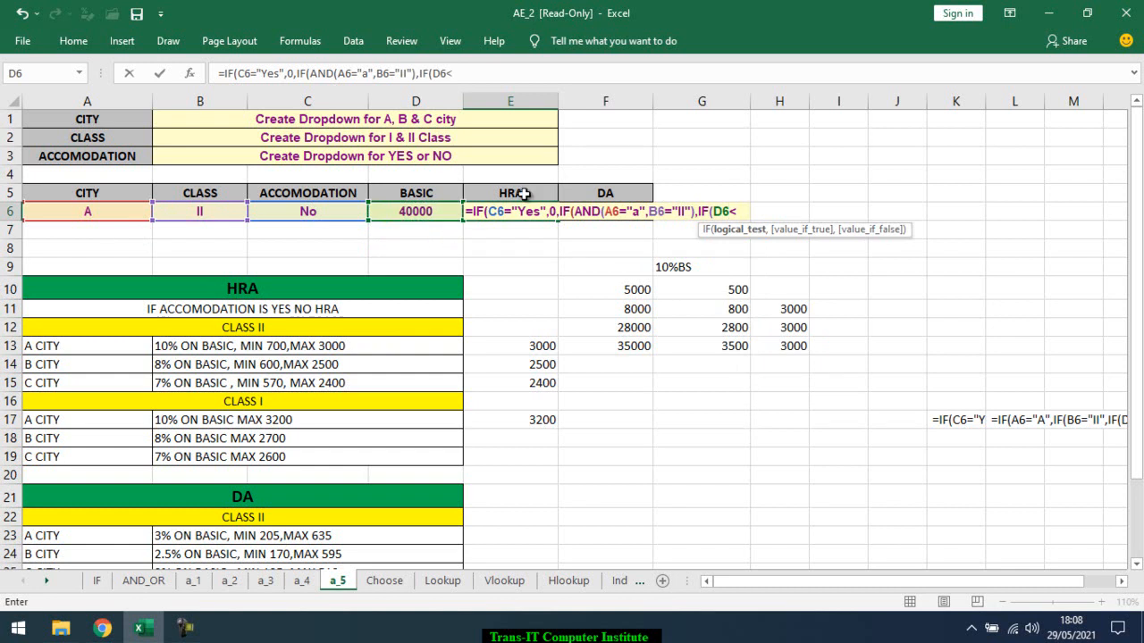
type("700,700,min")
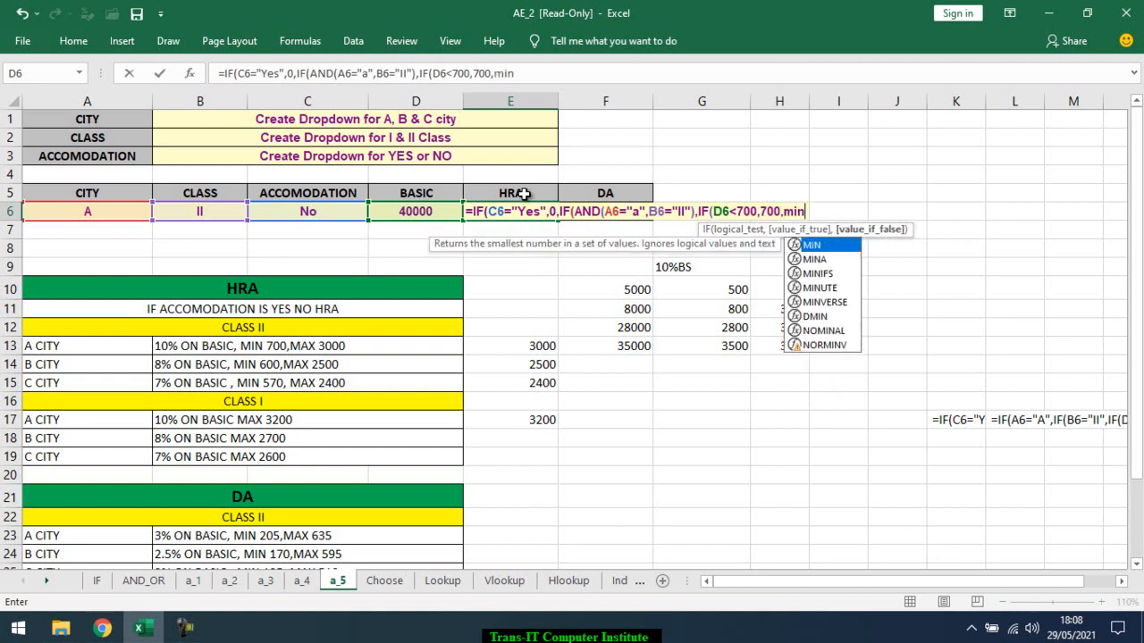
Enter MIN(D6*10%,3000) as the inner IF's false value in the E6 formula
key("Tab")
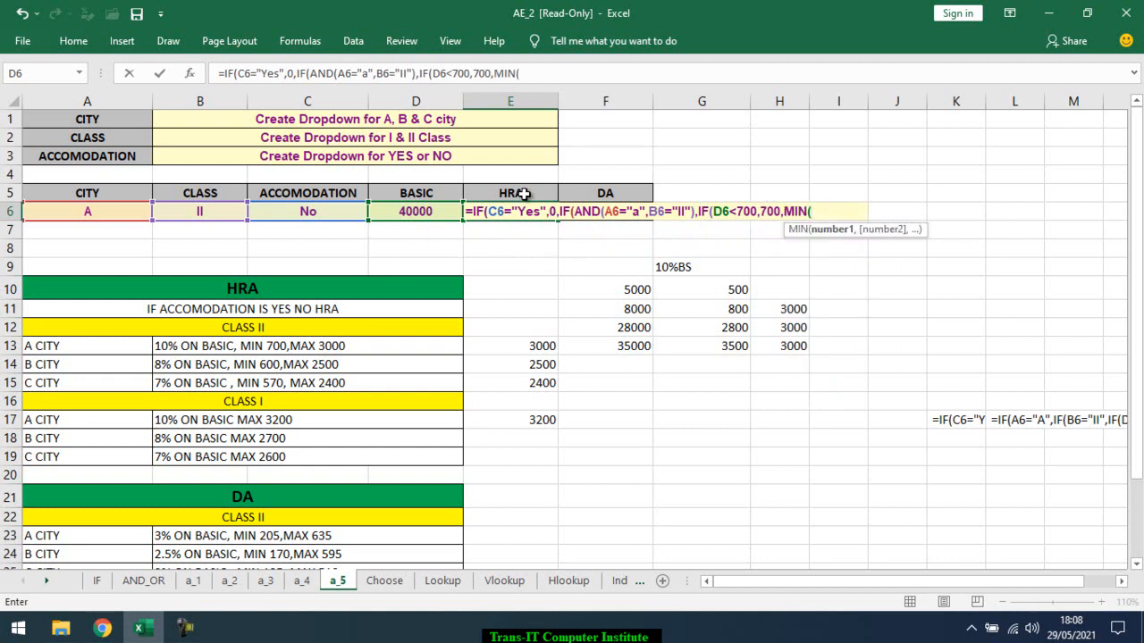
left_click(431, 211)
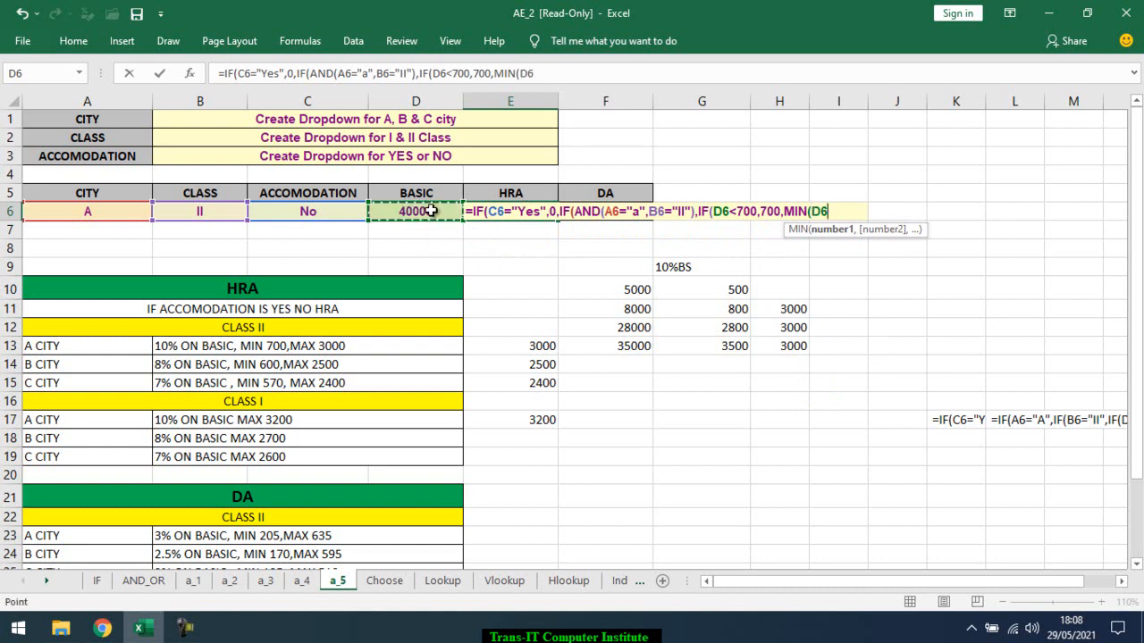
type("*1")
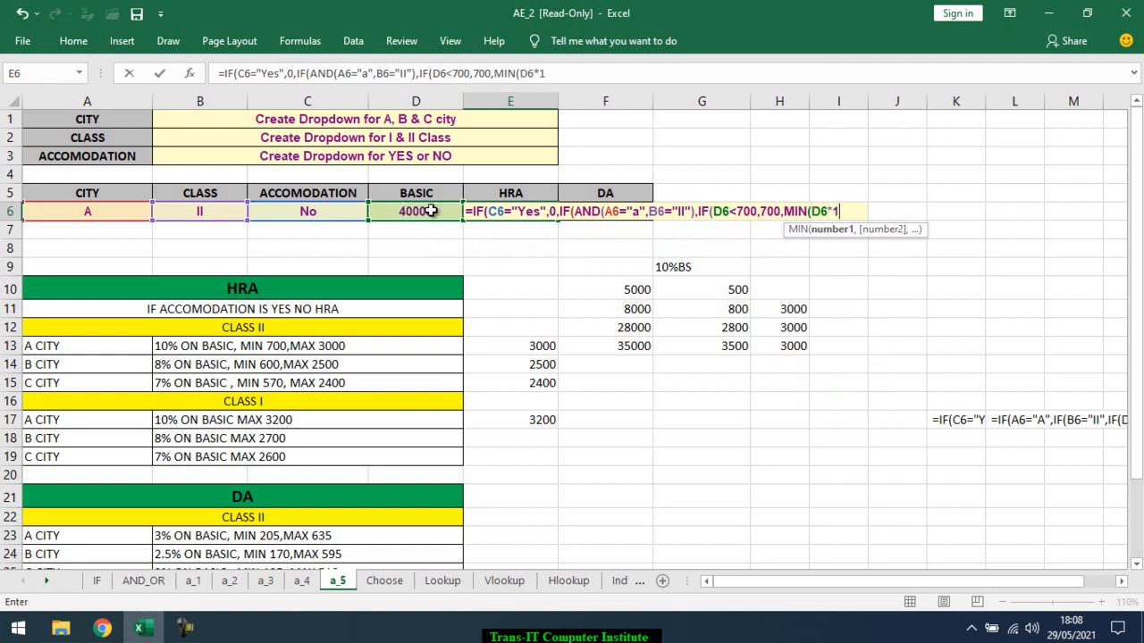
type("0%,")
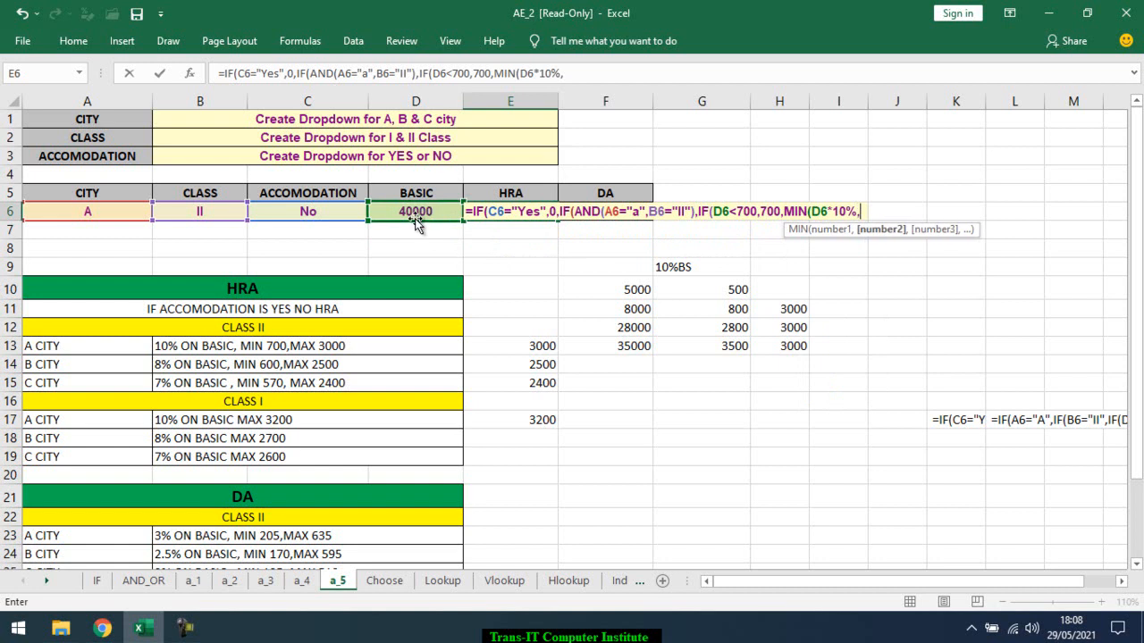
type("3000")
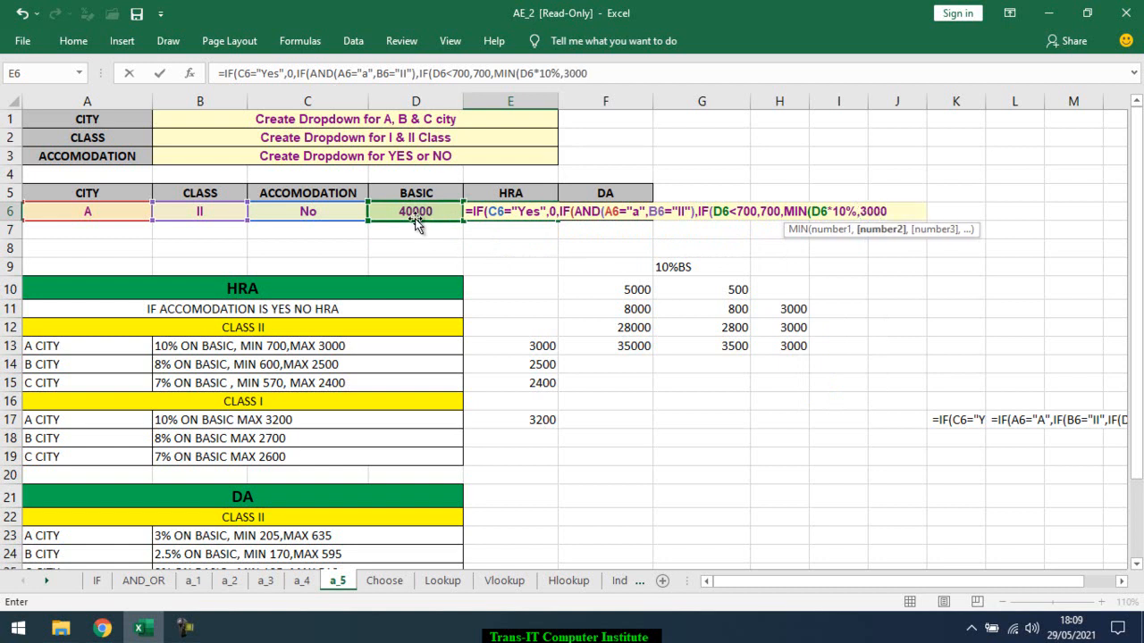
type(")")
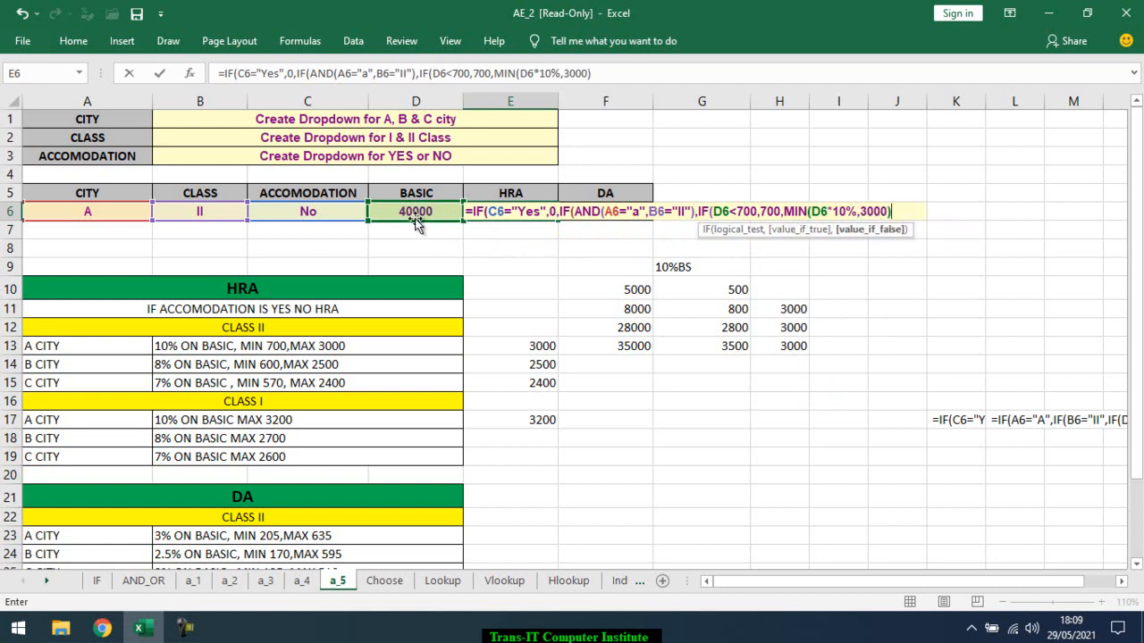
Examine which parts of the E6 formula serve as the nested IFs' tests, true values and false values
left_click(789, 230)
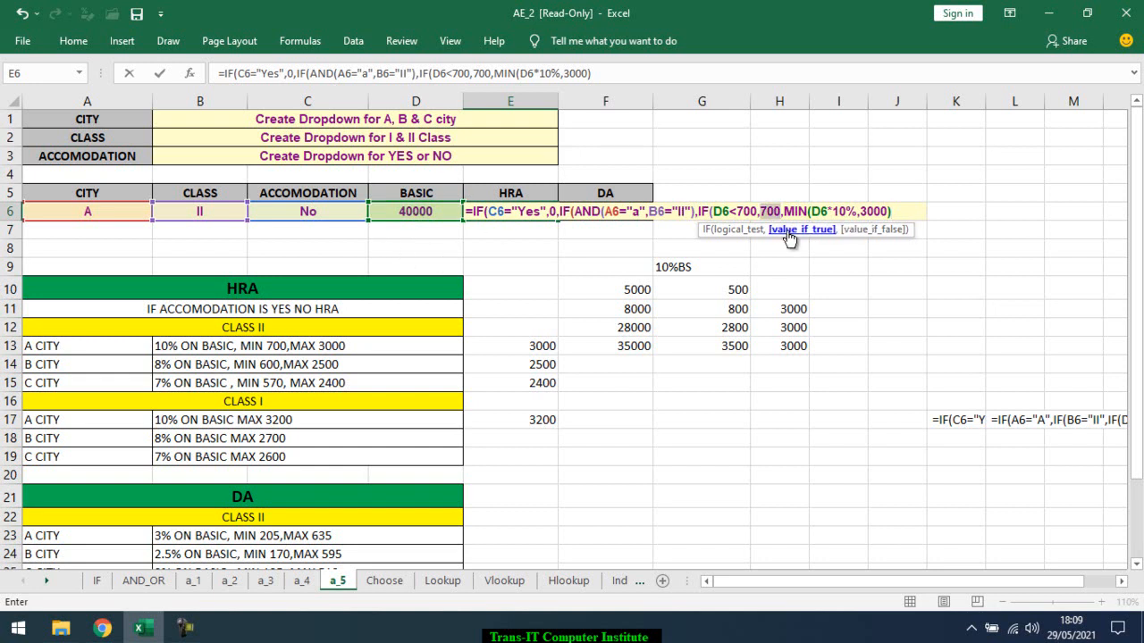
left_click(706, 211)
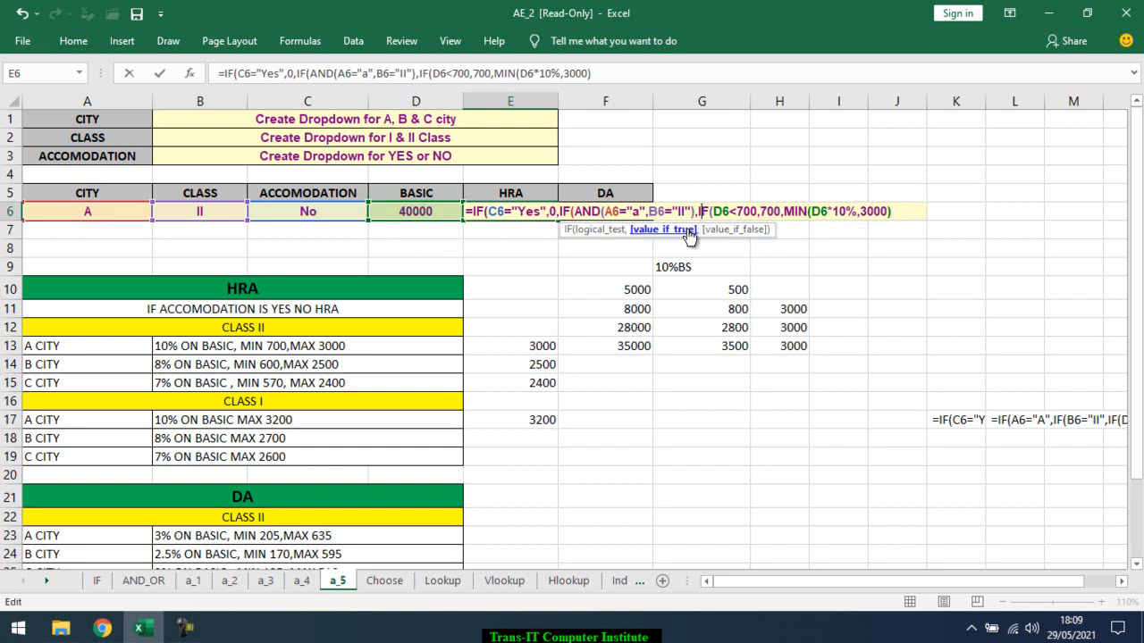
left_click(672, 230)
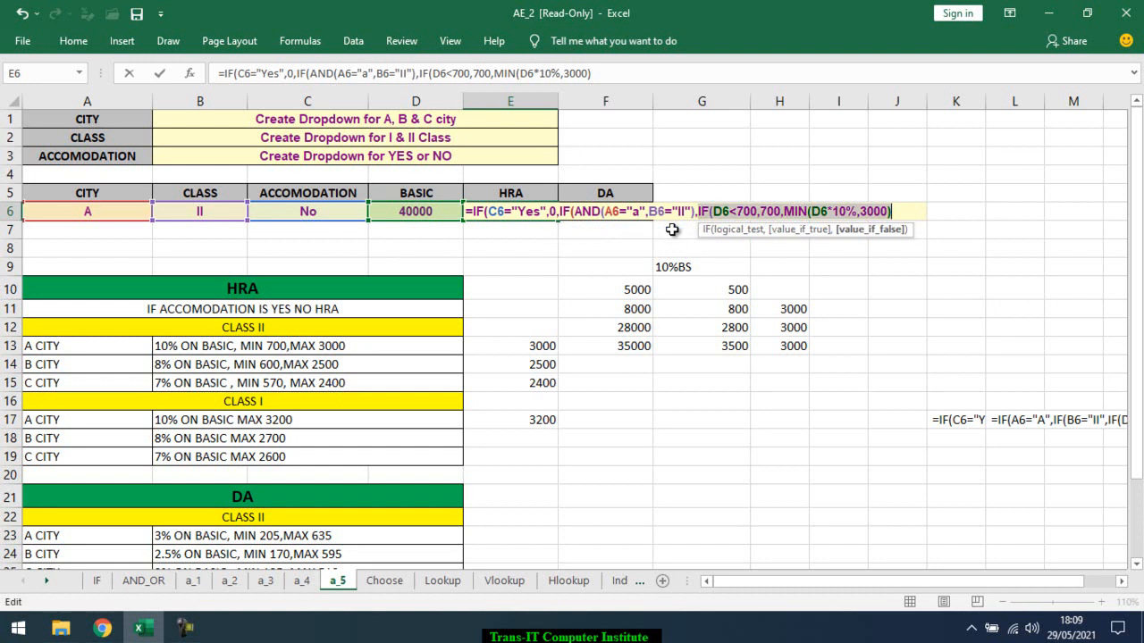
left_click(901, 211)
type(",")
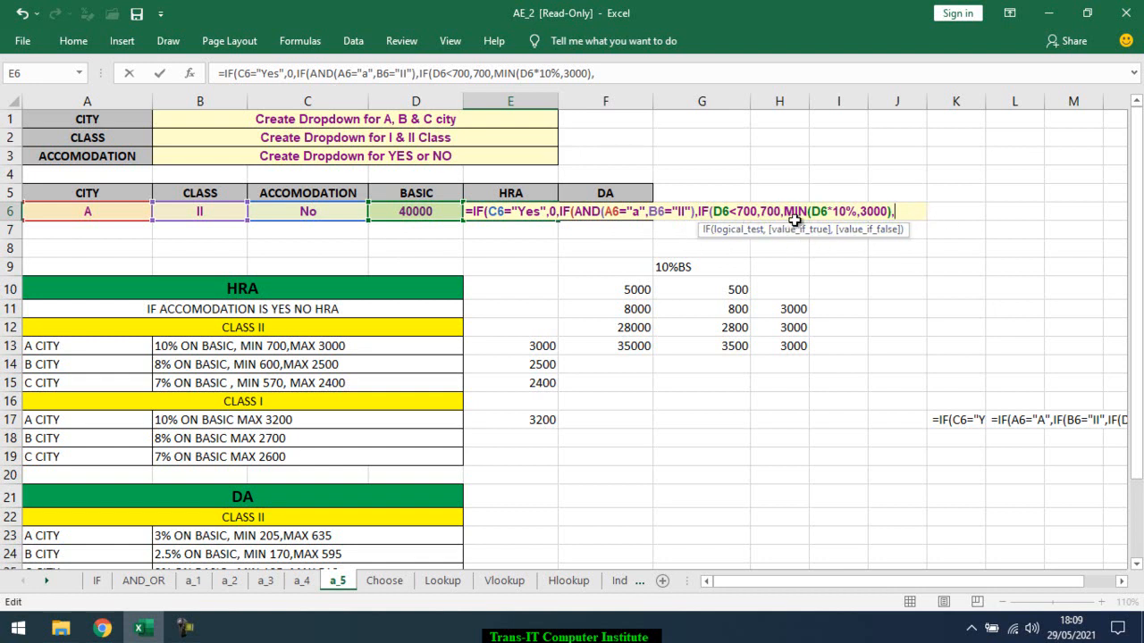
left_click(739, 230)
left_click(790, 235)
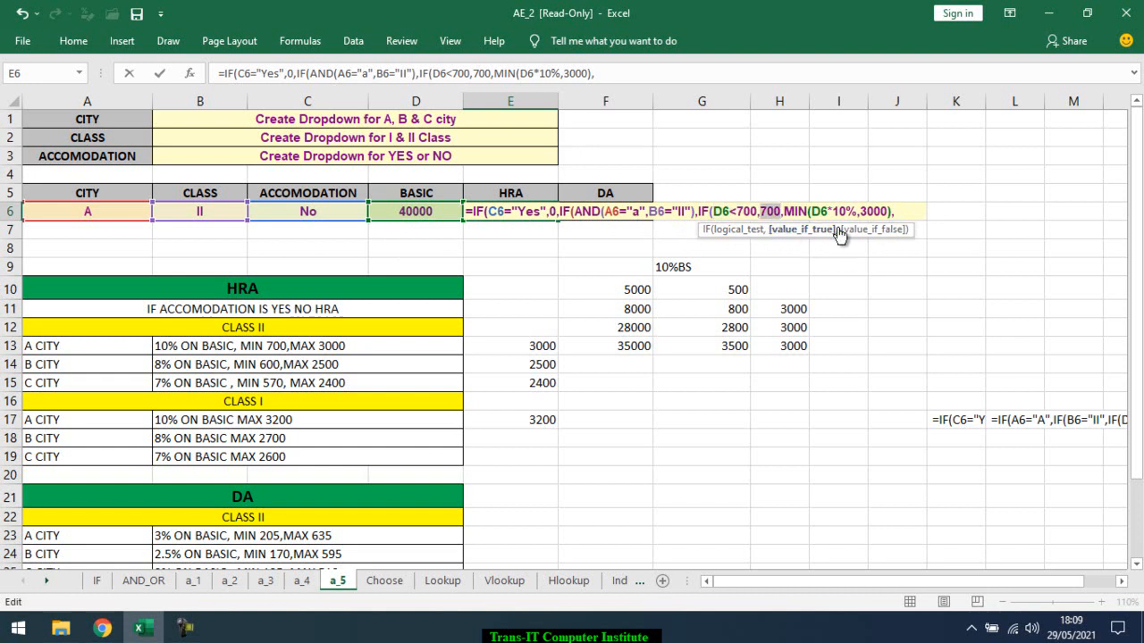
left_click(866, 231)
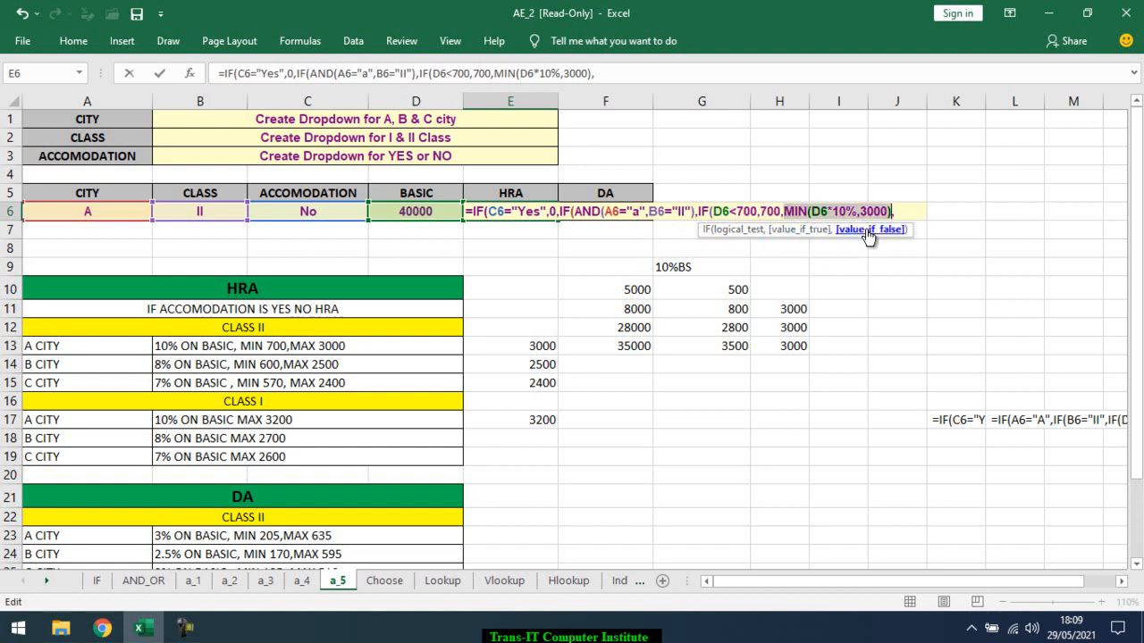
left_click(897, 212)
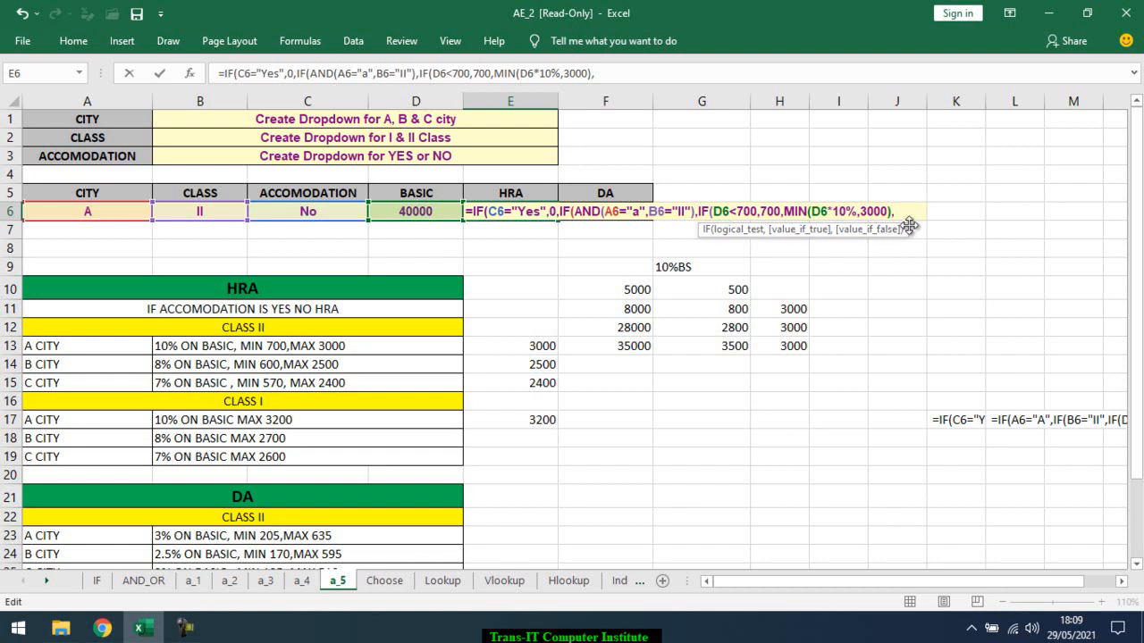
key("BackSpace")
Close the inner IF in the E6 formula and add a comma to open the AND-based IF's false value
type(")")
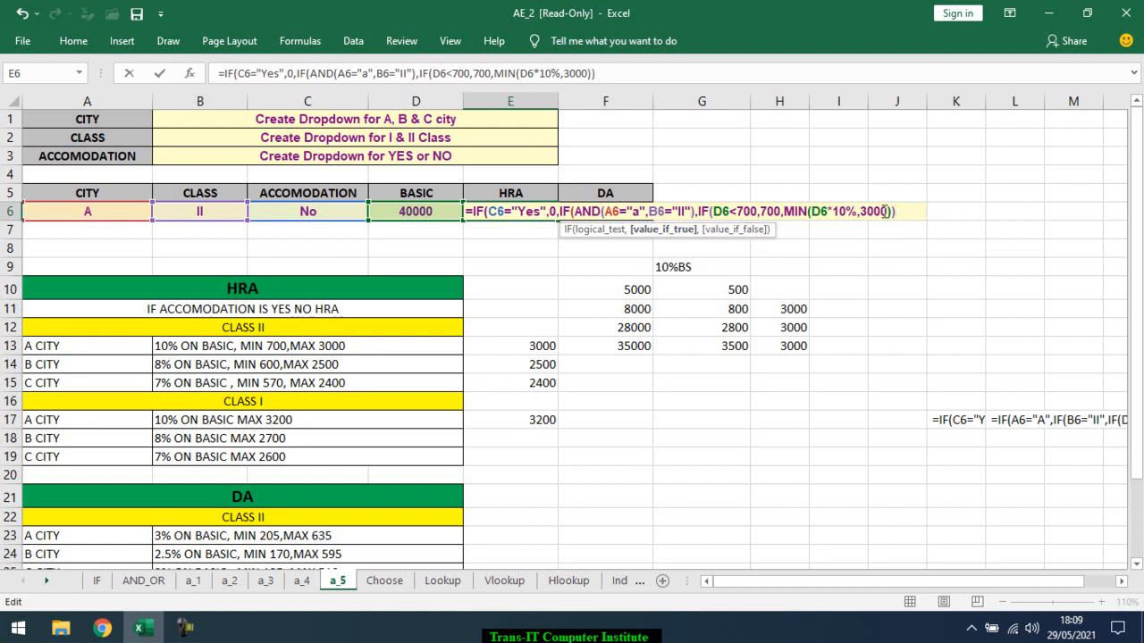
type(",")
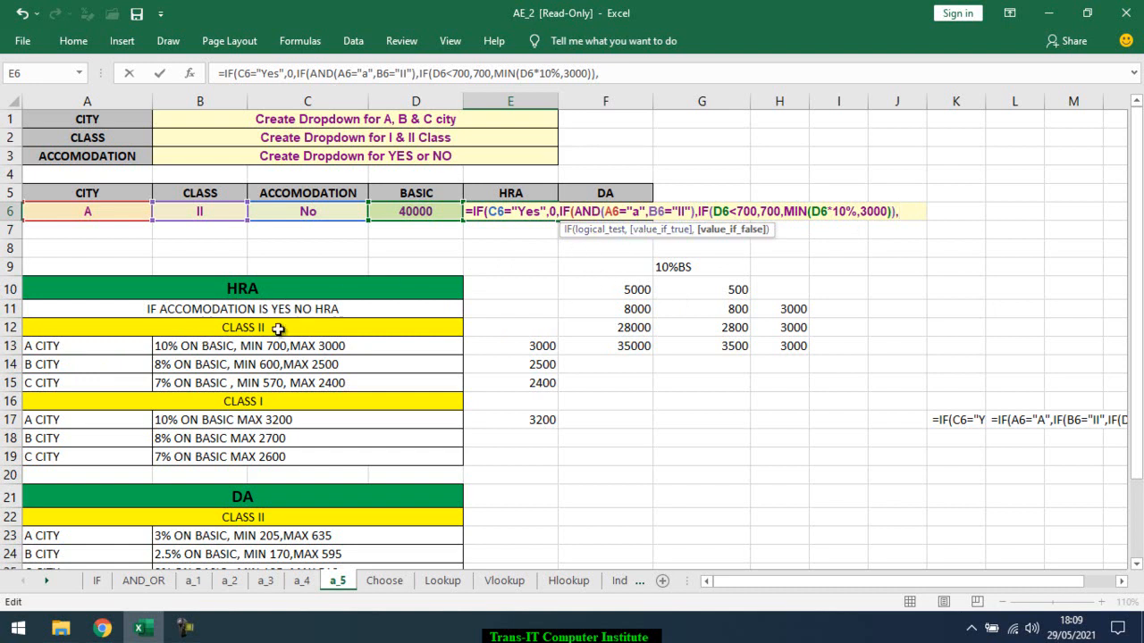
type("and")
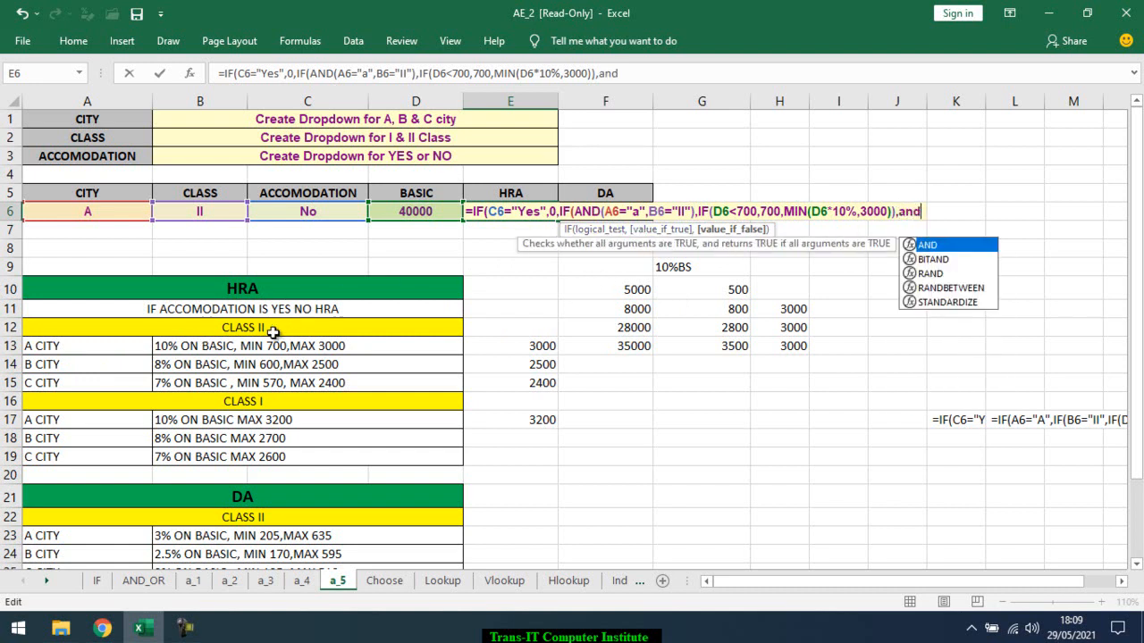
key("Tab")
key("BackSpace")
key("BackSpace")
key("BackSpace")
key("BackSpace")
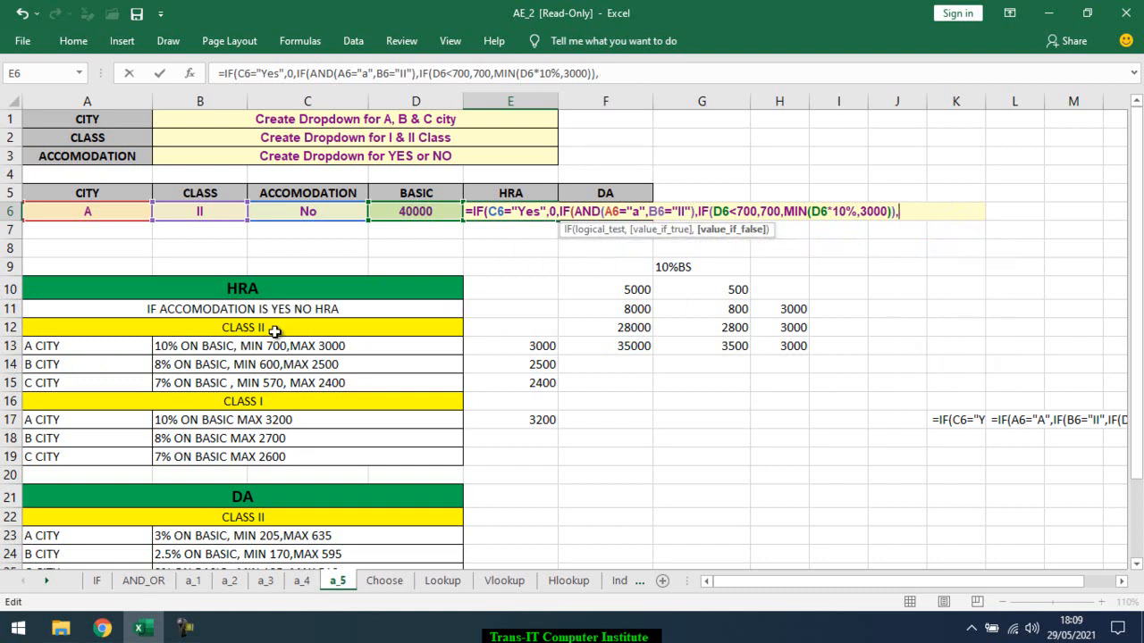
Nest another IF in the E6 formula's false value with the test AND(A6="b",B6="II")
type("if")
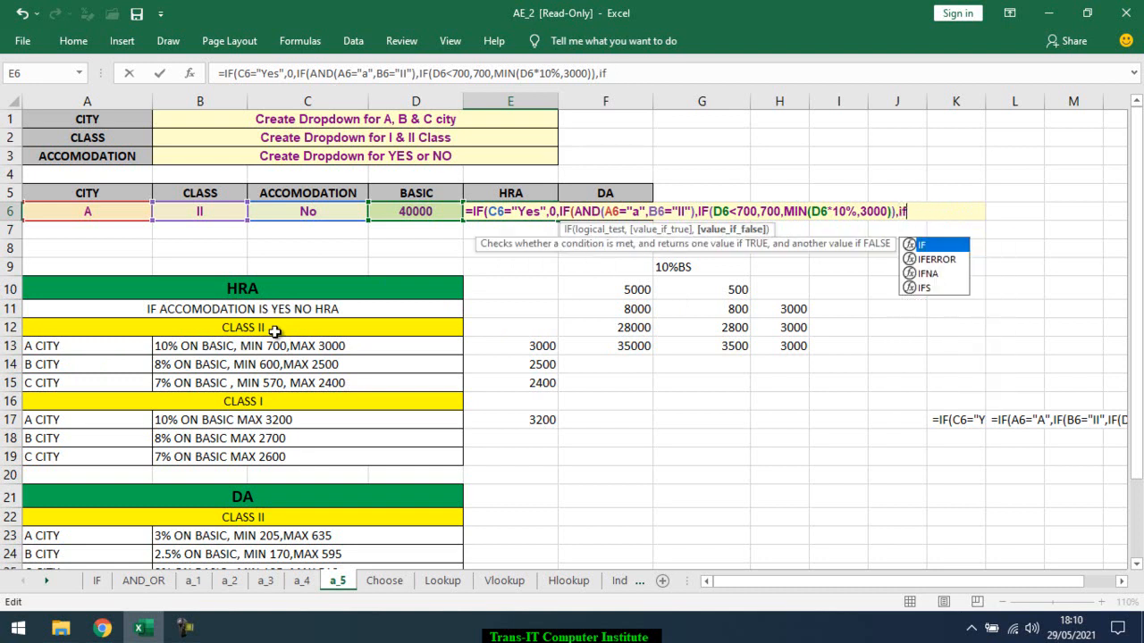
key("Tab")
type("and")
key("Tab")
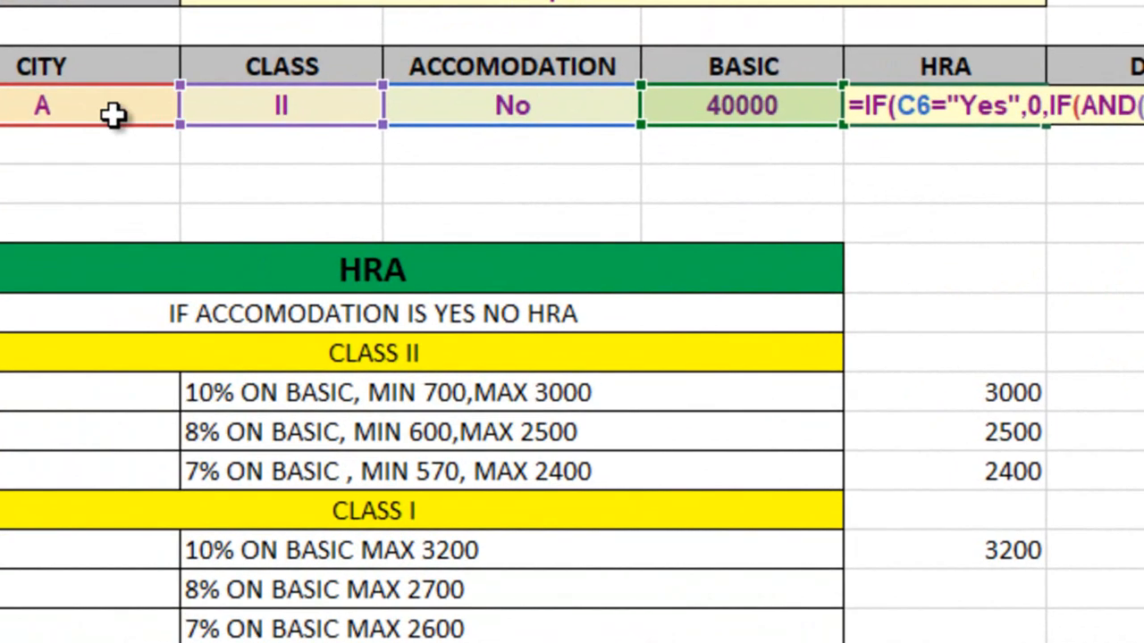
left_click(118, 190)
type("=\"b\"")
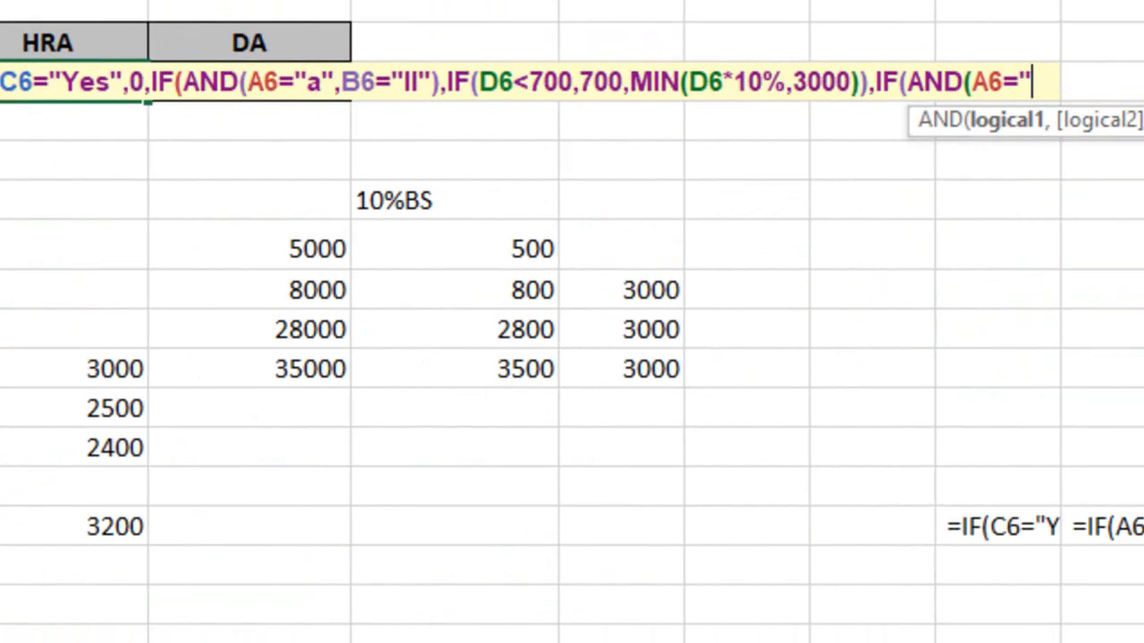
type(",")
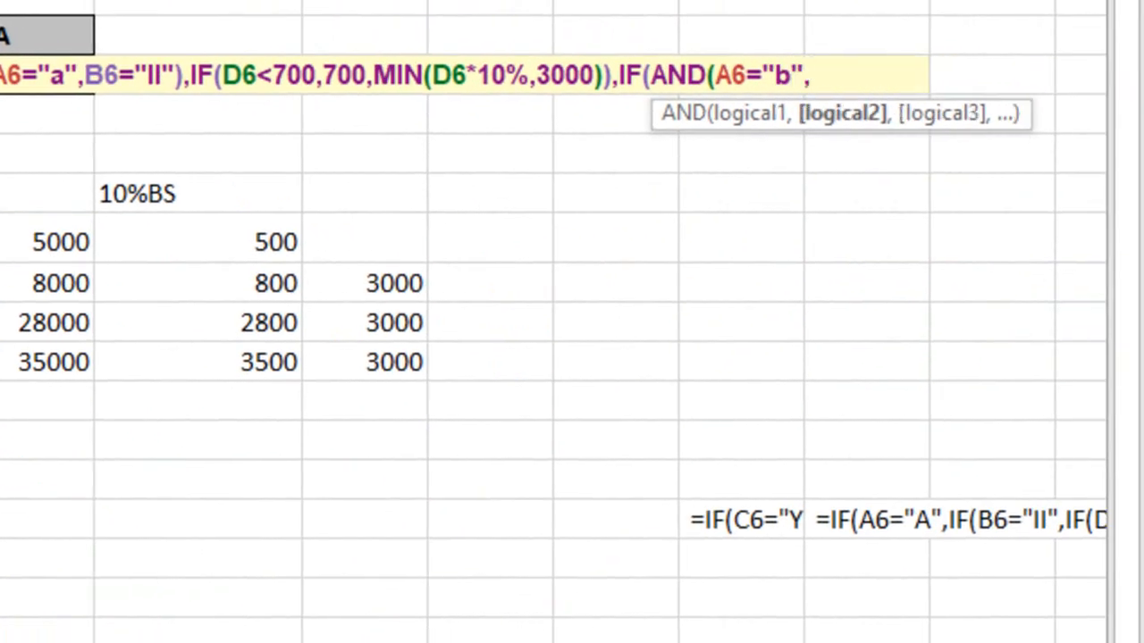
type("B6=\"")
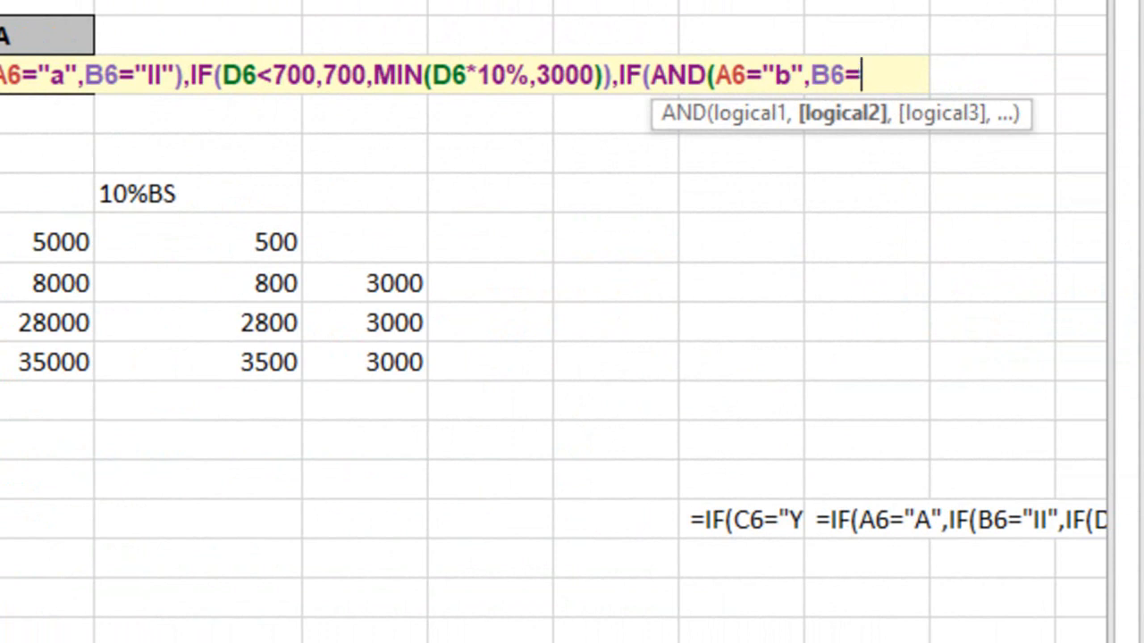
type("II\"),")
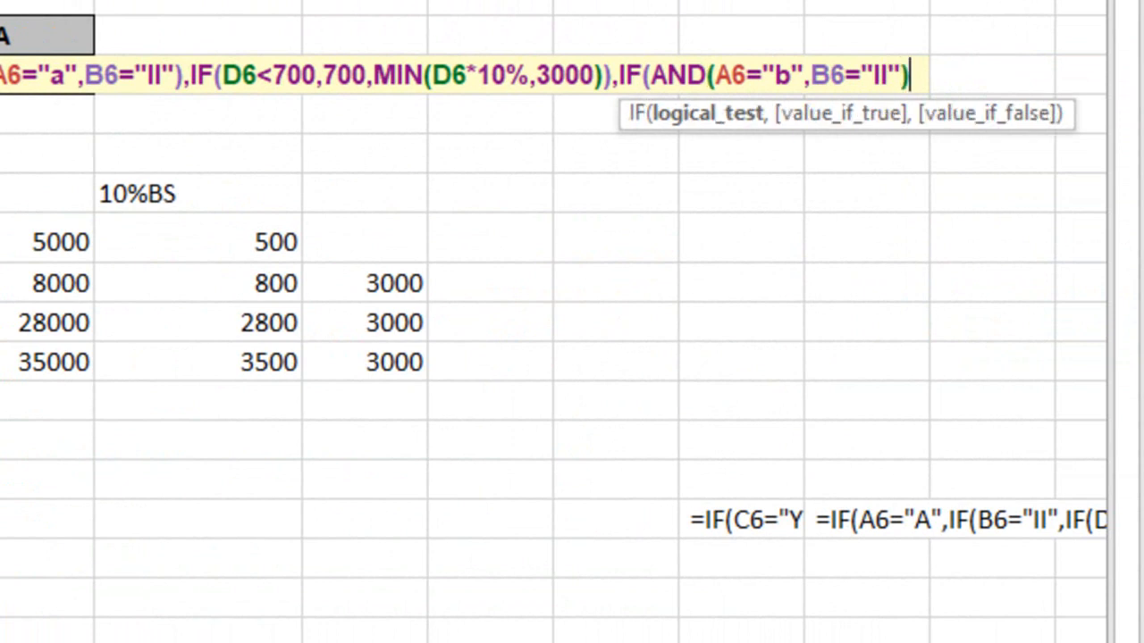
type("IF(")
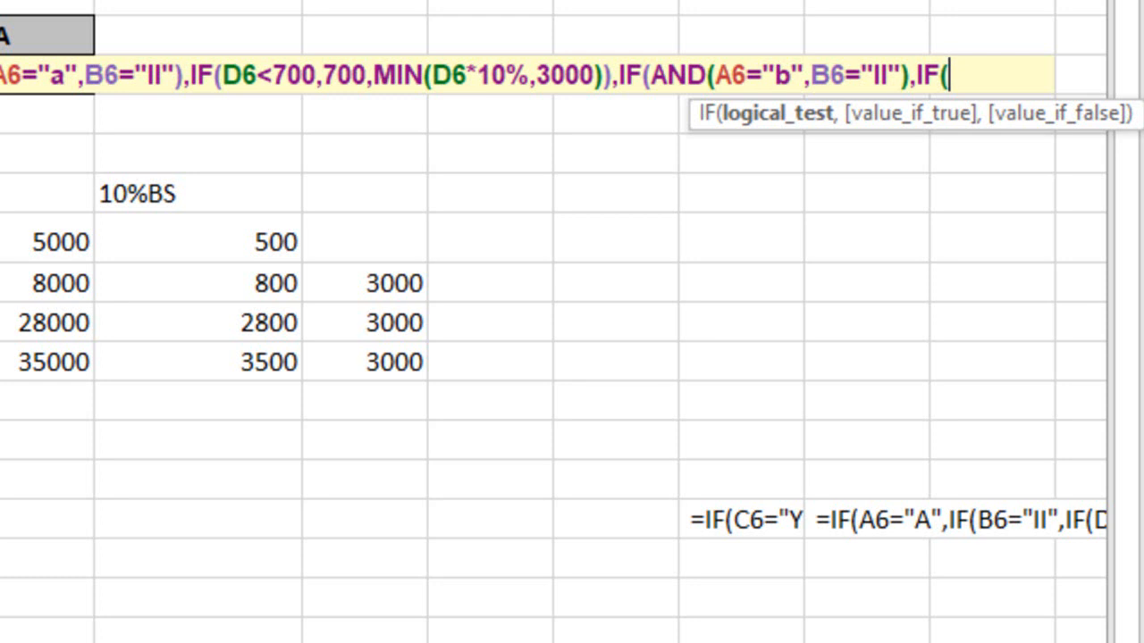
type("D6*")
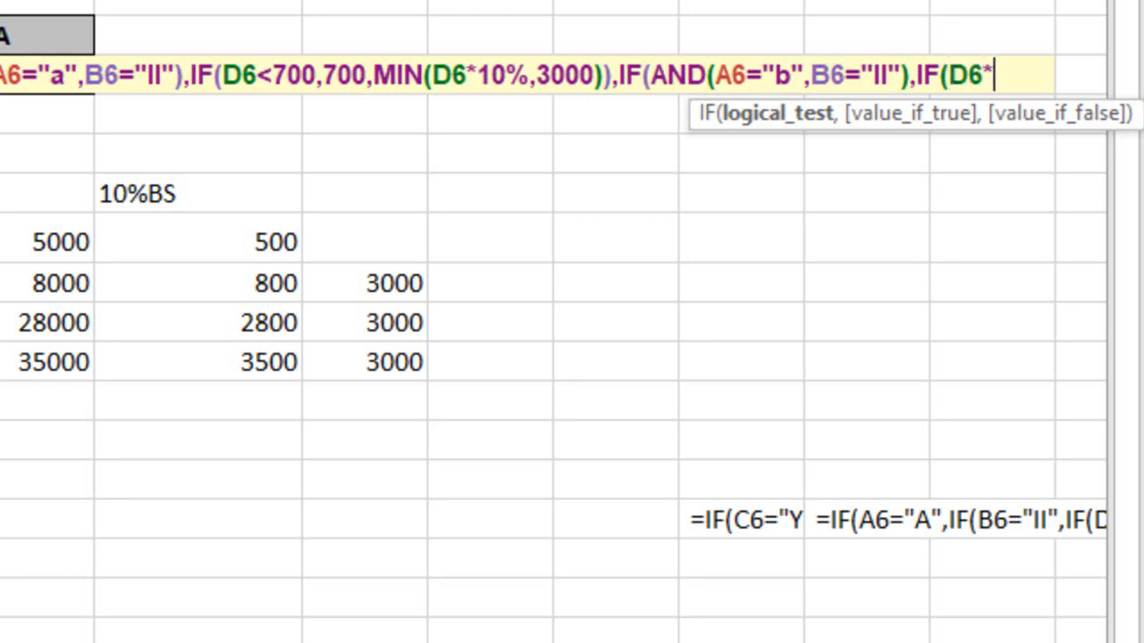
type("8%<")
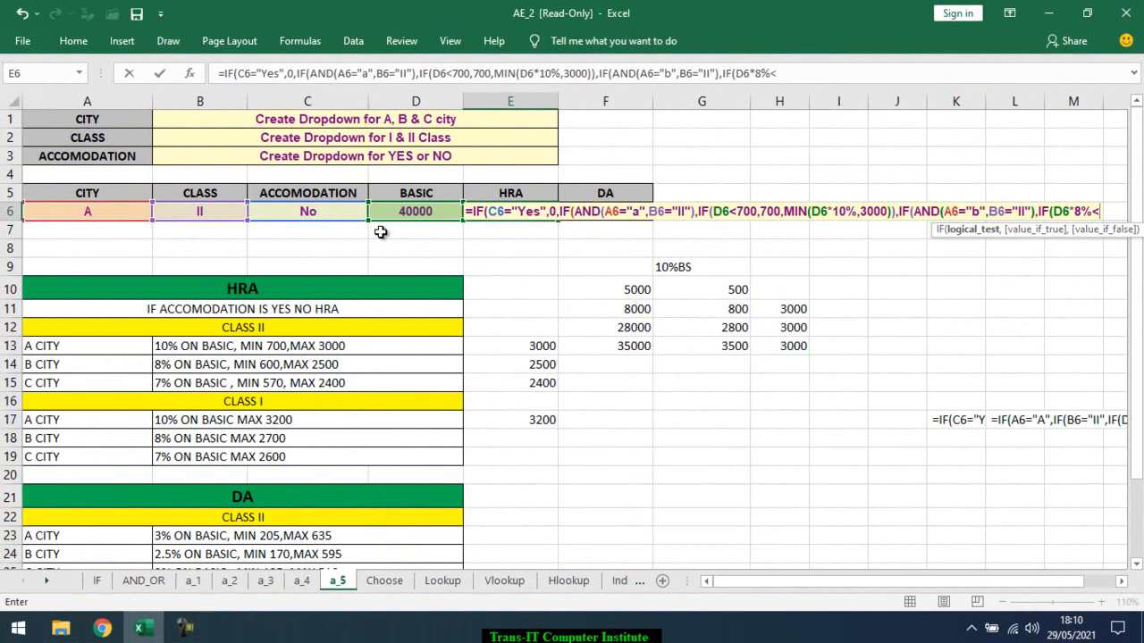
type("600,600")
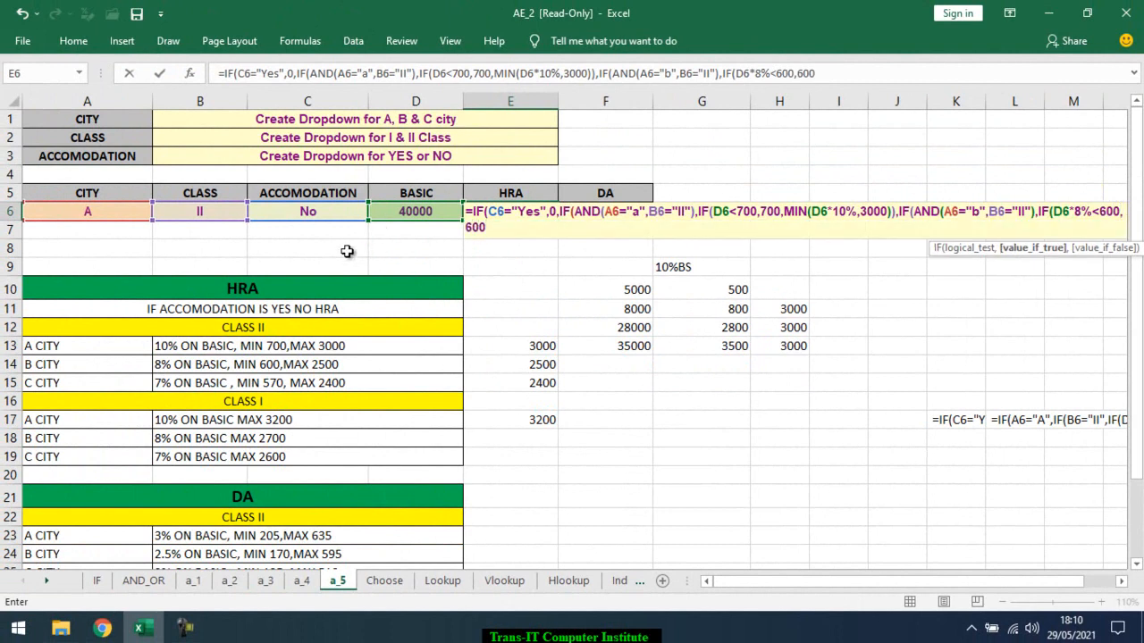
type(",mi")
Enter MIN(D6*8%,2500) as the B-city inner IF's false value in E6, close that IF and open the outer IF's false value
key("Down")
key("Tab")
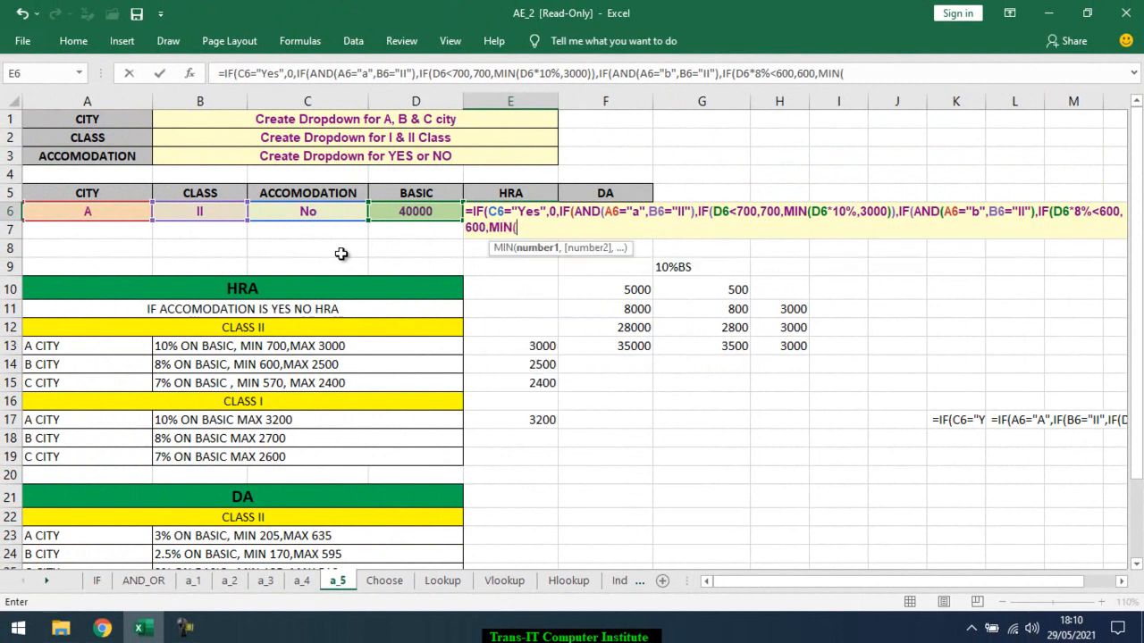
left_click(416, 212)
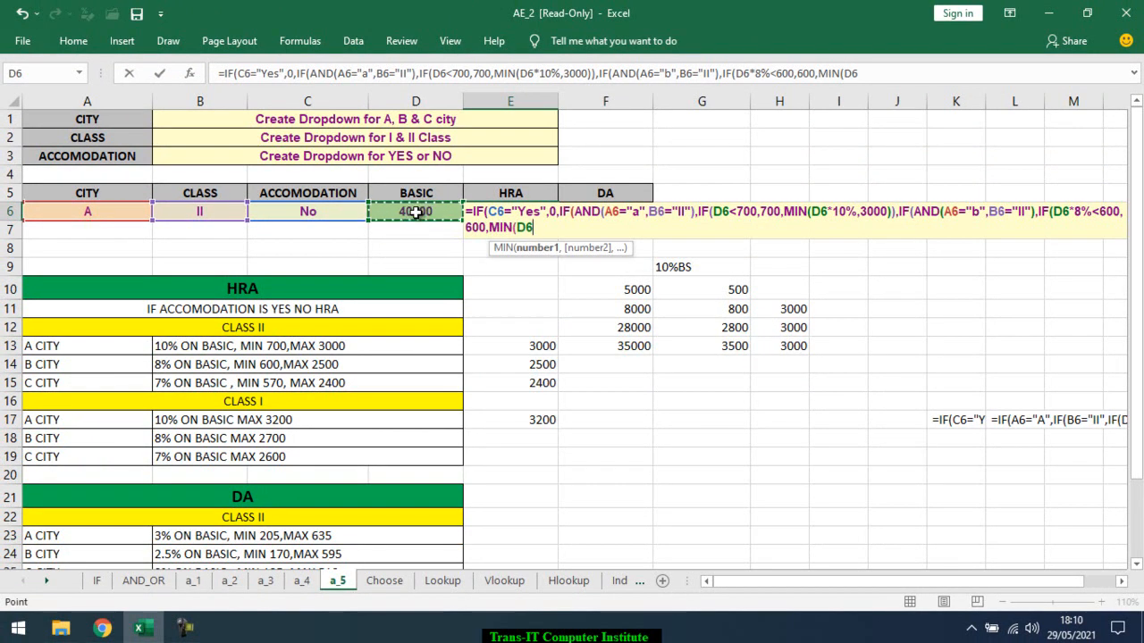
type("*")
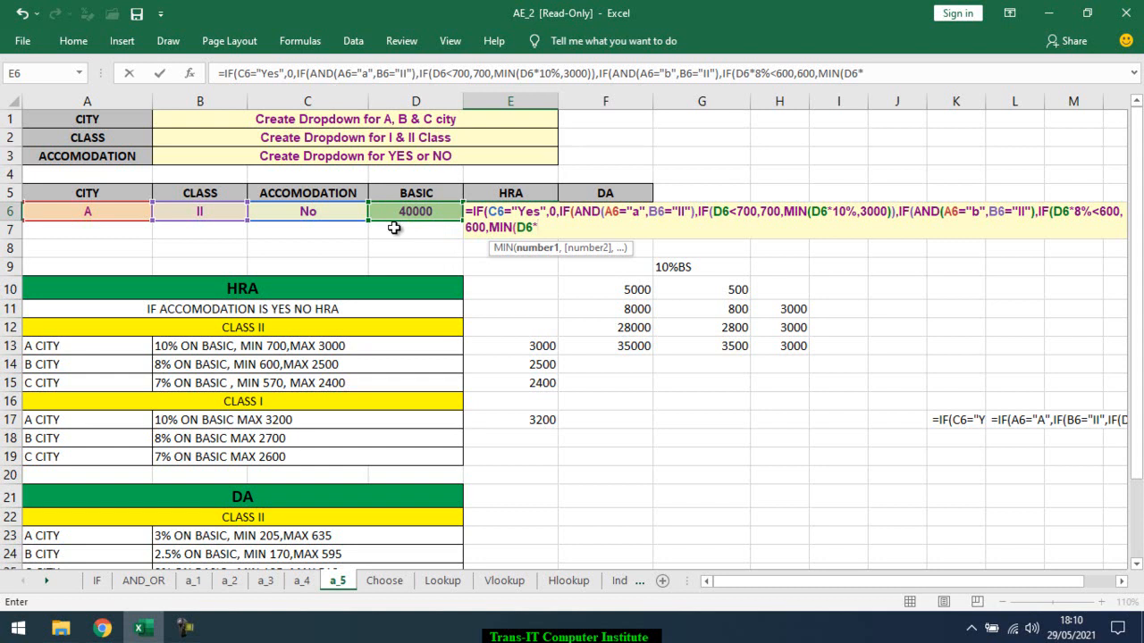
type("8%,2500")
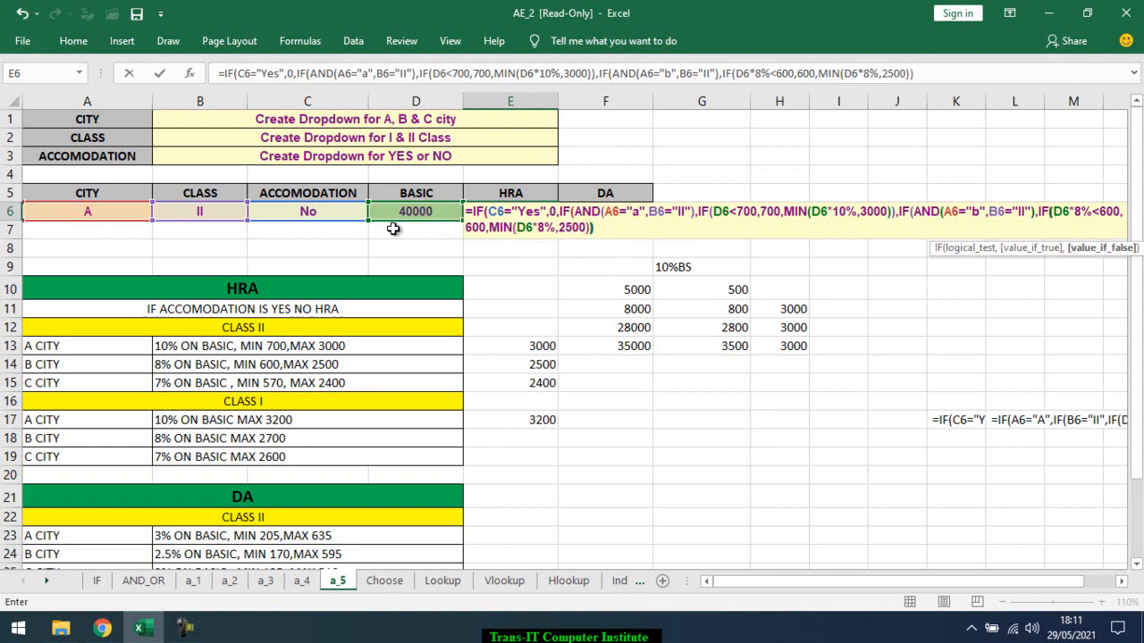
type("))")
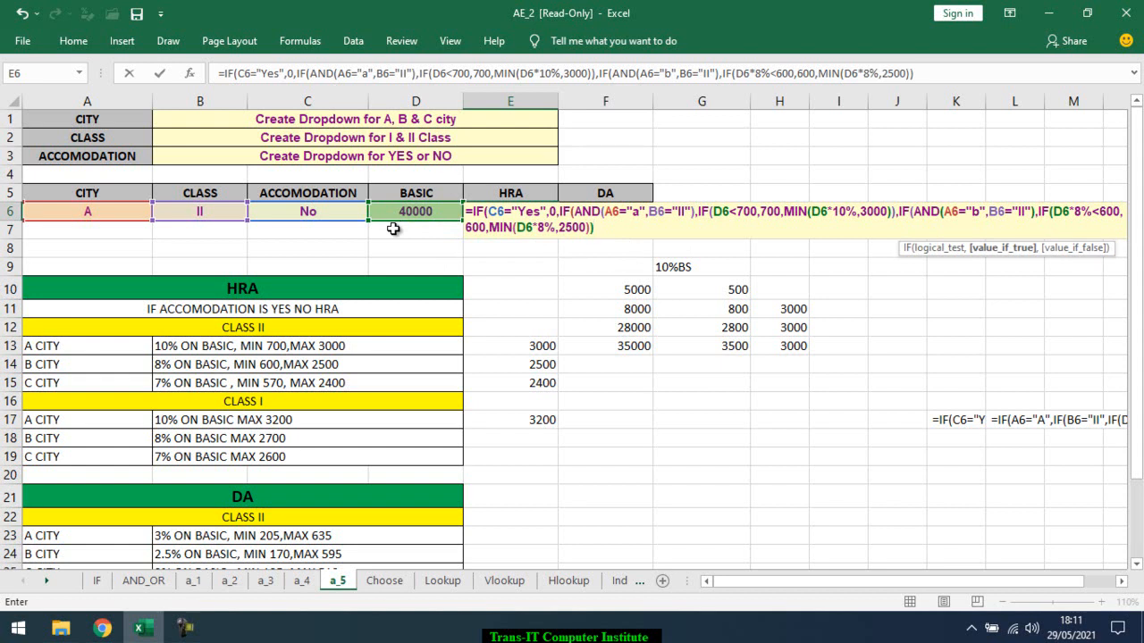
type(",")
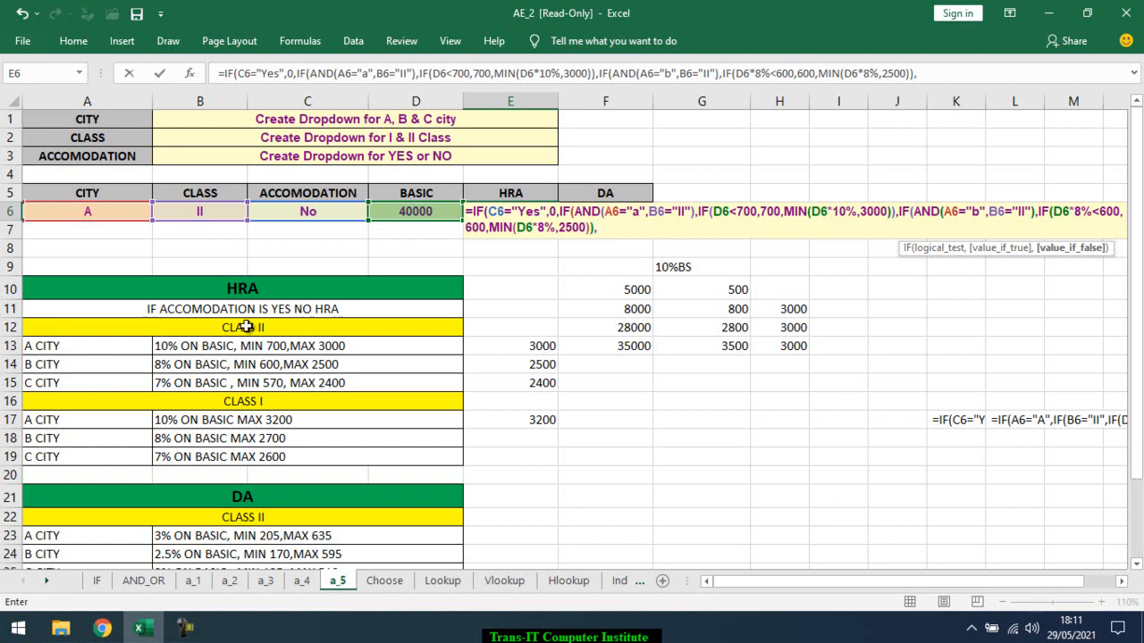
Nest a further IF in the E6 formula with the test AND(A6="c",B6="II")
type("IF(")
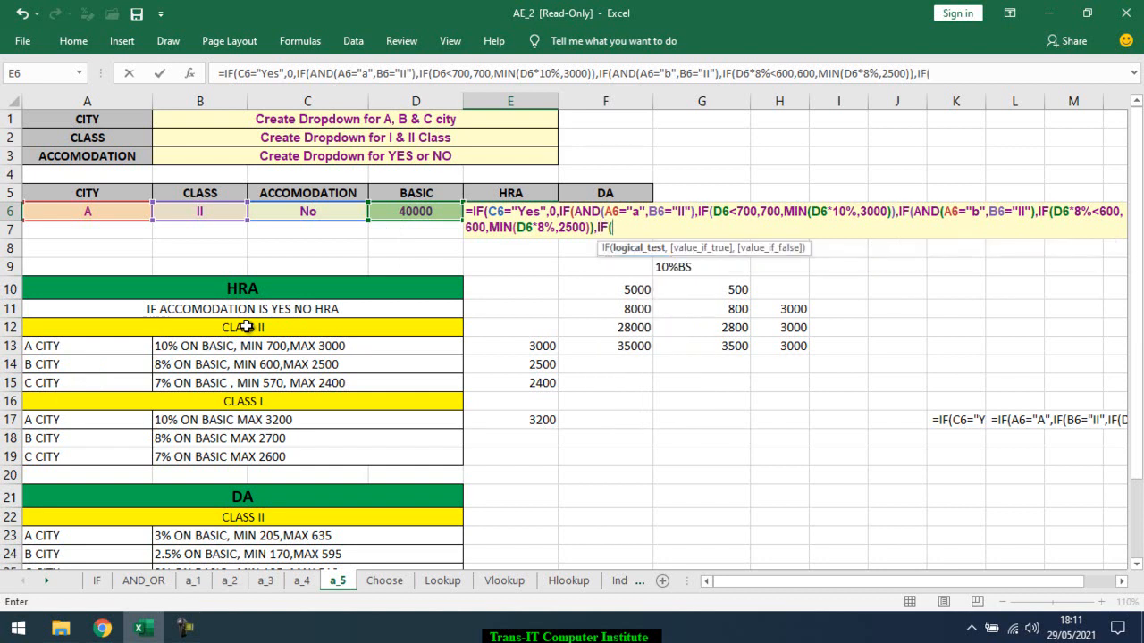
type("AND(")
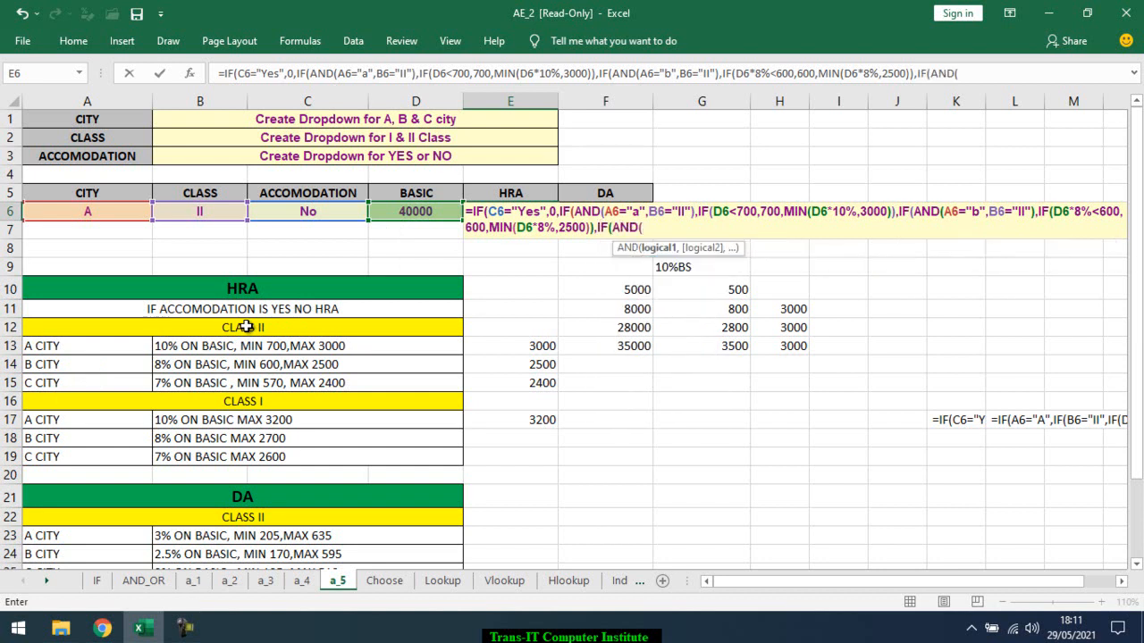
left_click(43, 214)
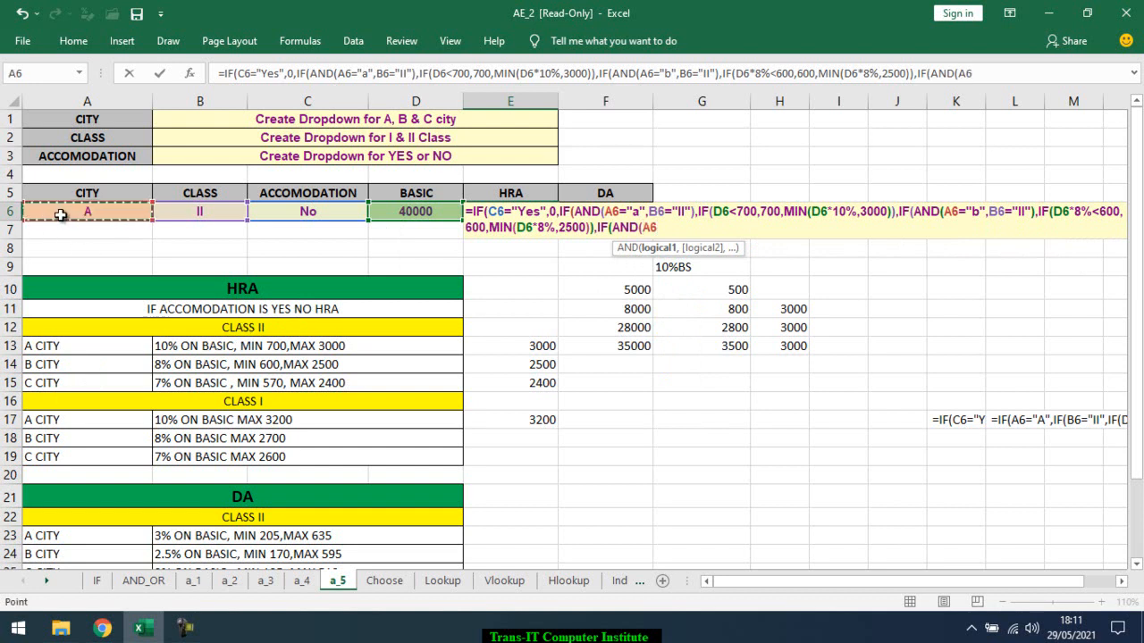
type("=")
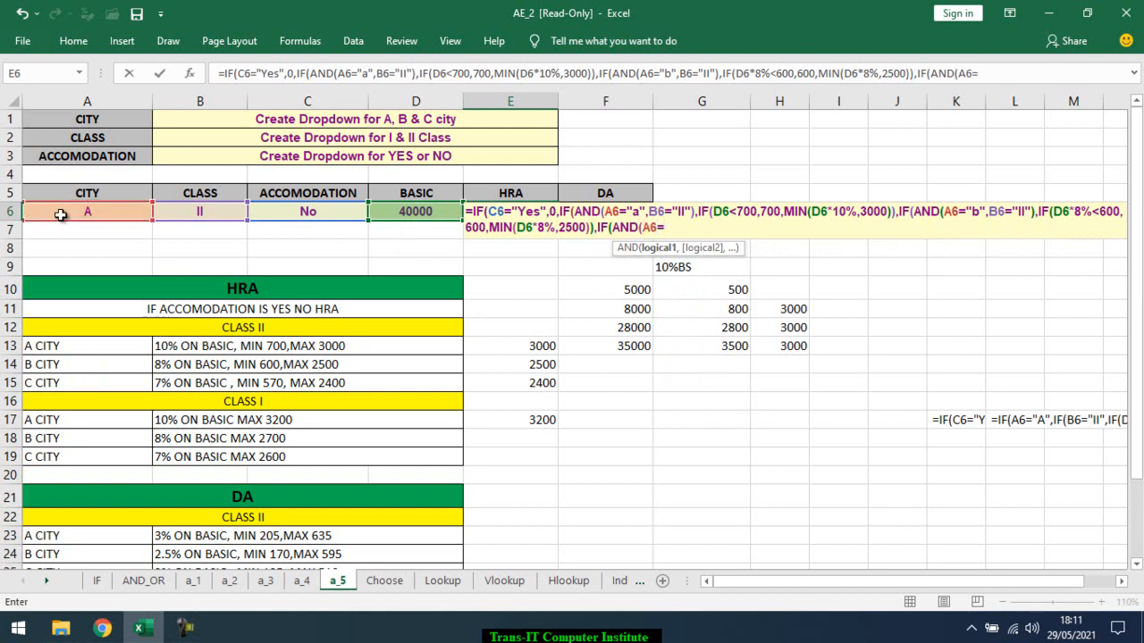
type("\"c\",")
left_click(176, 206)
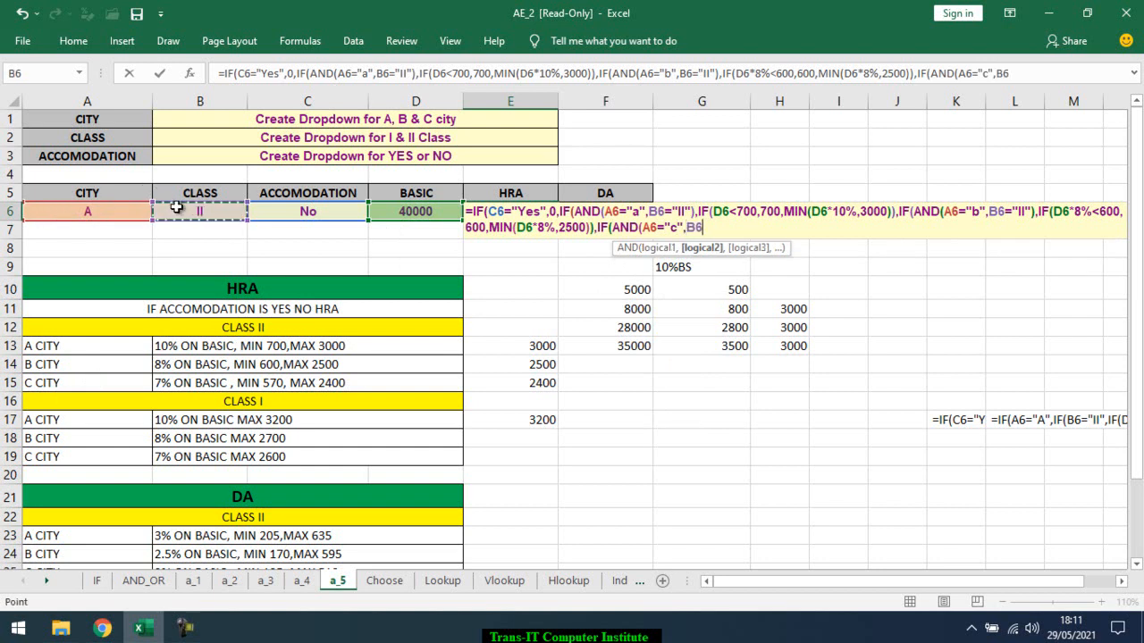
type("=")
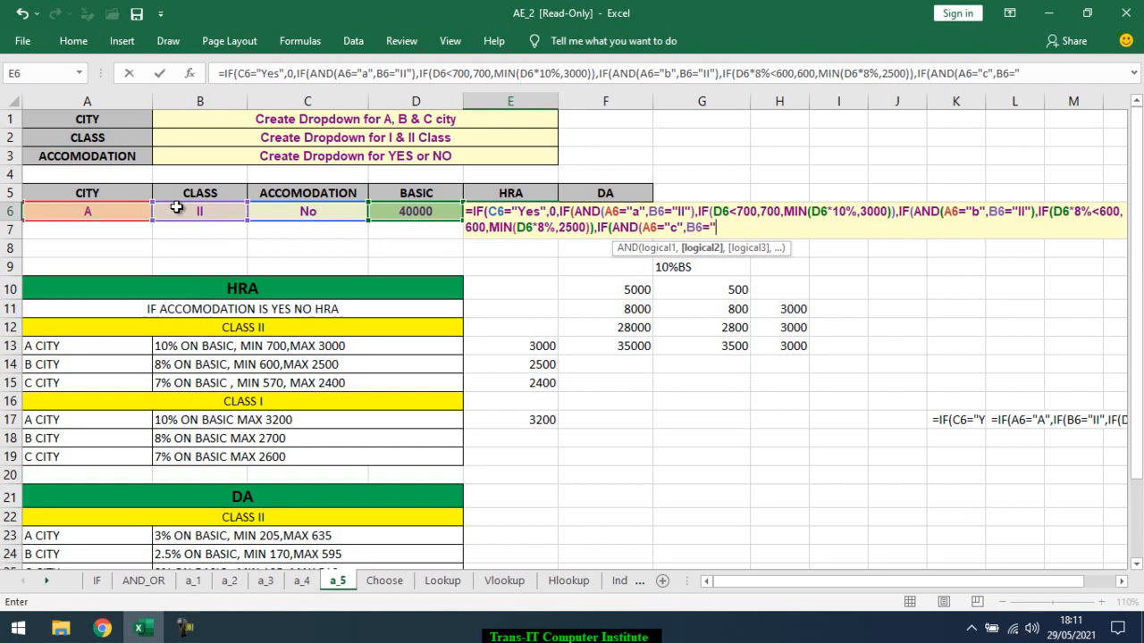
type("\"II\")")
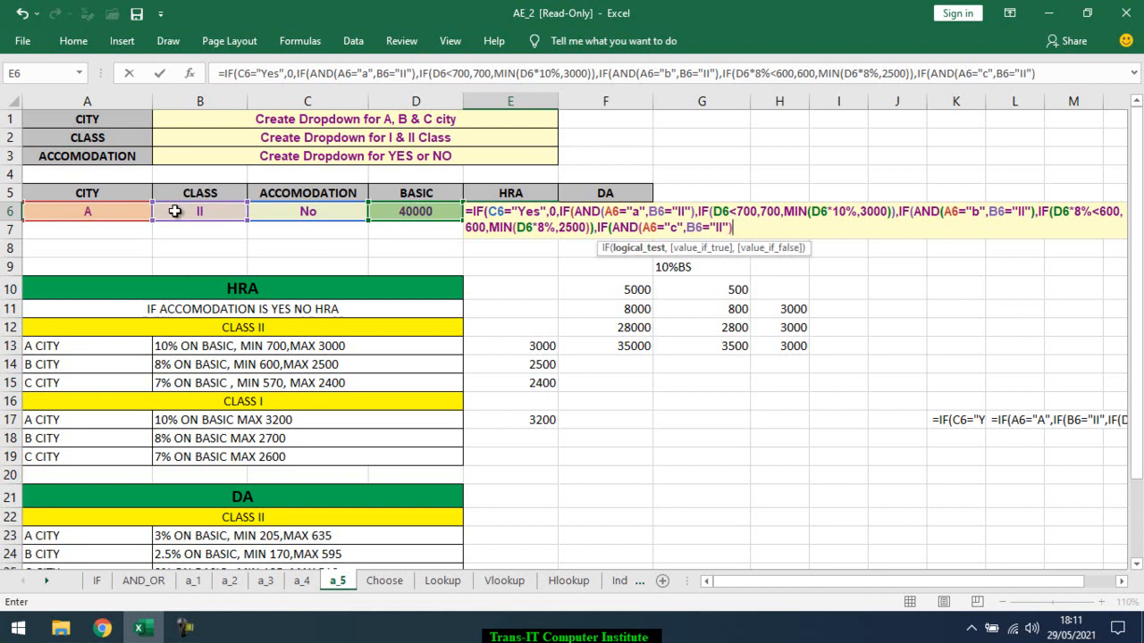
type(",IF(")
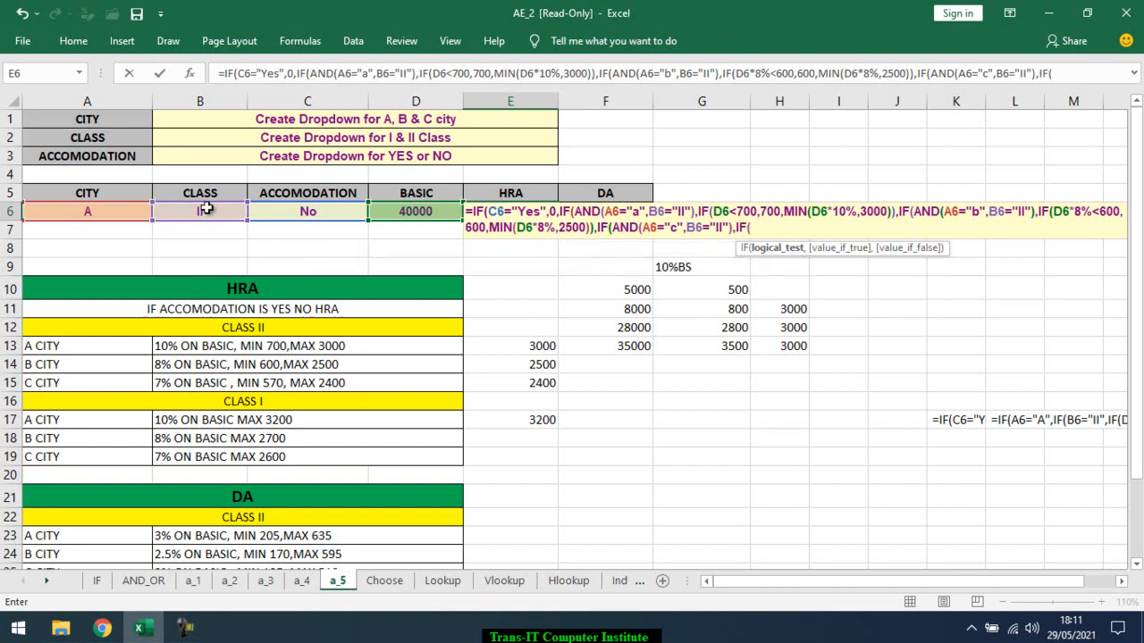
Add an inner IF for C city, class II to the E6 formula with the test D6*7%<570 and 570 as its true value
left_click(433, 219)
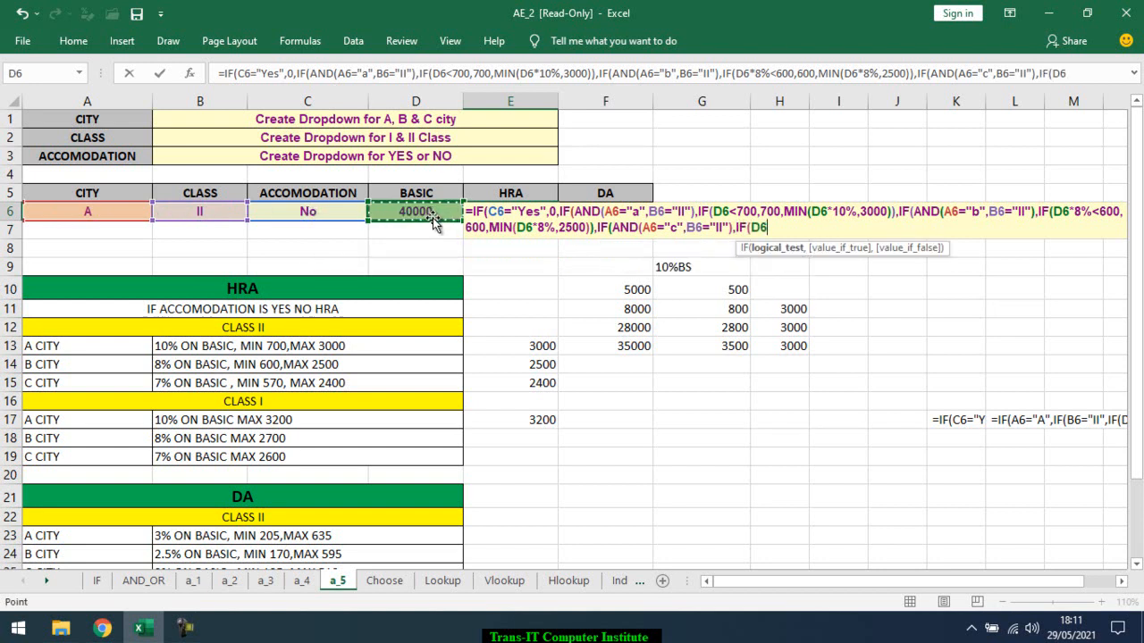
type("*")
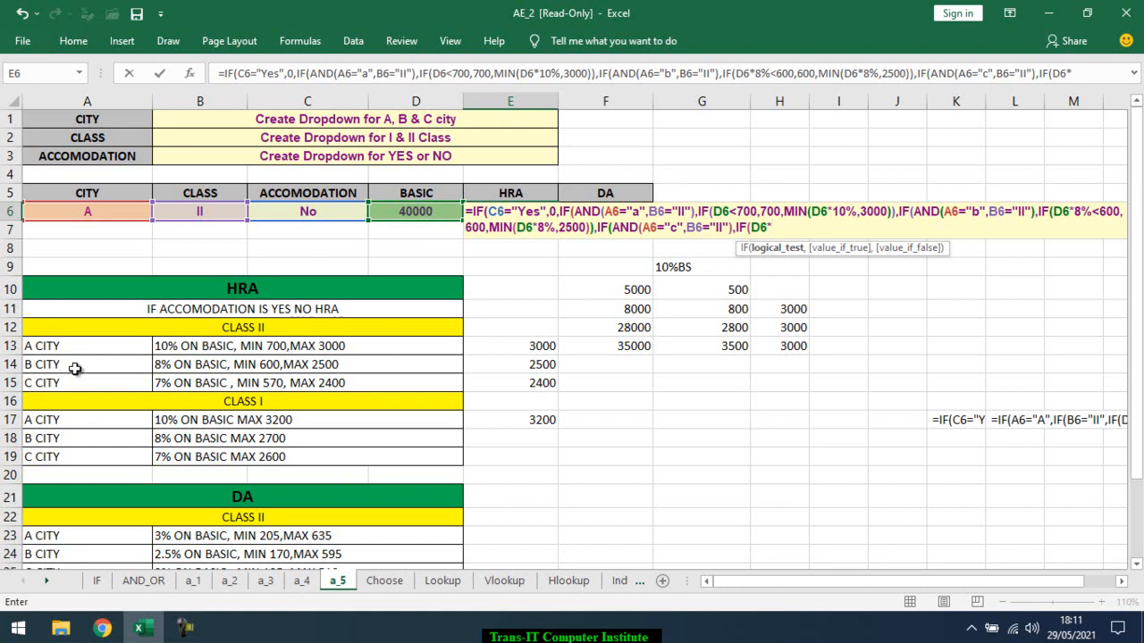
type("7%<57")
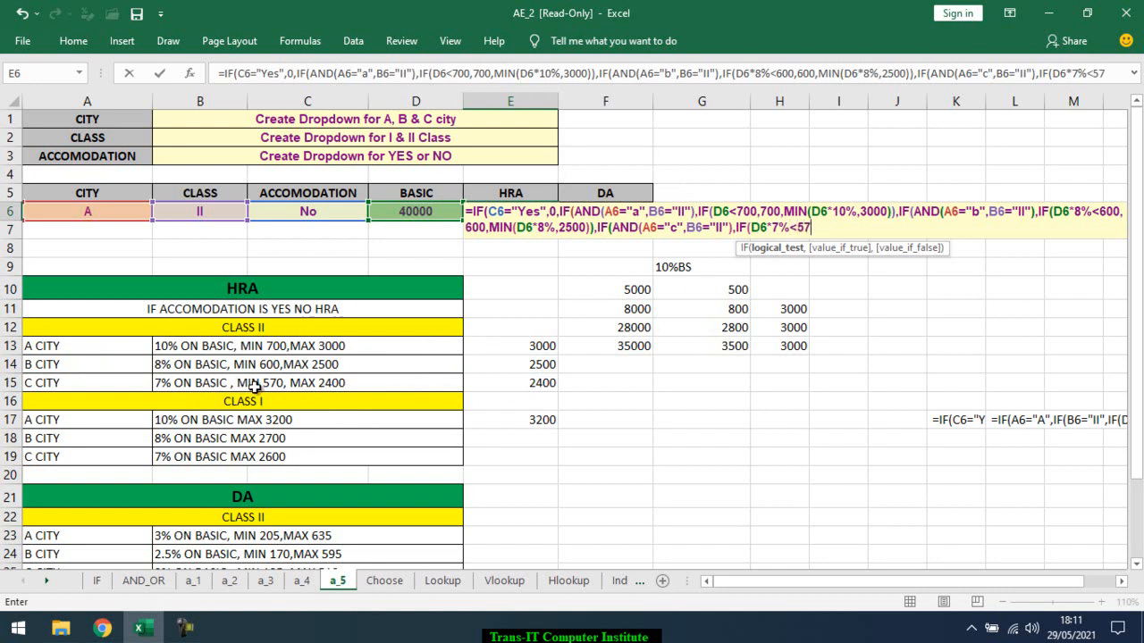
type("0,")
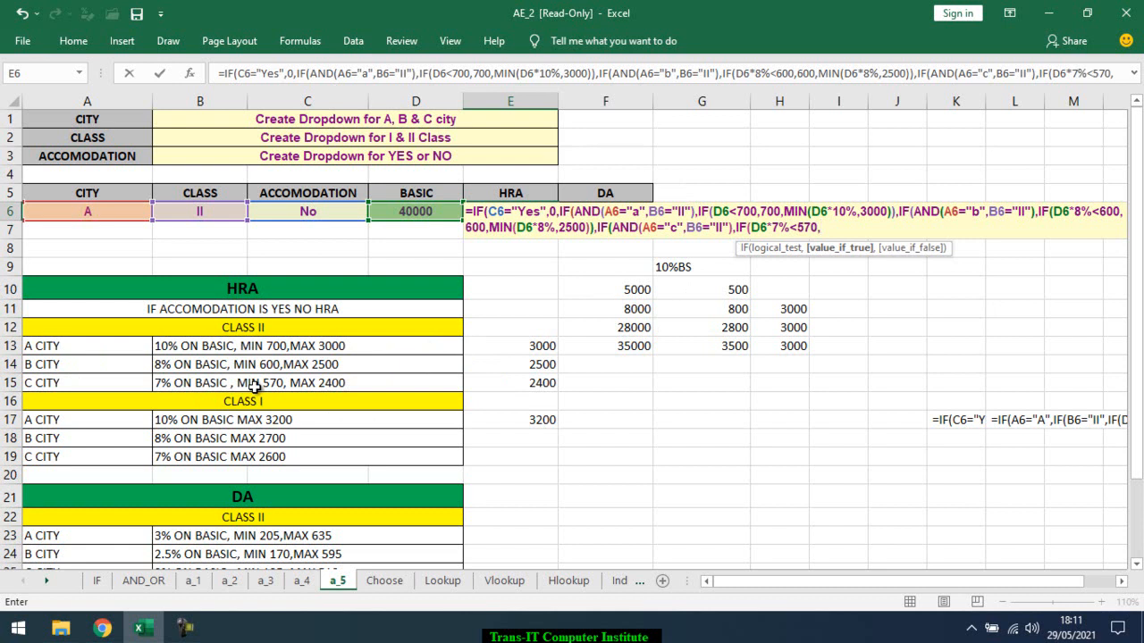
type("570,")
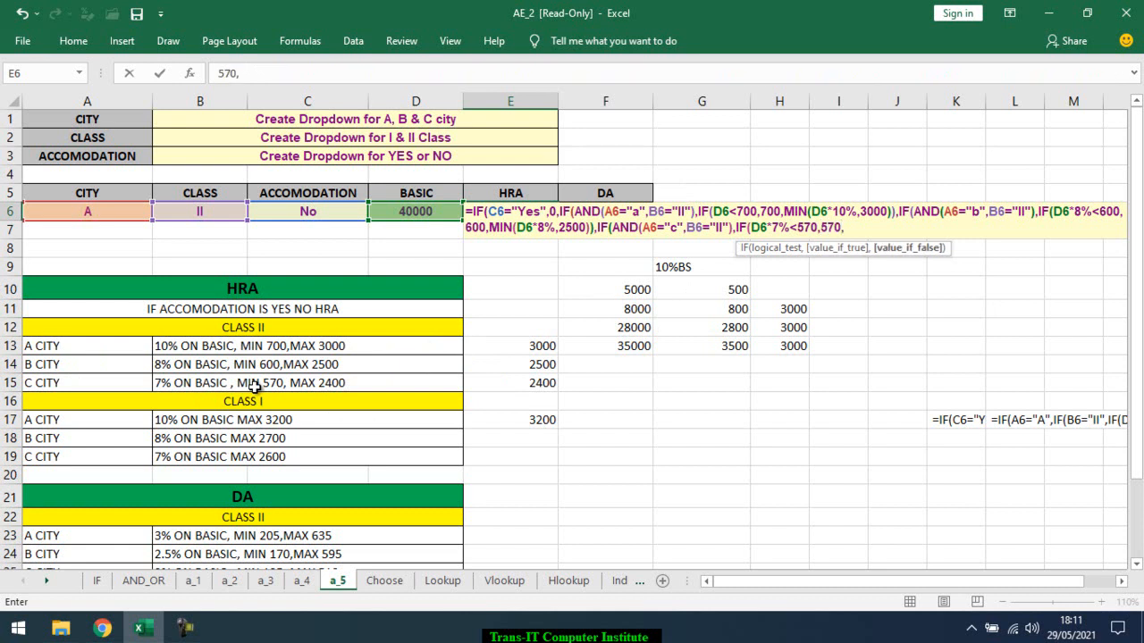
type("MIN(")
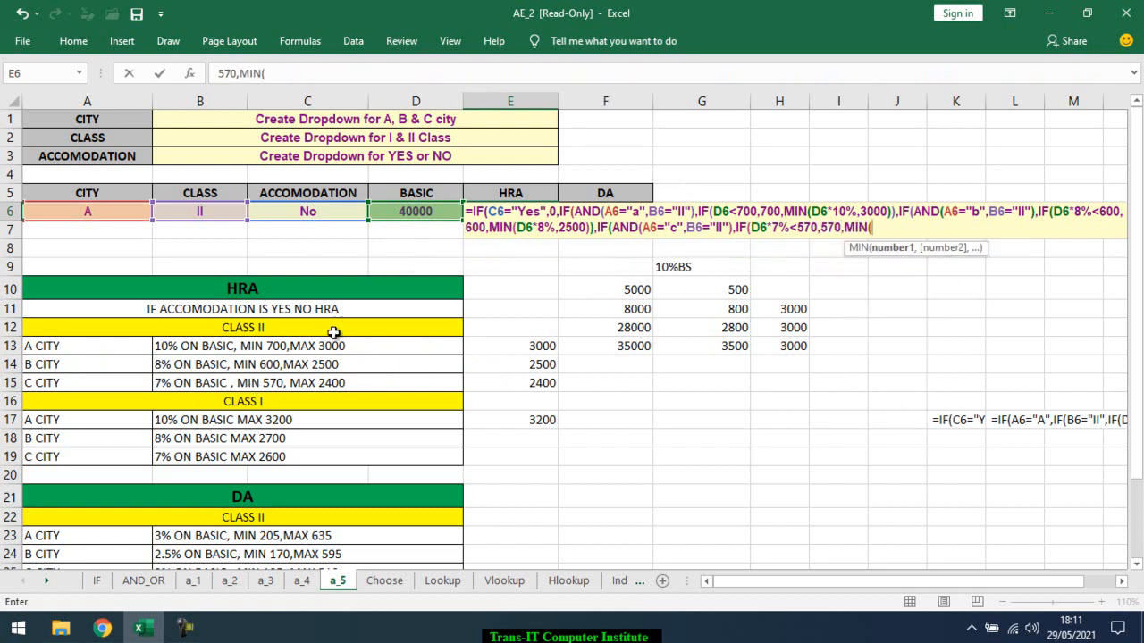
Enter MIN(D6*7%,2400) as the C-city inner IF's false value in E6, close that IF and open the outer IF's false value
left_click(418, 223)
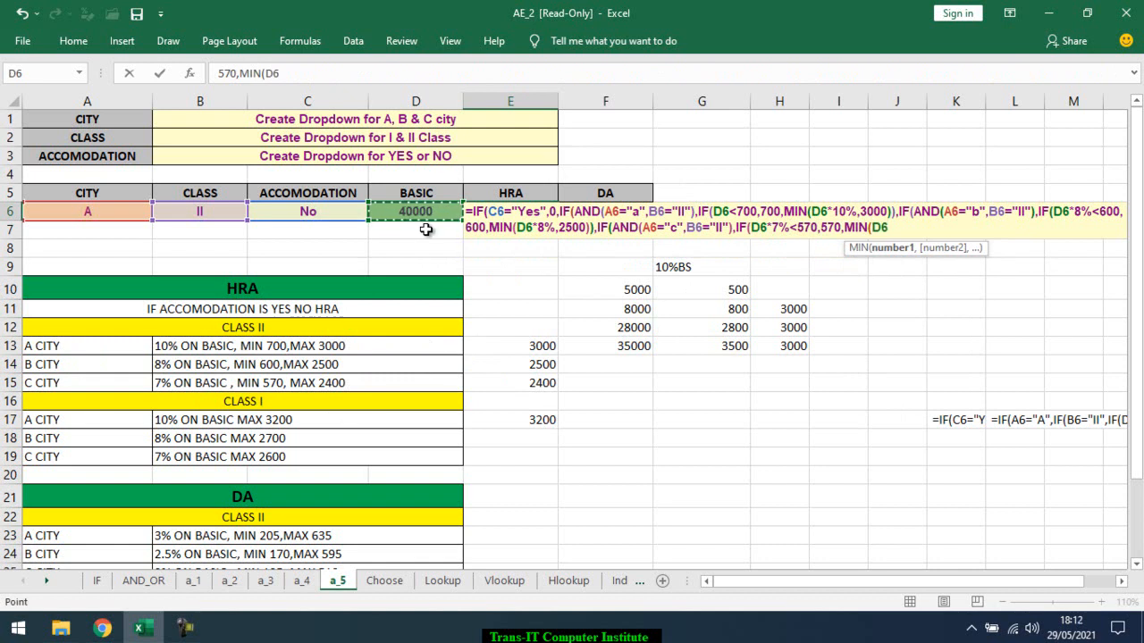
type("*7%")
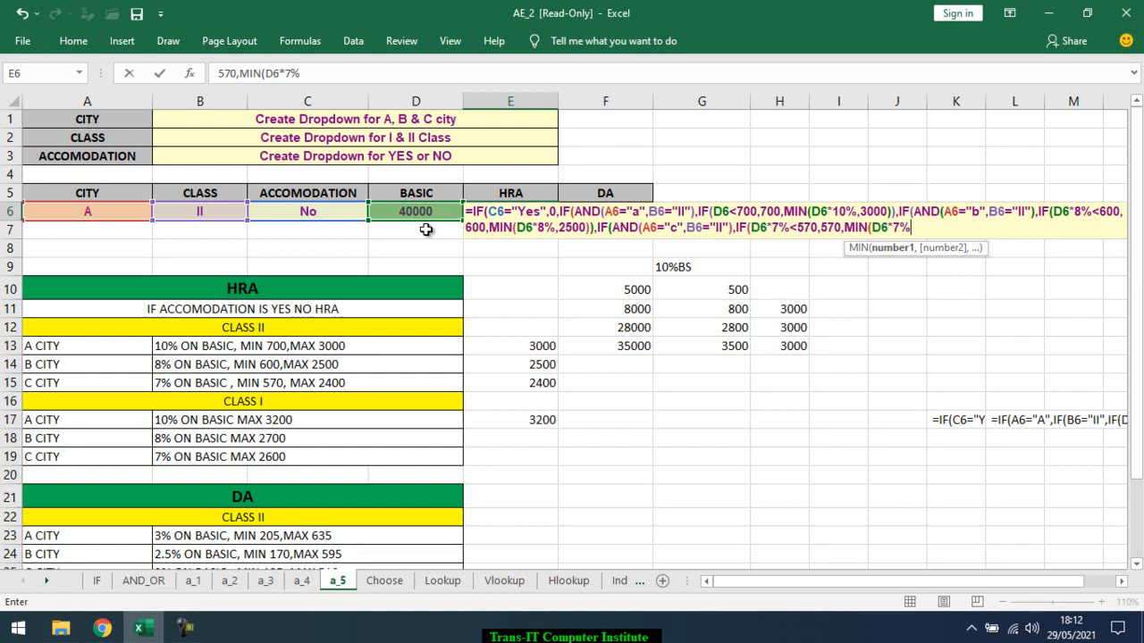
type(",")
type("14")
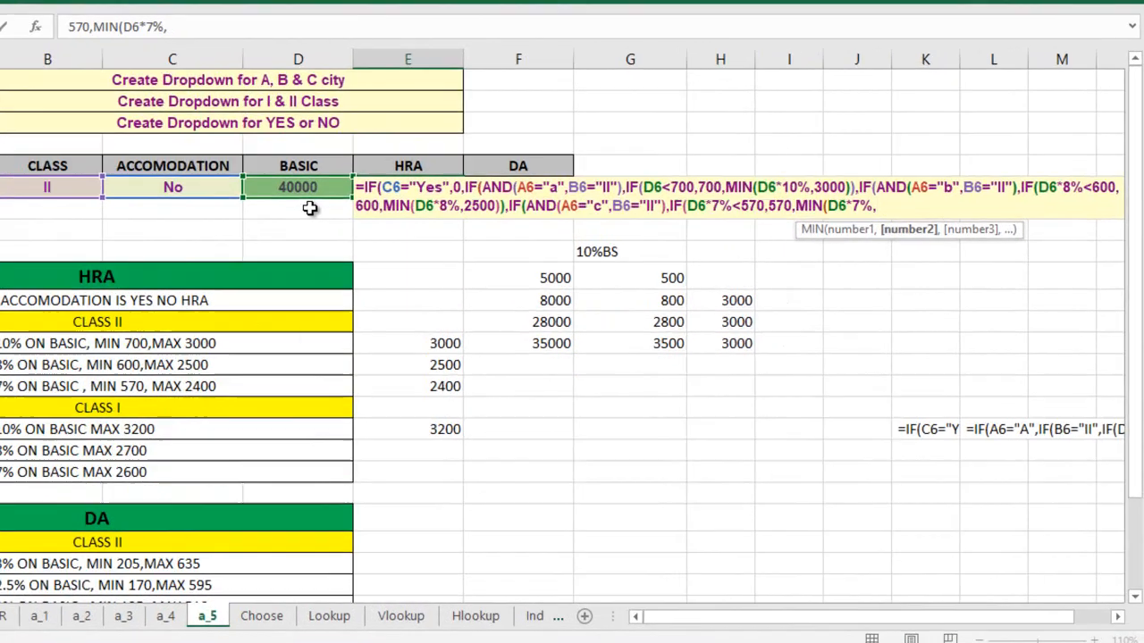
type("00")
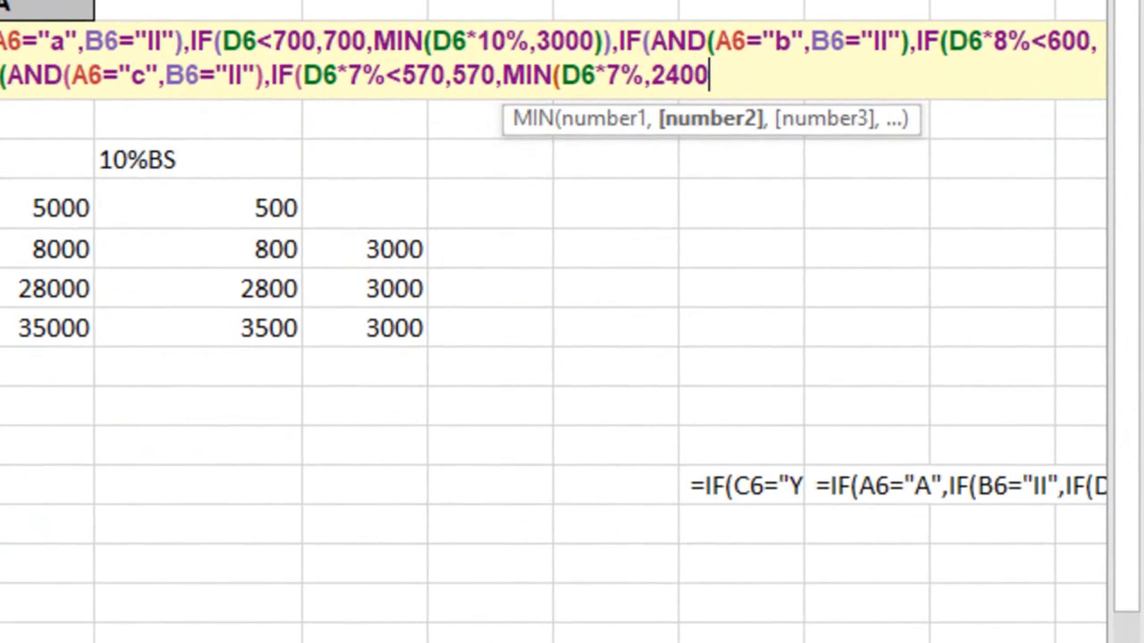
type("))")
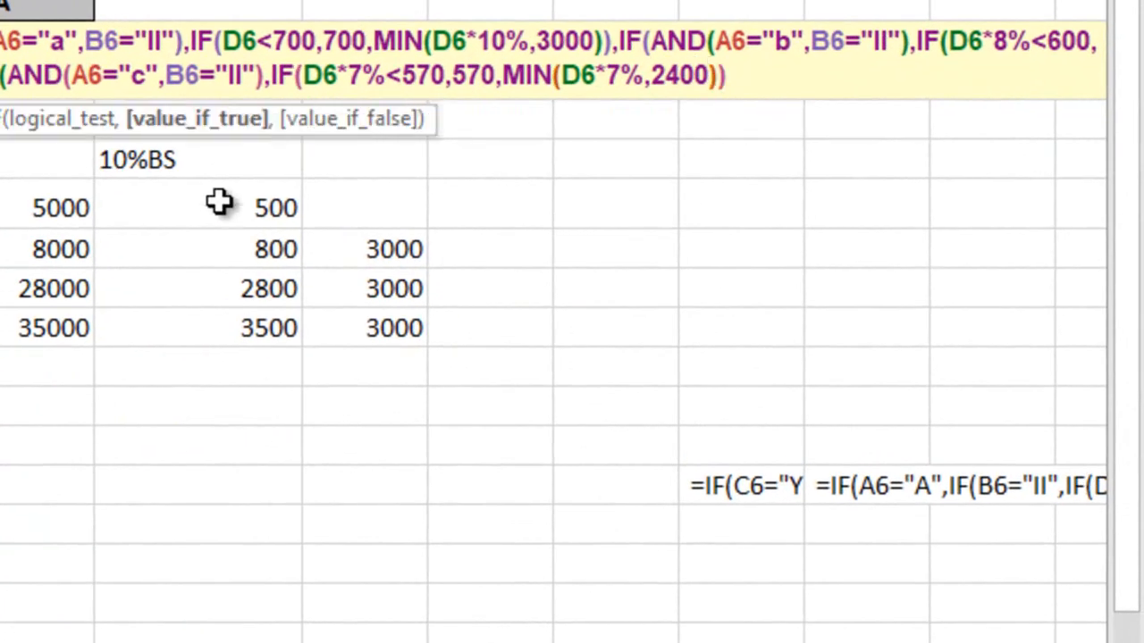
type(",")
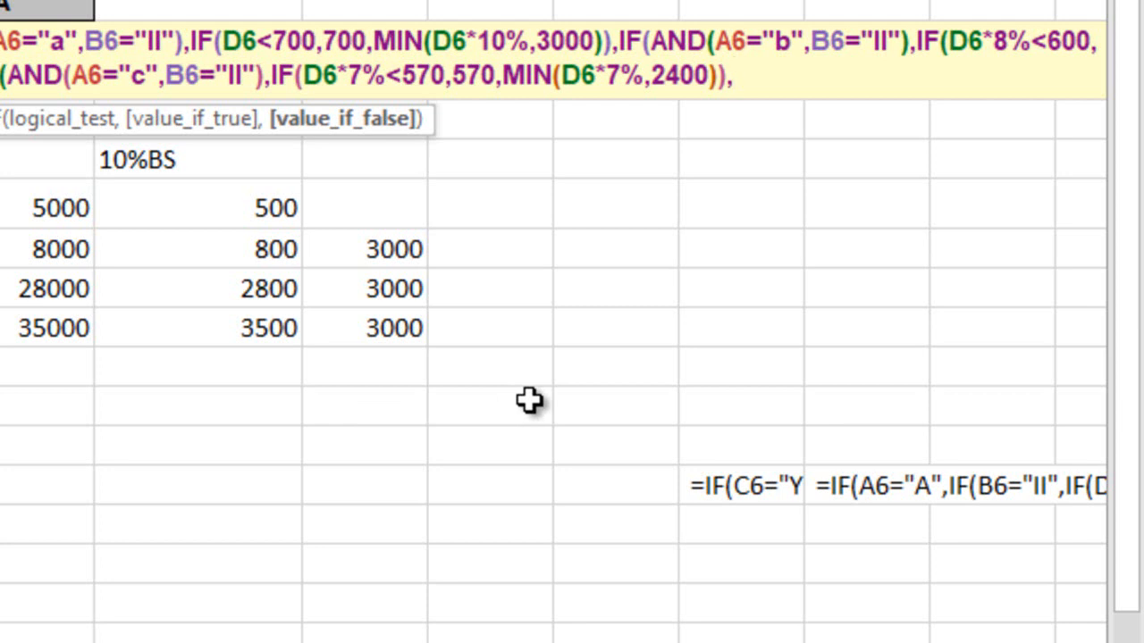
Nest a further IF in the E6 formula with the test AND(A6="a",B6="I")
type("if(")
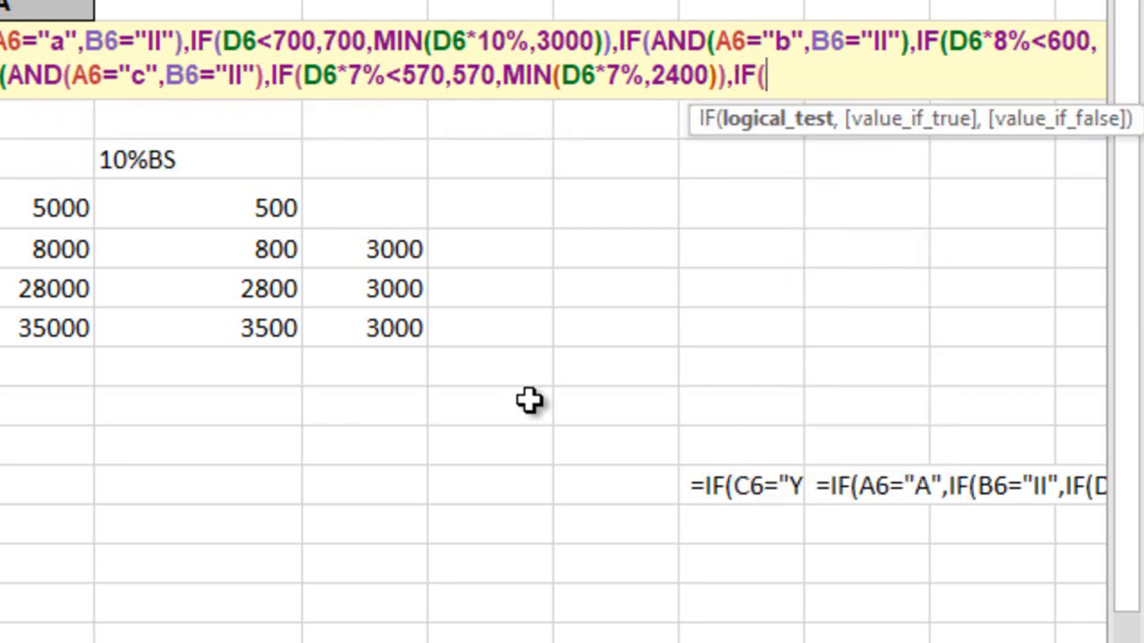
type("and(")
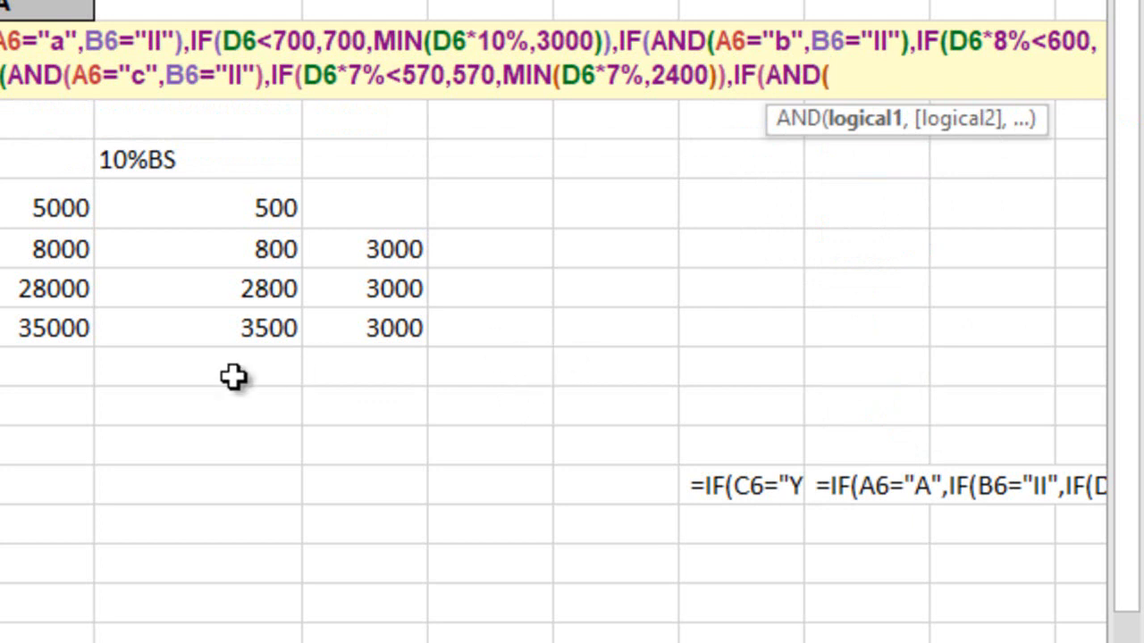
type("A6")
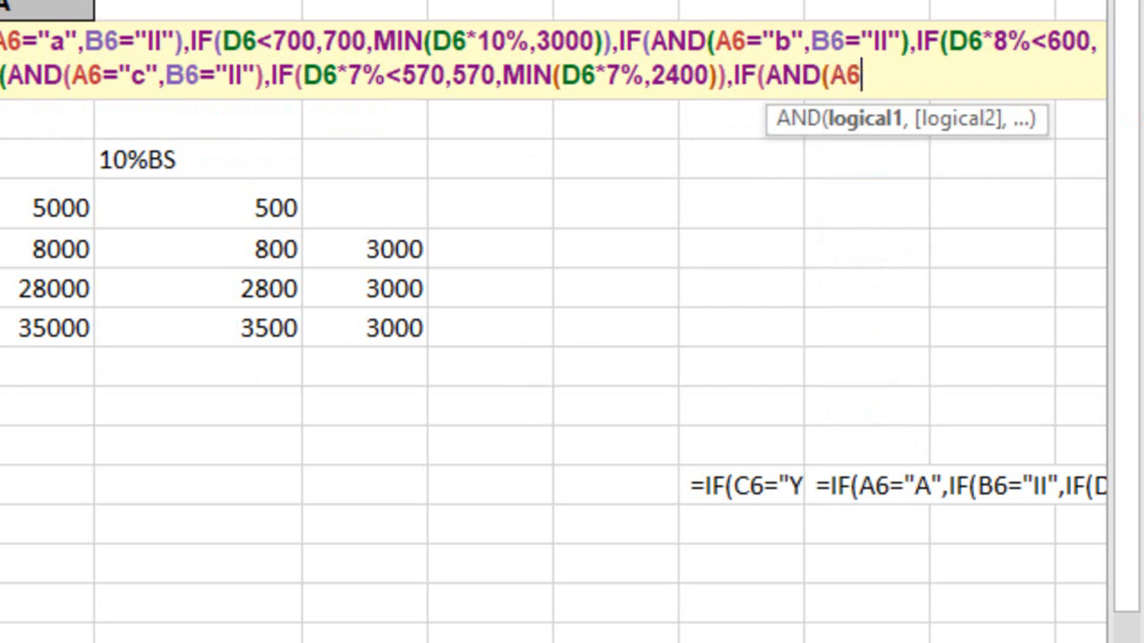
type("=\"a\",")
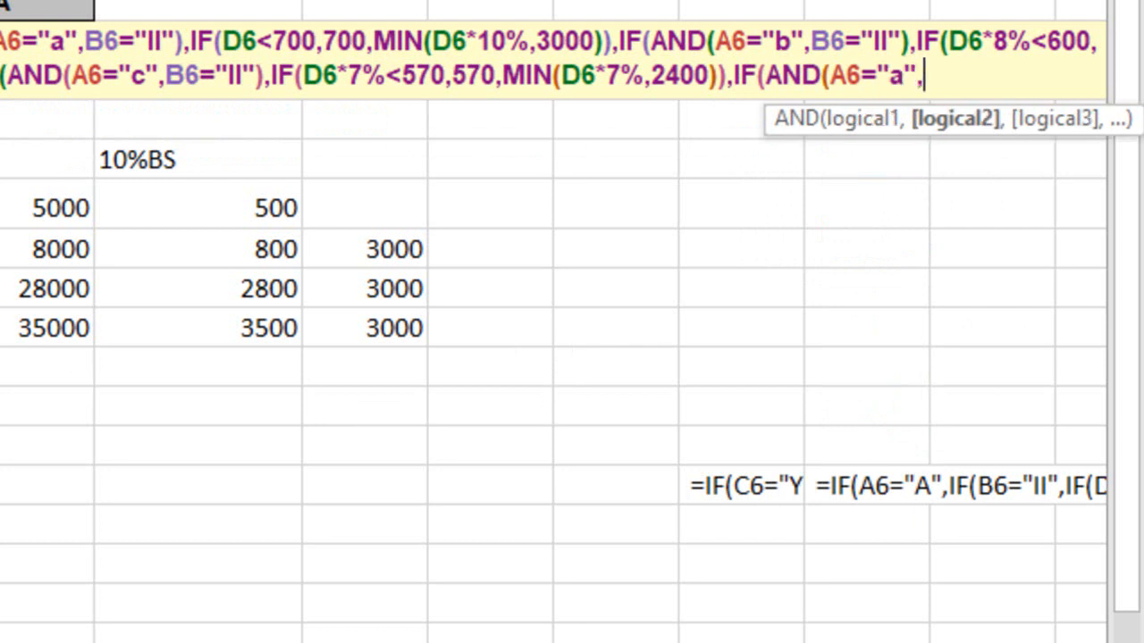
type("B6")
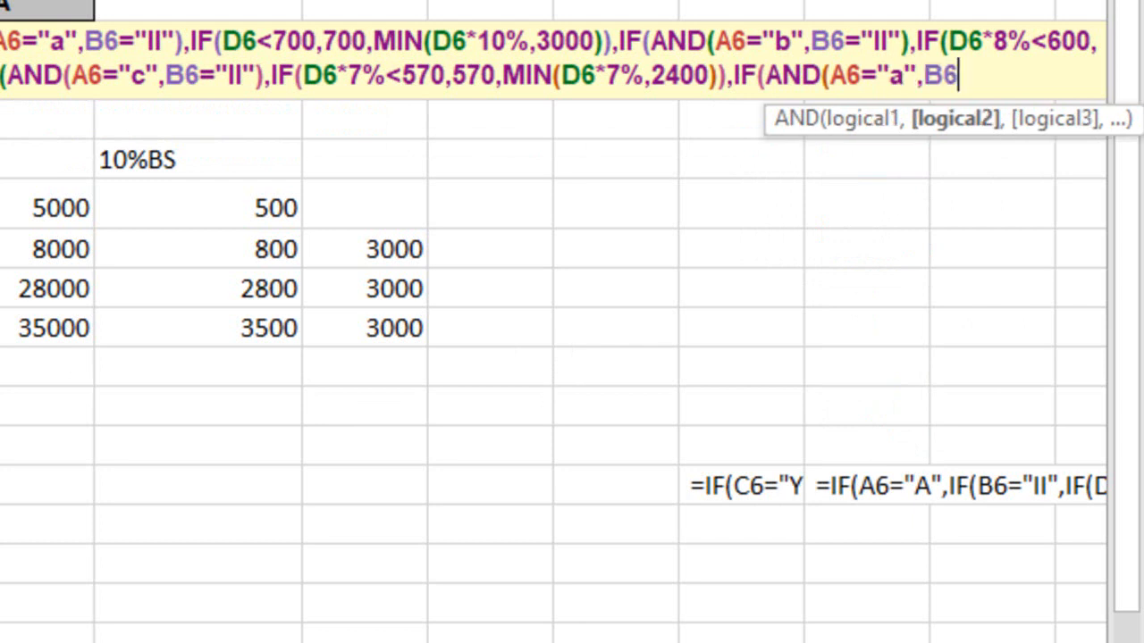
type("=\"I\")")
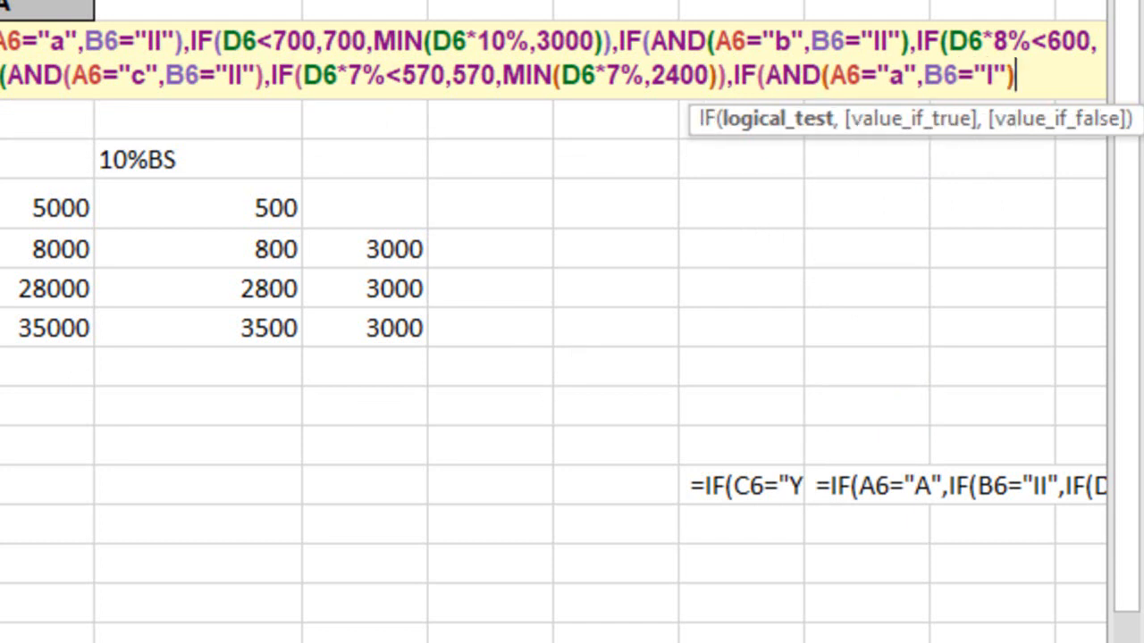
type(",")
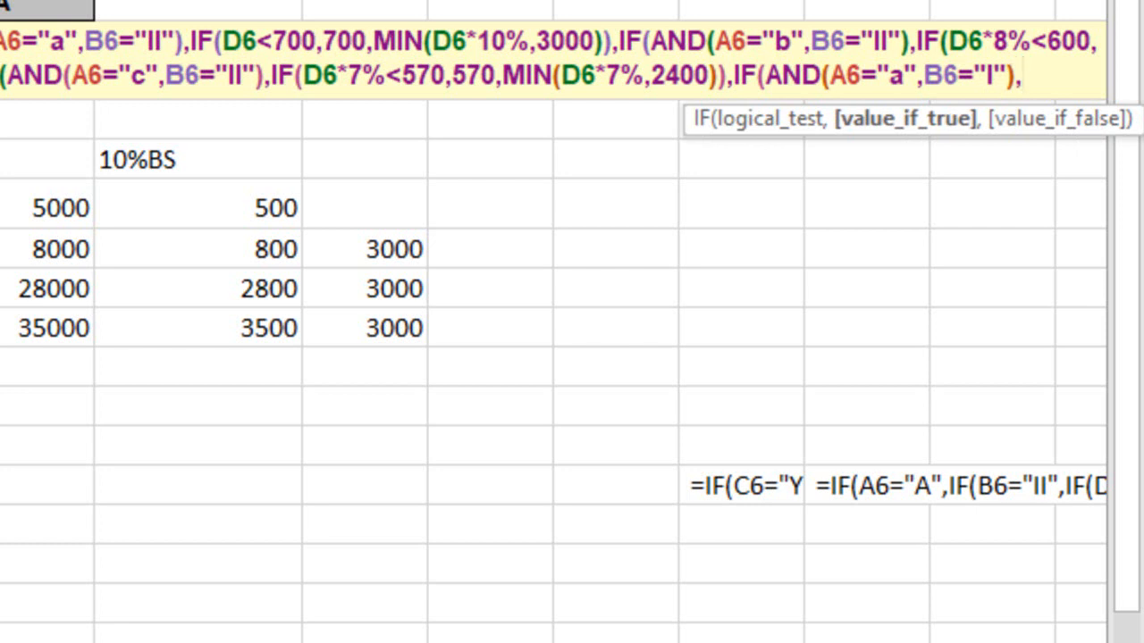
type("min")
Enter MIN(D6*10%,3200) as the true value for A city, class I and commit the E6 formula
key("Tab")
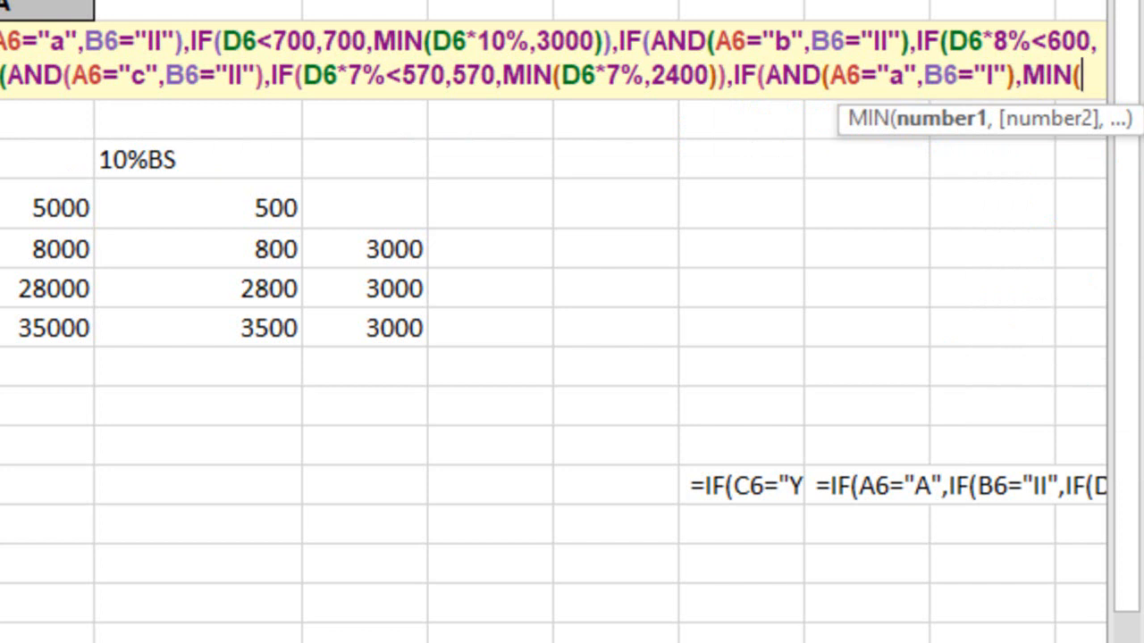
type("D6*")
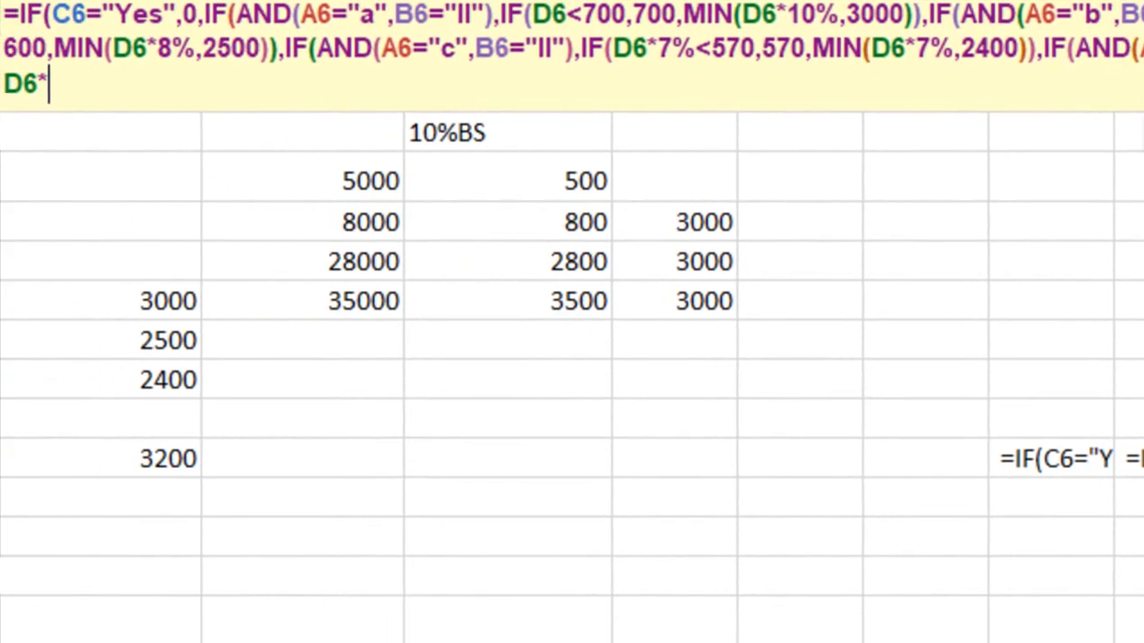
type("10")
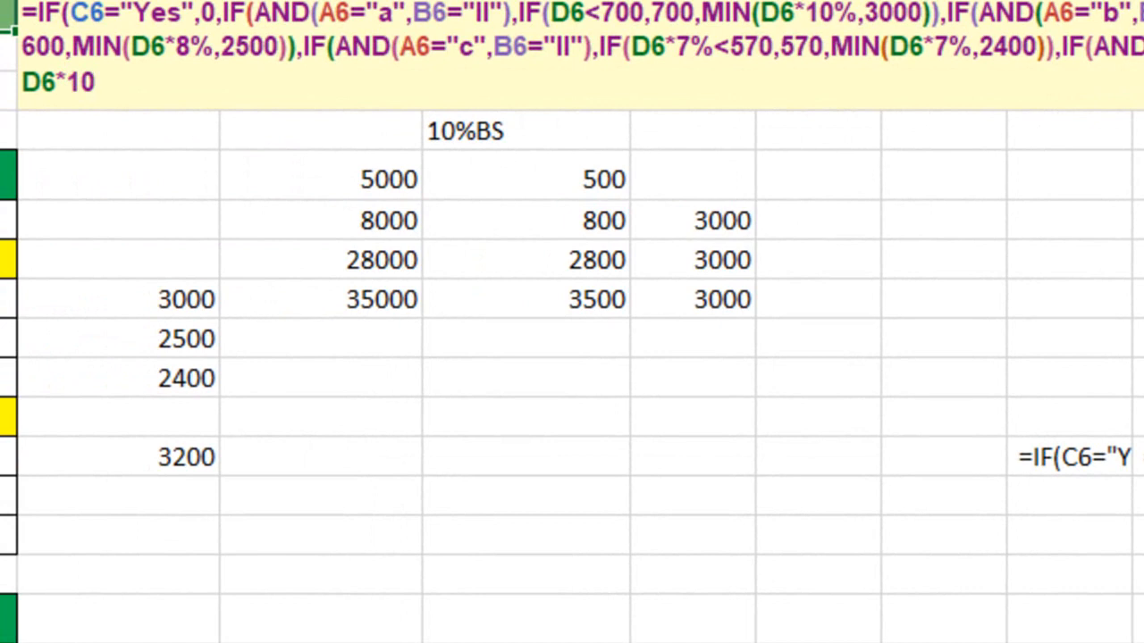
type("%,3200")
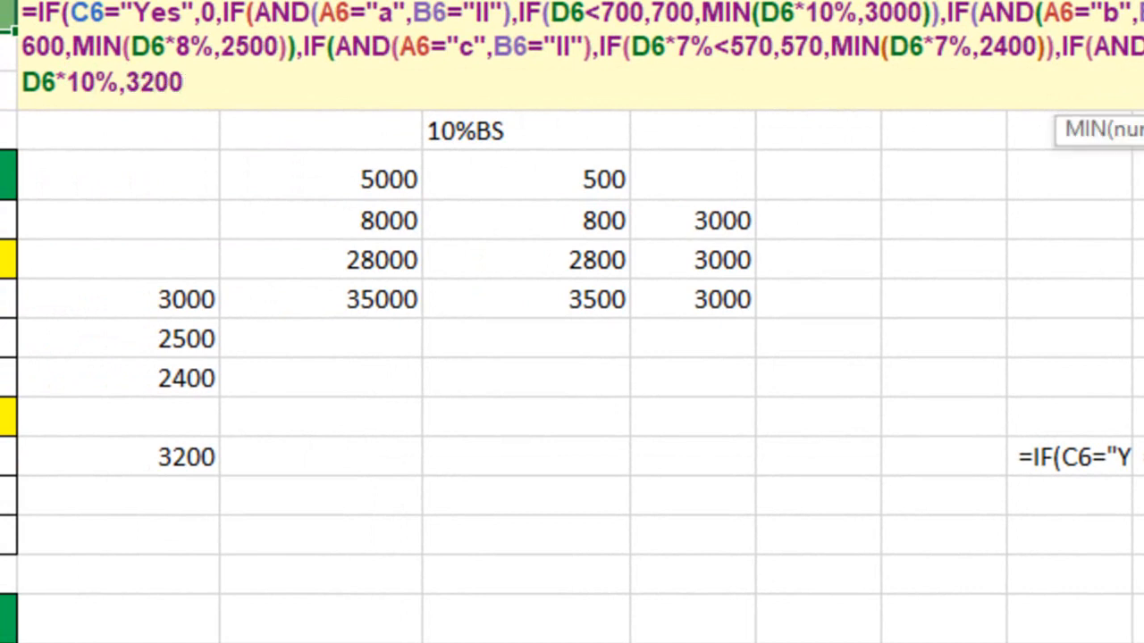
type(")")
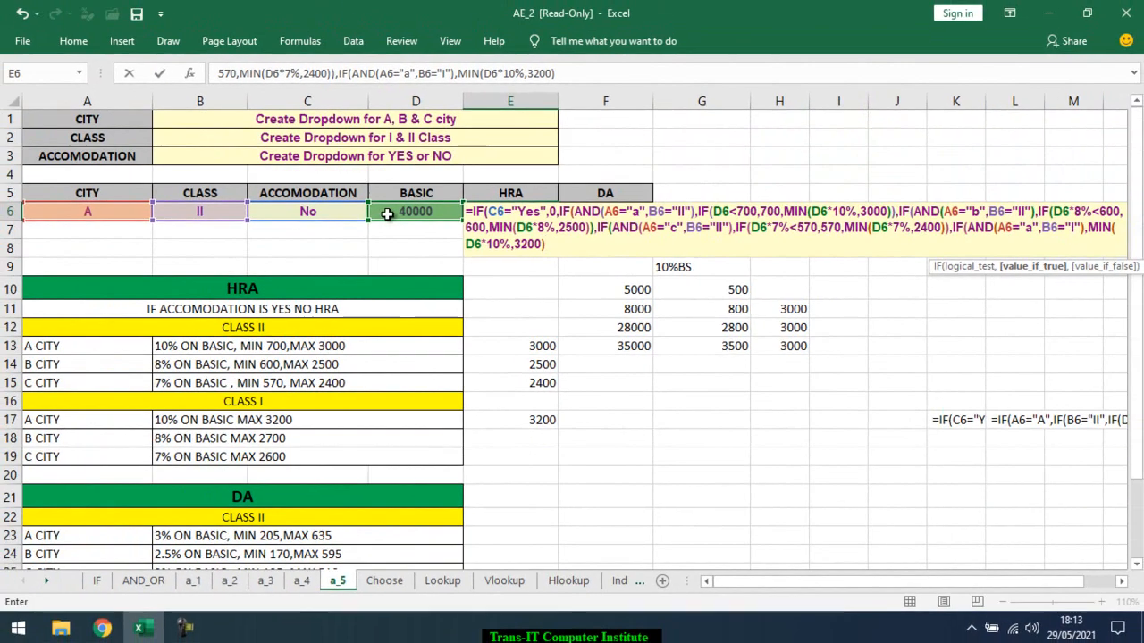
key("Return")
key("Return")
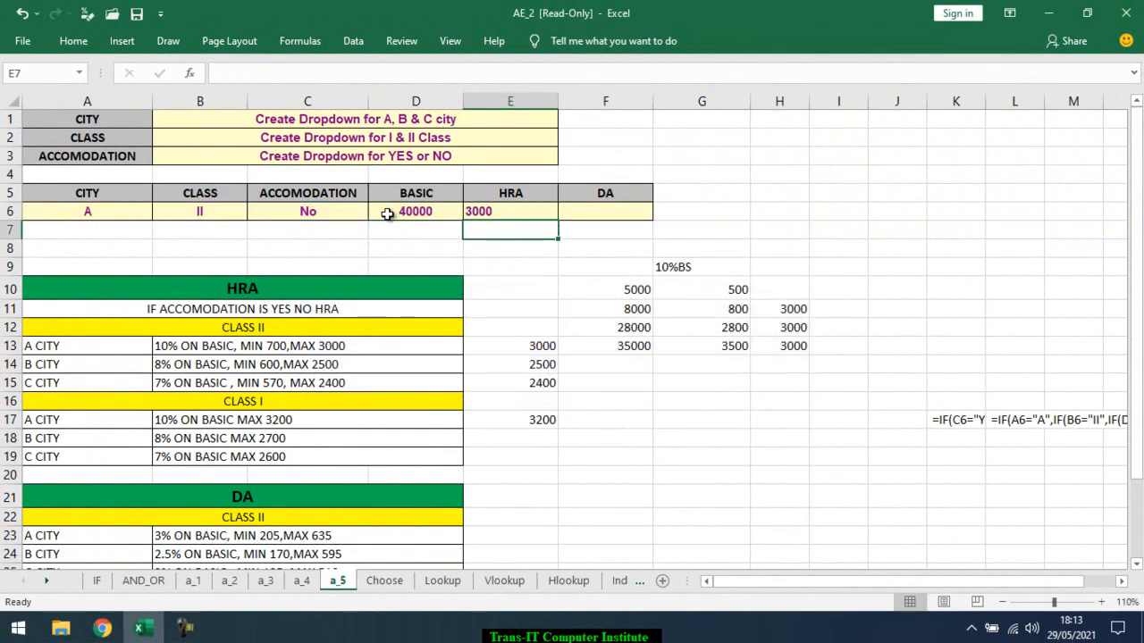
Examine the HRA result in E6 against the selected city and the class I and class II rules
left_click(533, 214)
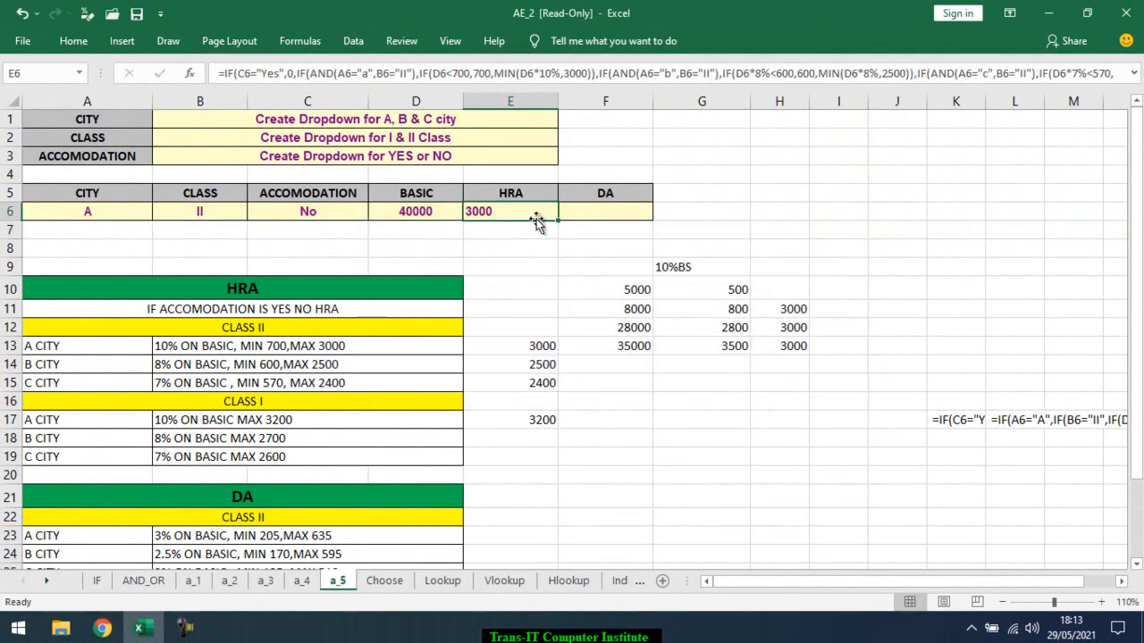
left_click_drag(123, 437, 189, 454)
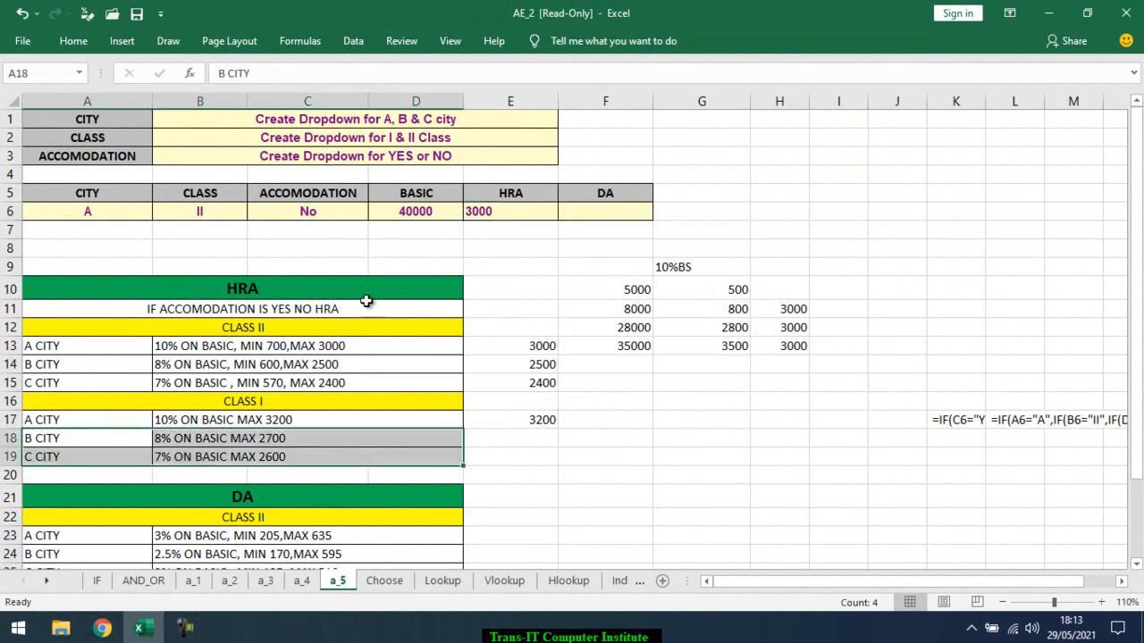
left_click(506, 212)
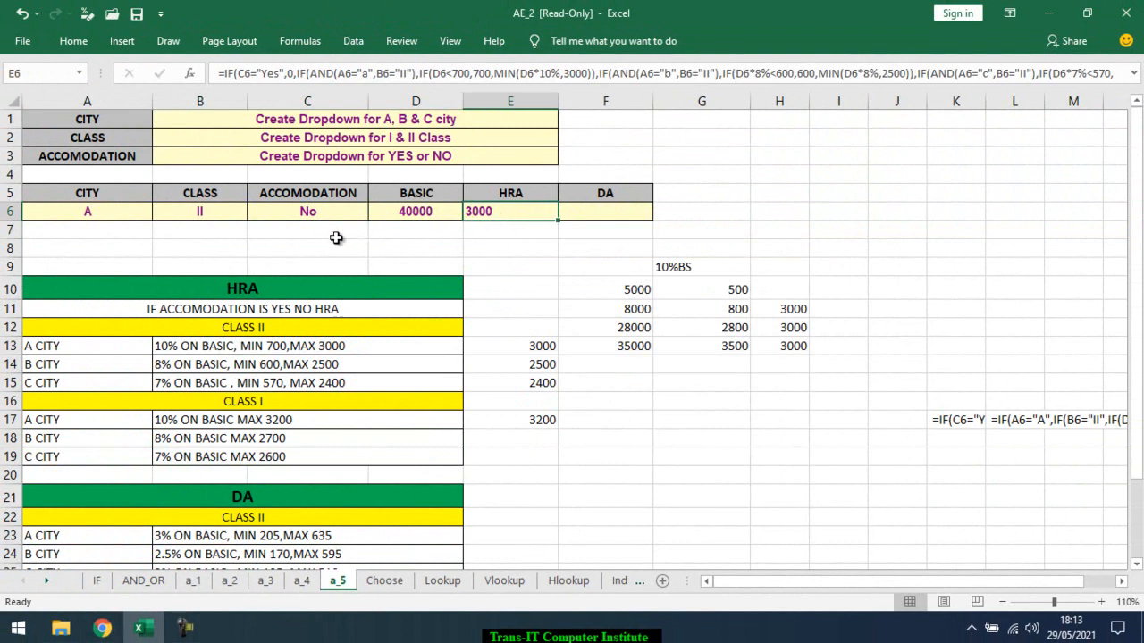
left_click(131, 216)
left_click(136, 344)
left_click(184, 327)
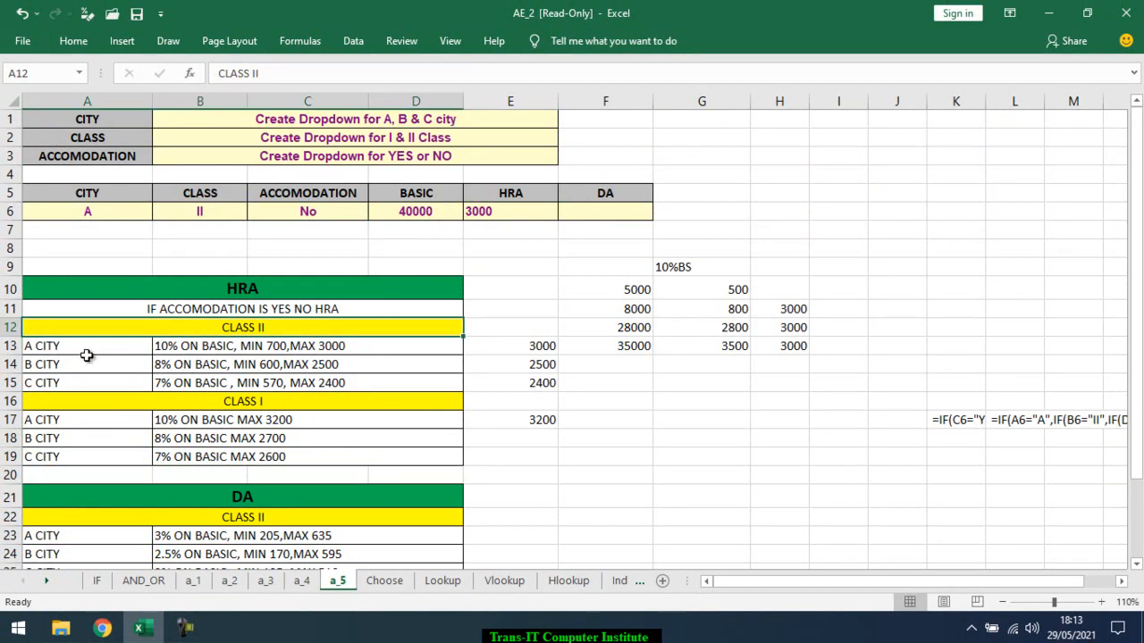
left_click(82, 346)
left_click(154, 329)
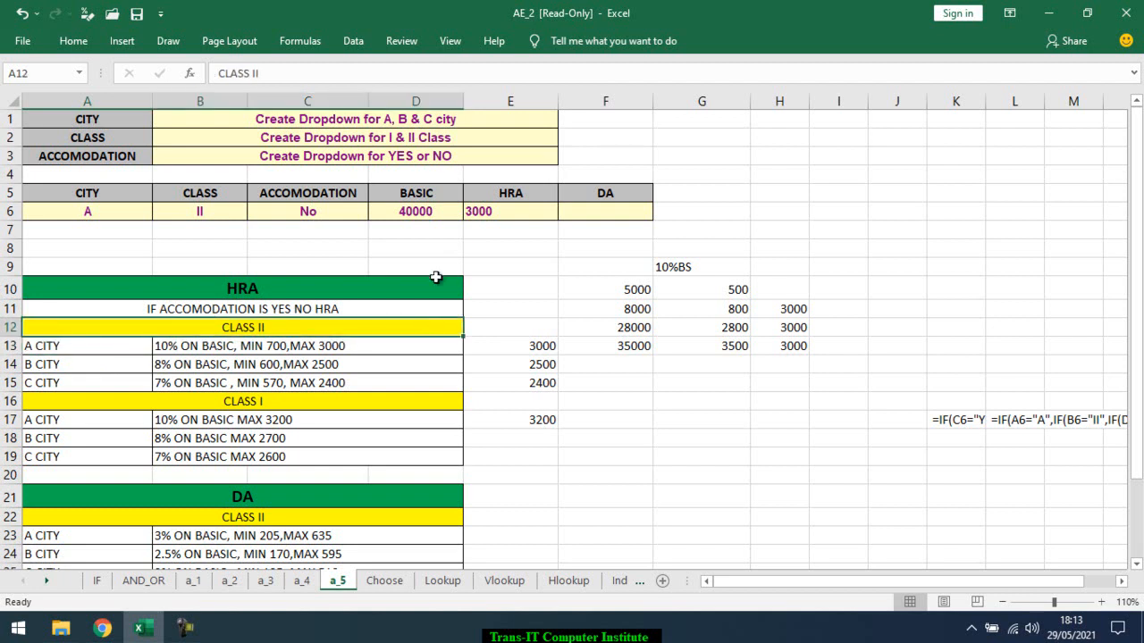
Set the basic pay in D6 to 2800
left_click(388, 216)
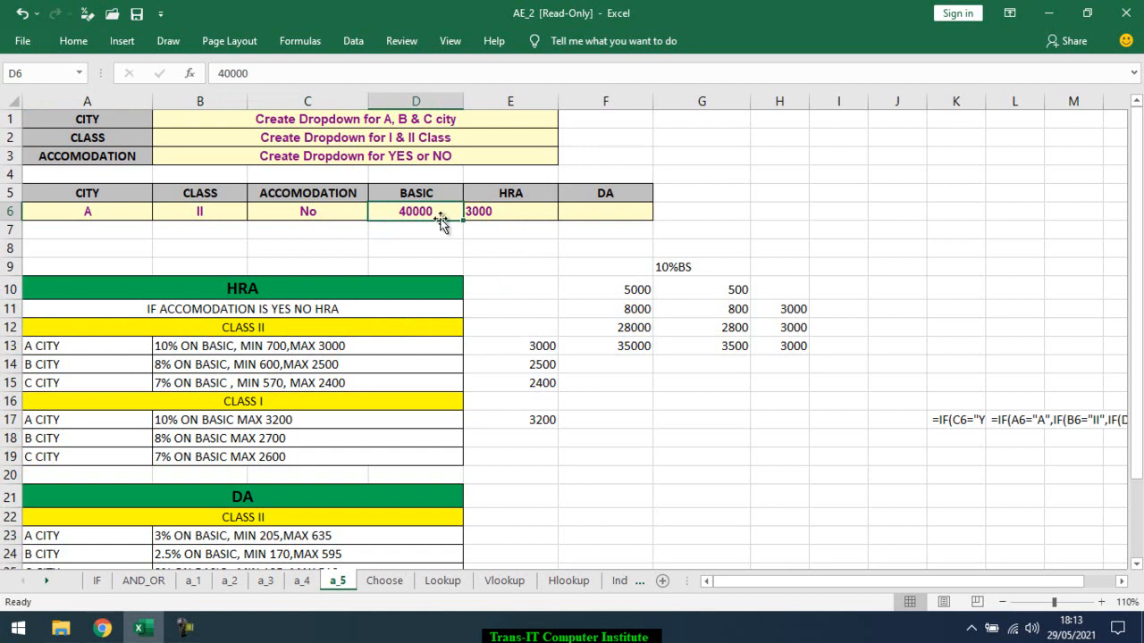
type("2800")
key("Return")
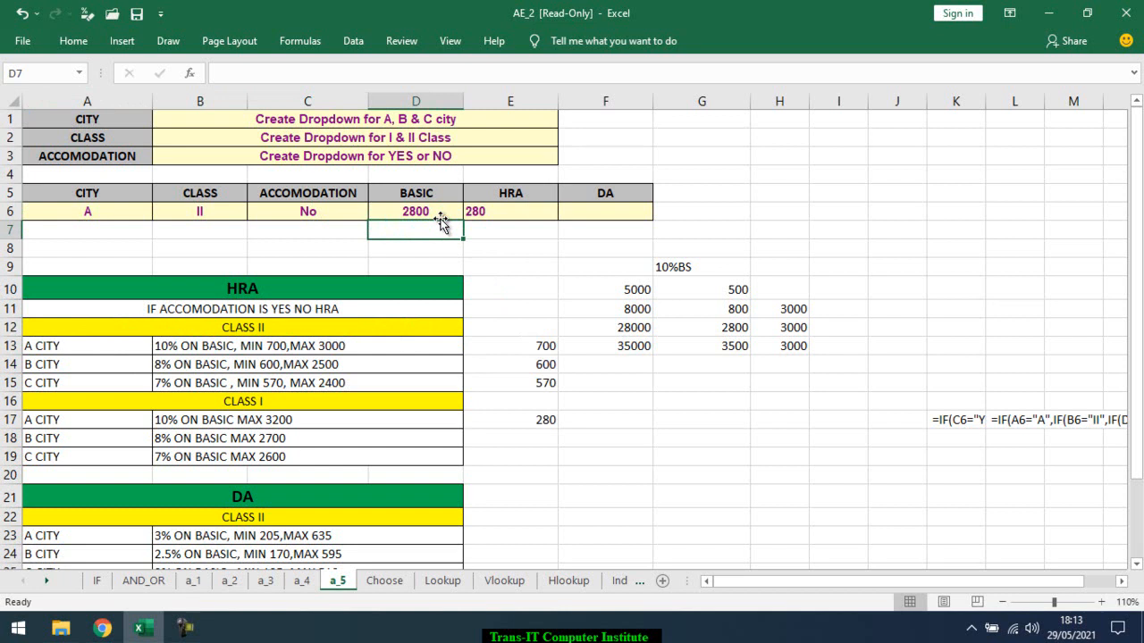
Correct the A-city, class II minimum test in the E6 formula to D6*10%<700
left_click(437, 216)
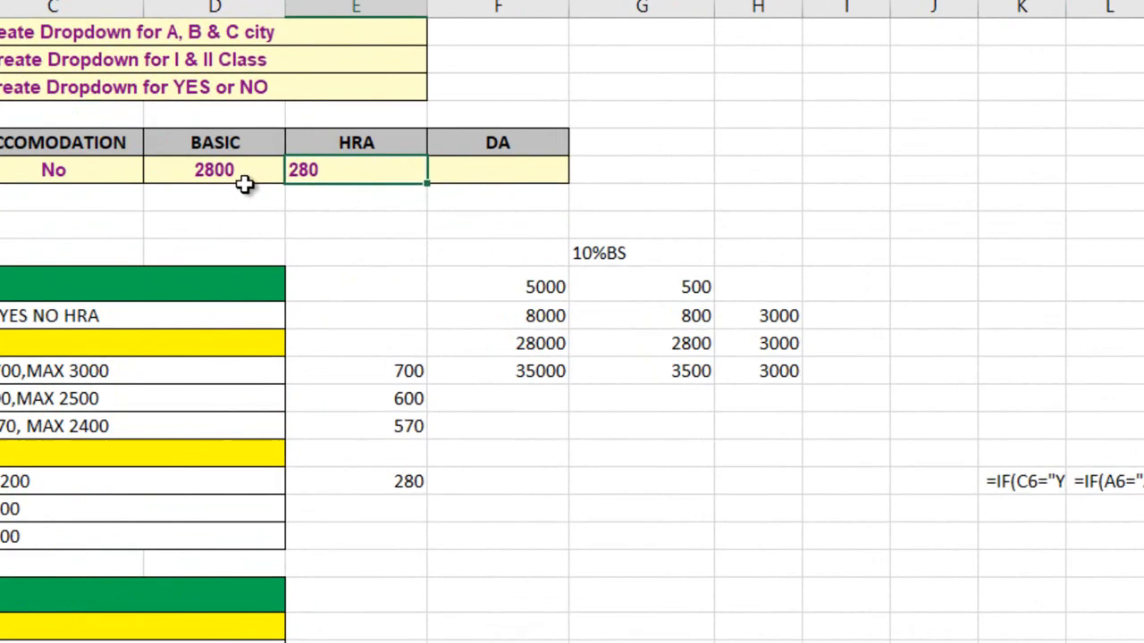
key("Right")
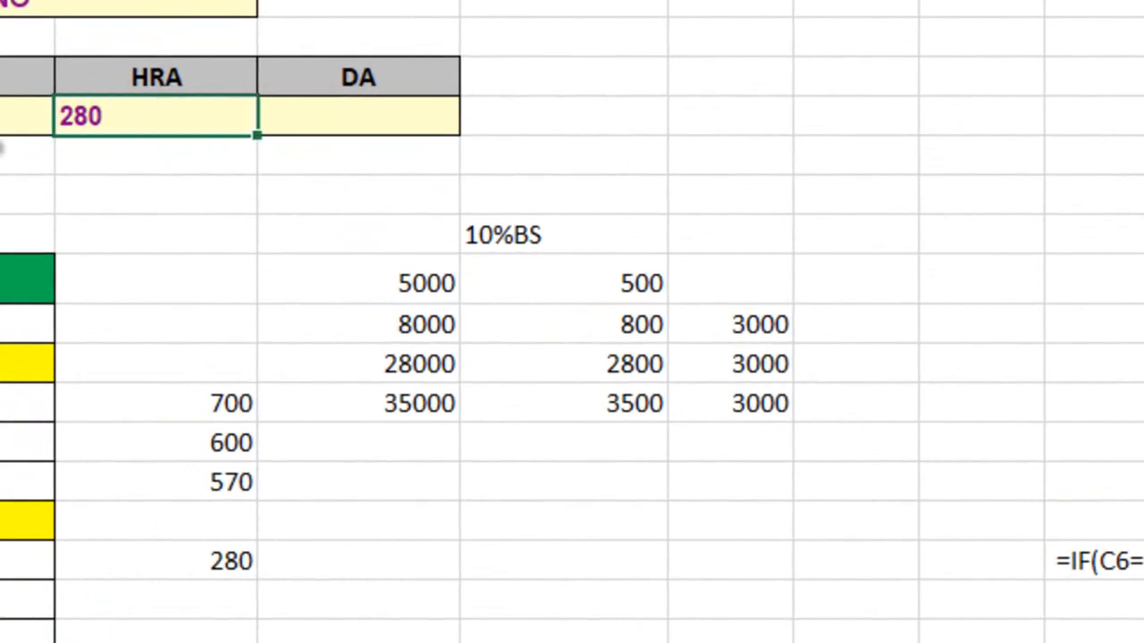
double_click(132, 128)
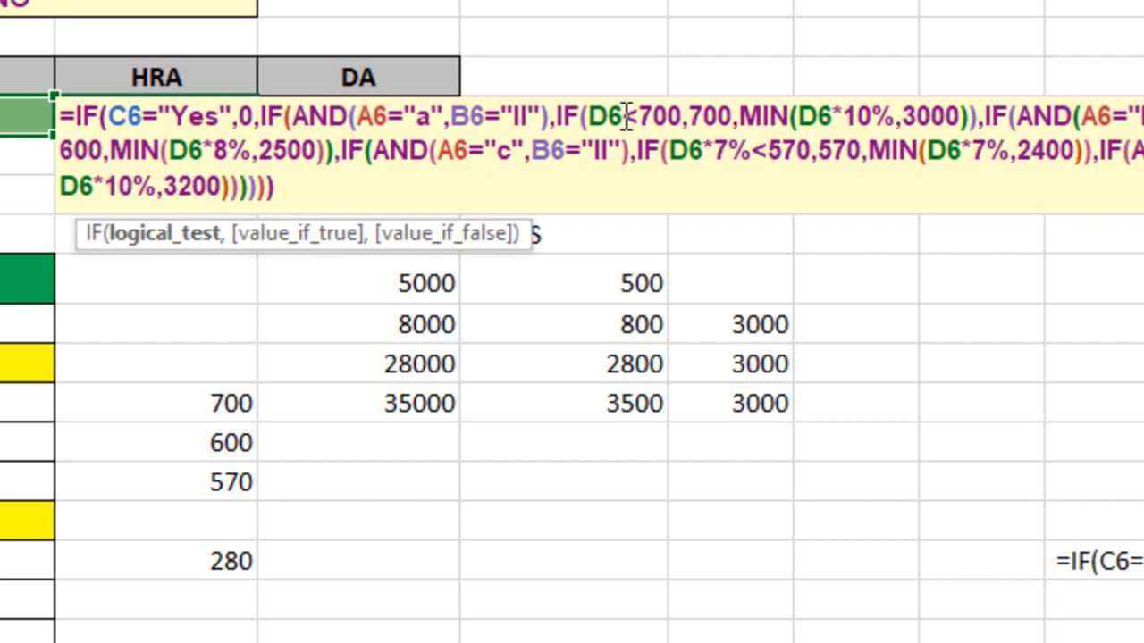
left_click(638, 150)
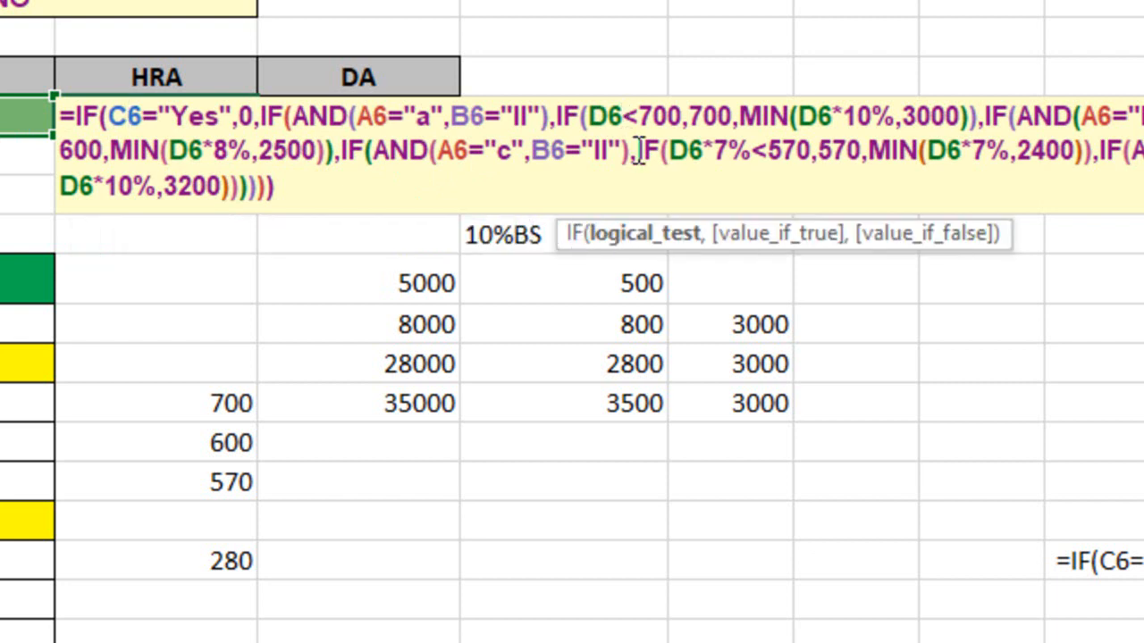
type("*")
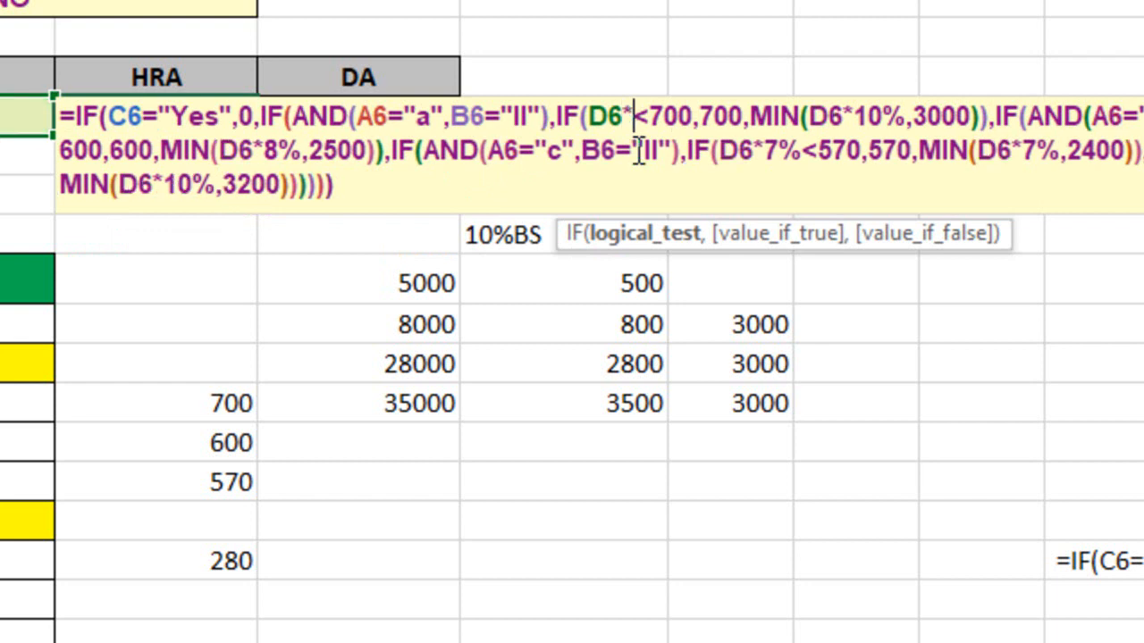
type("10")
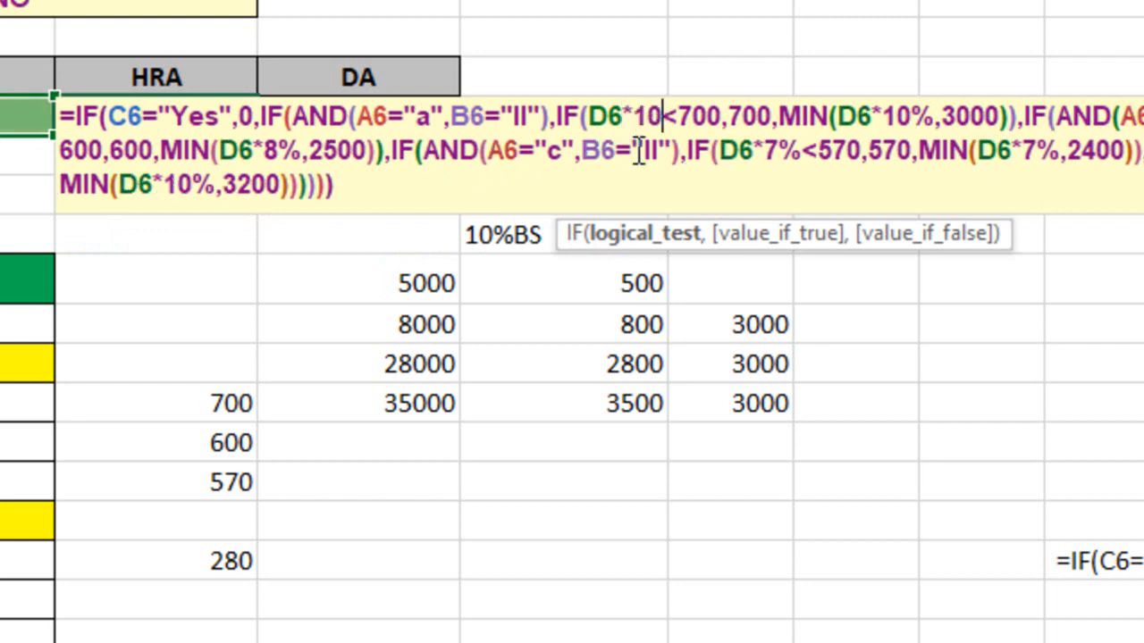
type("%")
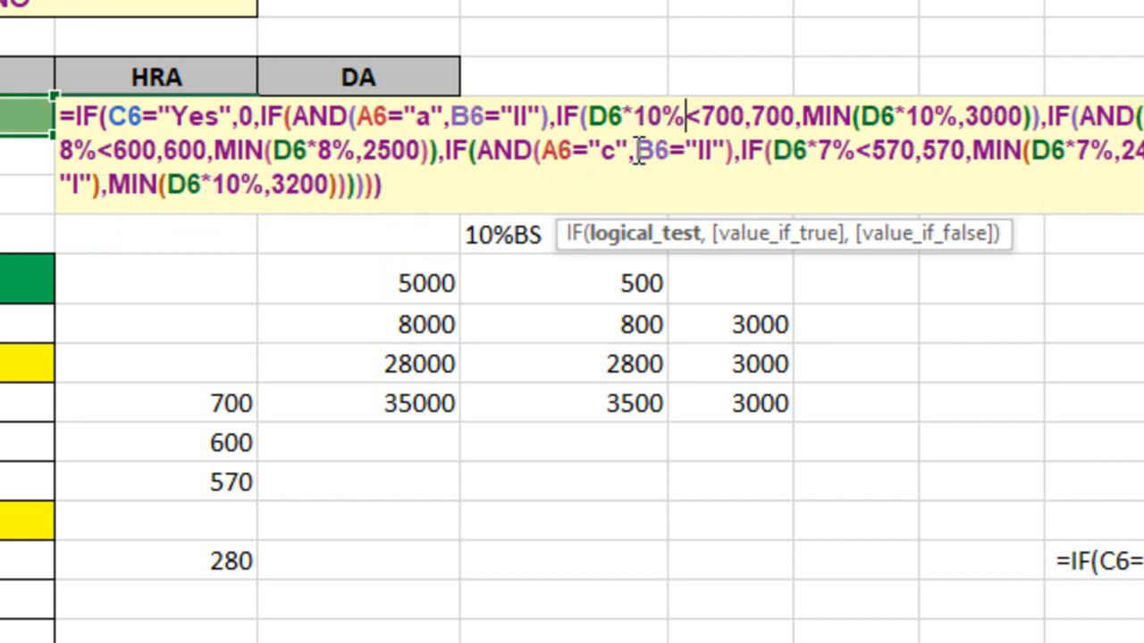
key("Return")
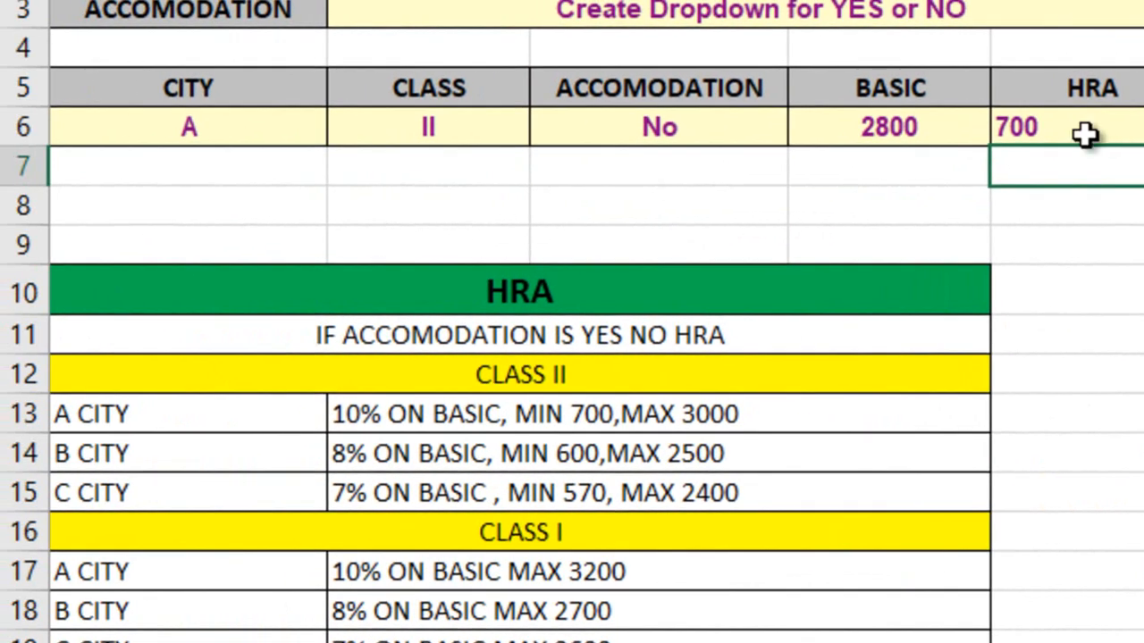
Test the class II HRA formula by setting the basic pay in D6 to 5000, 28000 and 45000 in turn
left_click(904, 112)
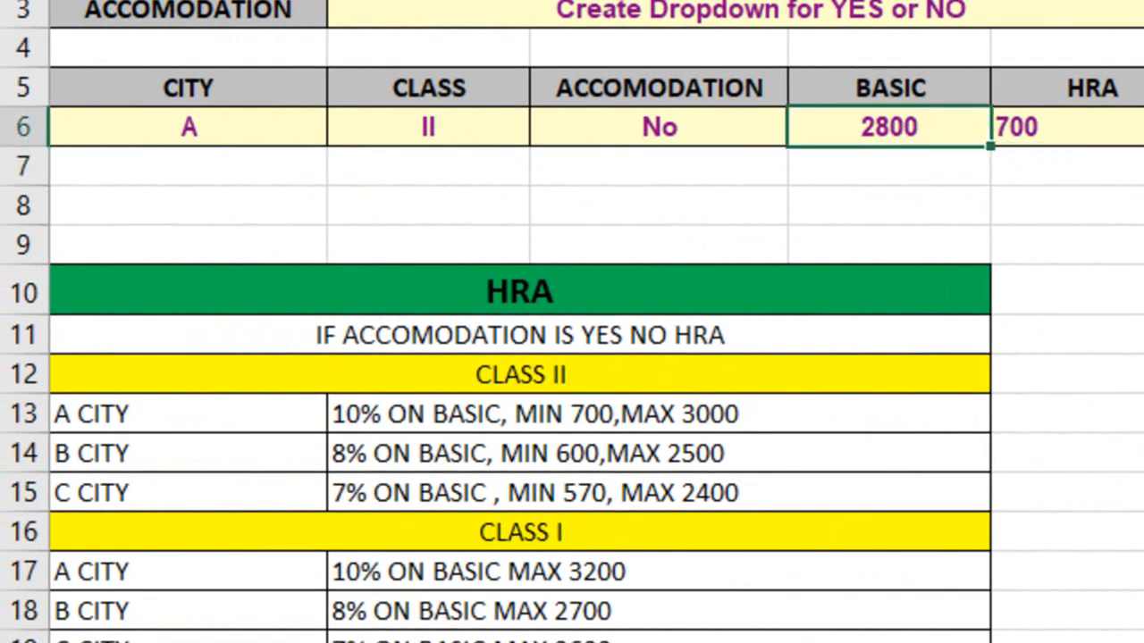
type("5000")
key("Return")
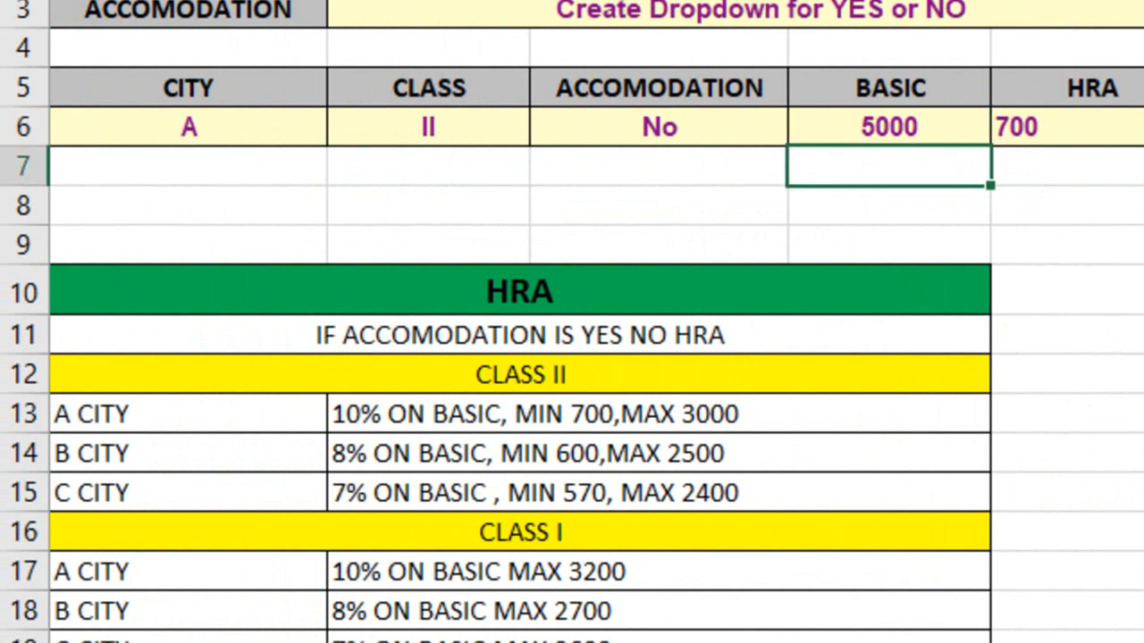
key("Up")
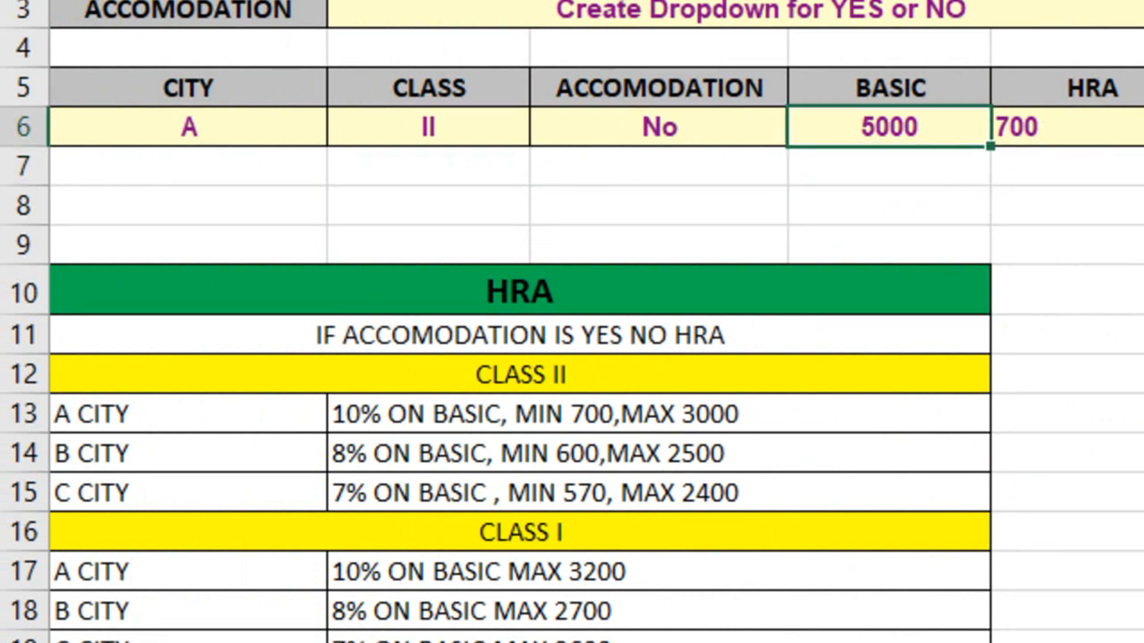
type("28000")
key("Return")
key("Up")
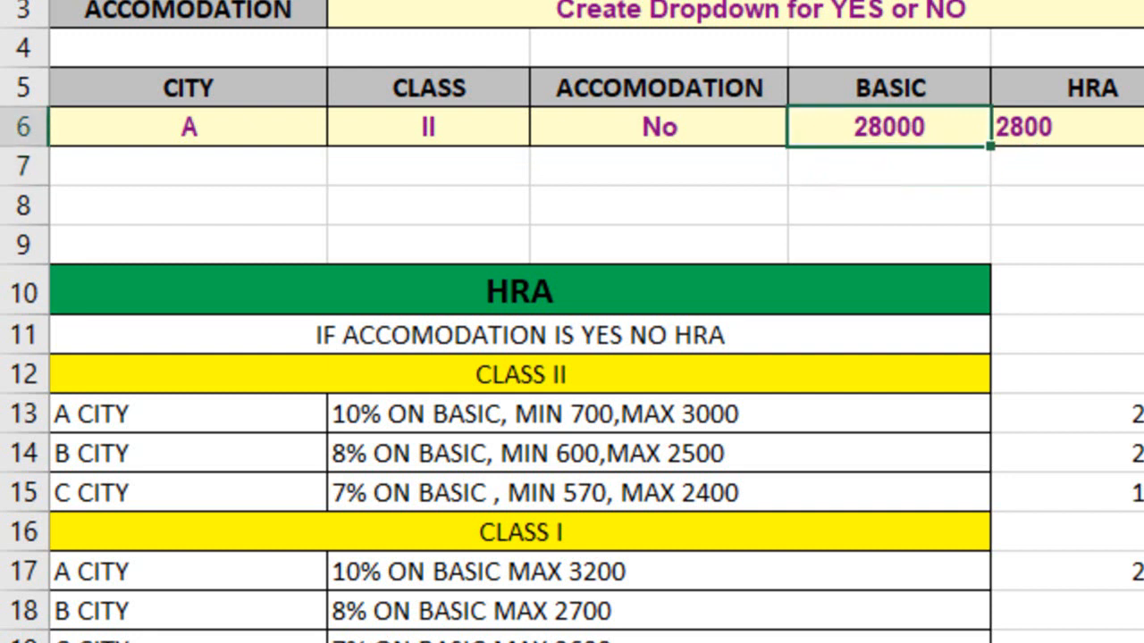
type("45000")
key("Return")
key("Up")
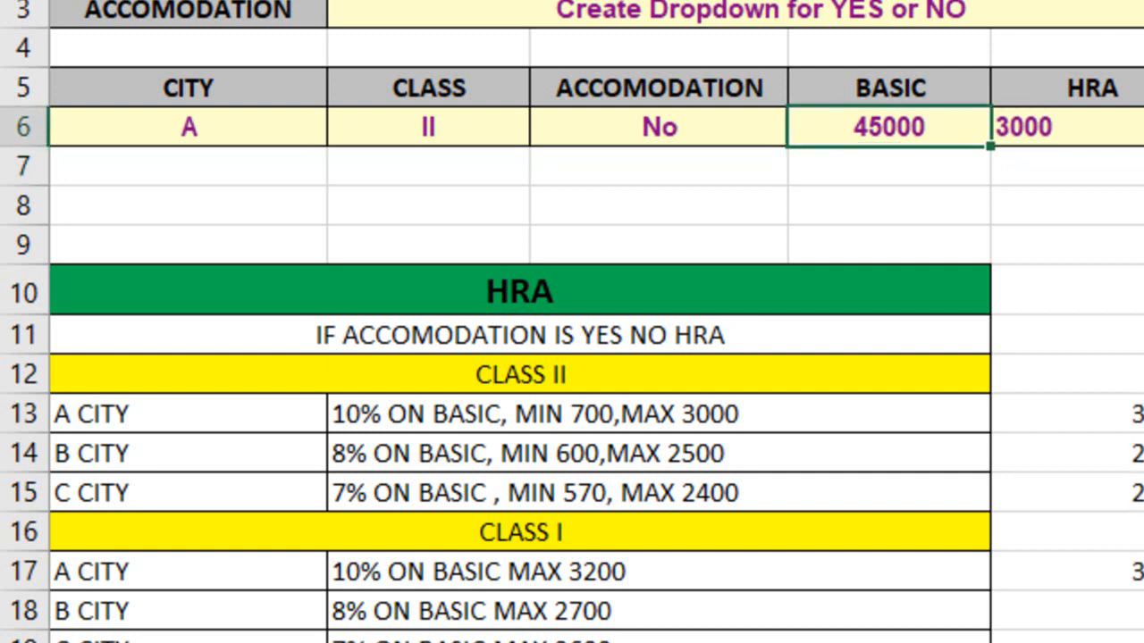
Switch the city in A6 to B and C, and return it to A to test the class II HRA
key("Left")
key("Left")
key("Left")
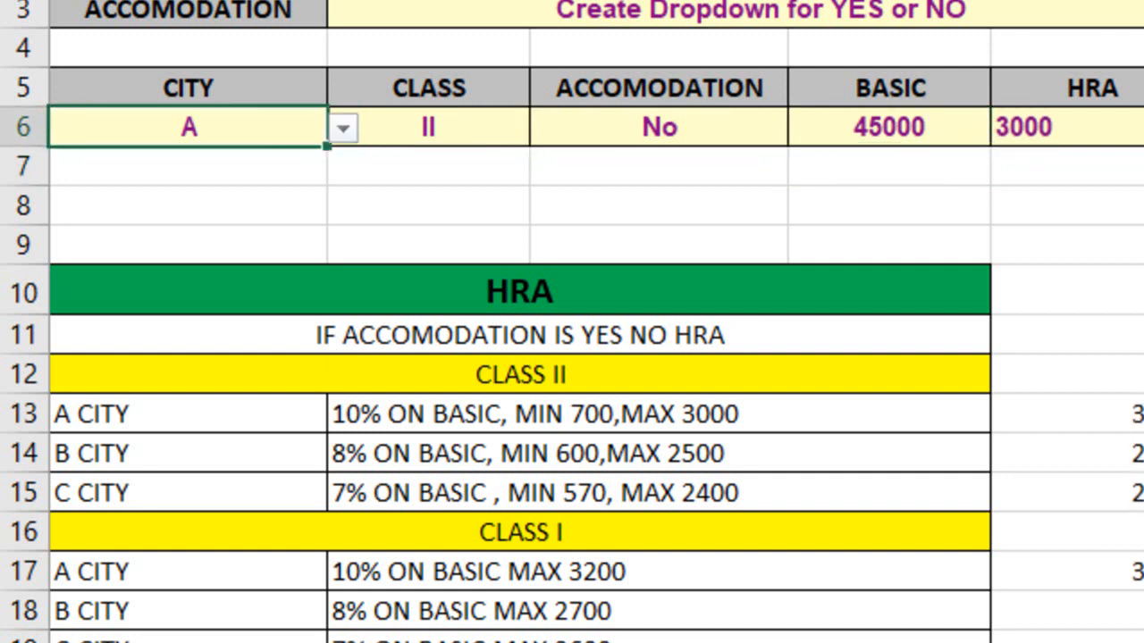
key("alt+Down")
key("Down")
key("Return")
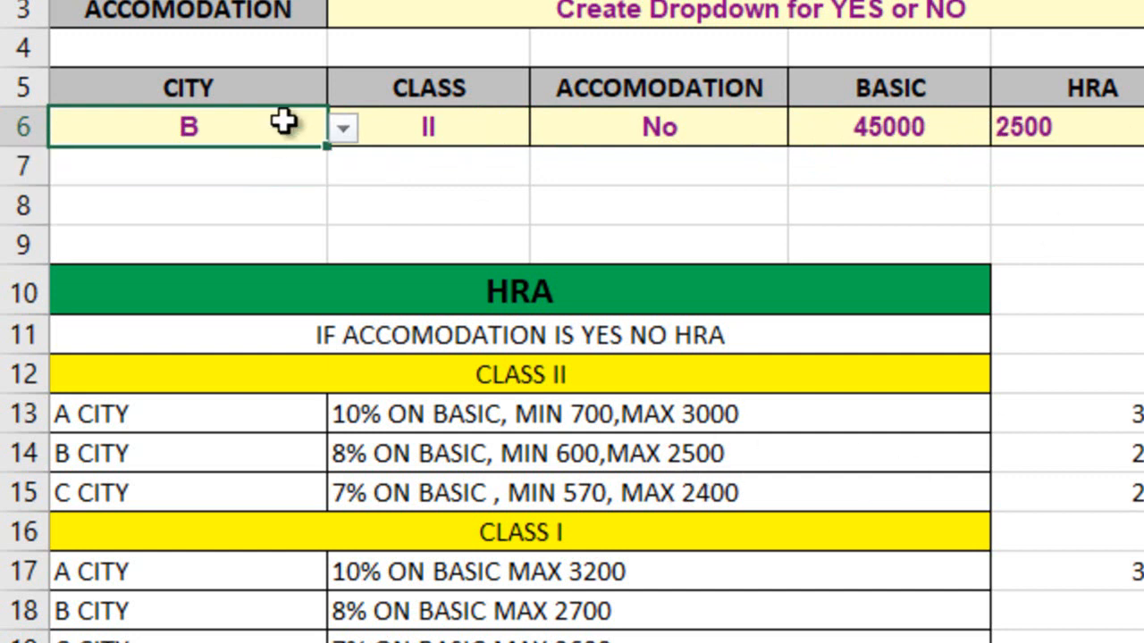
left_click(344, 128)
left_click(227, 211)
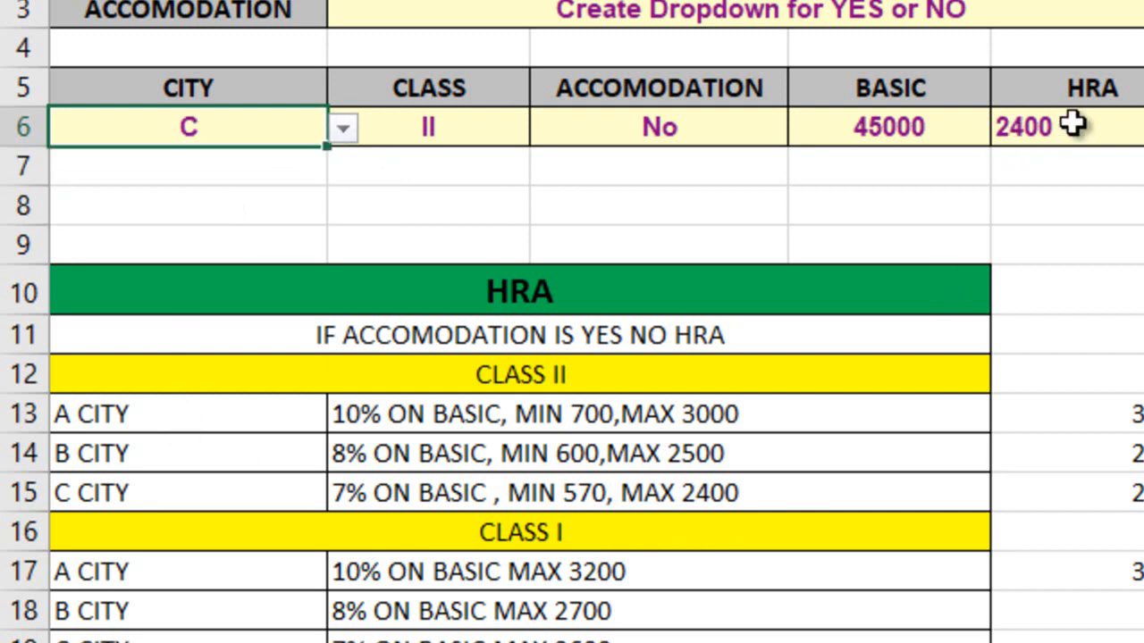
left_click(511, 119)
left_click(318, 125)
left_click(340, 129)
left_click(287, 162)
Set the class in B6 to I and the basic pay in D6 to 3000
left_click(439, 133)
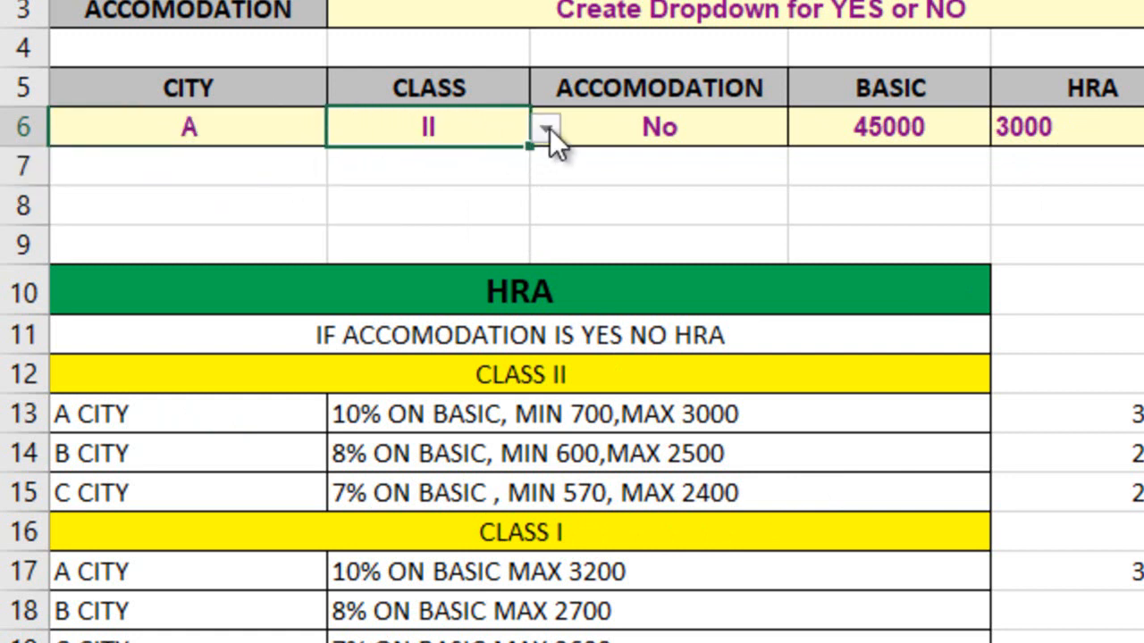
left_click(546, 130)
left_click(508, 165)
left_click(884, 133)
type("3000")
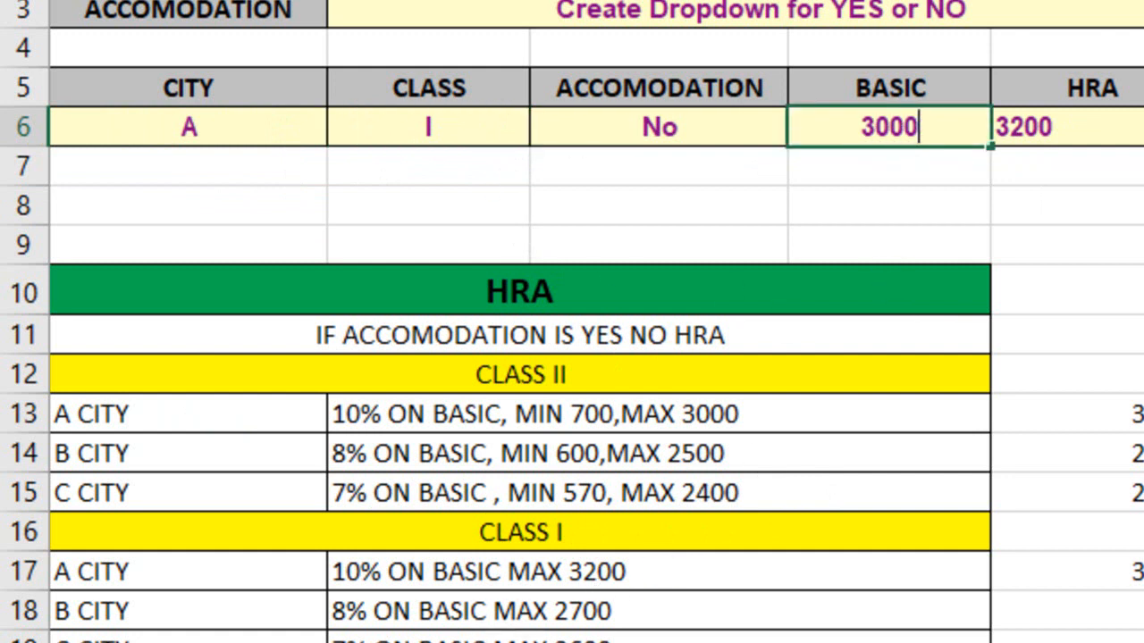
key("Return")
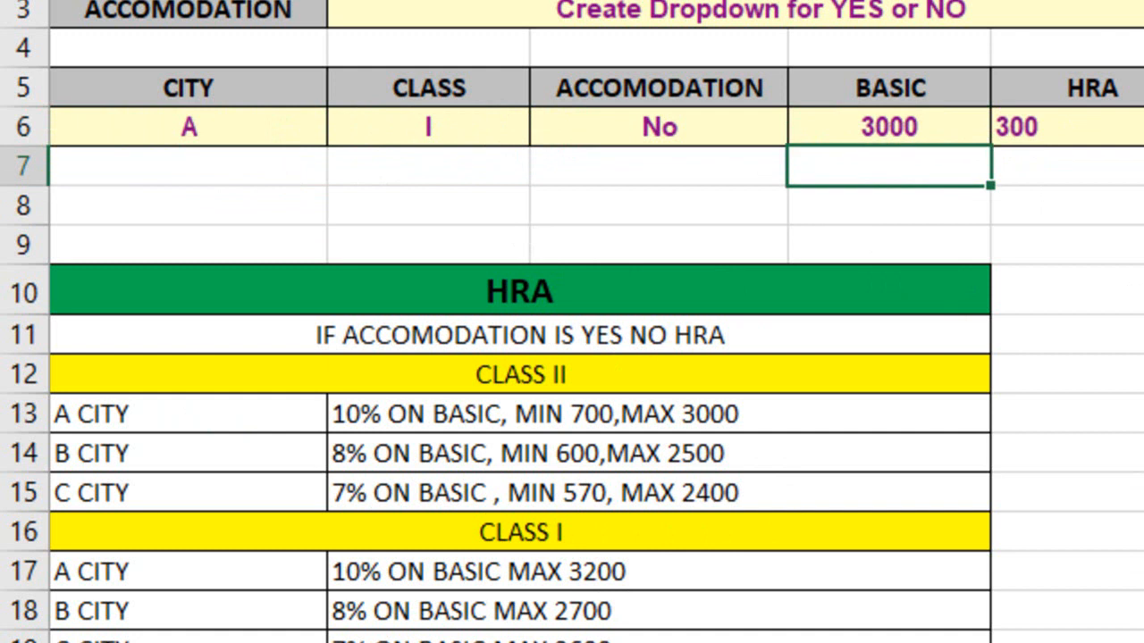
key("Up")
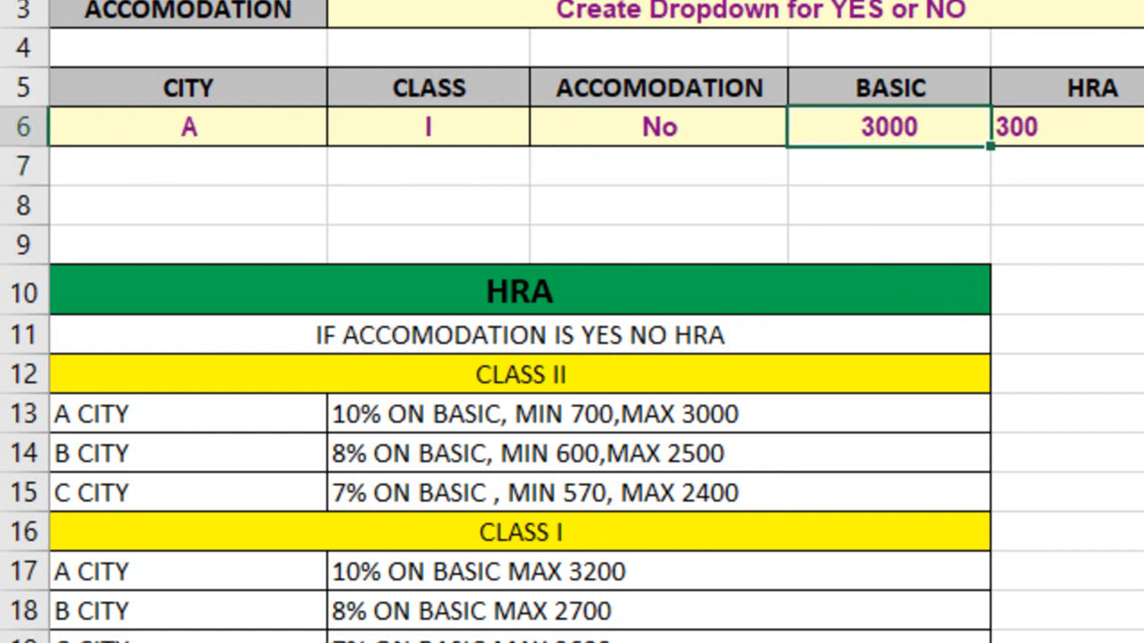
Reopen the HRA formula in E6 and trim its closing parentheses to two after 3200
key("Right")
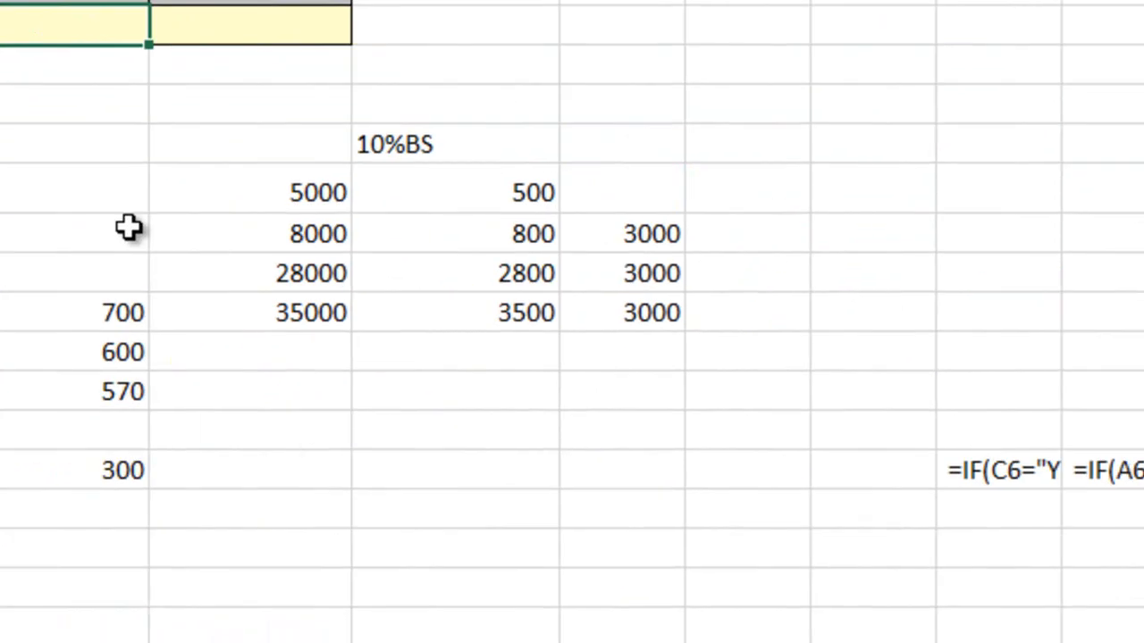
key("F2")
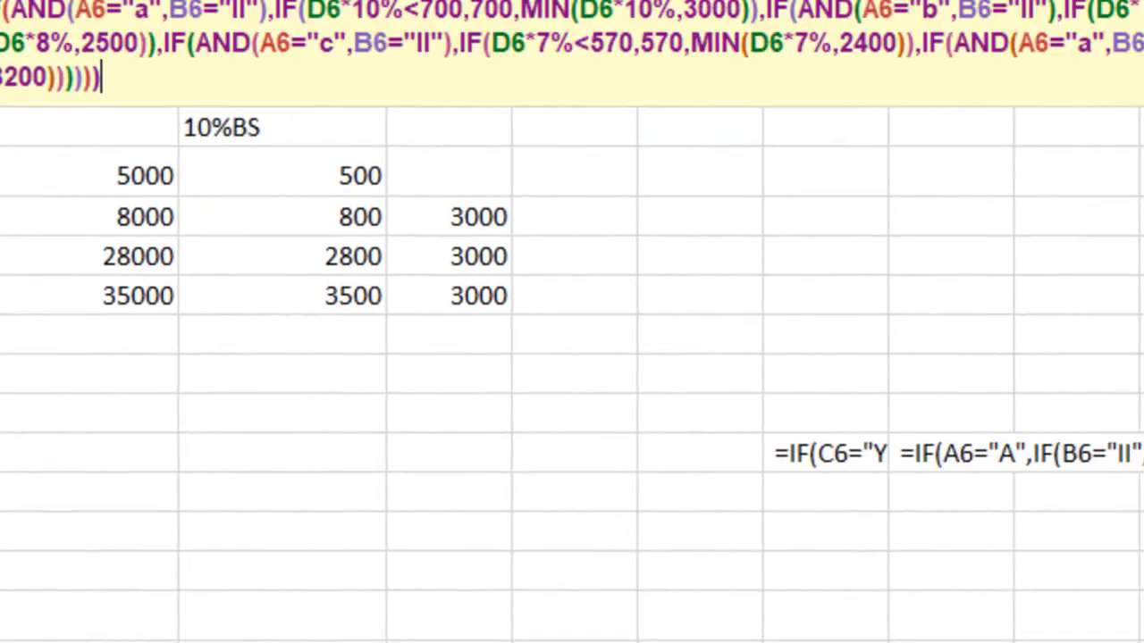
key("BackSpace")
key("BackSpace")
key("BackSpace")
key("BackSpace")
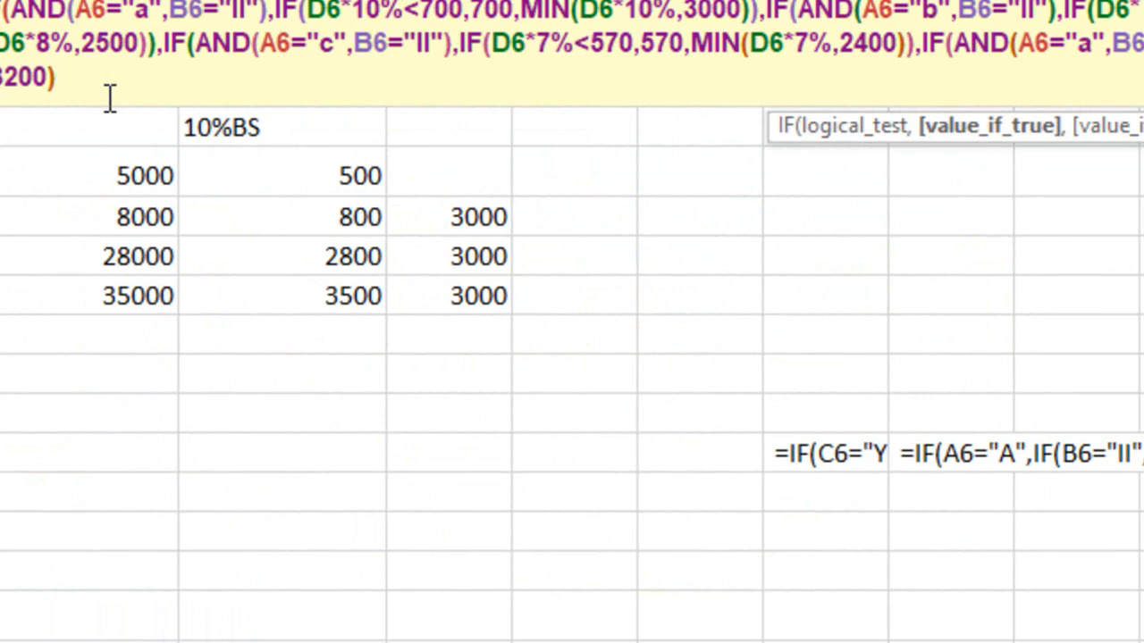
type(")")
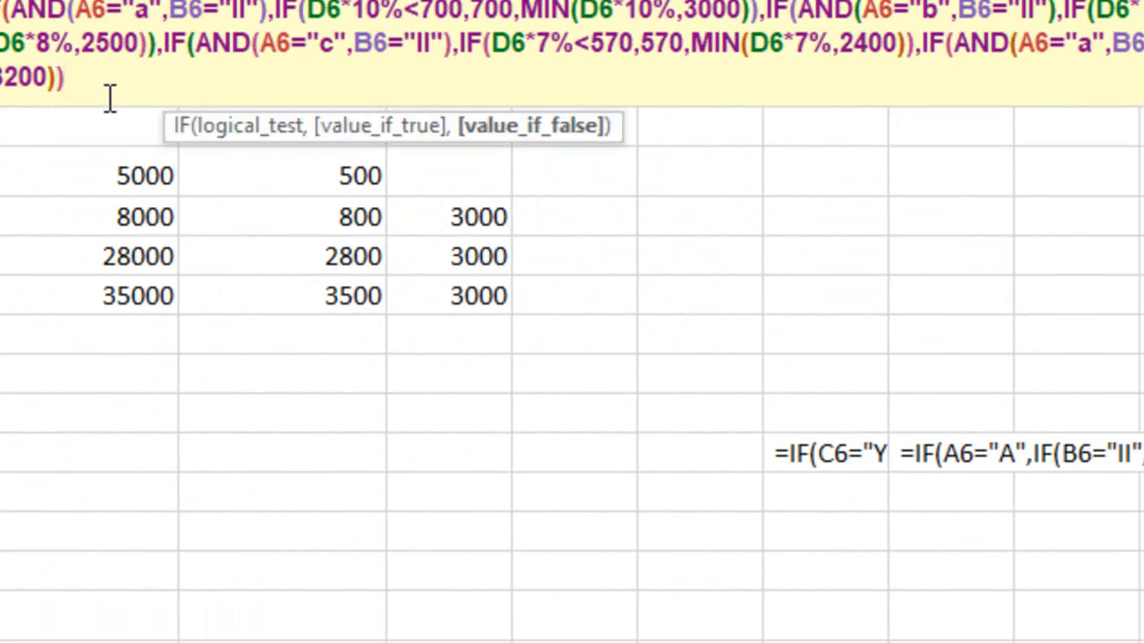
type(",if")
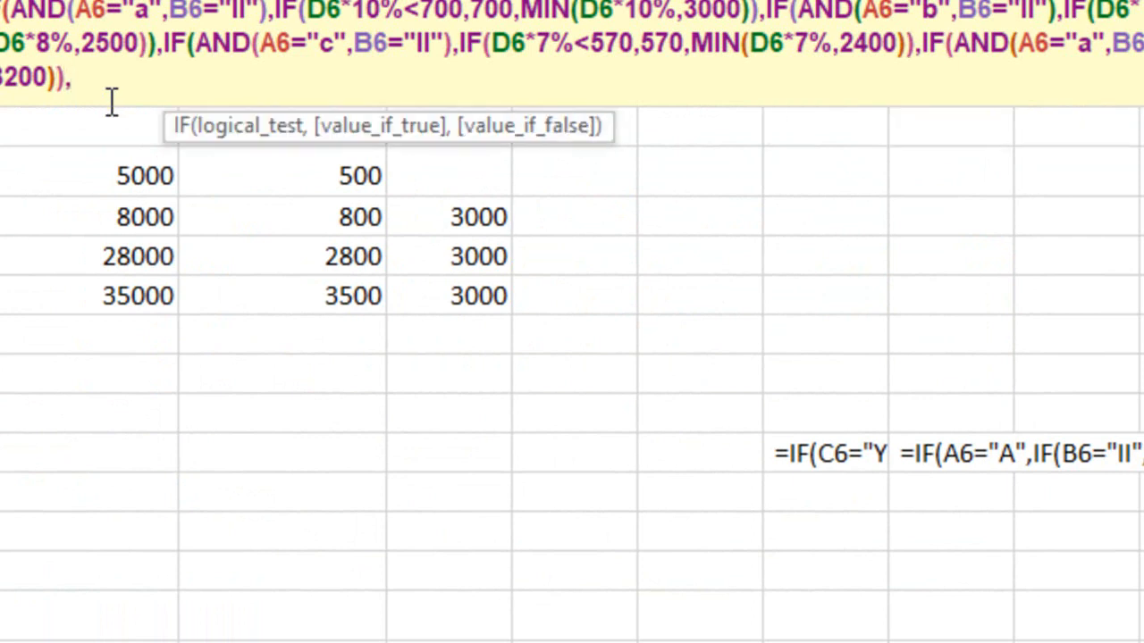
Append a nested IF to the E6 formula with the B-city, class I test AND(A6="b",B6="I")
key("Tab")
type("an")
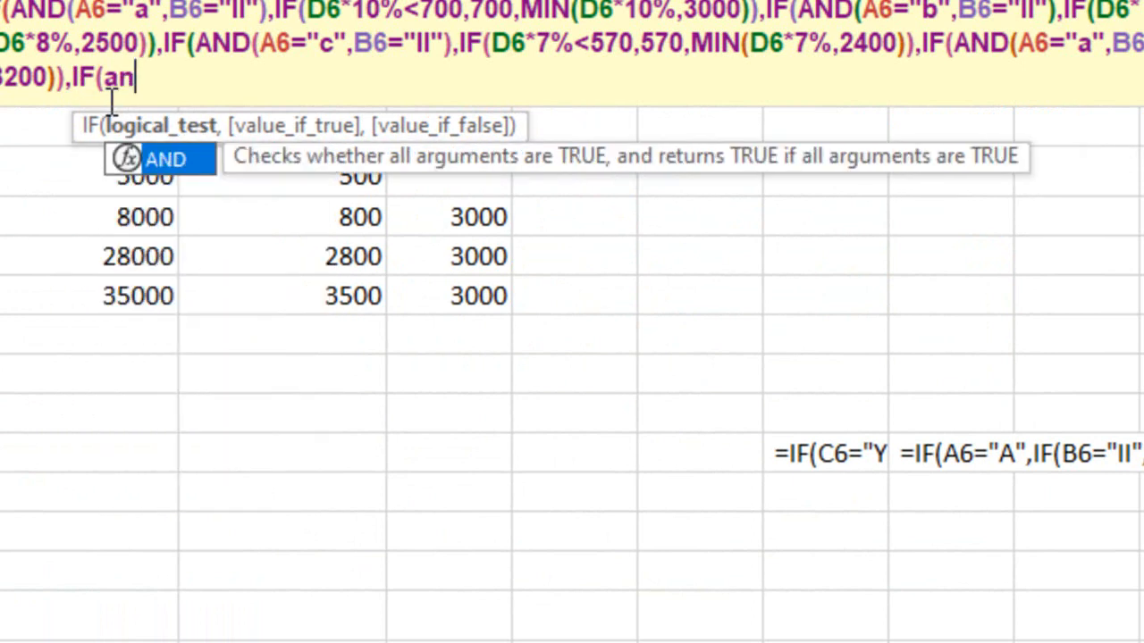
key("Tab")
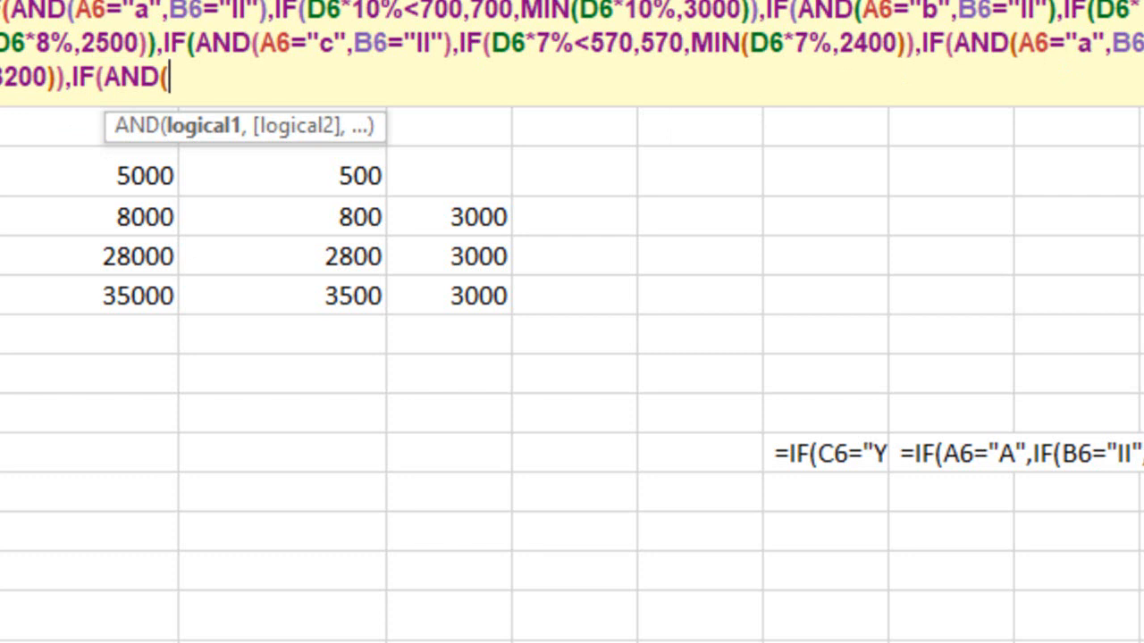
type("A6=")
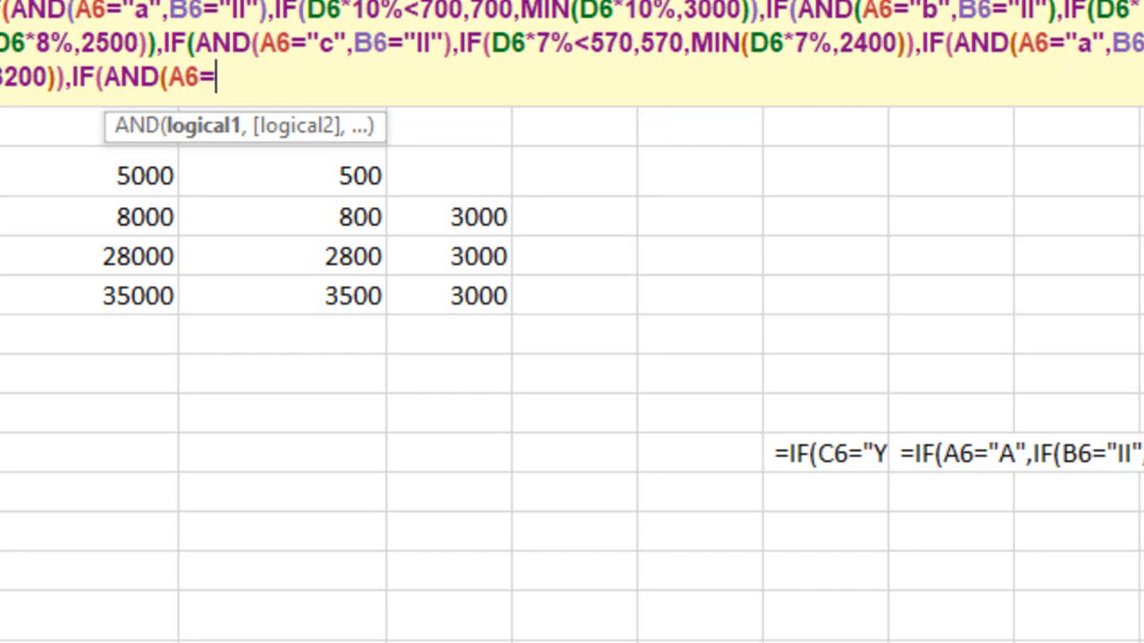
type("\"b\",")
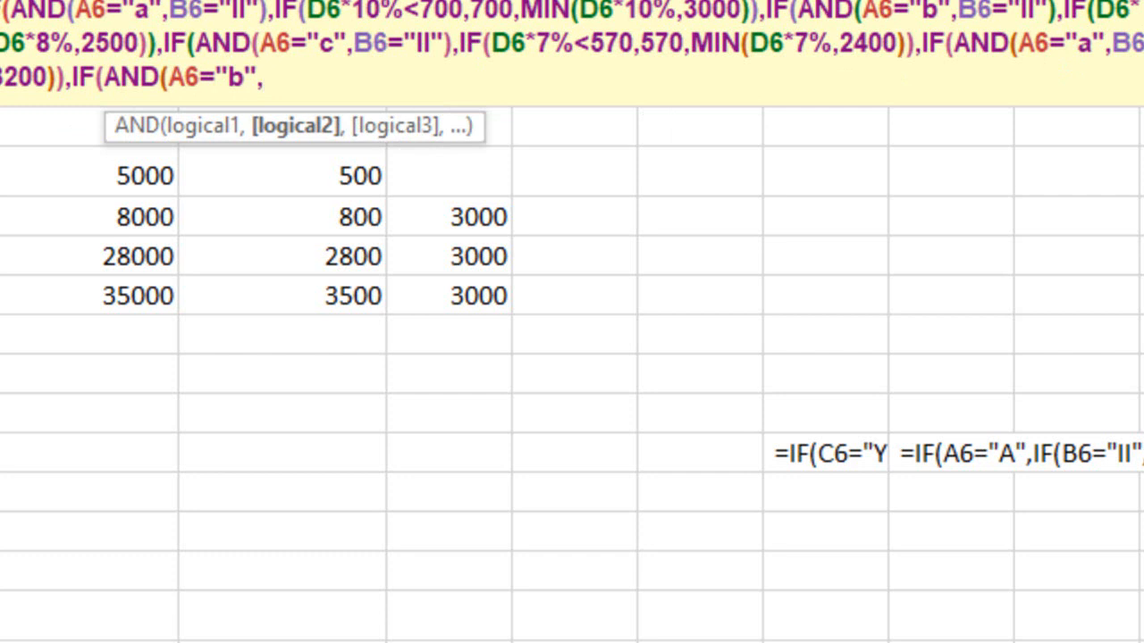
type("B6=\"I\"")
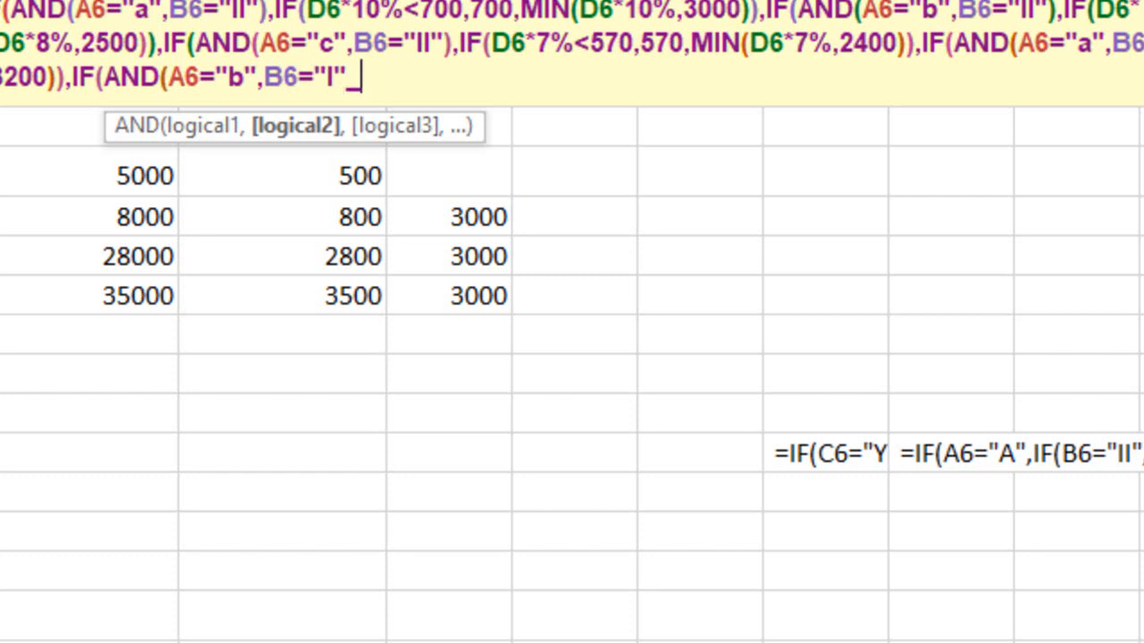
type(")")
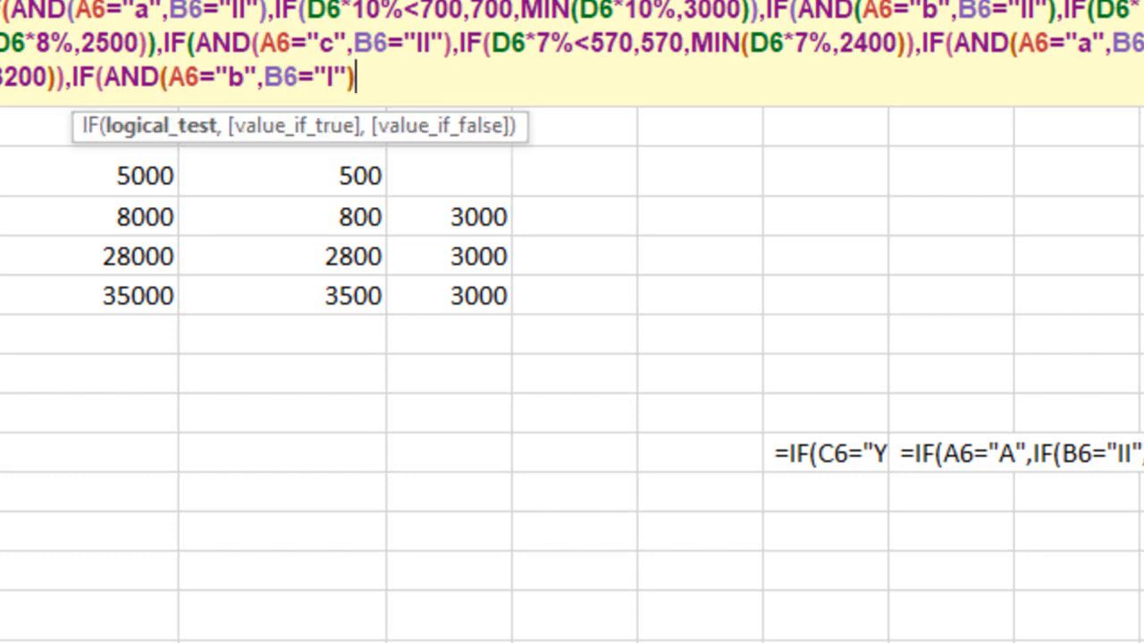
type(",min")
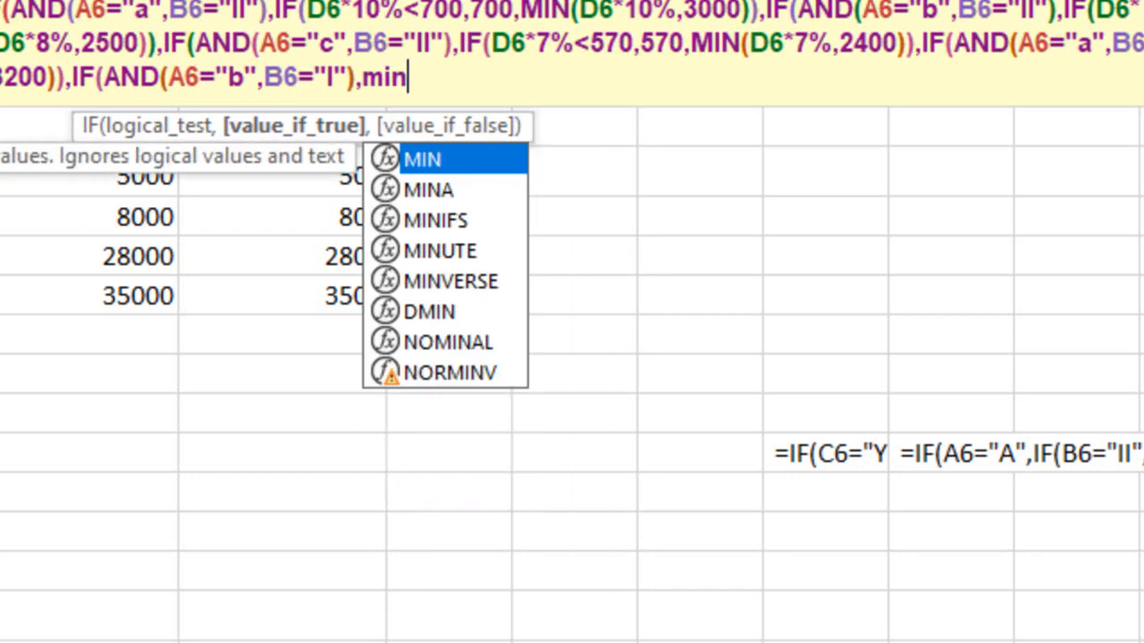
Enter MIN(D6*8%,2700) as the true value for B city, class I in the E6 formula
key("Tab")
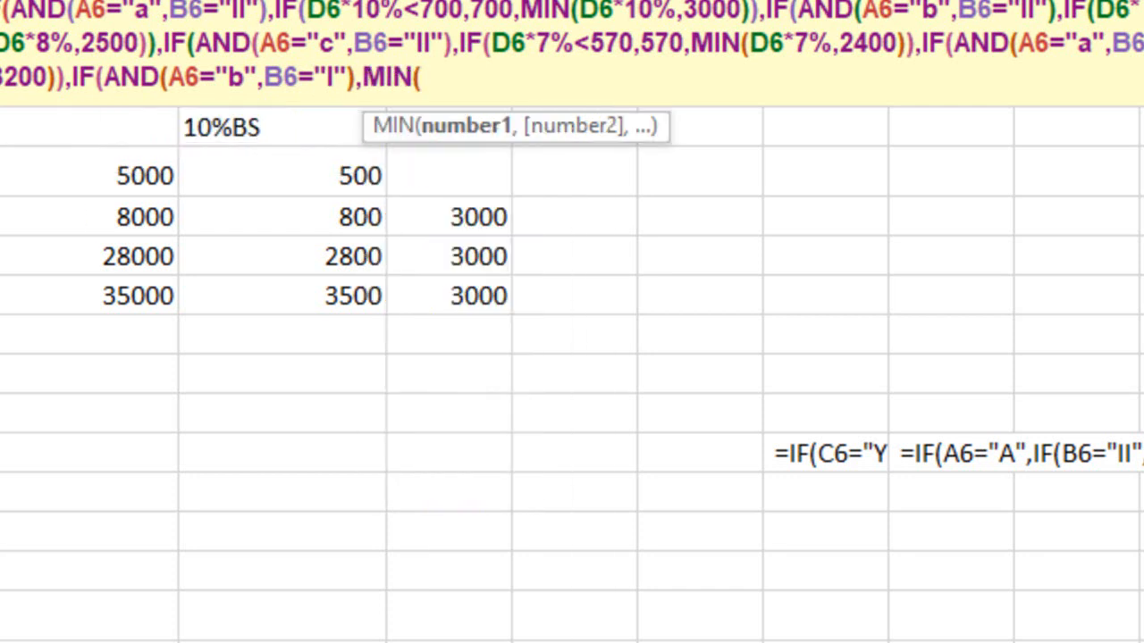
type("D6")
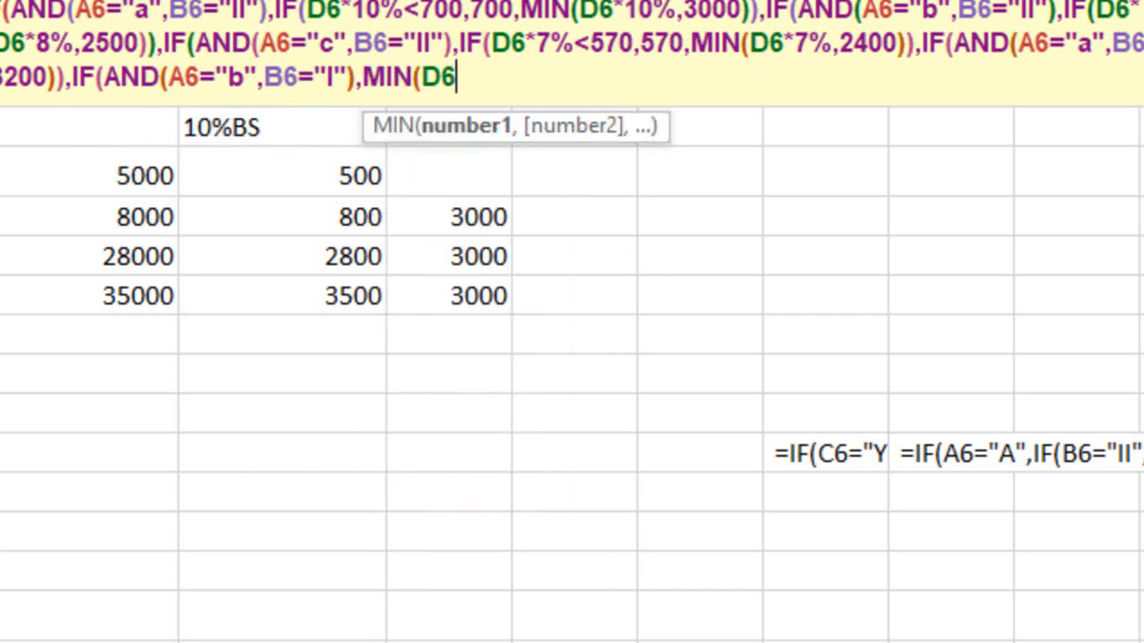
type("*7")
type("%")
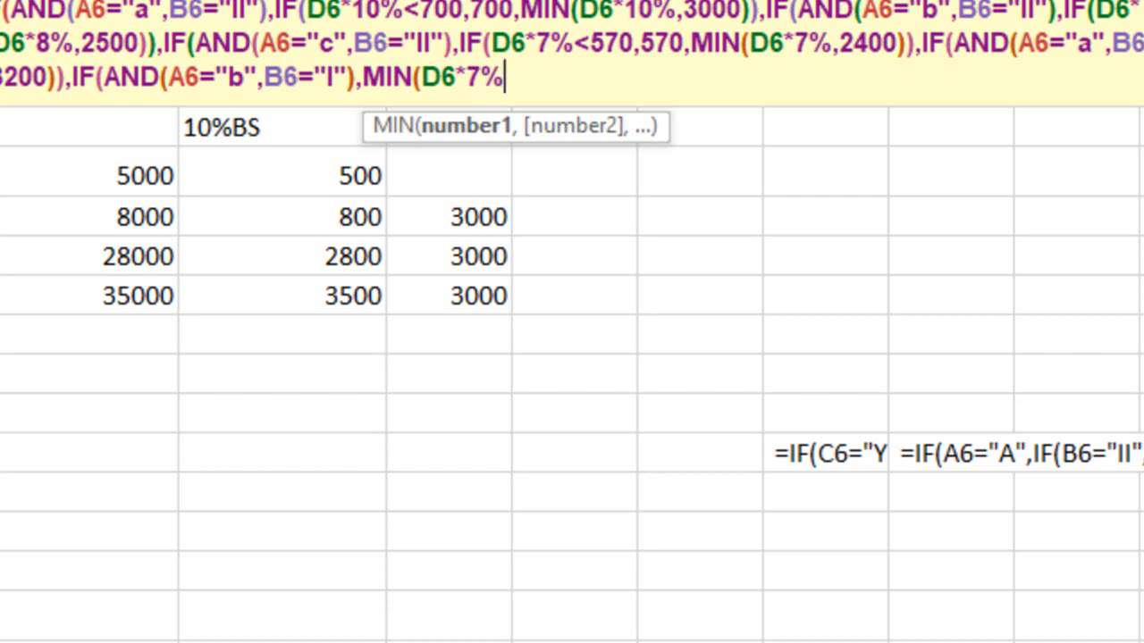
type(",")
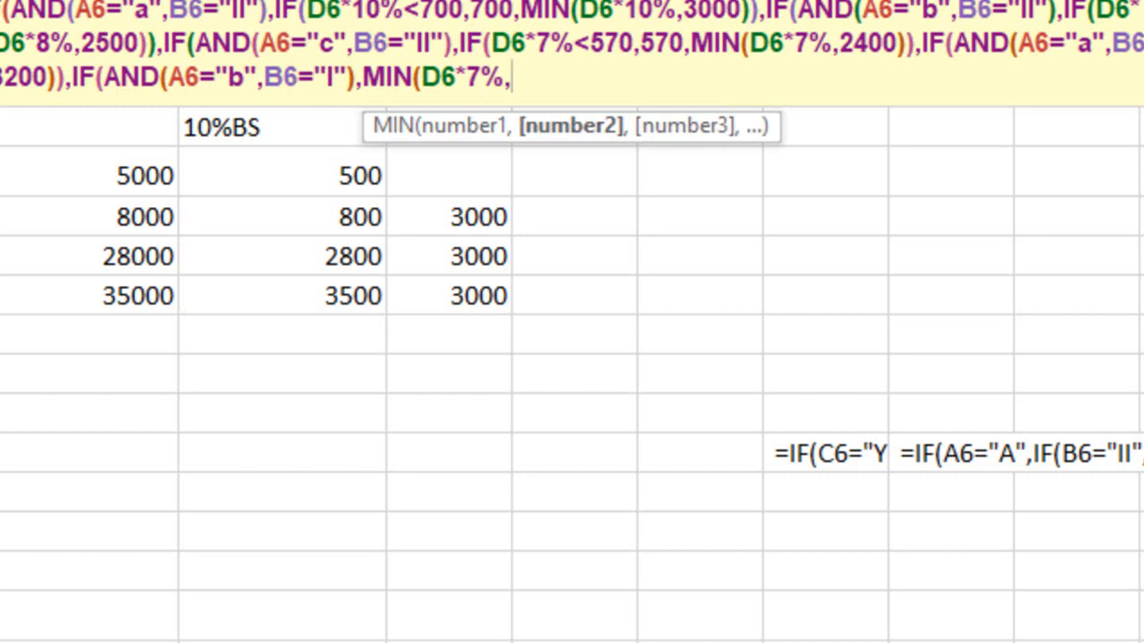
key("BackSpace")
key("BackSpace")
key("BackSpace")
type("8%,2700")
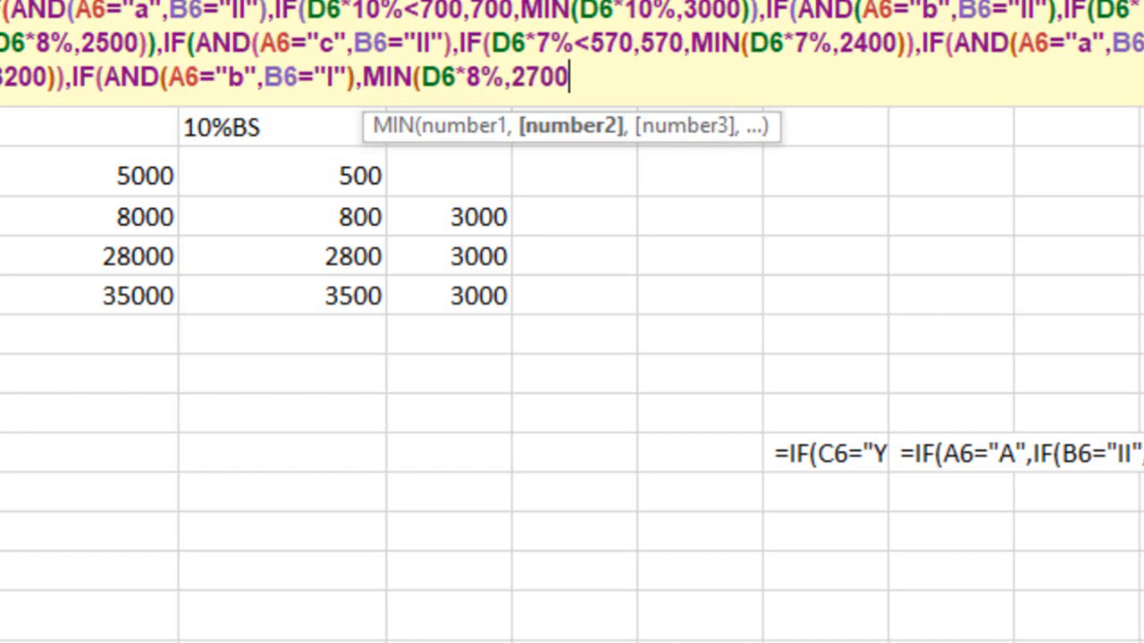
type(")")
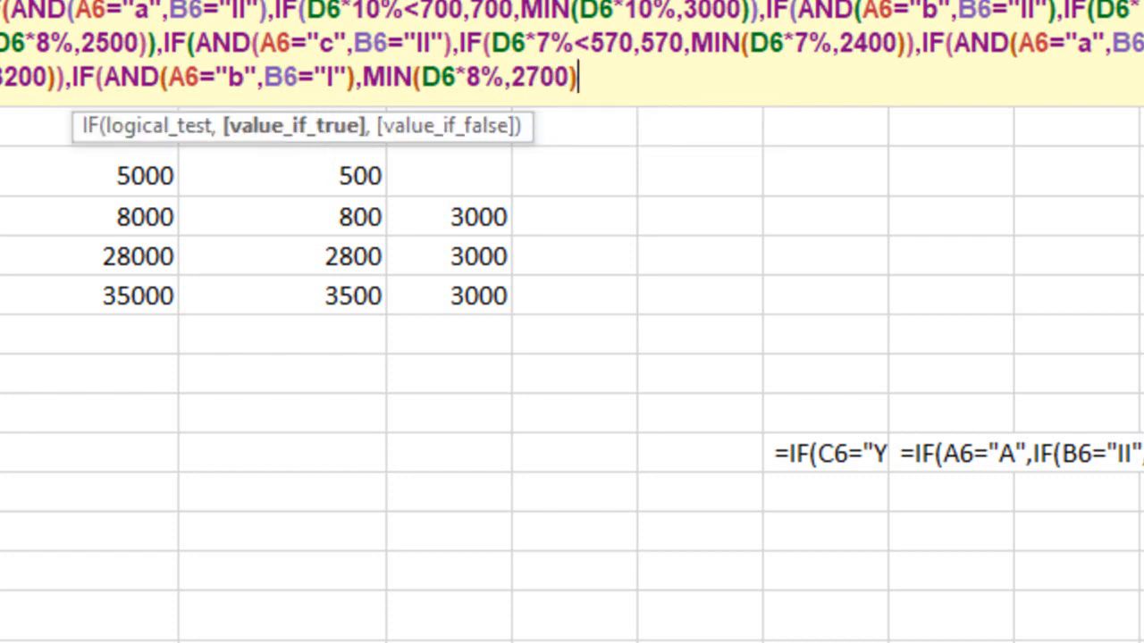
type(",")
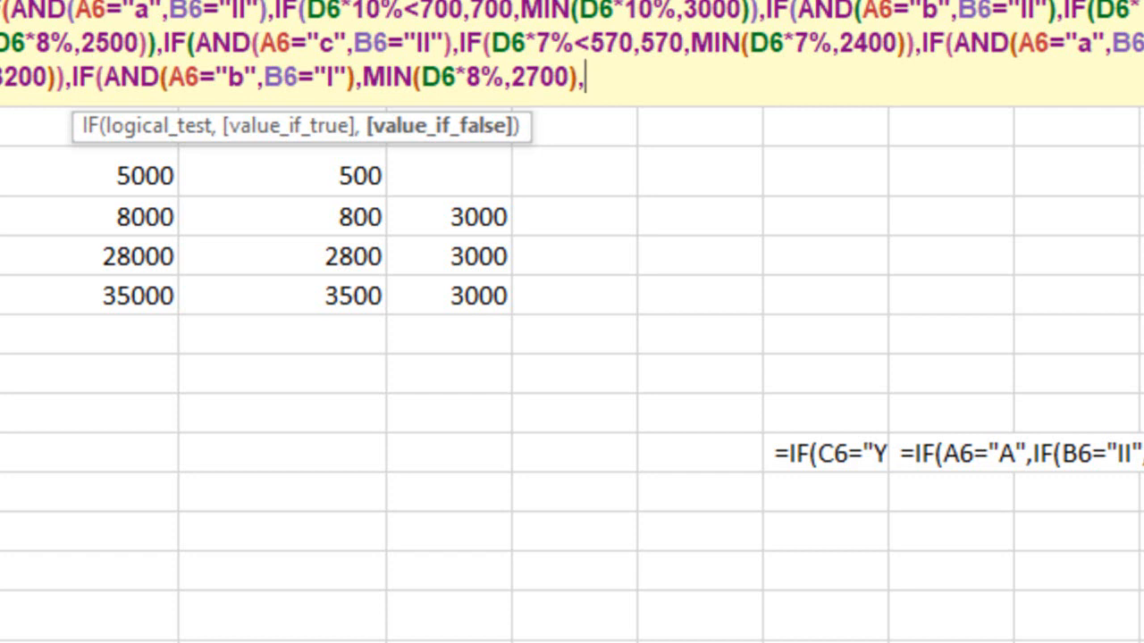
Enter MIN(D6*7%,2600) as the false value of the B-city, class I IF in the E6 formula
type("min")
key("Tab")
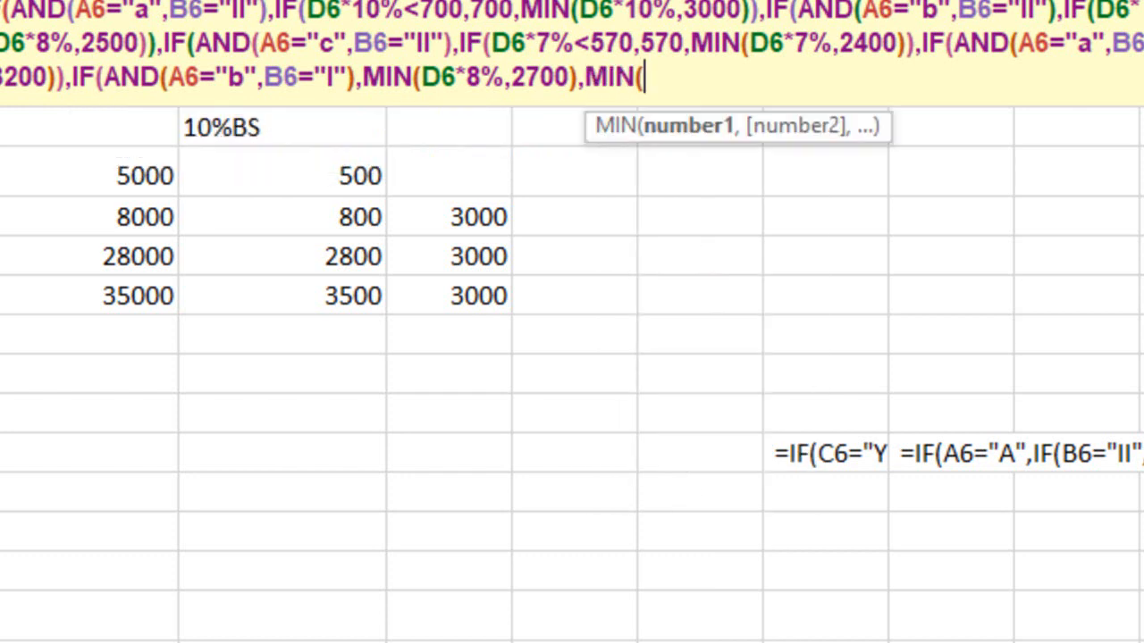
type("D6*7")
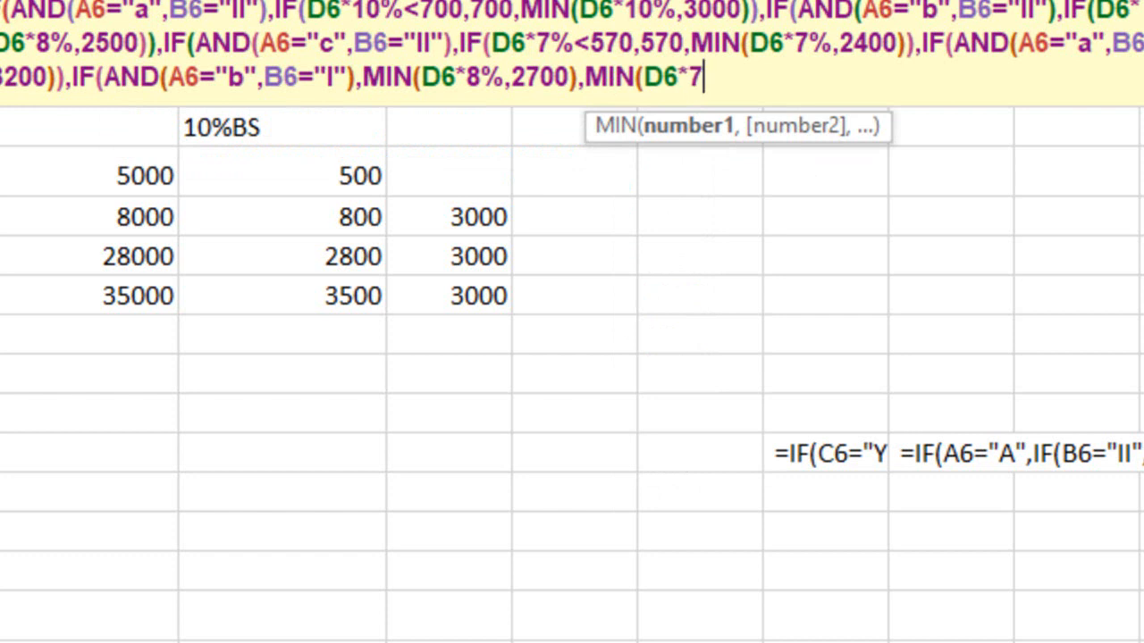
type("%,3")
key("BackSpace")
type("2600")
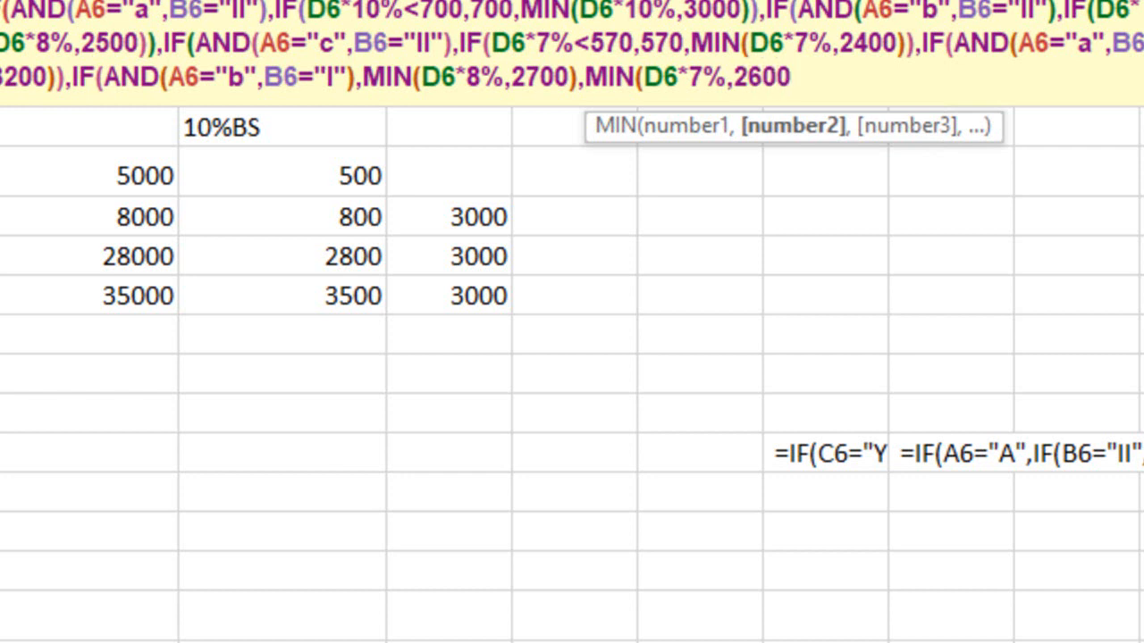
type(")")
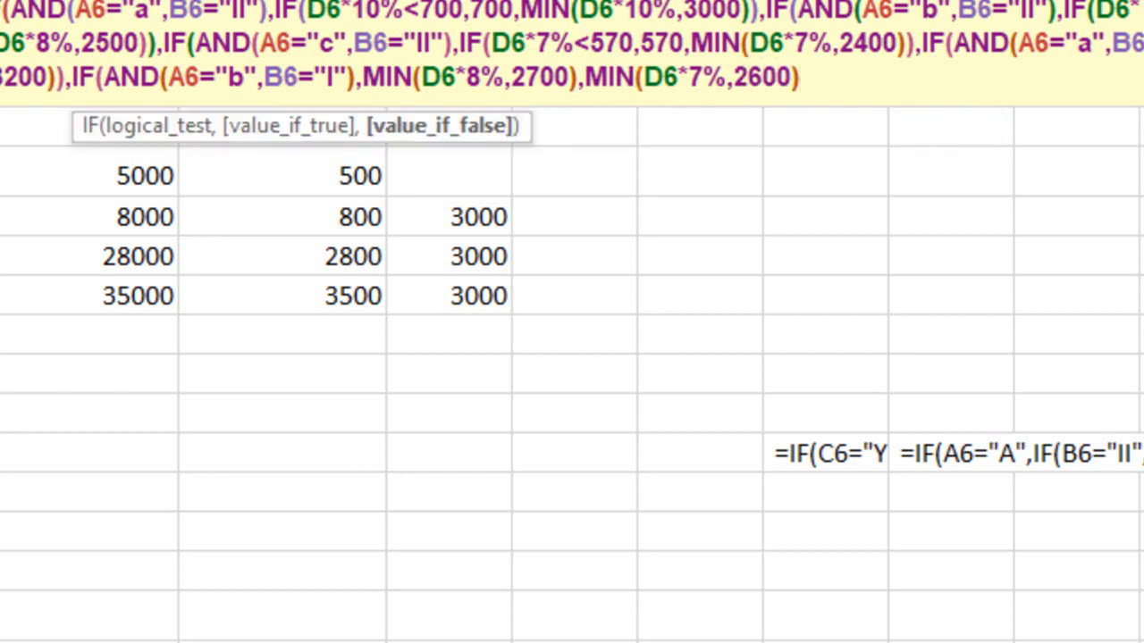
type("))))")
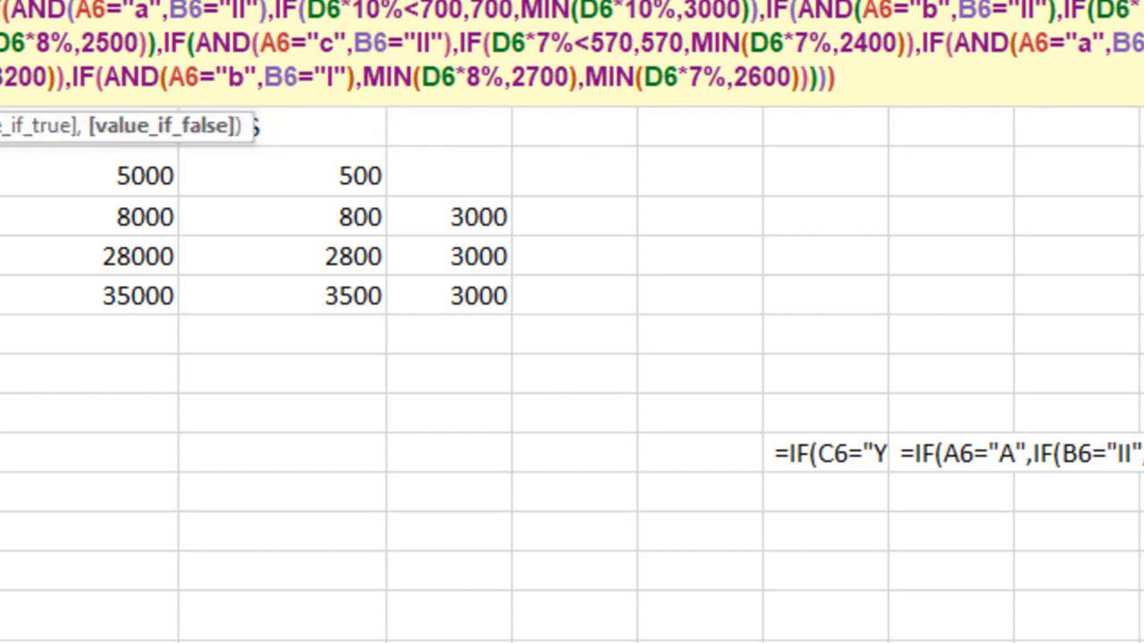
Add closing parentheses to the end of the E6 formula, try to enter it, and remove one surplus parenthesis
type(")")
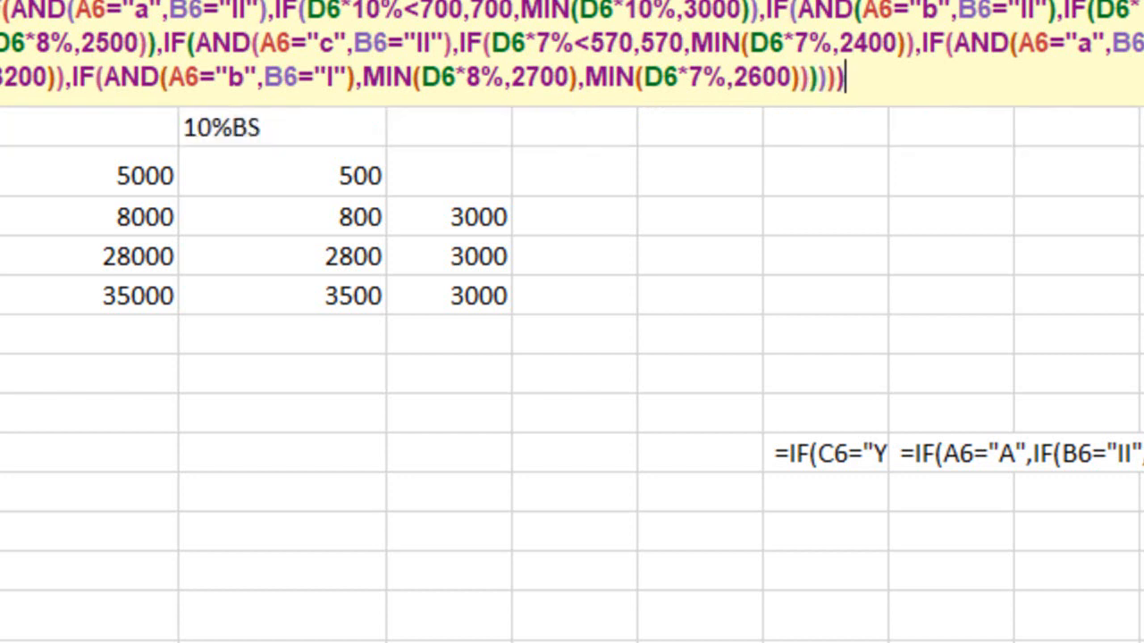
key("Return")
key("Return")
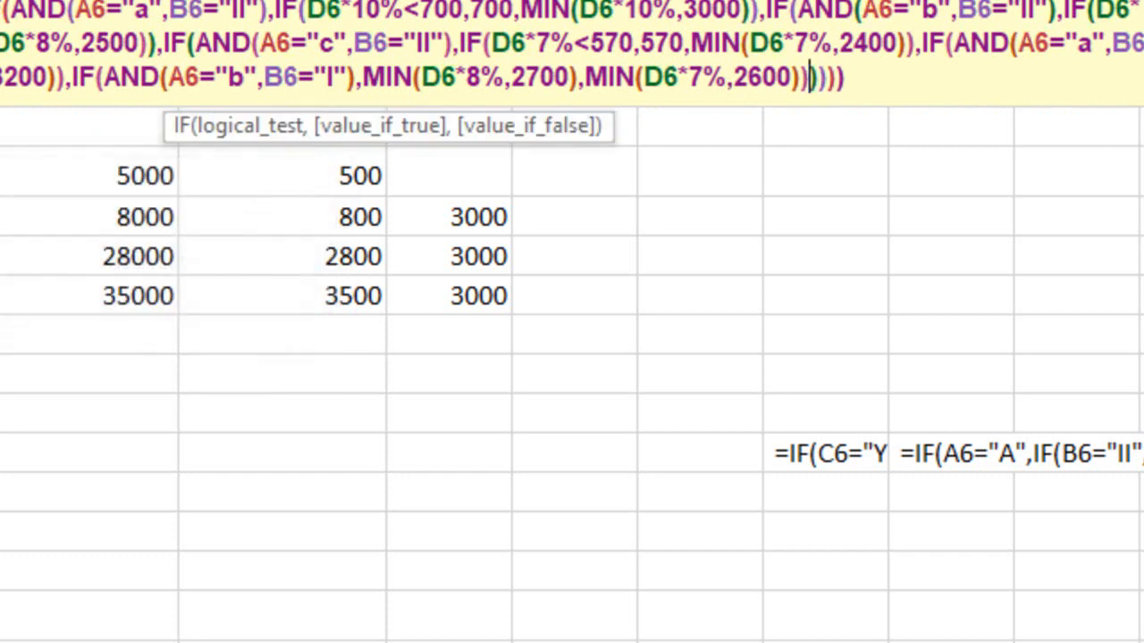
key("BackSpace")
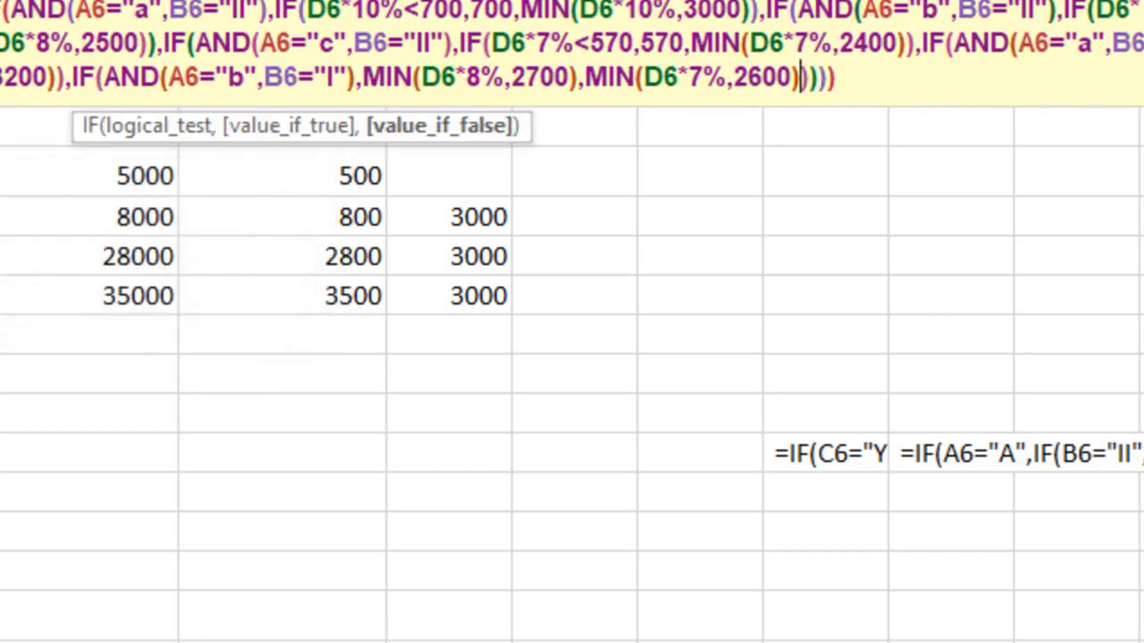
key("Return")
key("Return")
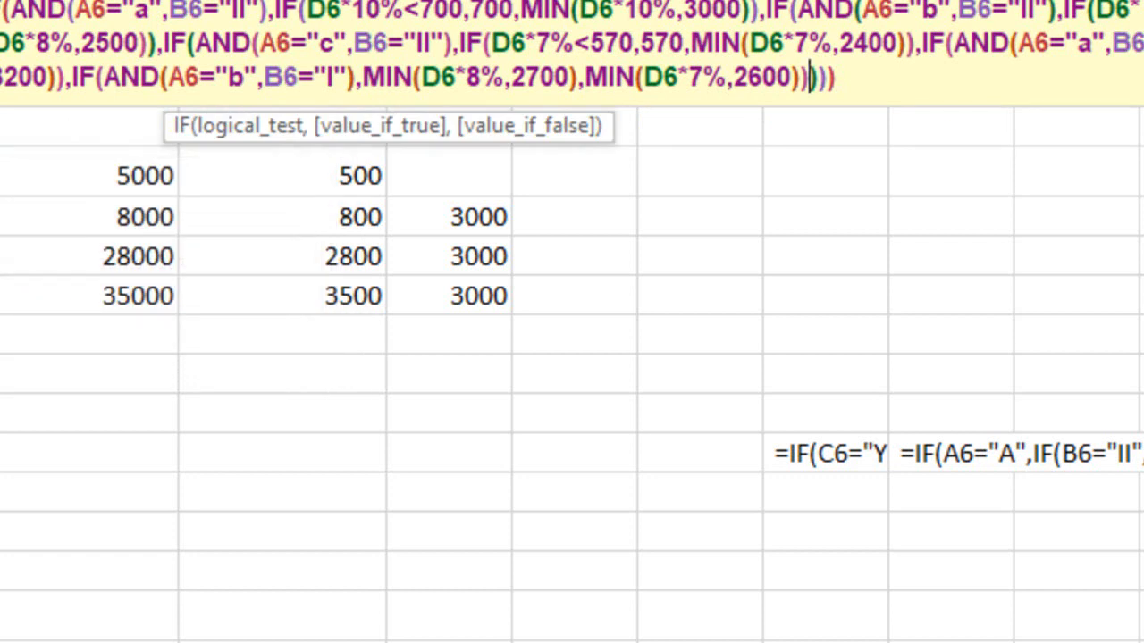
Check the B-city, class I IF arguments, remove all but one closing parenthesis after 2600, and try to enter the E6 formula
left_click(148, 81)
left_click(164, 126)
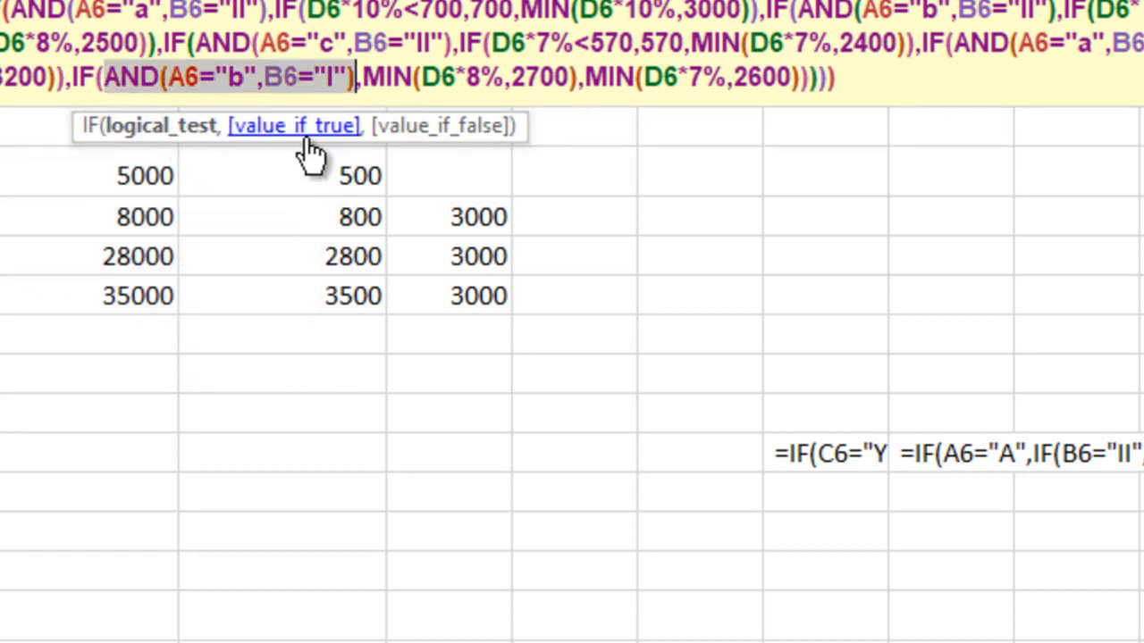
left_click(308, 134)
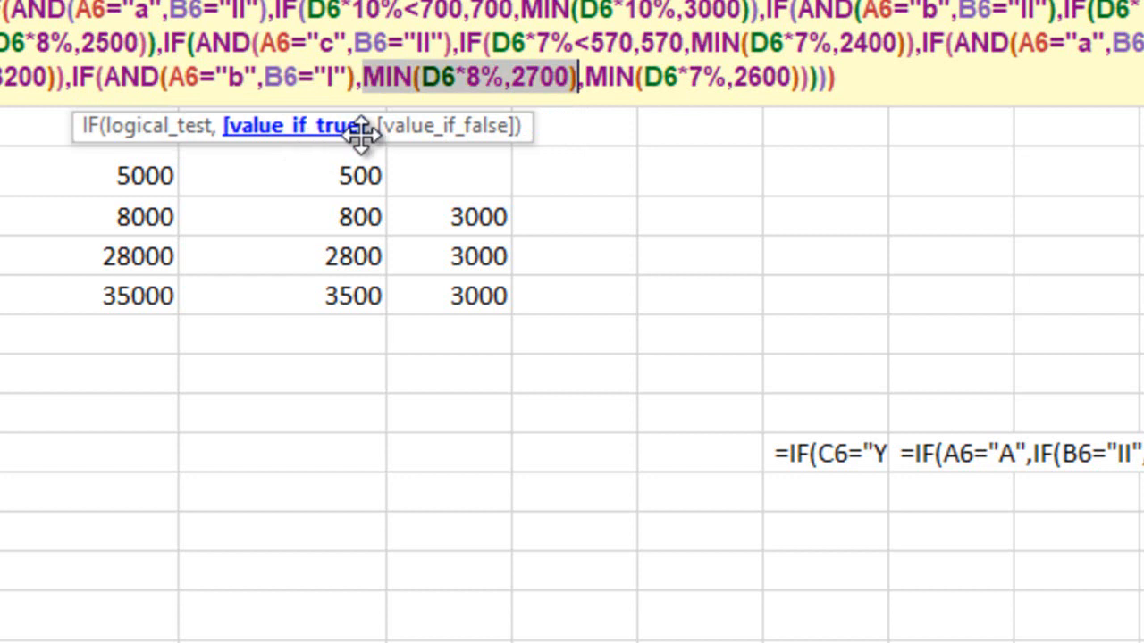
left_click(444, 134)
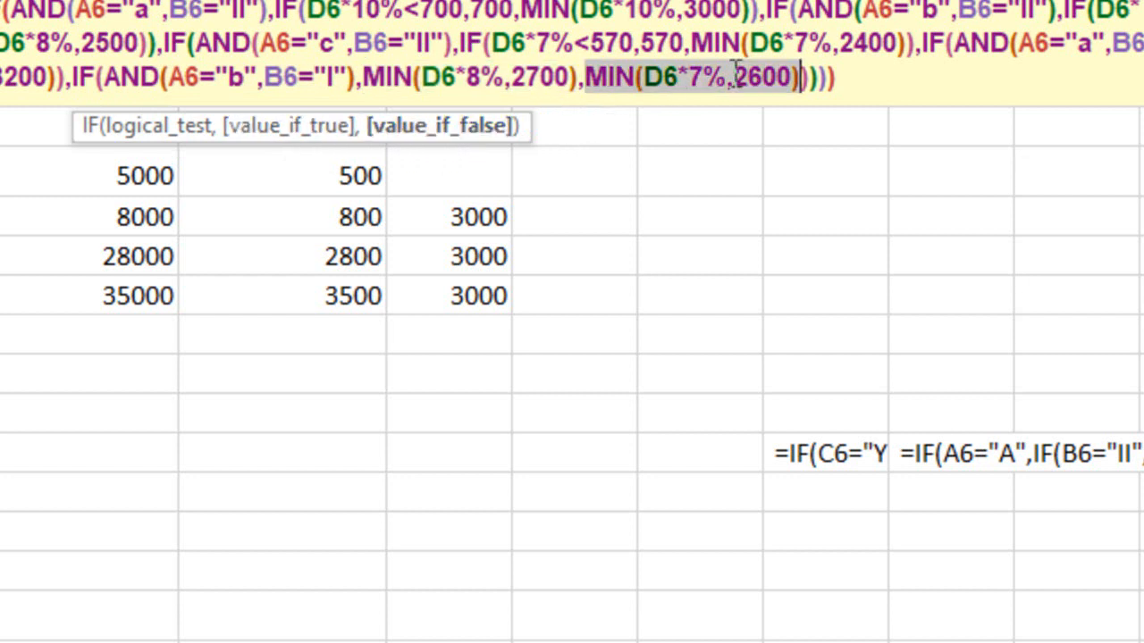
left_click(815, 79)
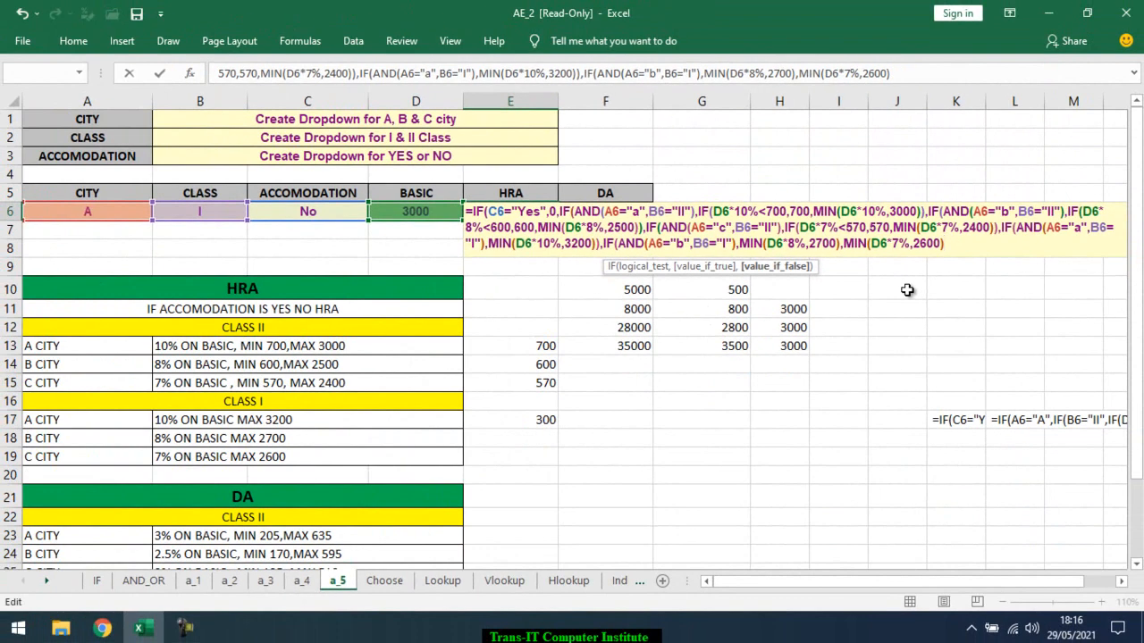
key("Return")
key("Return")
key("Return")
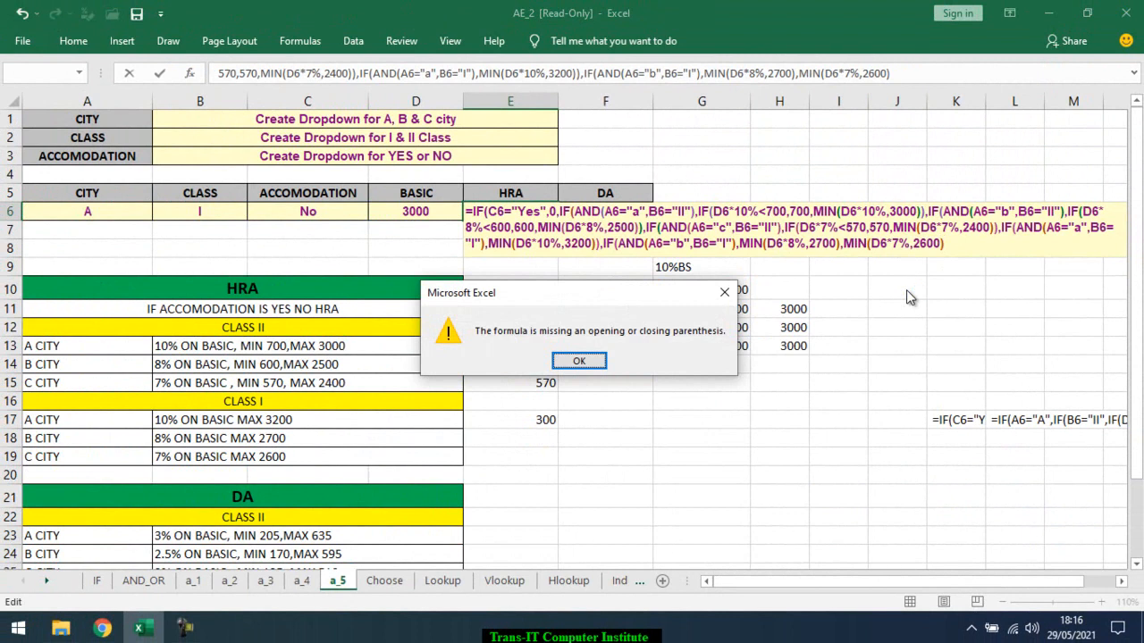
key("Return")
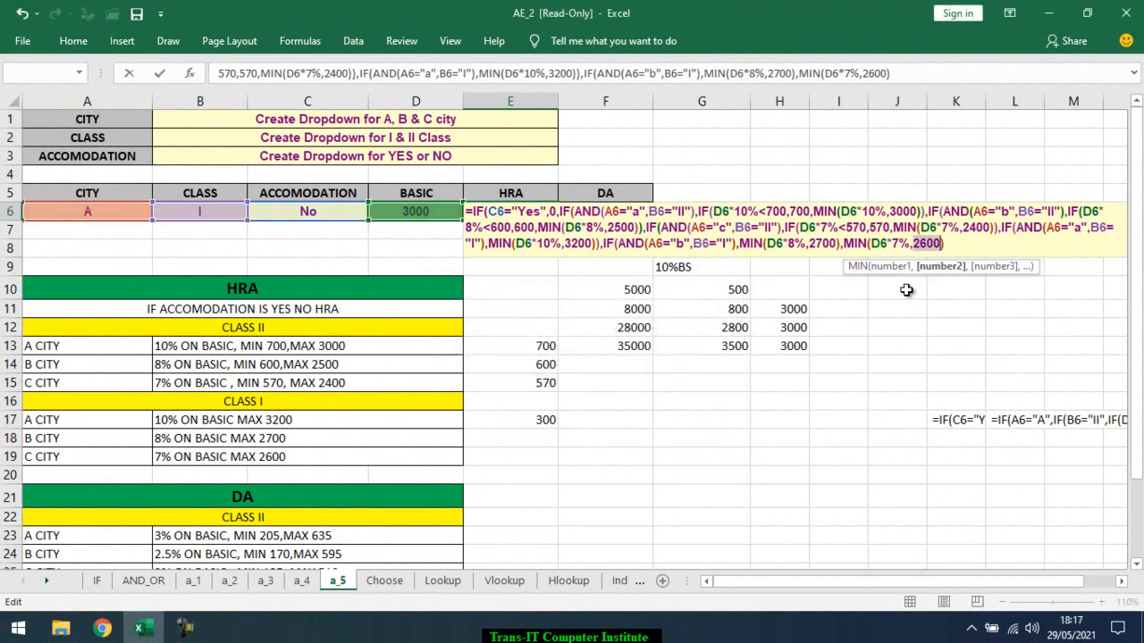
Review the last IF's true and false values and try to enter E6 with a second closing parenthesis after 2600
left_click(921, 246)
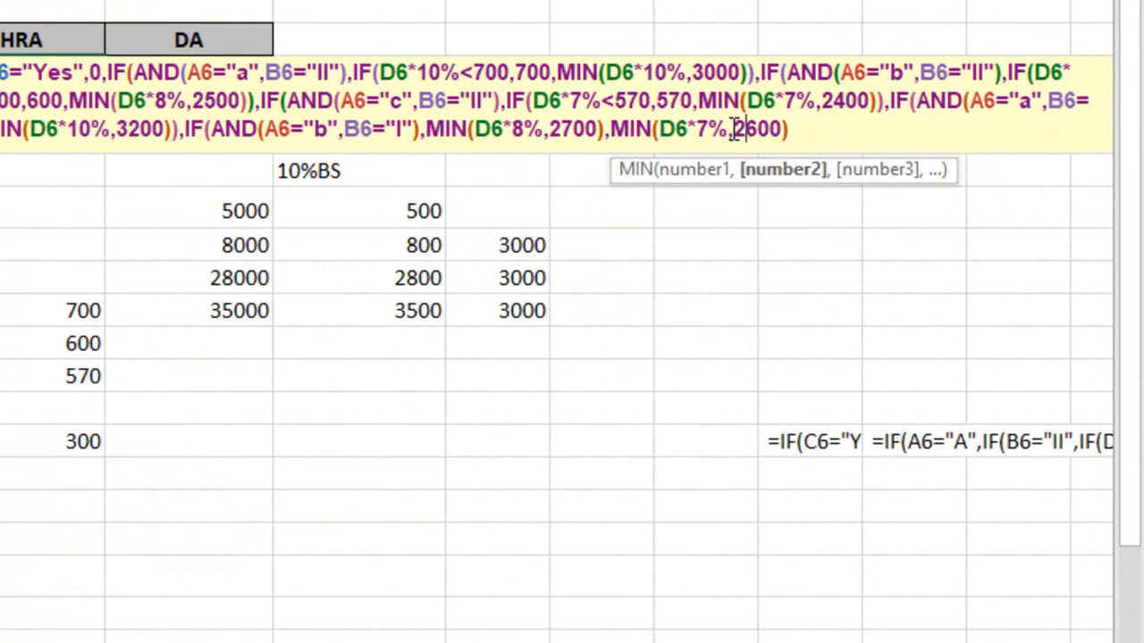
left_click(910, 244)
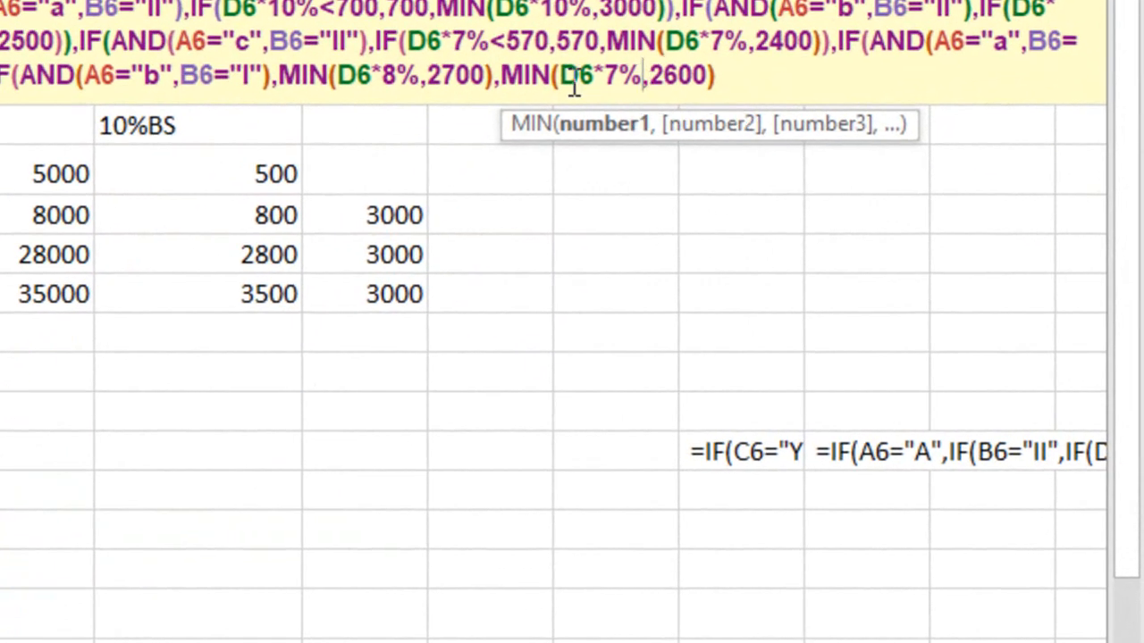
left_click(496, 76)
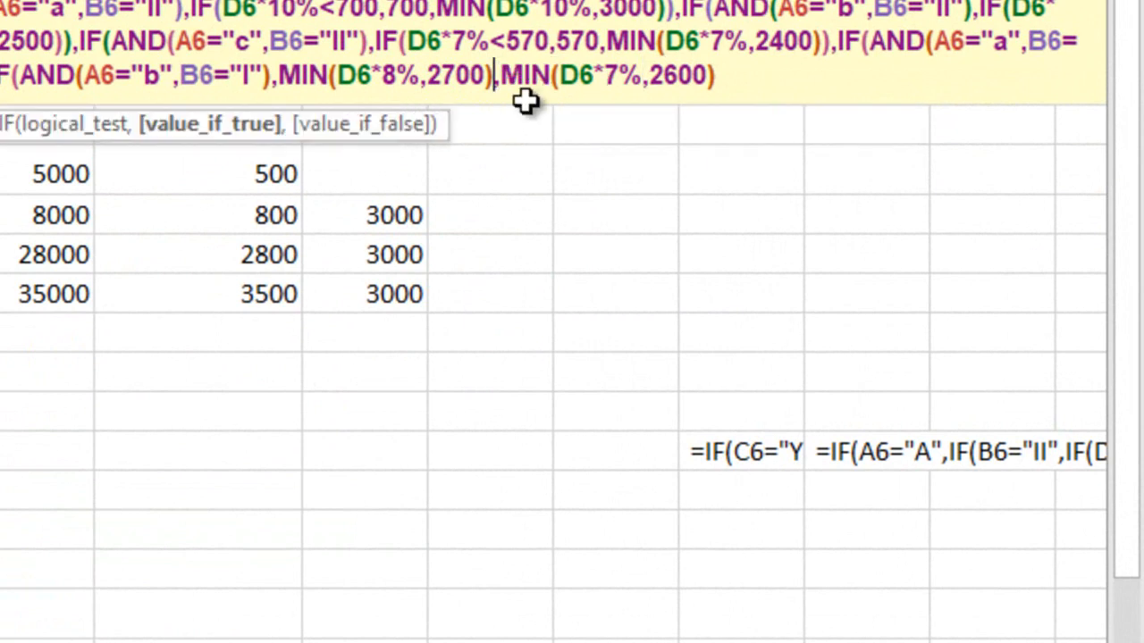
left_click(237, 134)
left_click(351, 129)
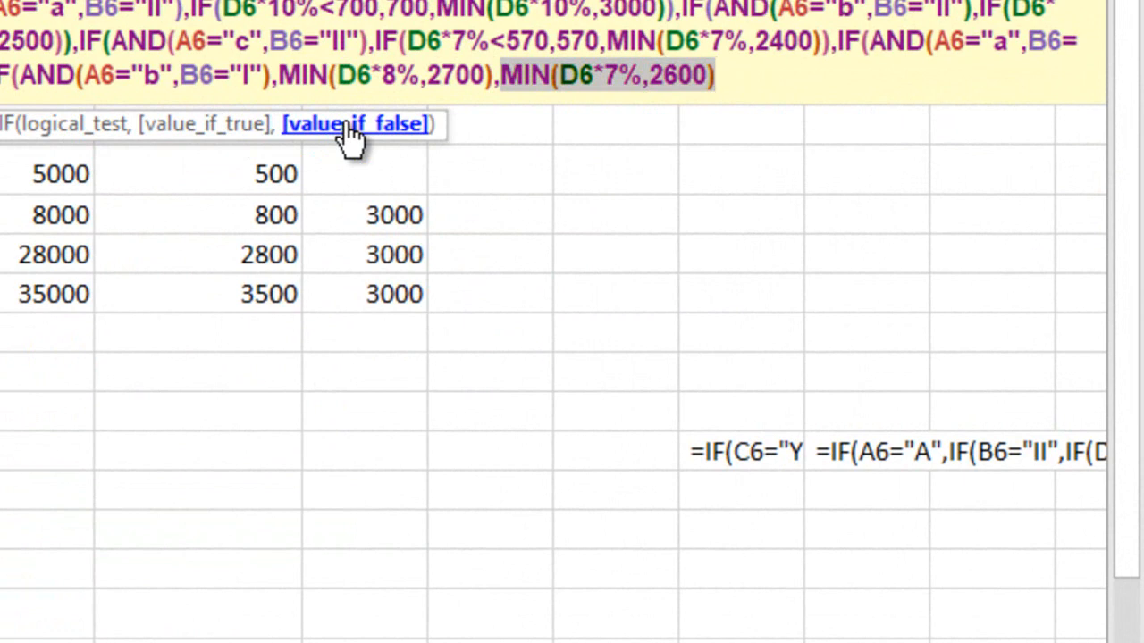
left_click(743, 86)
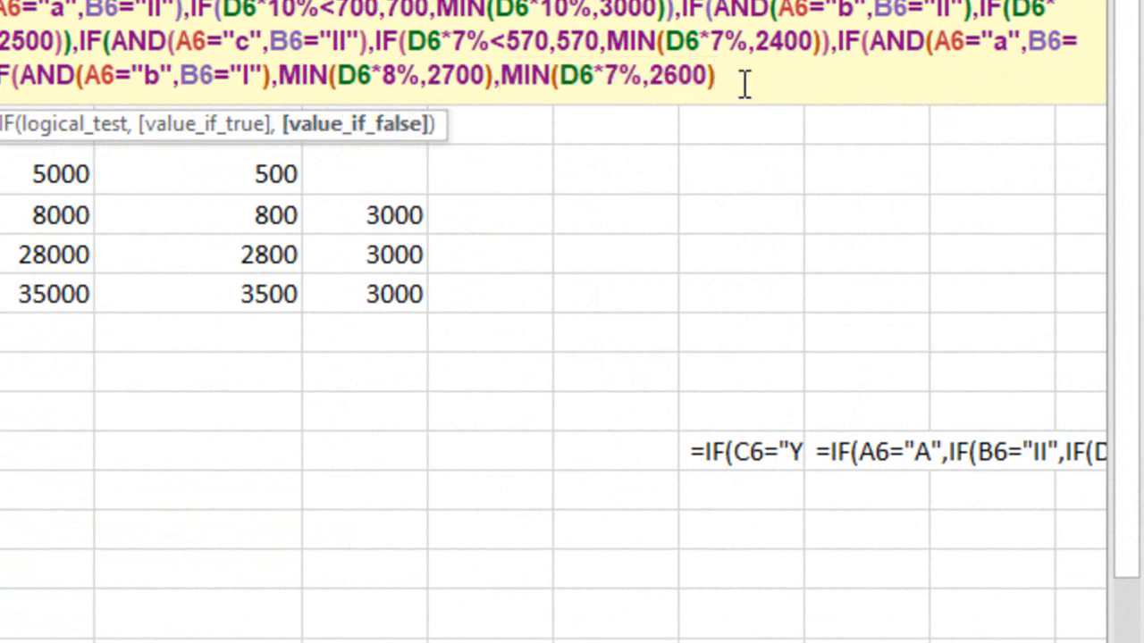
type("))")
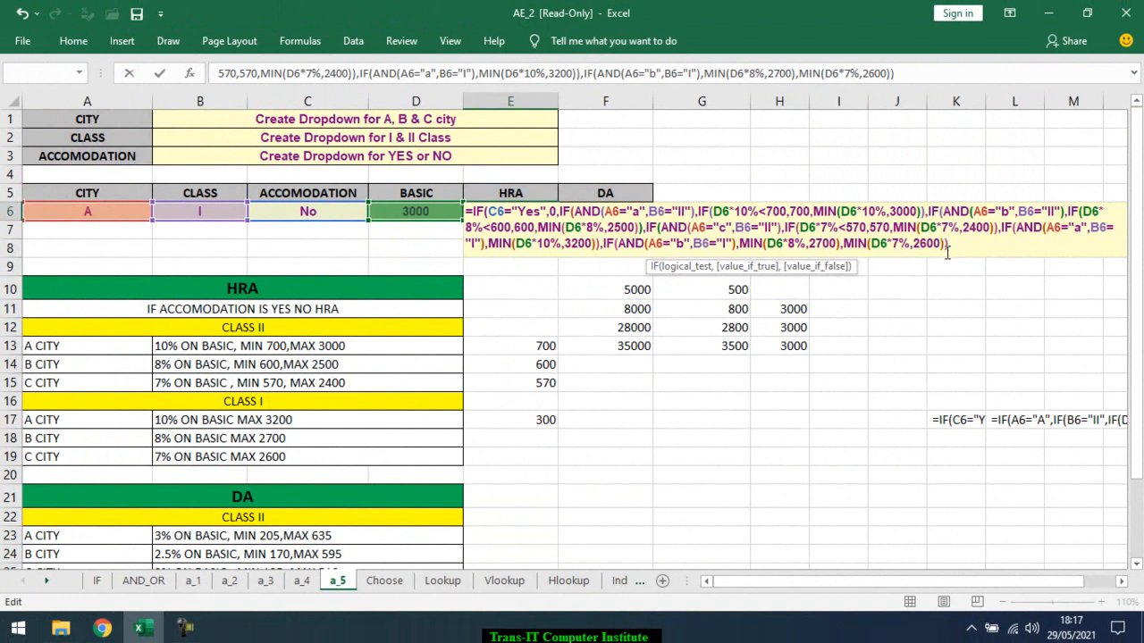
key("Return")
key("Return")
key("BackSpace")
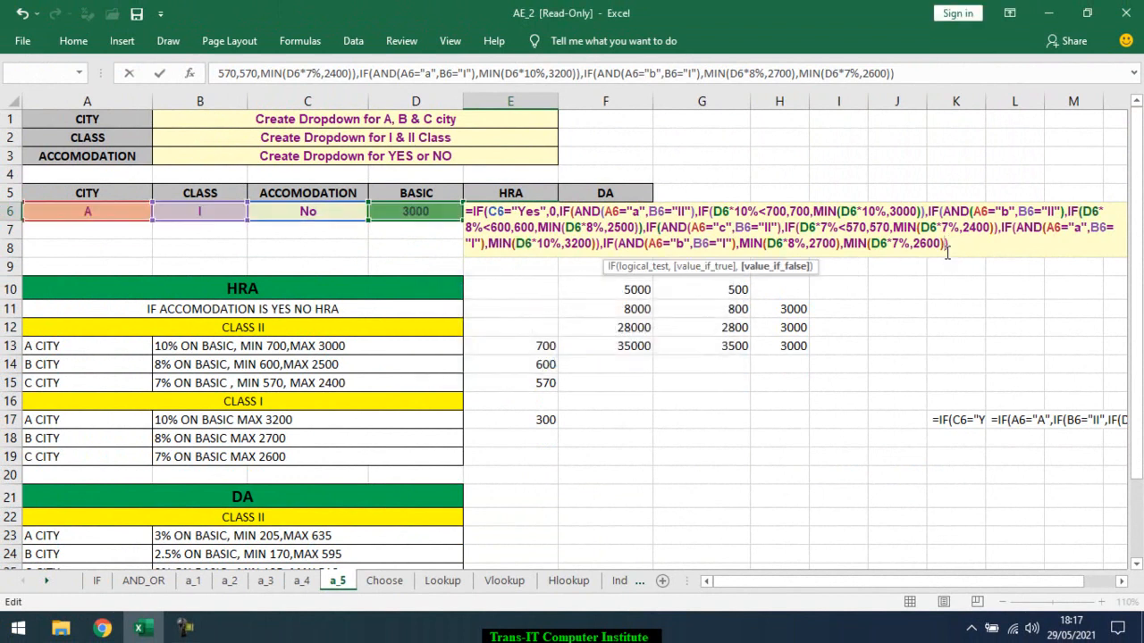
Recheck the last IF's arguments and delete its false value MIN(D6*7%,2600) with the preceding comma from the E6 formula
left_click(643, 268)
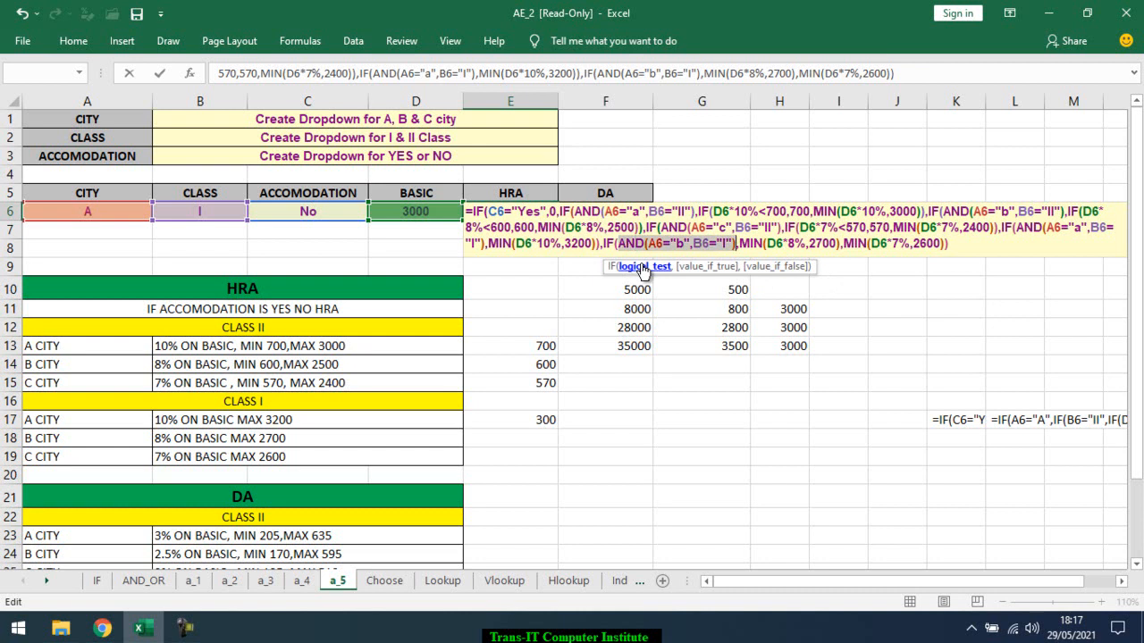
left_click(705, 268)
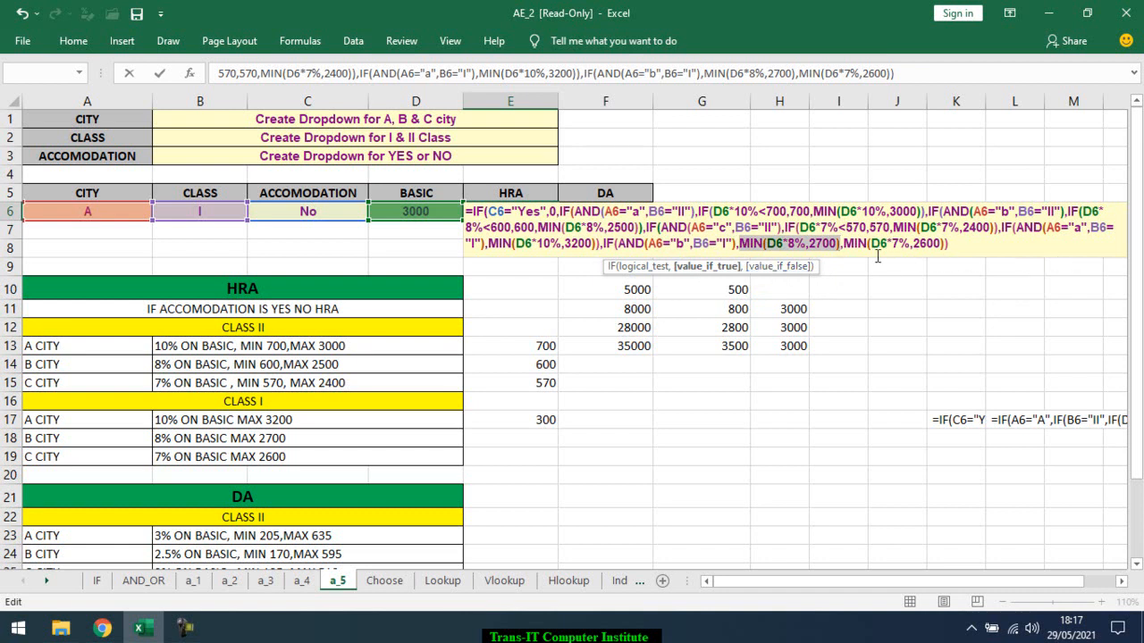
left_click(798, 269)
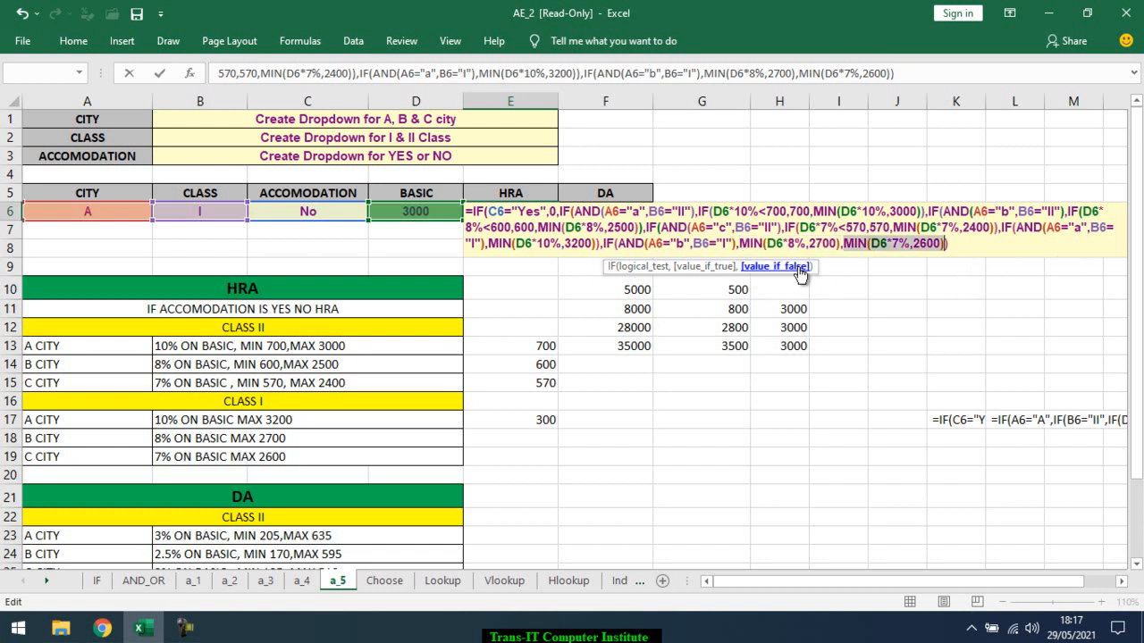
left_click(940, 243)
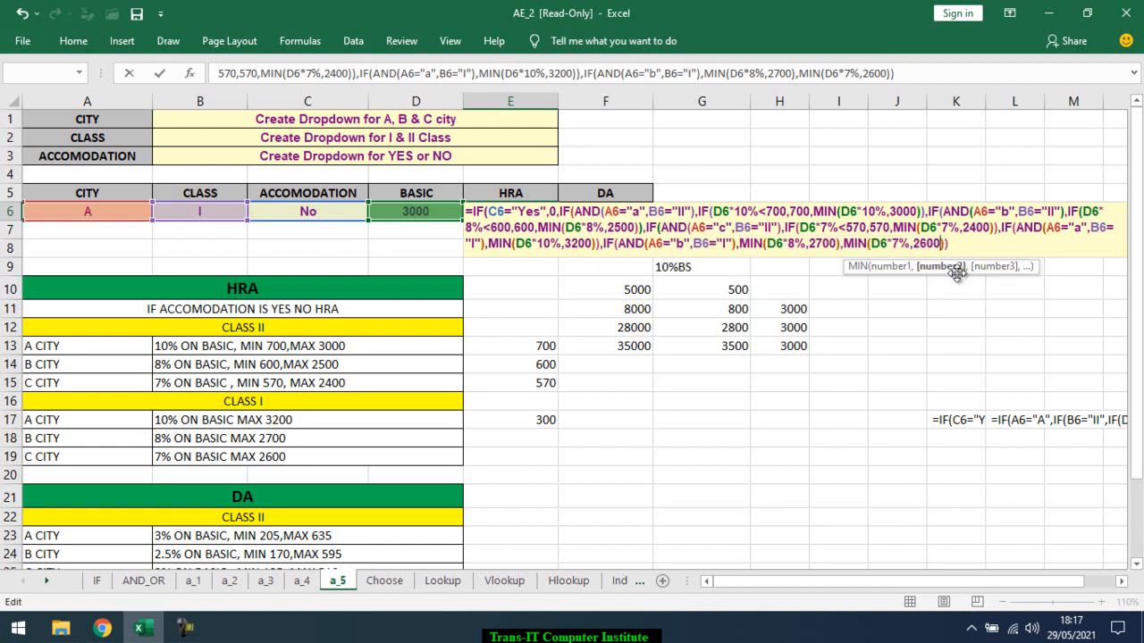
key("BackSpace")
key("BackSpace")
key("BackSpace")
key("BackSpace")
key("BackSpace")
key("BackSpace")
key("BackSpace")
key("BackSpace")
key("BackSpace")
key("BackSpace")
key("BackSpace")
key("BackSpace")
key("BackSpace")
key("BackSpace")
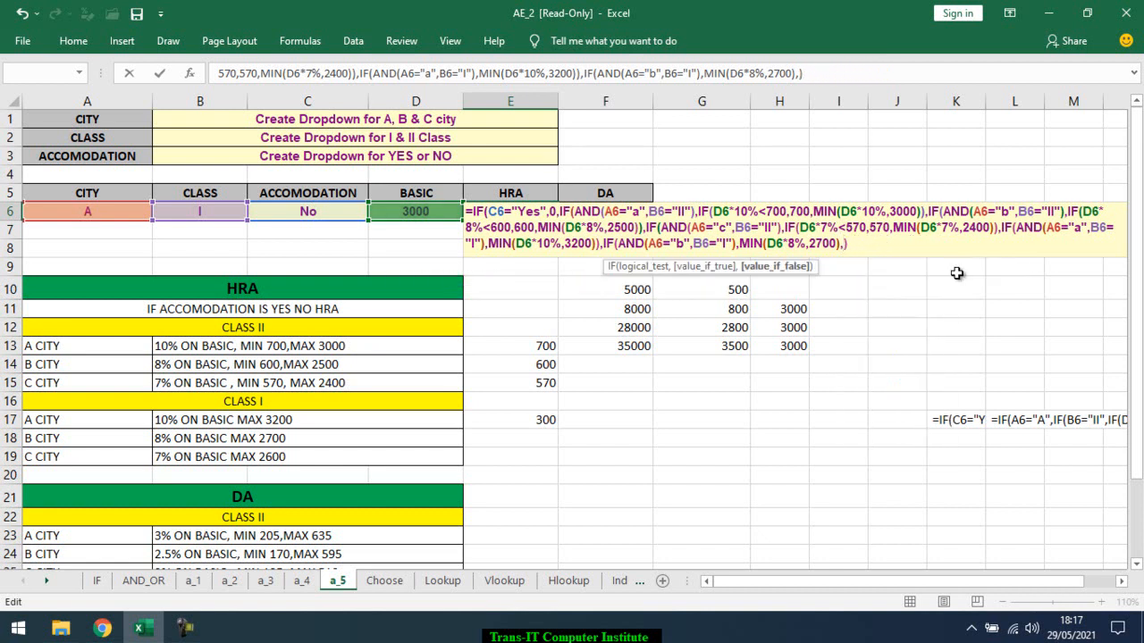
key("BackSpace")
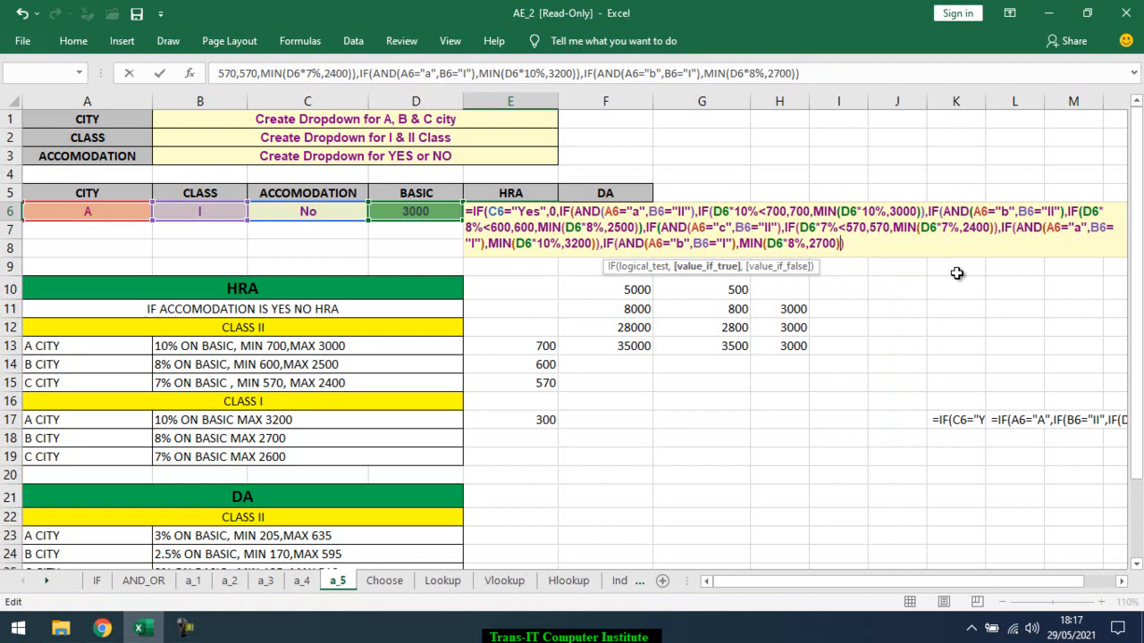
Try to enter the E6 formula ending in MIN(D6*8%,2700)) without a false value
key("Return")
key("Return")
key("Return")
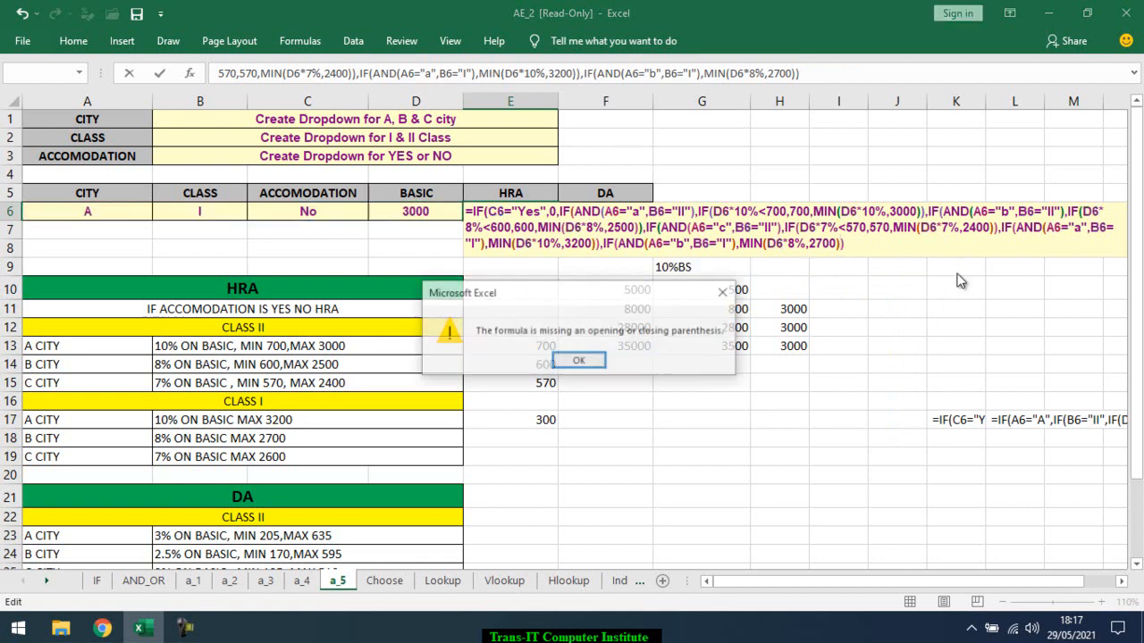
key("Return")
key("Return")
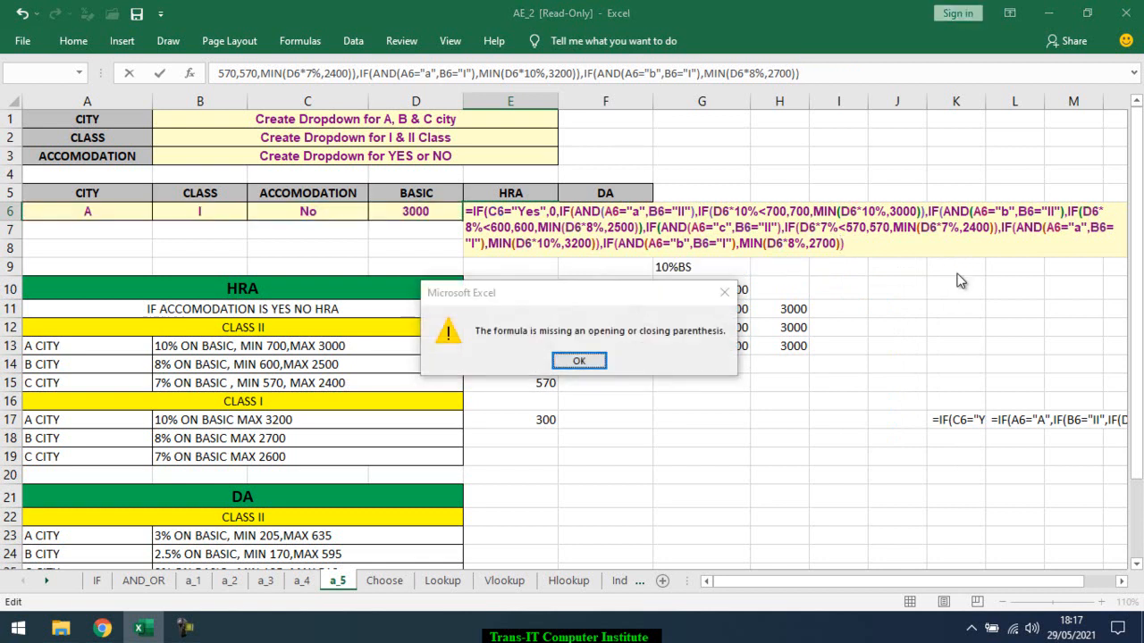
key("Return")
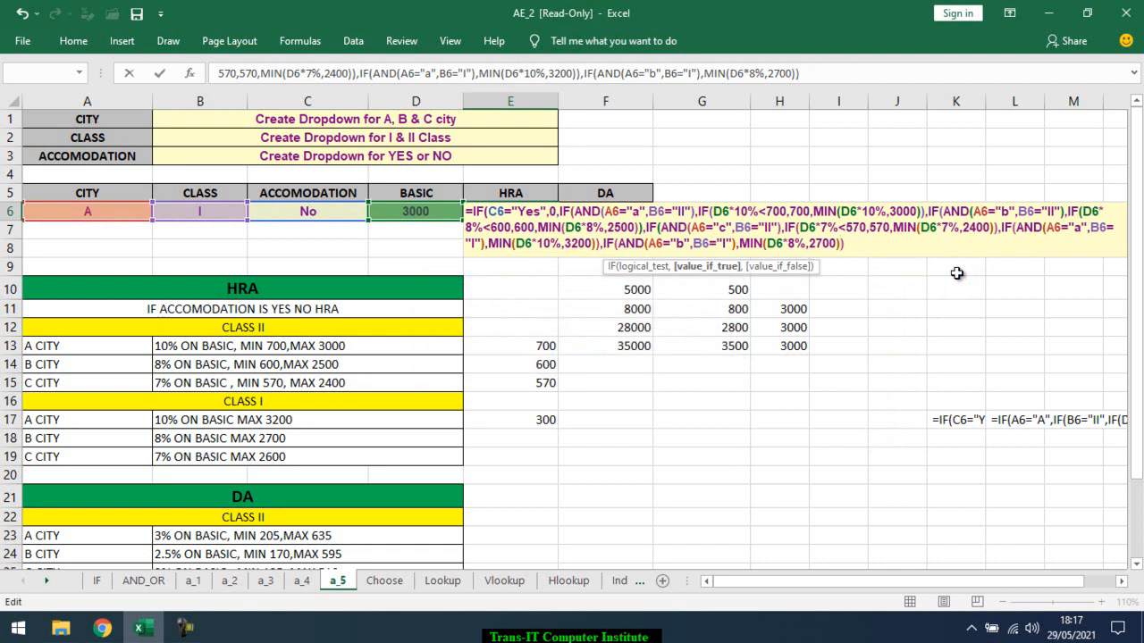
Check the B-city, class I test and true value, and remove the final closing parenthesis after MIN(D6*8%,2700)
left_click(692, 247)
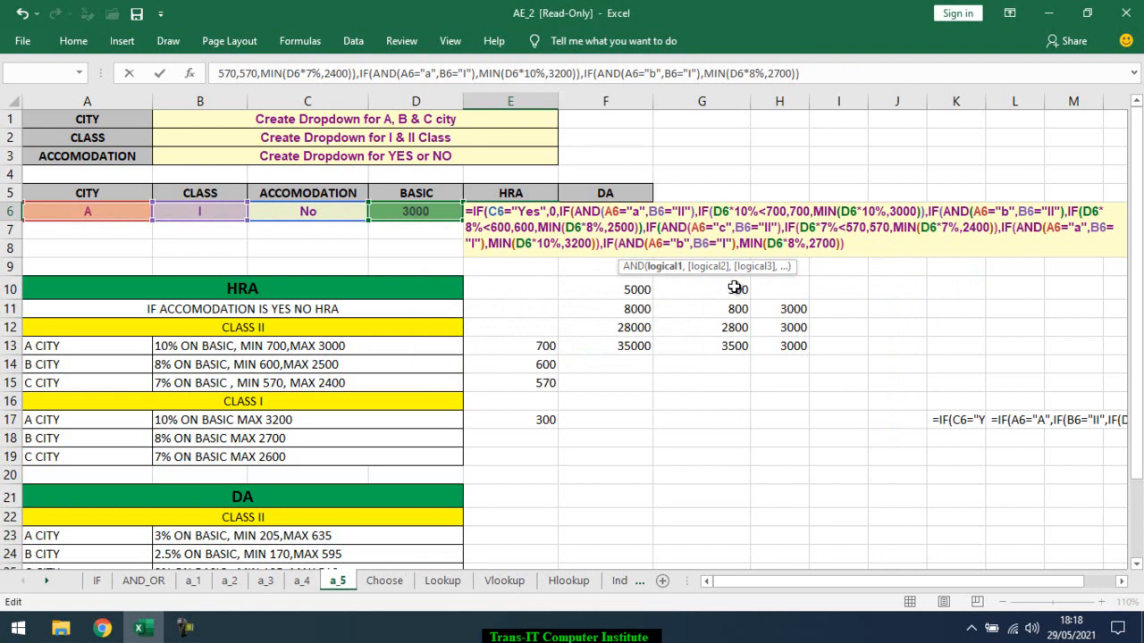
left_click(625, 243)
left_click(640, 267)
left_click(694, 267)
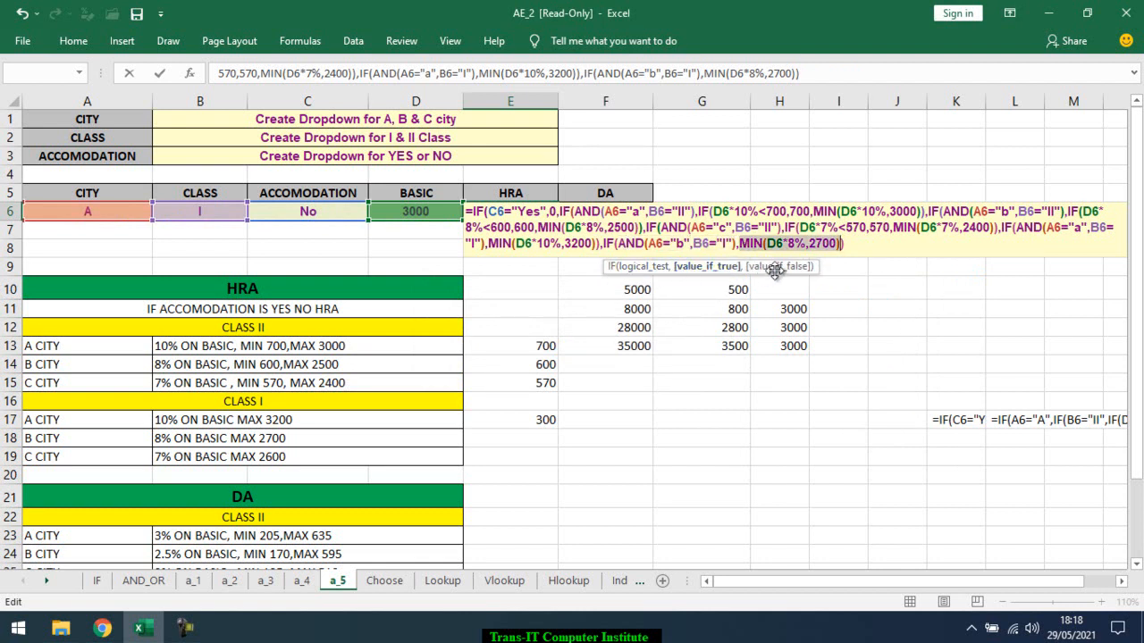
left_click(851, 246)
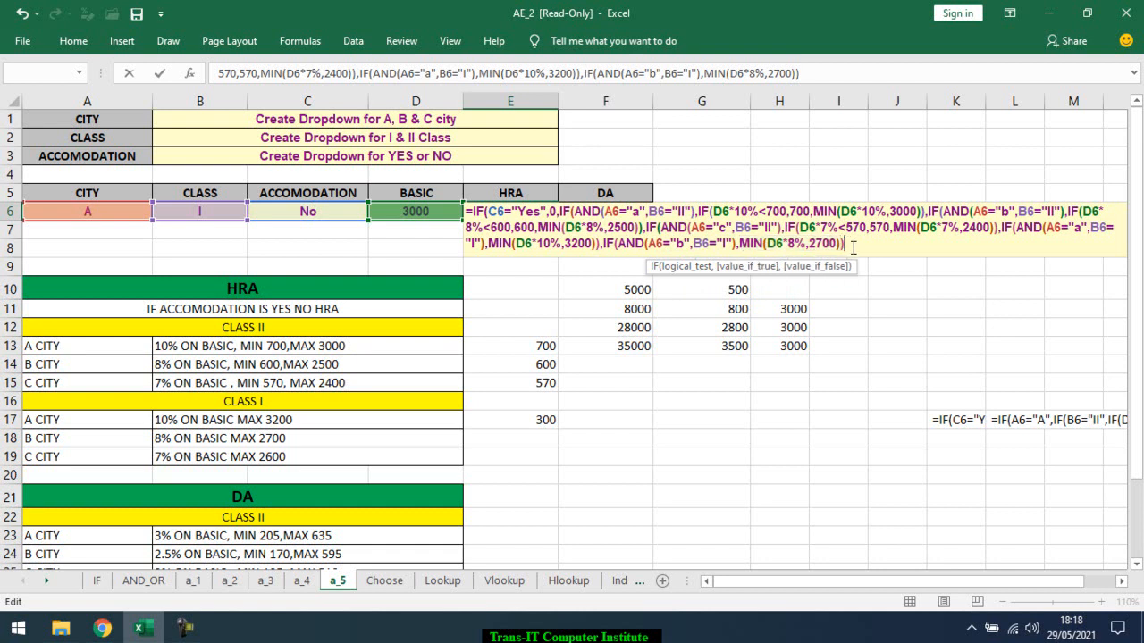
key("BackSpace")
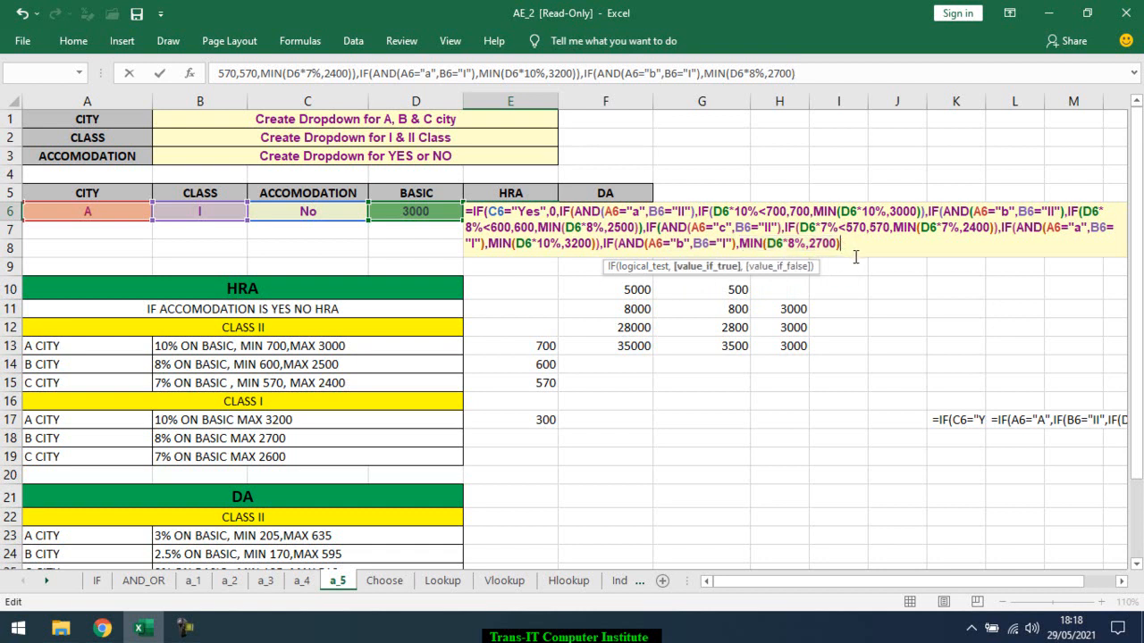
Try to add MIN(D6*7%,2600) as the false value of the B-city, class I IF in the E6 formula
type(",")
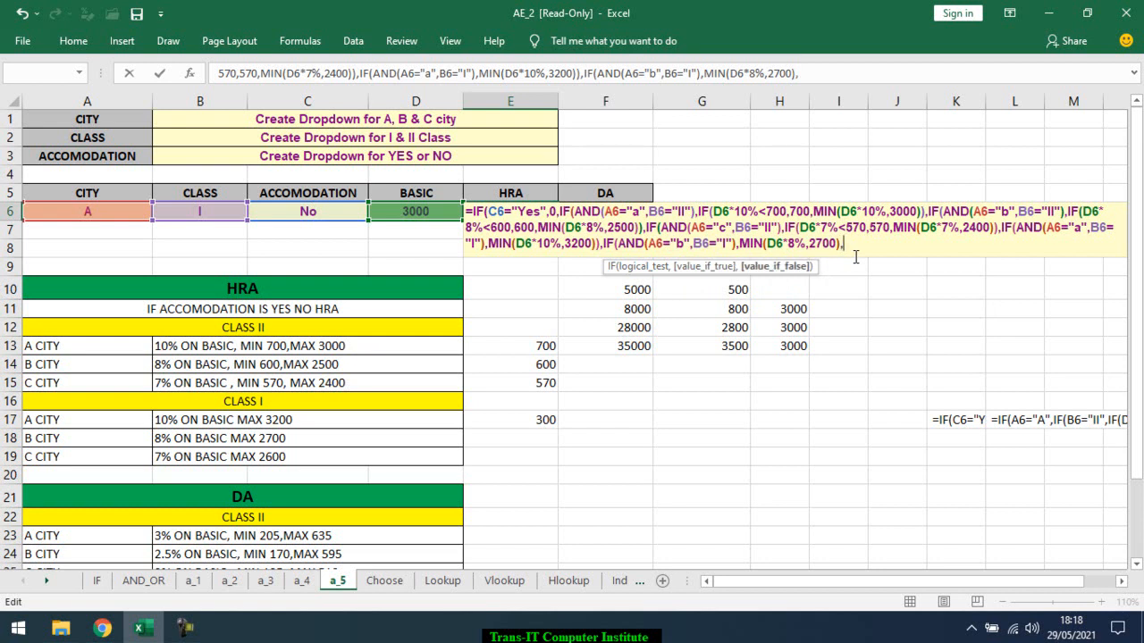
type("MIN(")
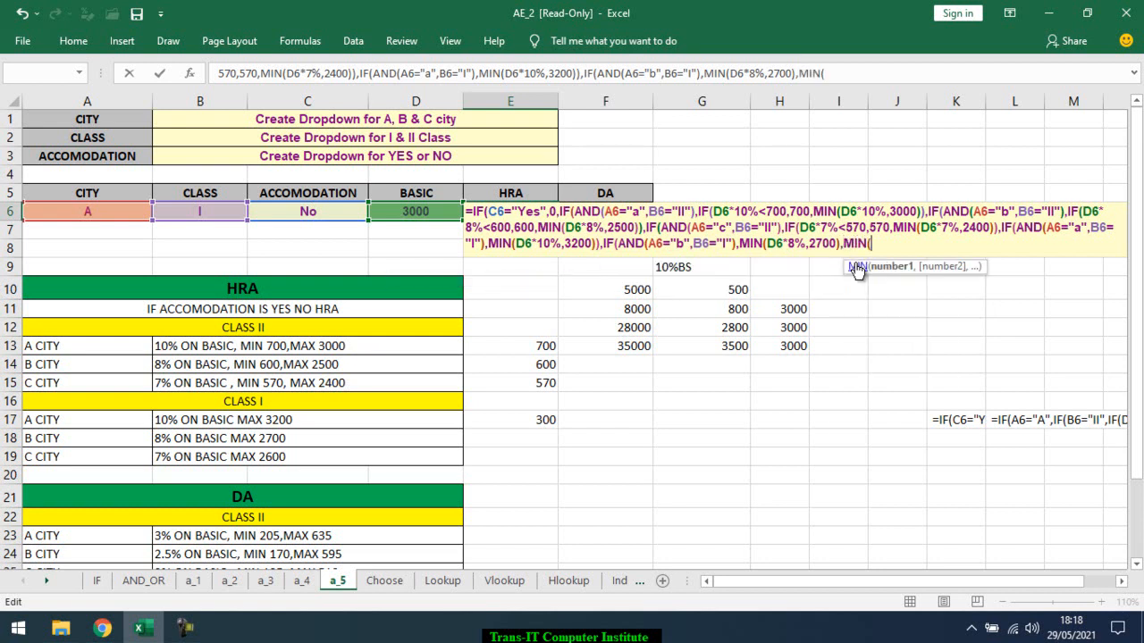
left_click(432, 210)
type("*7%")
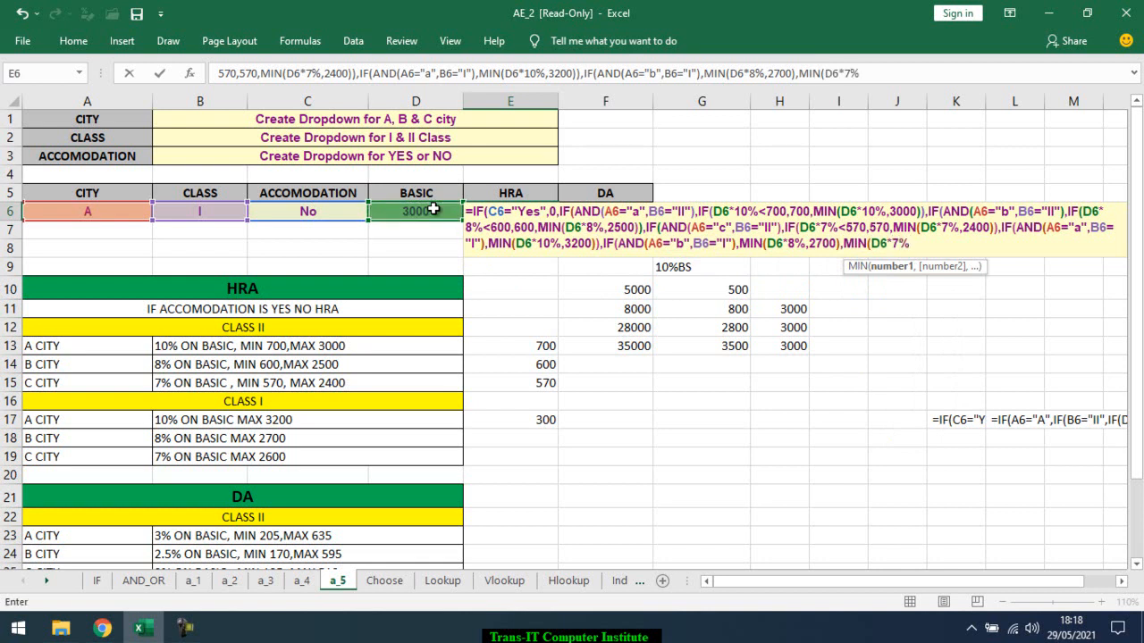
type(",2600")
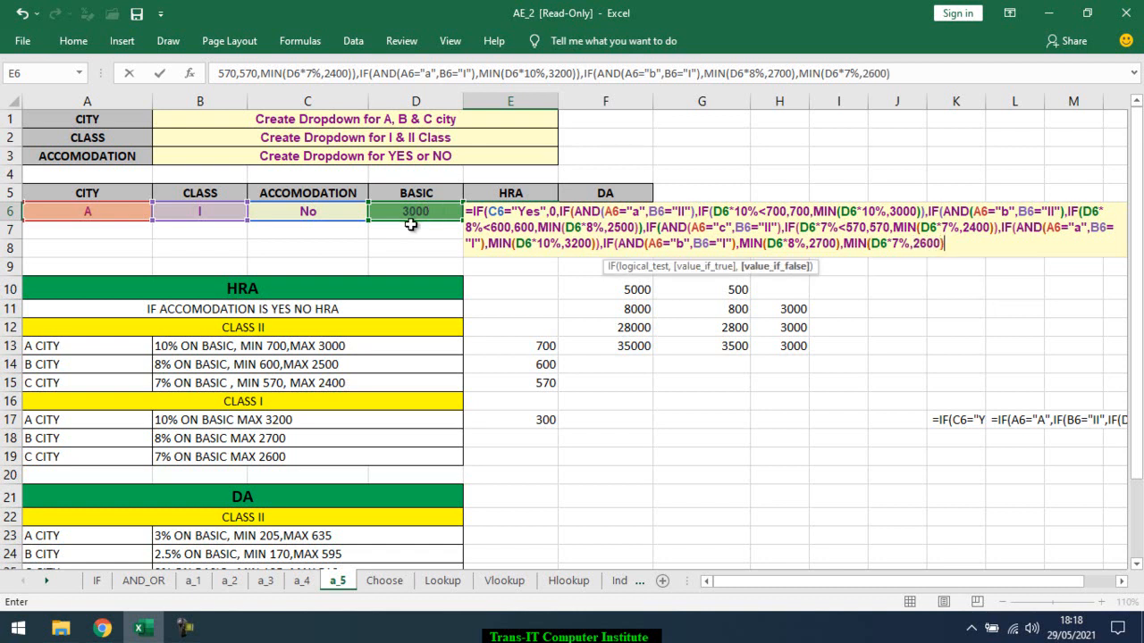
type(")")
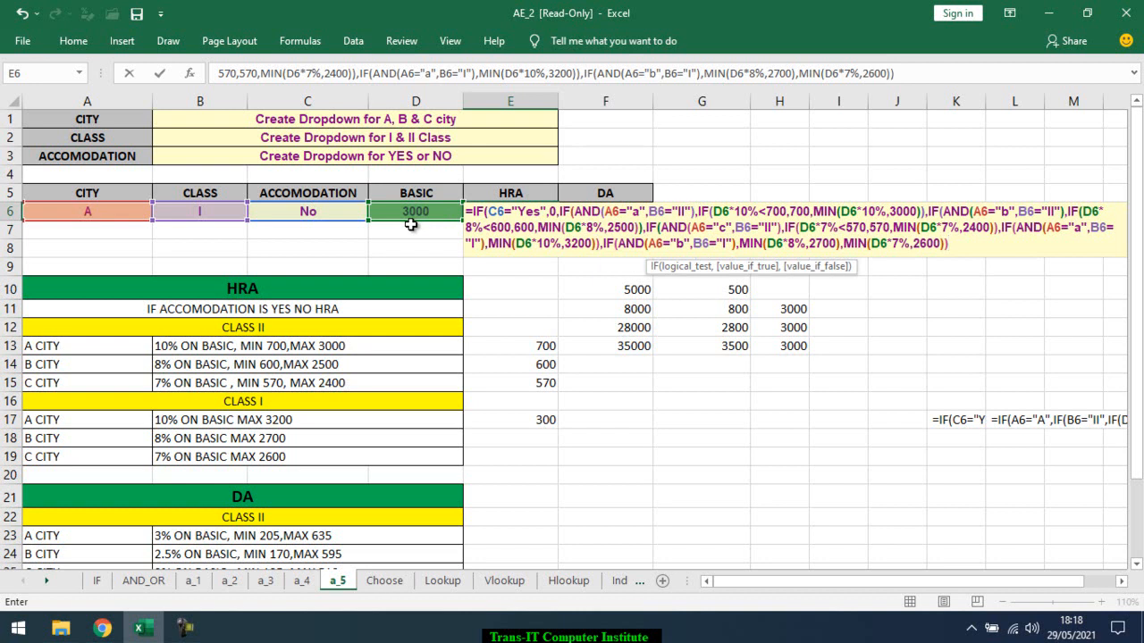
type(")")
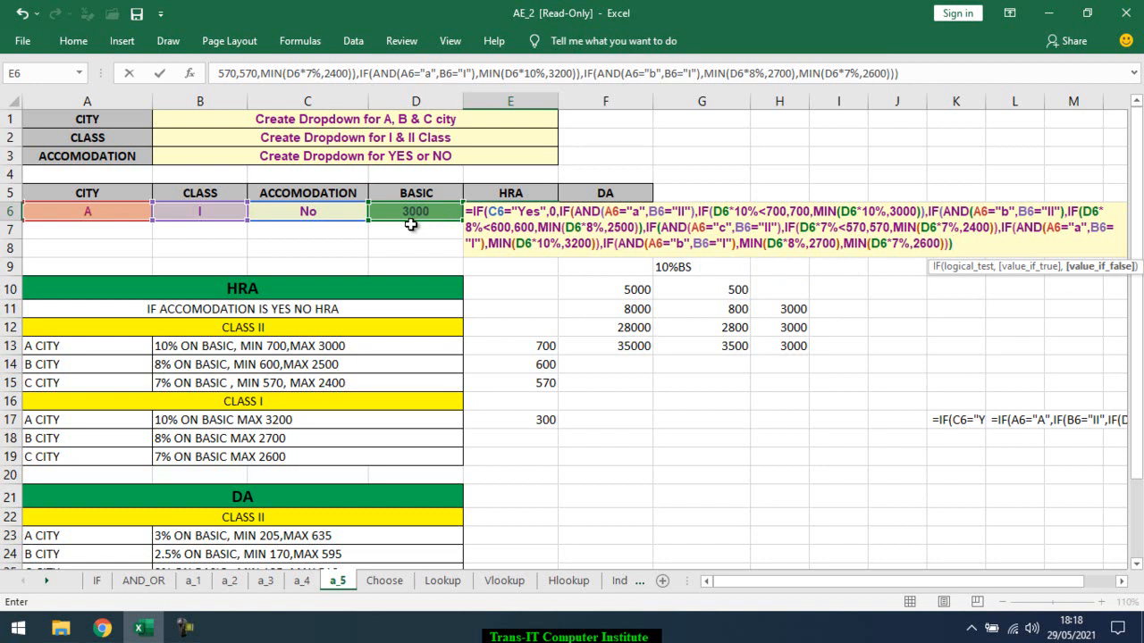
Try extra closing parentheses and a comma after MIN(D6*7%,2600), remove them, and leave the E6 formula
key("BackSpace")
key("BackSpace")
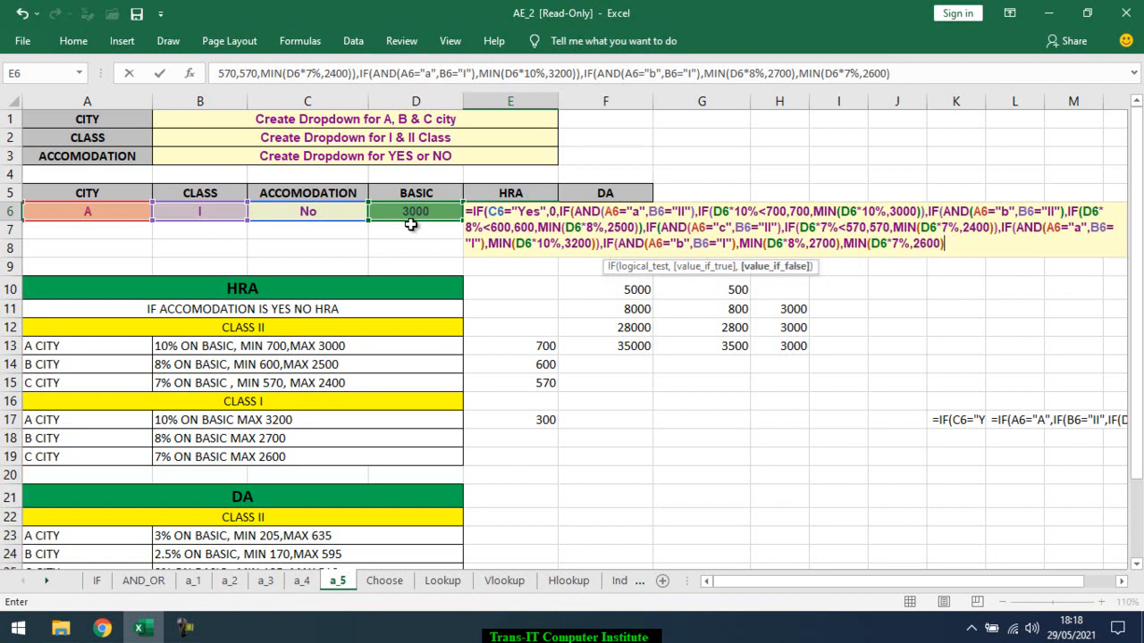
type(",")
key("BackSpace")
key("ctrl+Return")
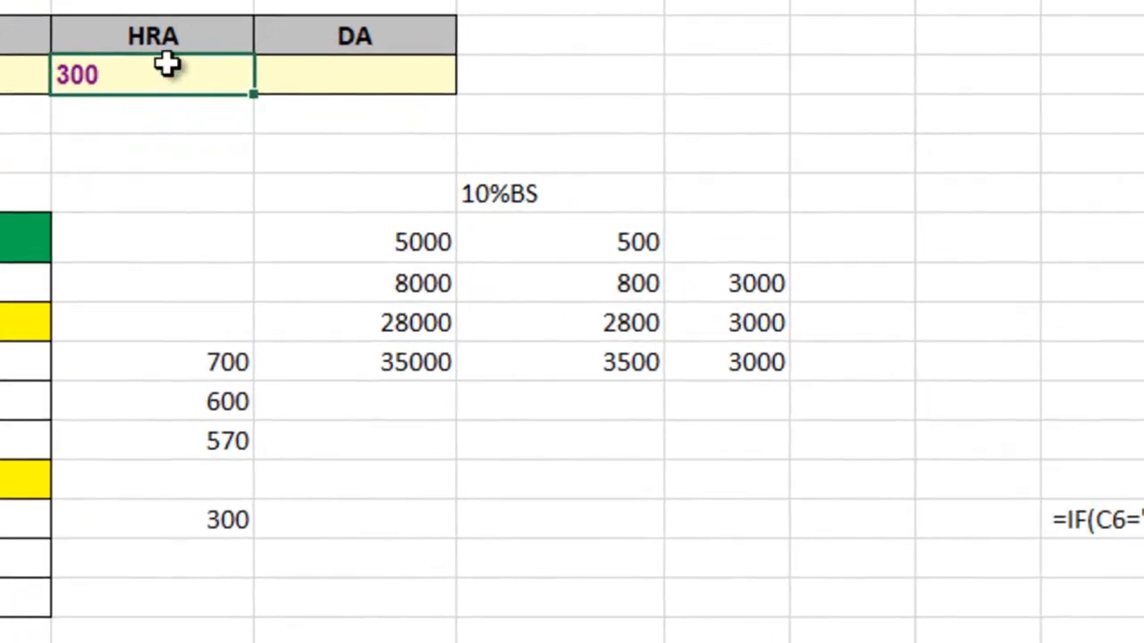
Reopen the E6 formula and remove the extra closing parentheses, leaving one after MIN(D6*10%,3200
double_click(169, 67)
left_click(404, 167)
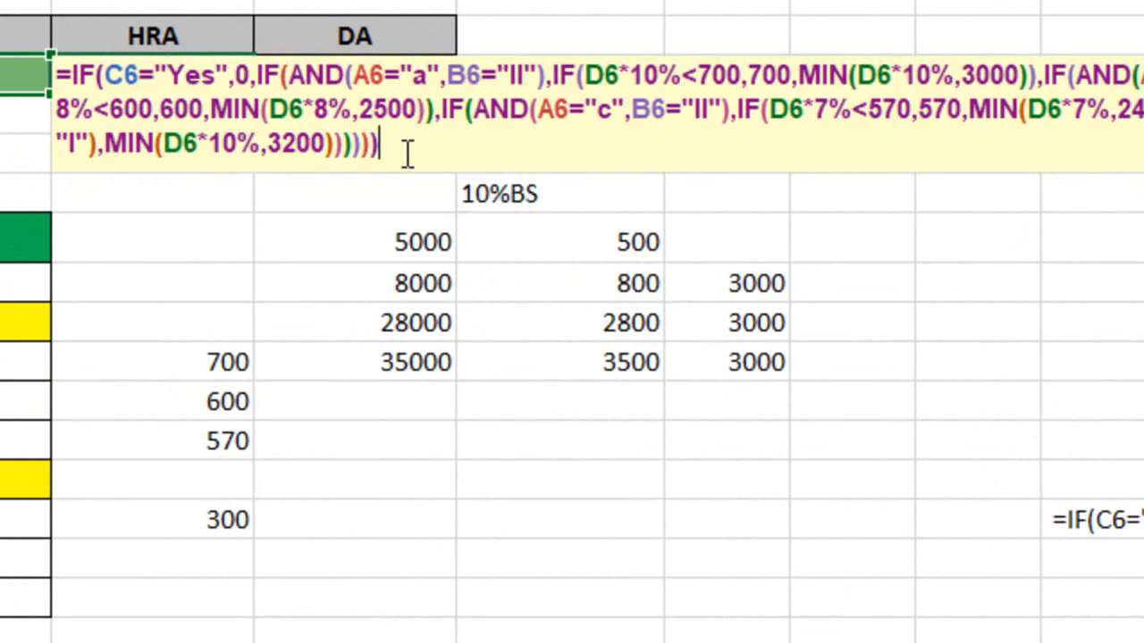
key("BackSpace")
key("BackSpace")
key("BackSpace")
key("BackSpace")
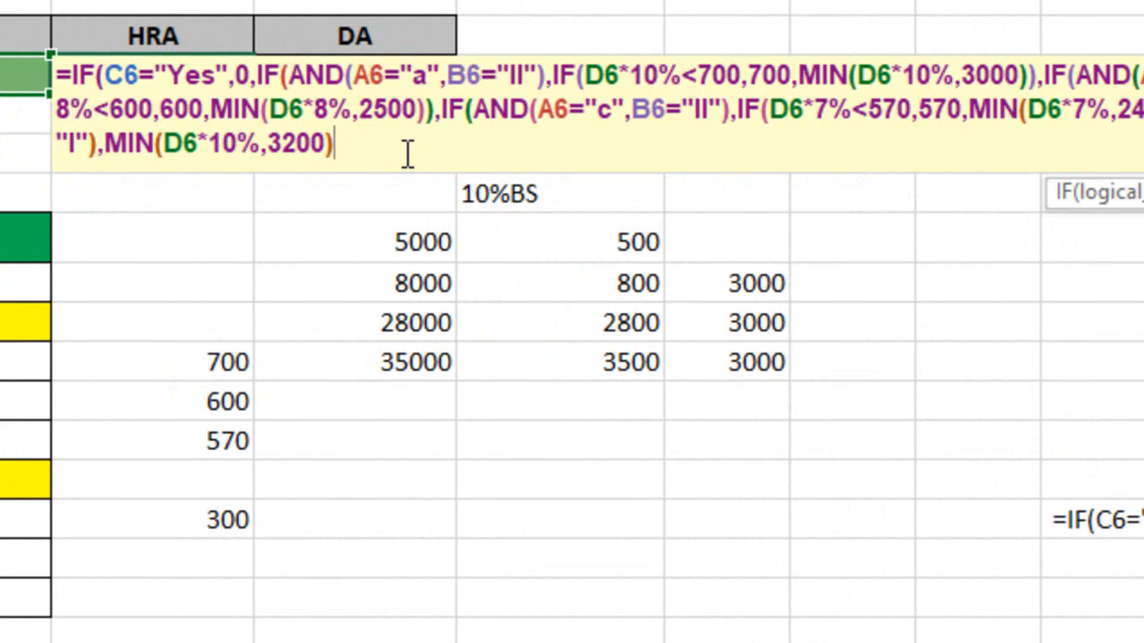
Nest another IF in the E6 formula with the test AND(A6="b",B6="I") for B city, class I
type(",")
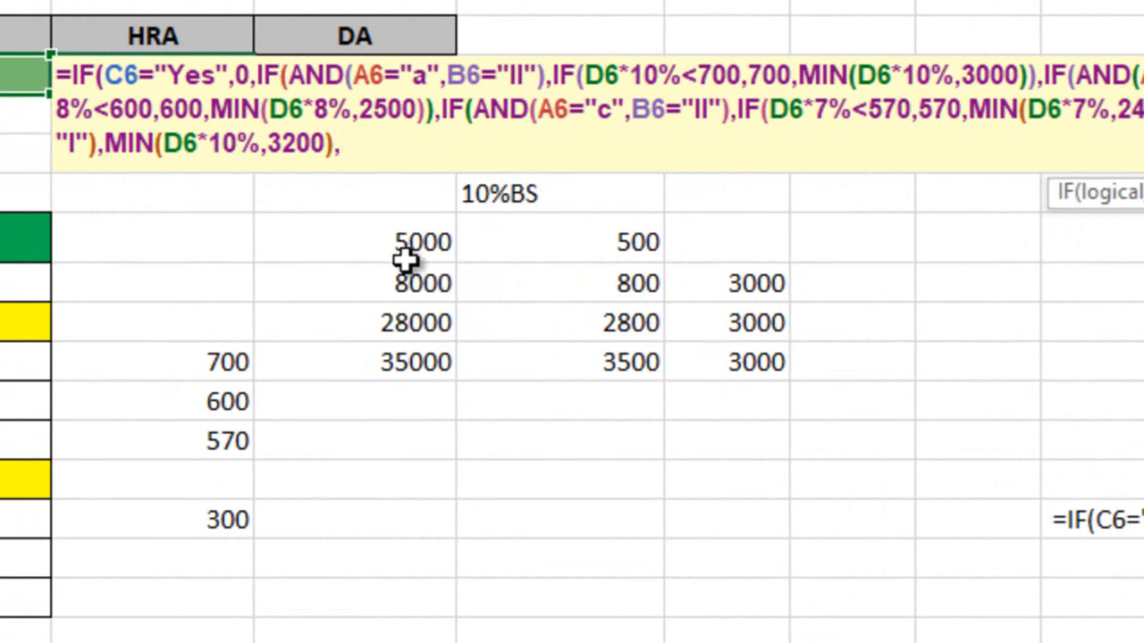
type("IF(")
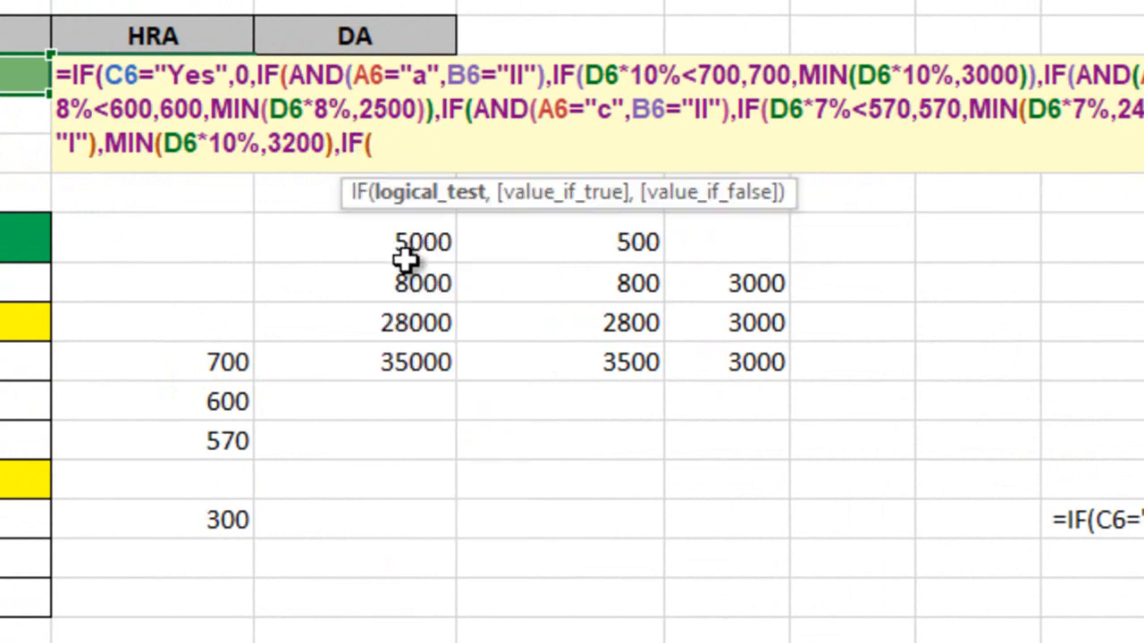
type("and")
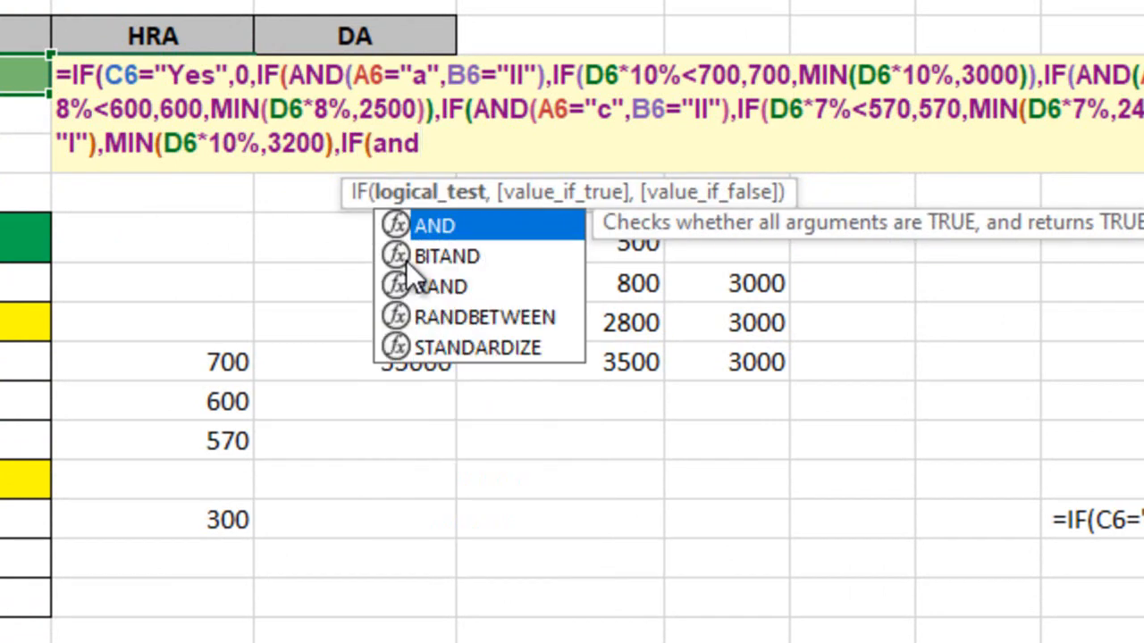
key("Tab")
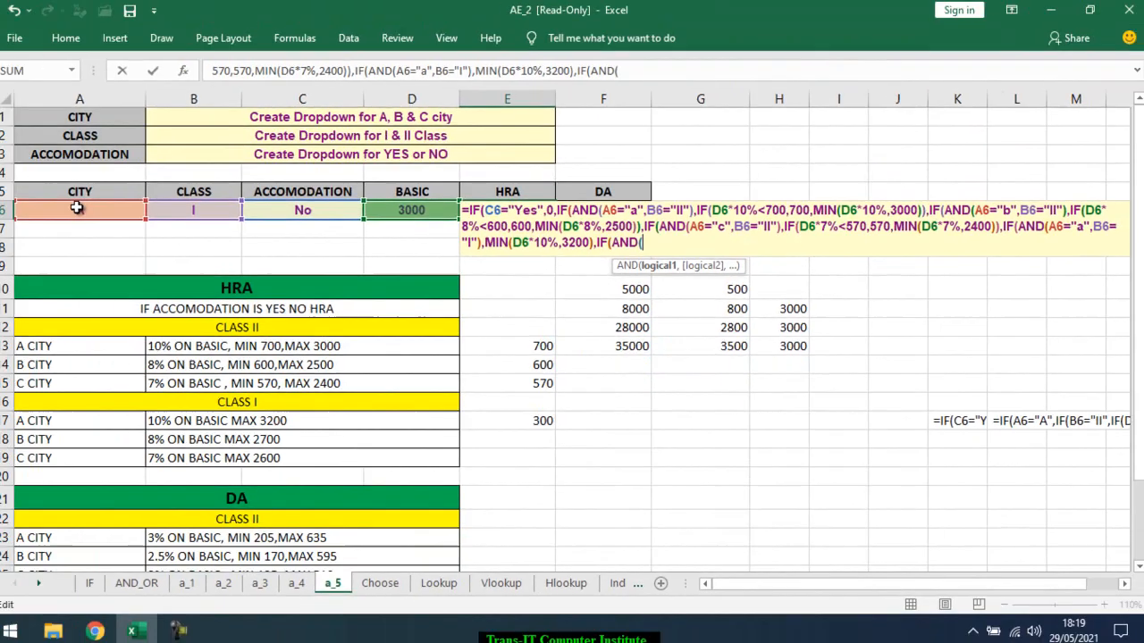
left_click(83, 211)
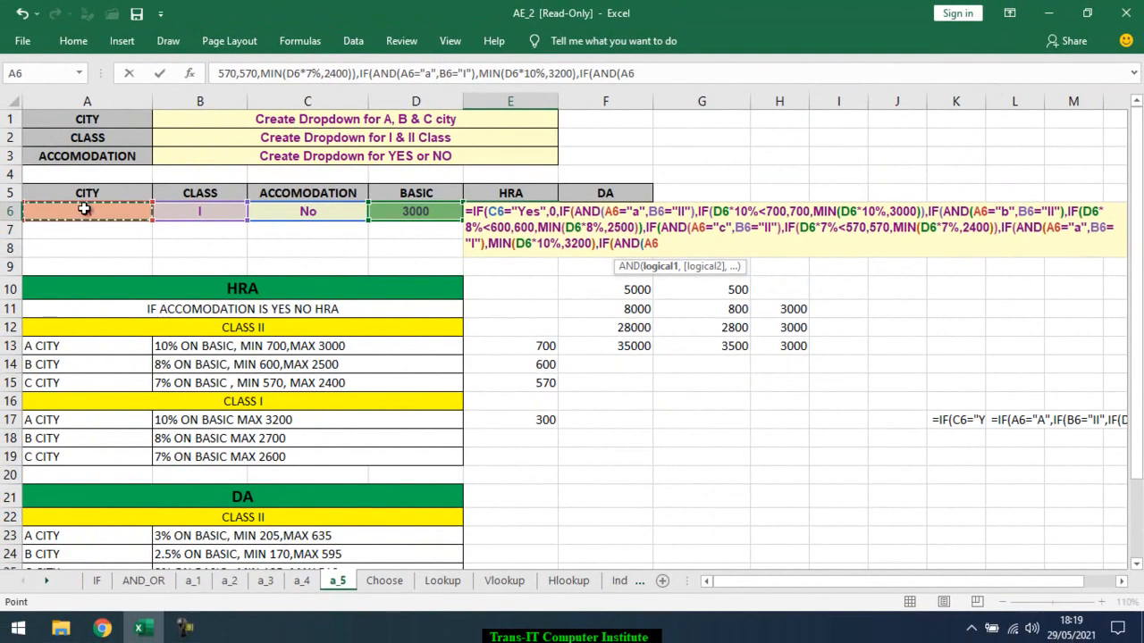
type("=\"")
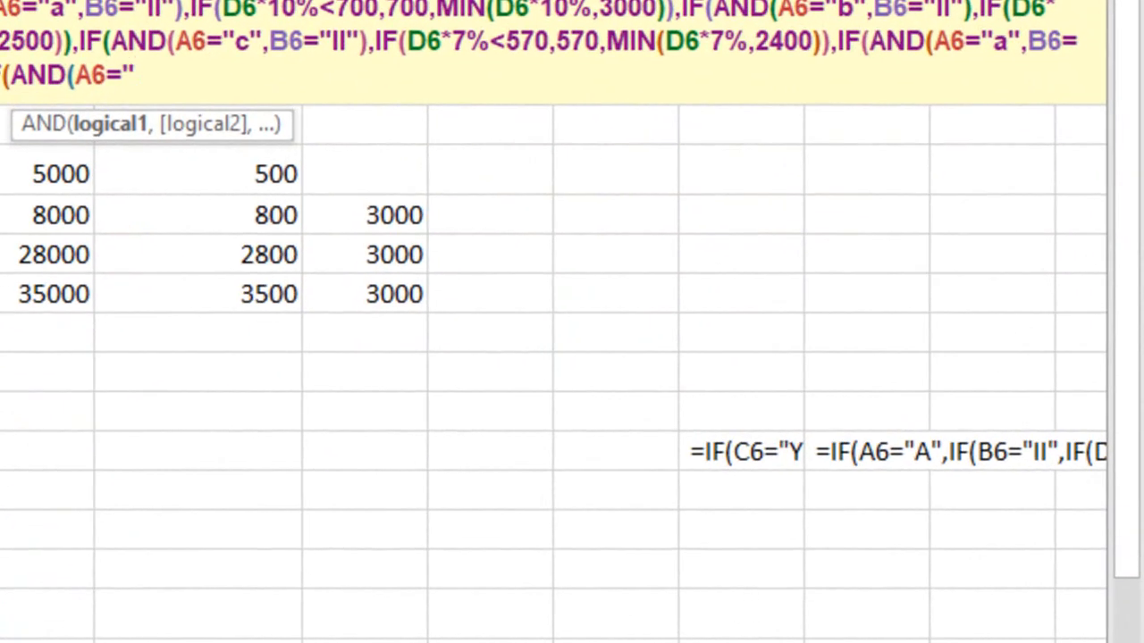
type("b\",")
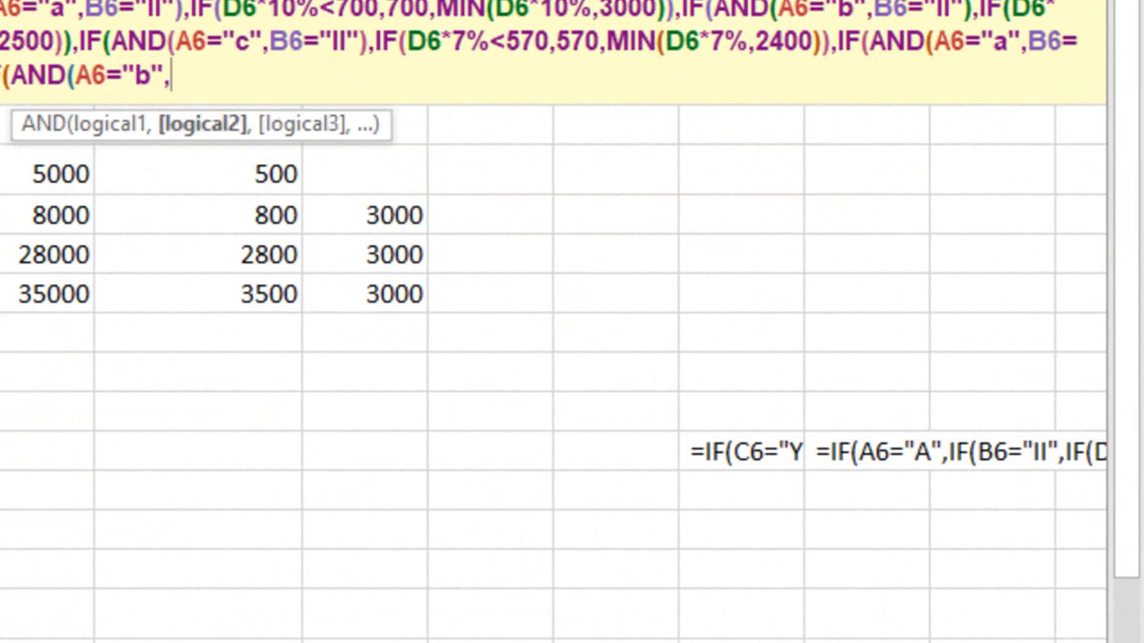
type("B6=\"I\"),")
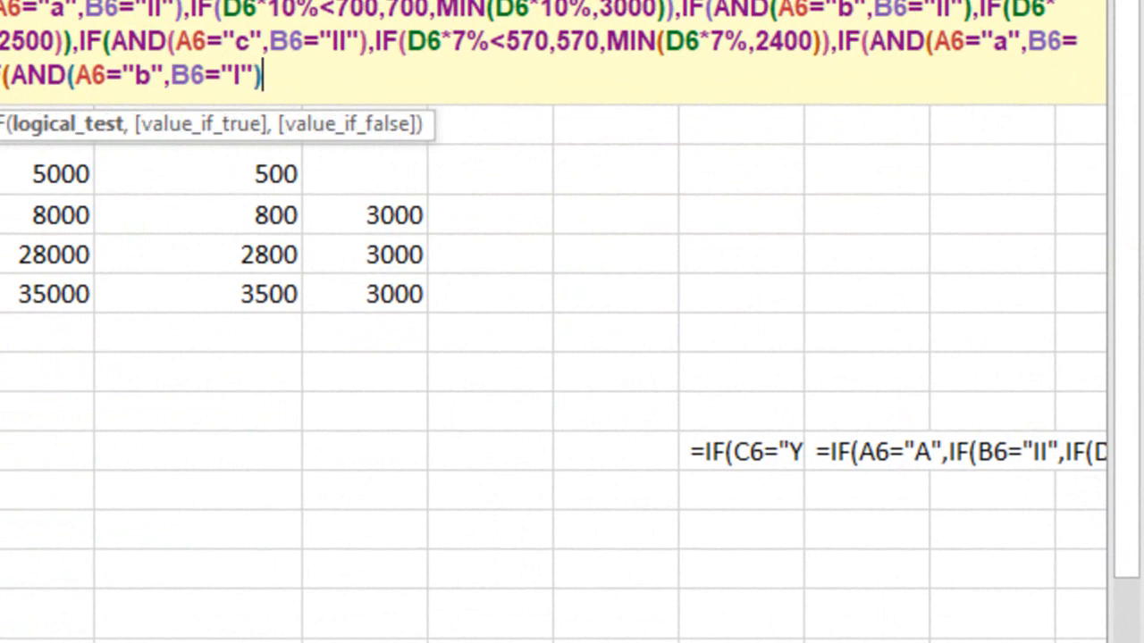
type("min")
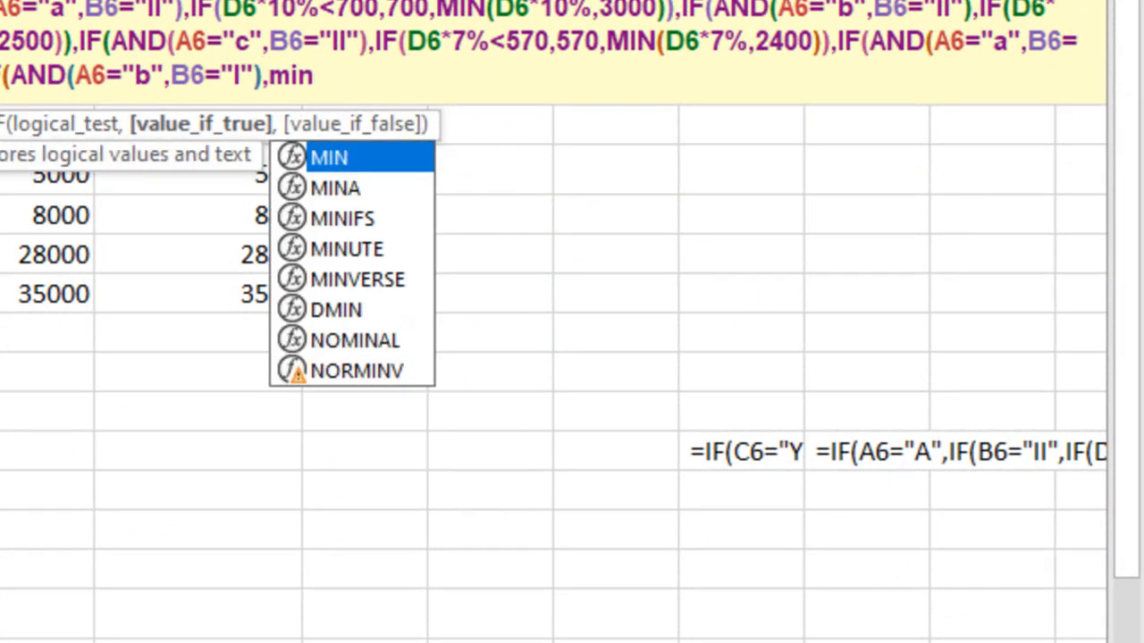
Add MIN(D6*8%,2700) as the true value for B city, class I
key("Tab")
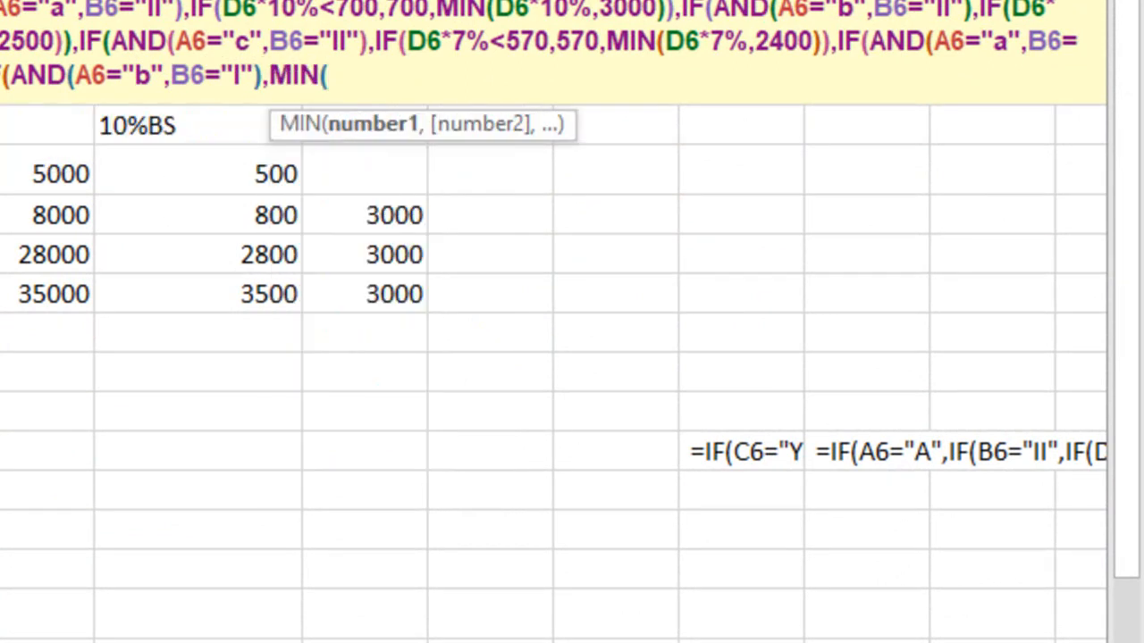
type("D6*")
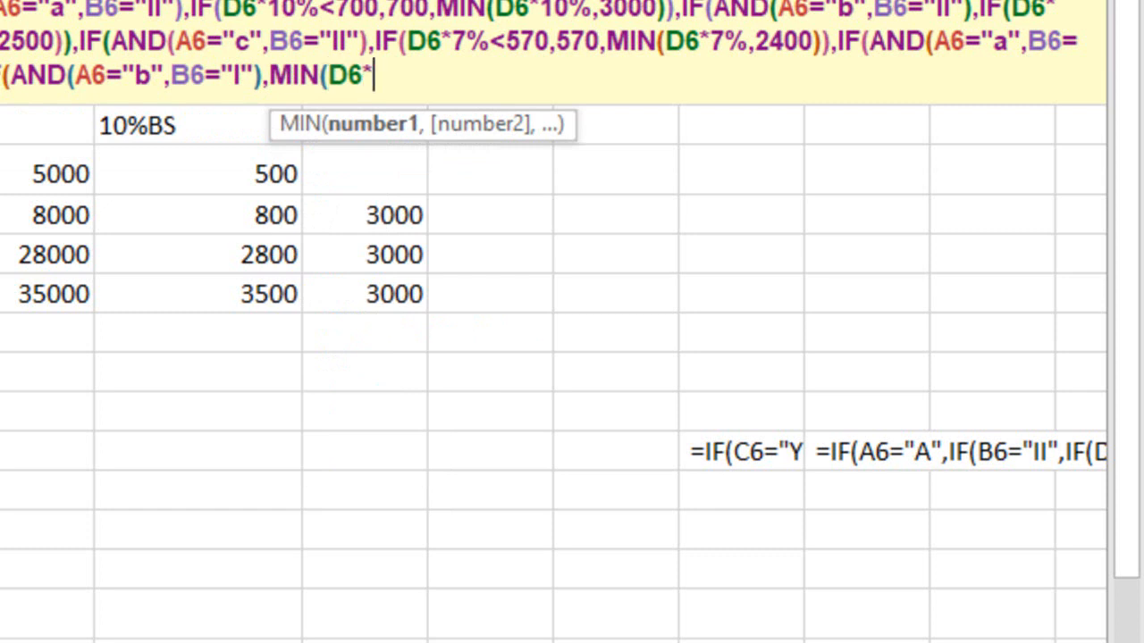
type("8%,")
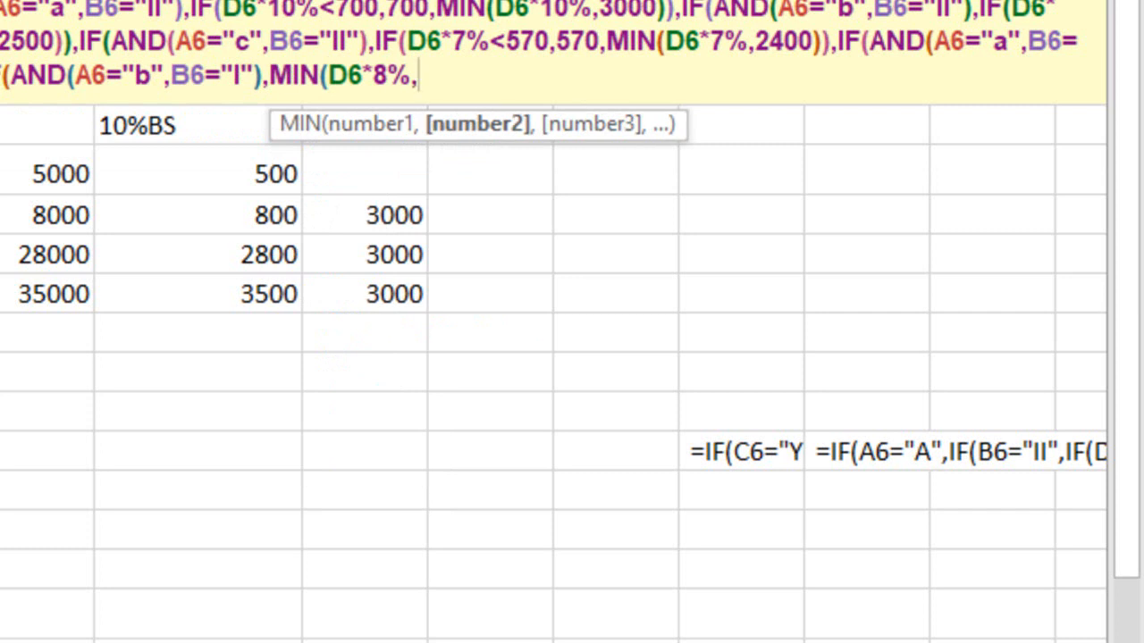
type("2700")
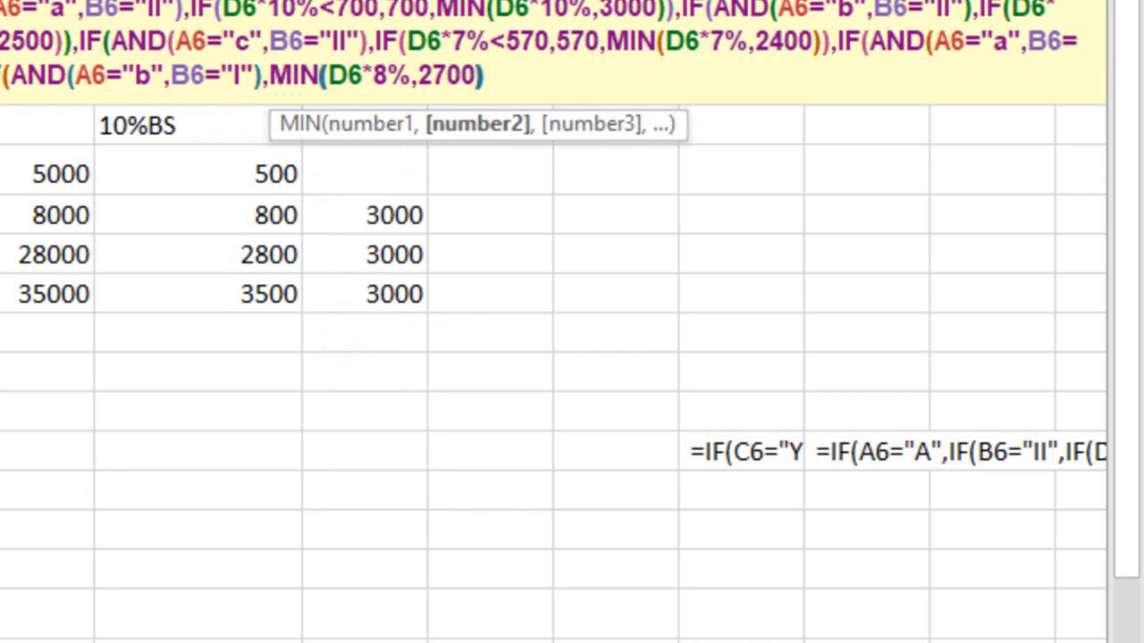
type(")")
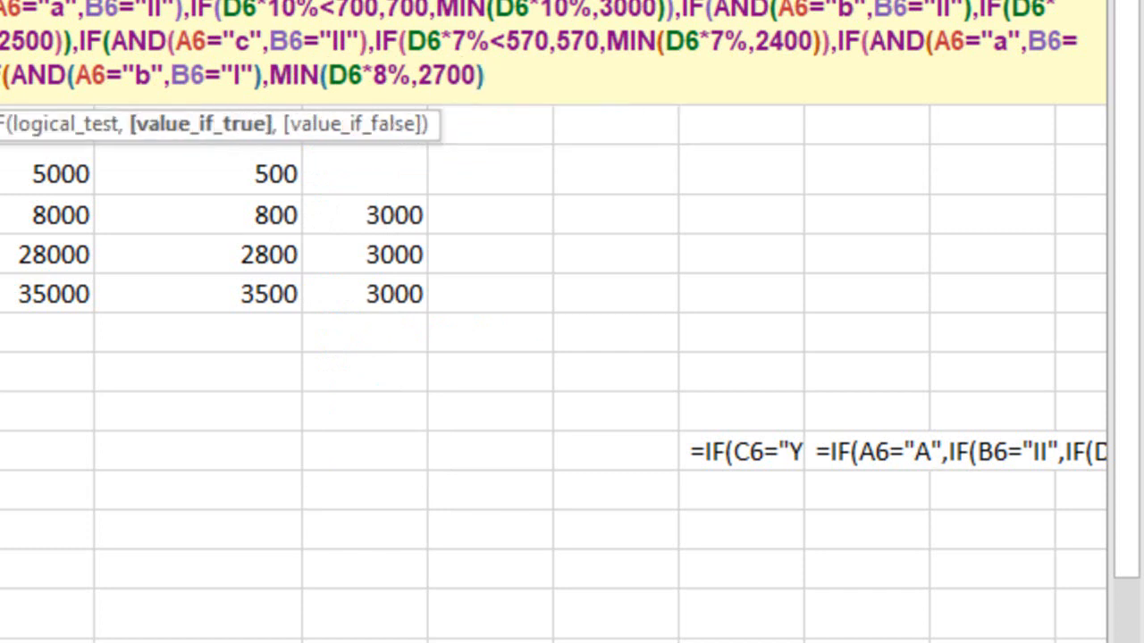
type(",i")
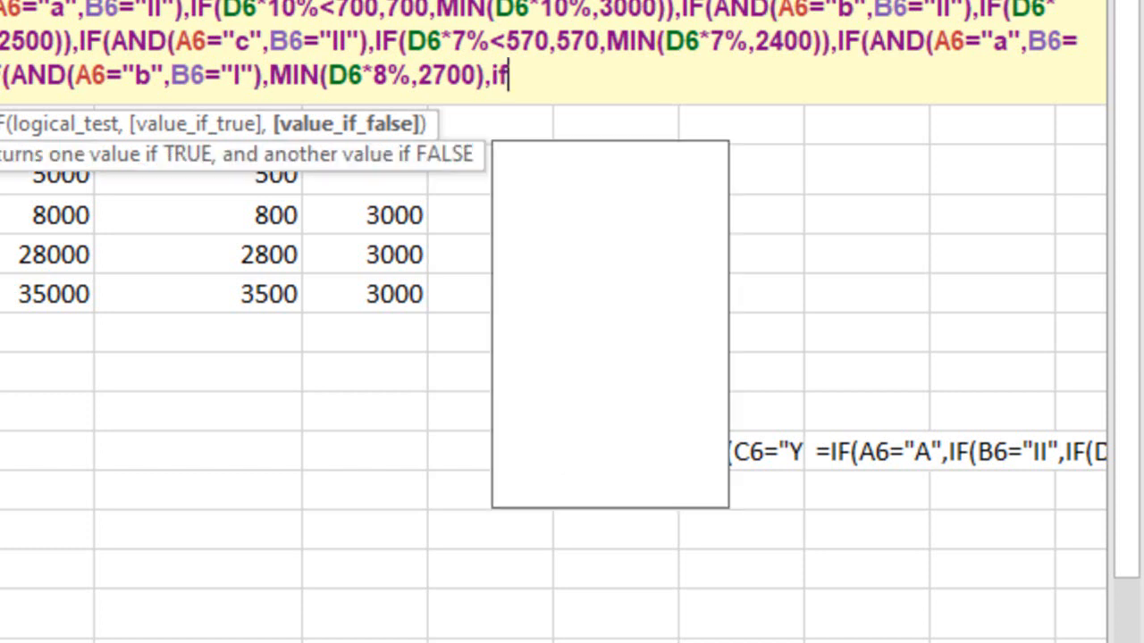
type("f")
Nest a further IF as the false value with the test AND(A6="c",B6="i") for C city, class I
key("Tab")
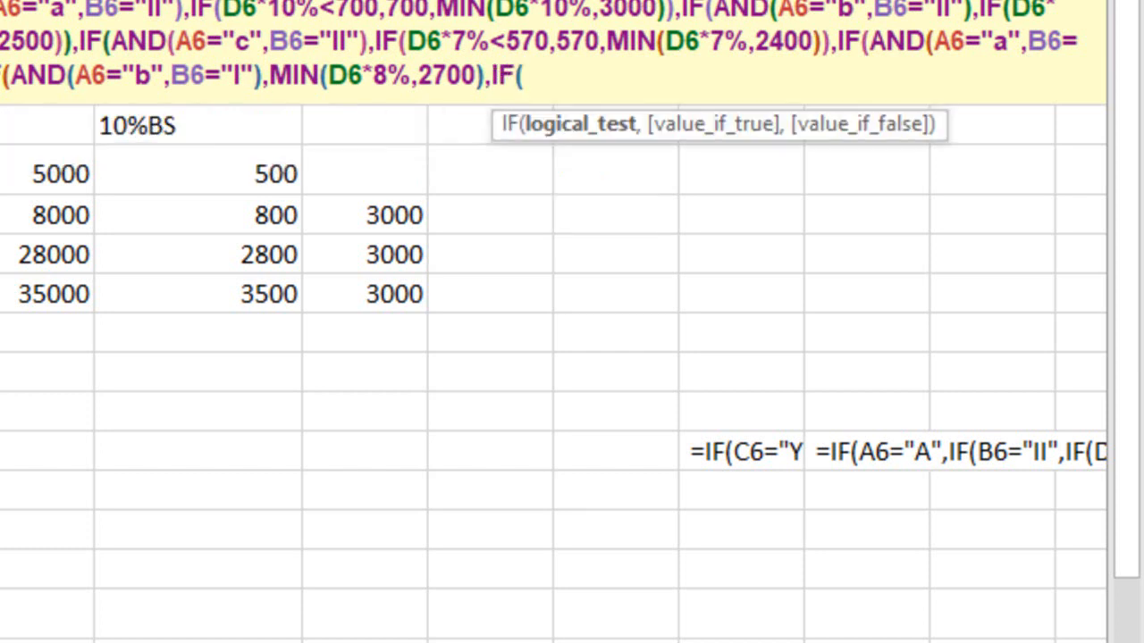
type("an")
key("Tab")
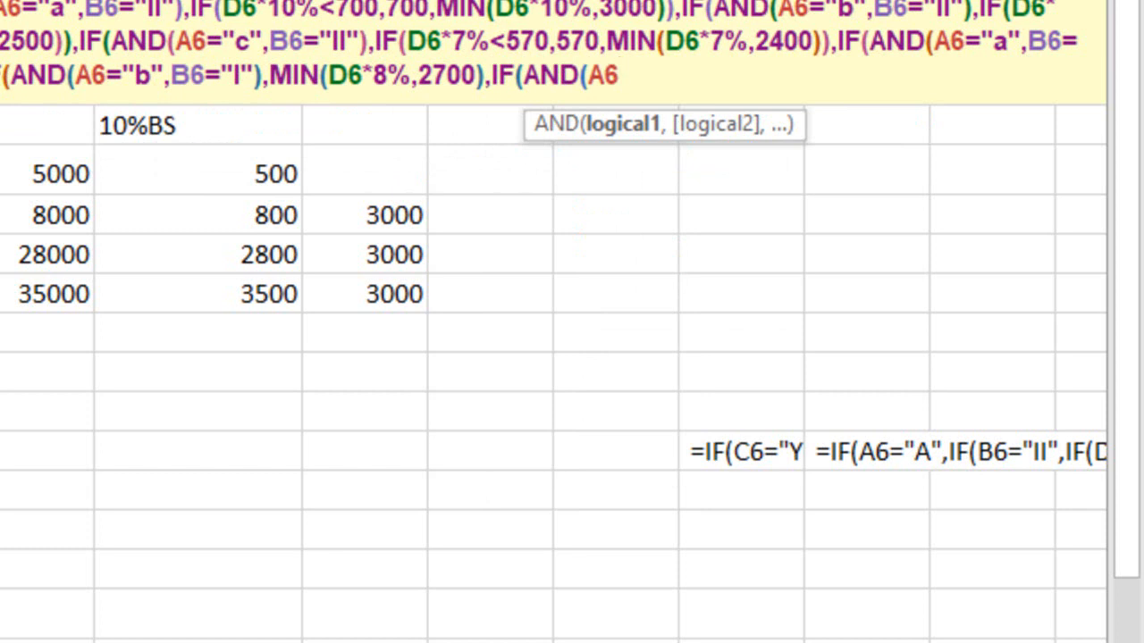
type("=\"c\",B6")
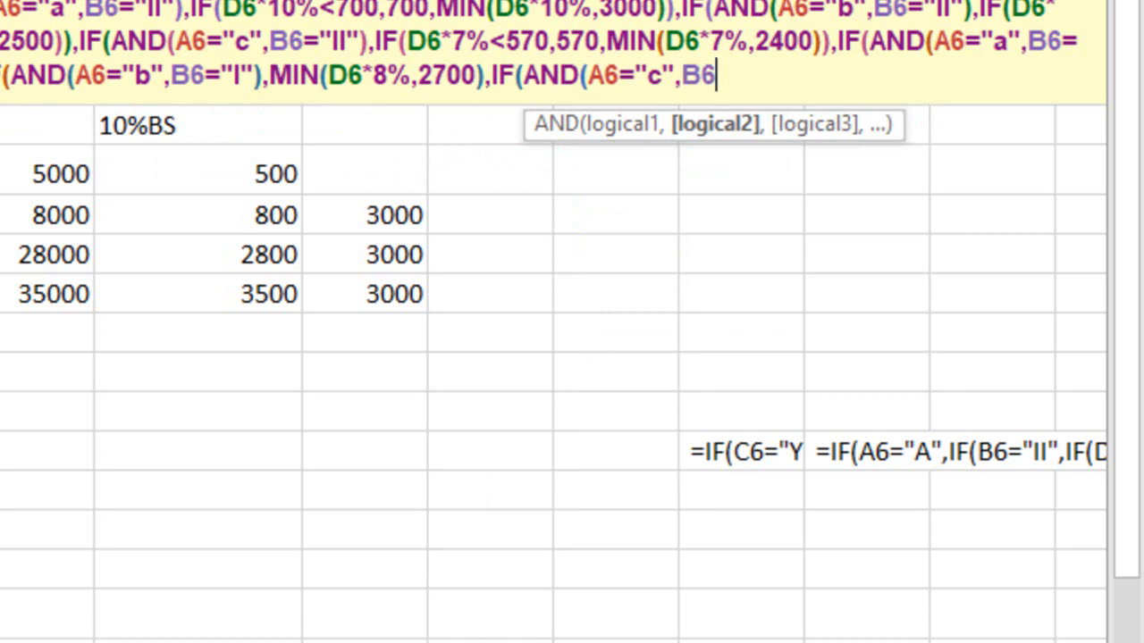
type("=\"i\")")
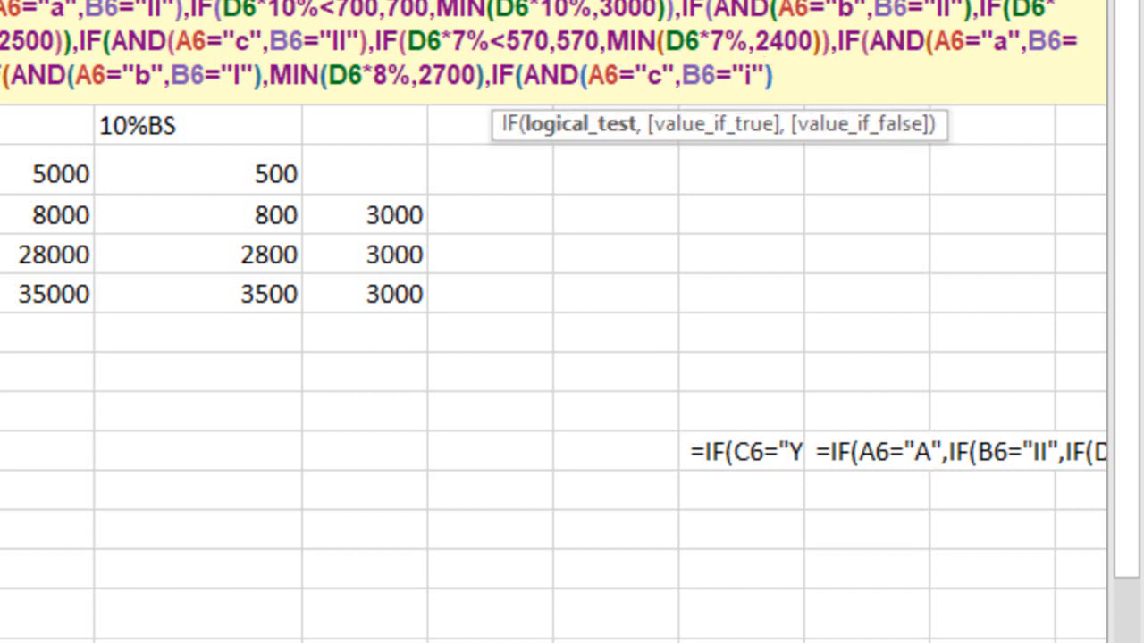
type(",")
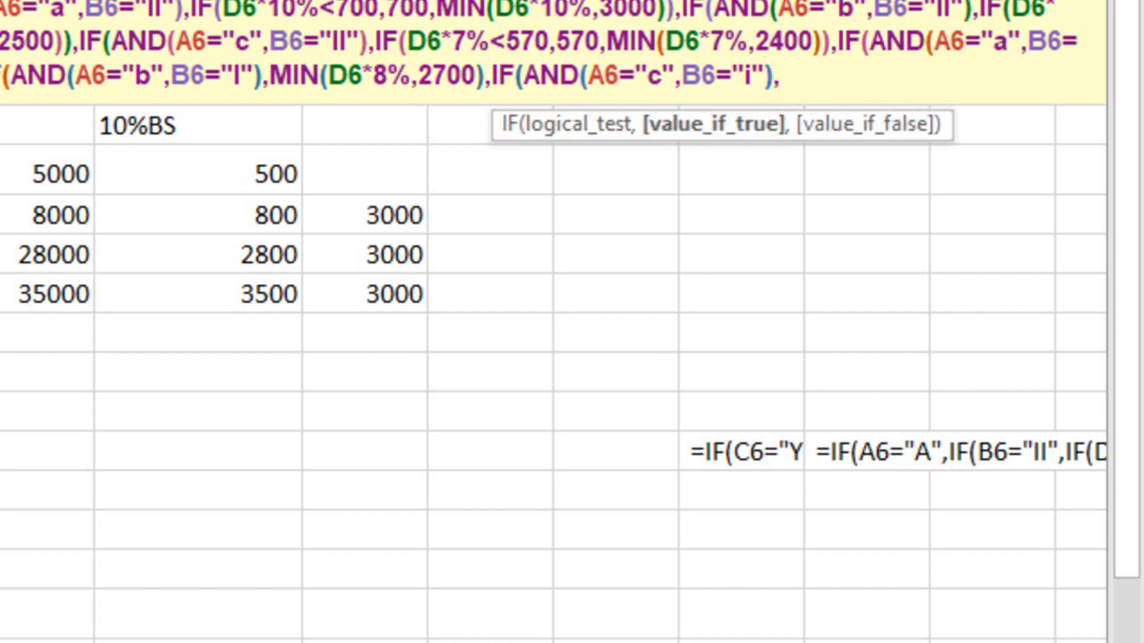
type("min")
Add MIN(D6*7%,2600) as the true value for C city, class I, and enter the completed HRA formula in E6
key("Tab")
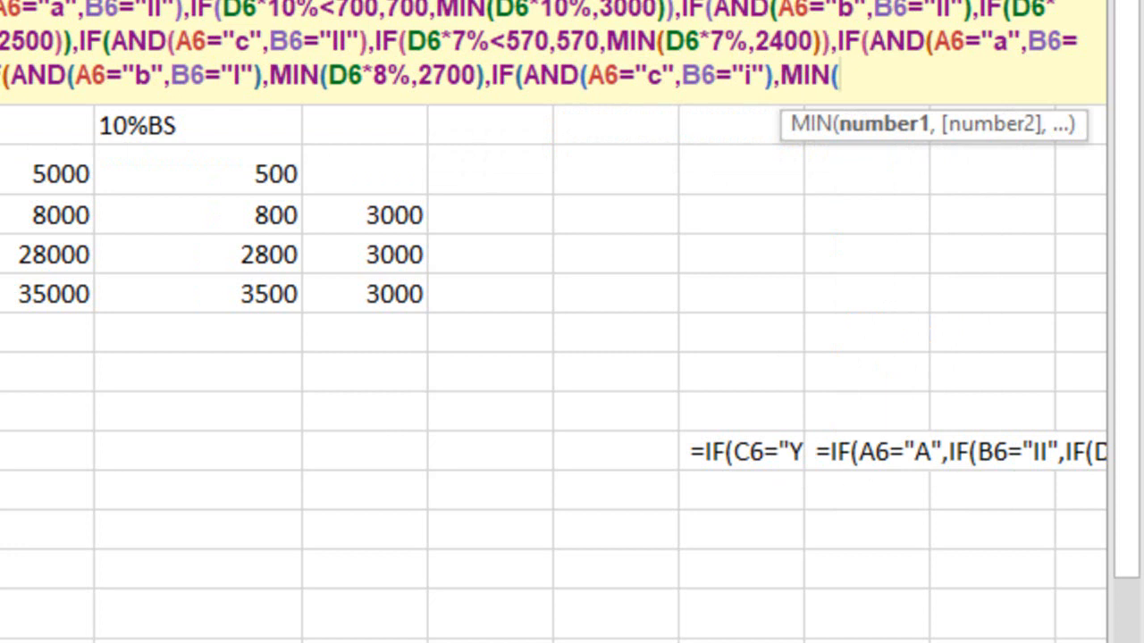
type("D6*7%")
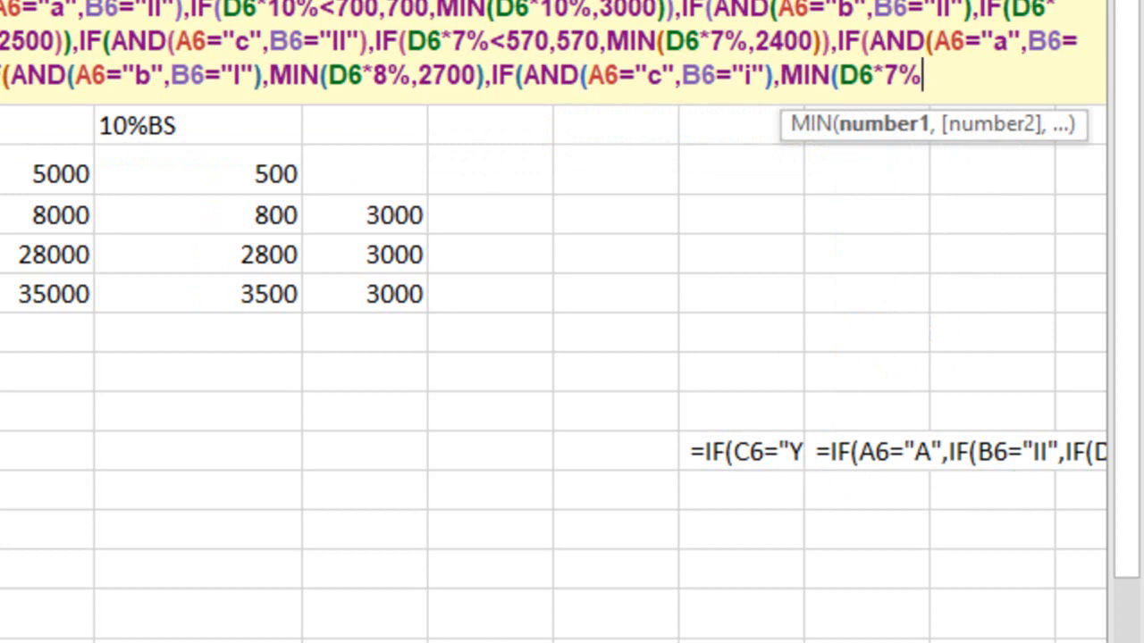
type(",2600")
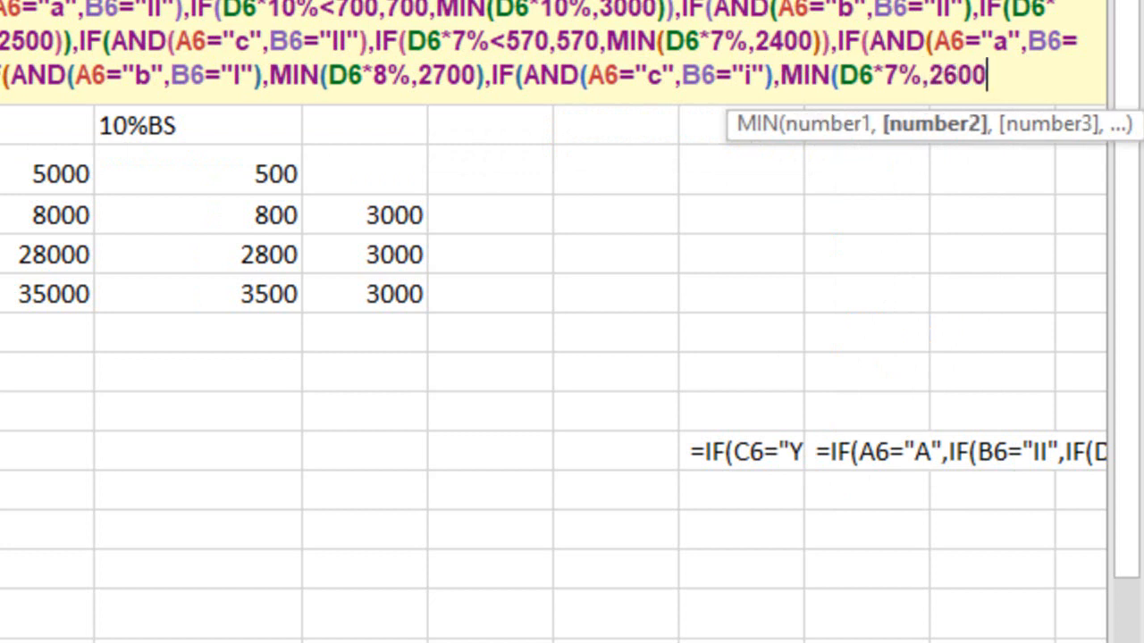
type(")")
key("Return")
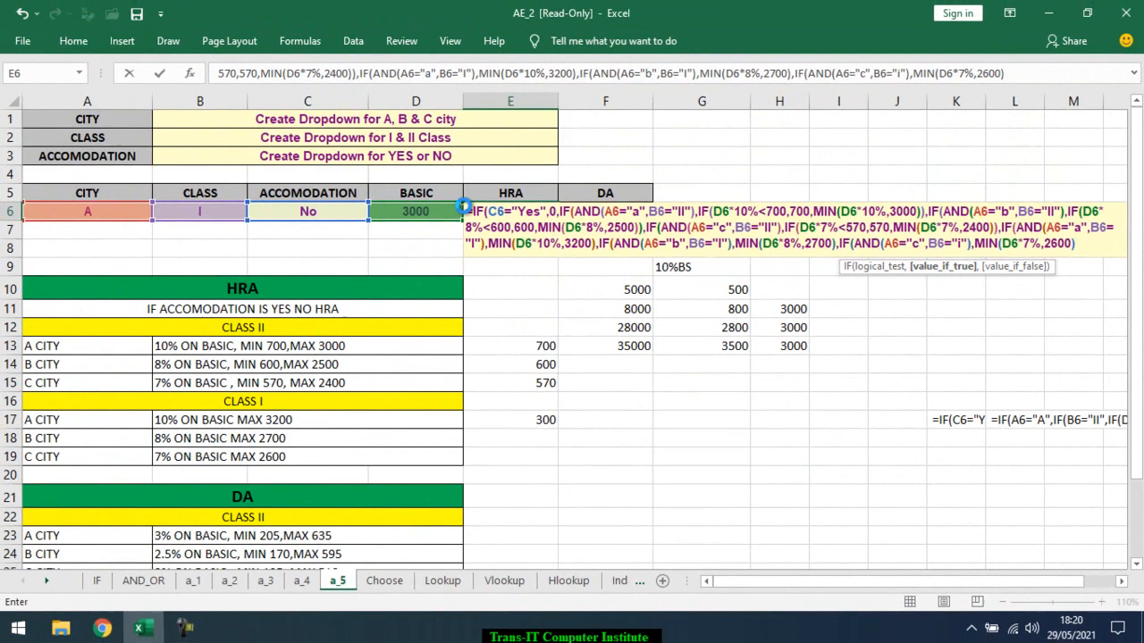
key("Return")
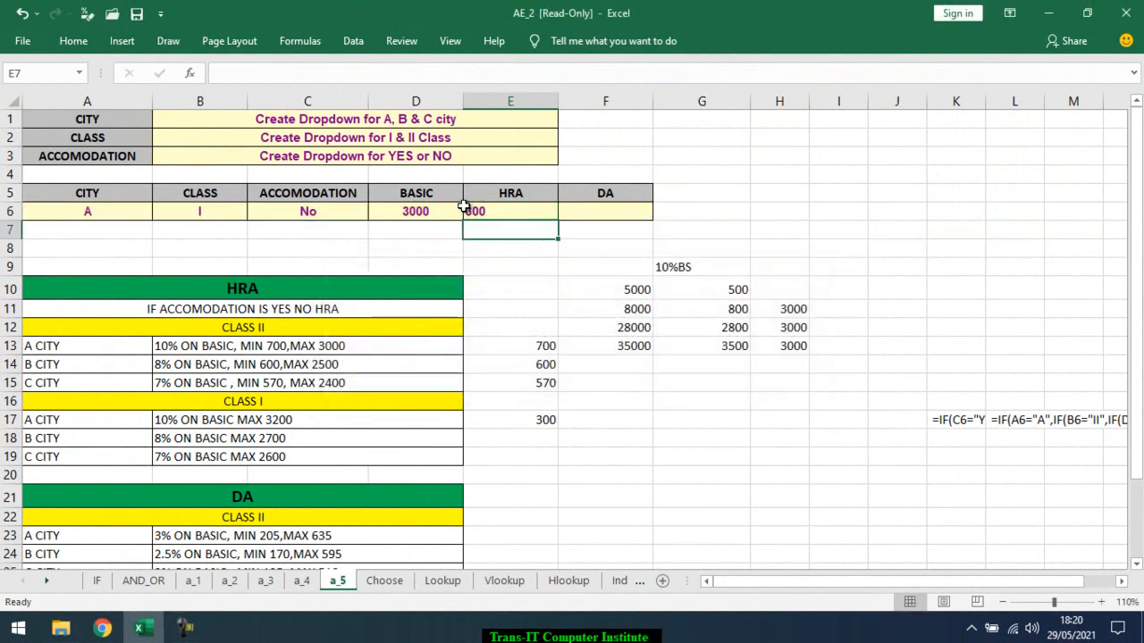
Review the Class II and Class I HRA rules against the city and basic values in row 6
left_click(490, 211)
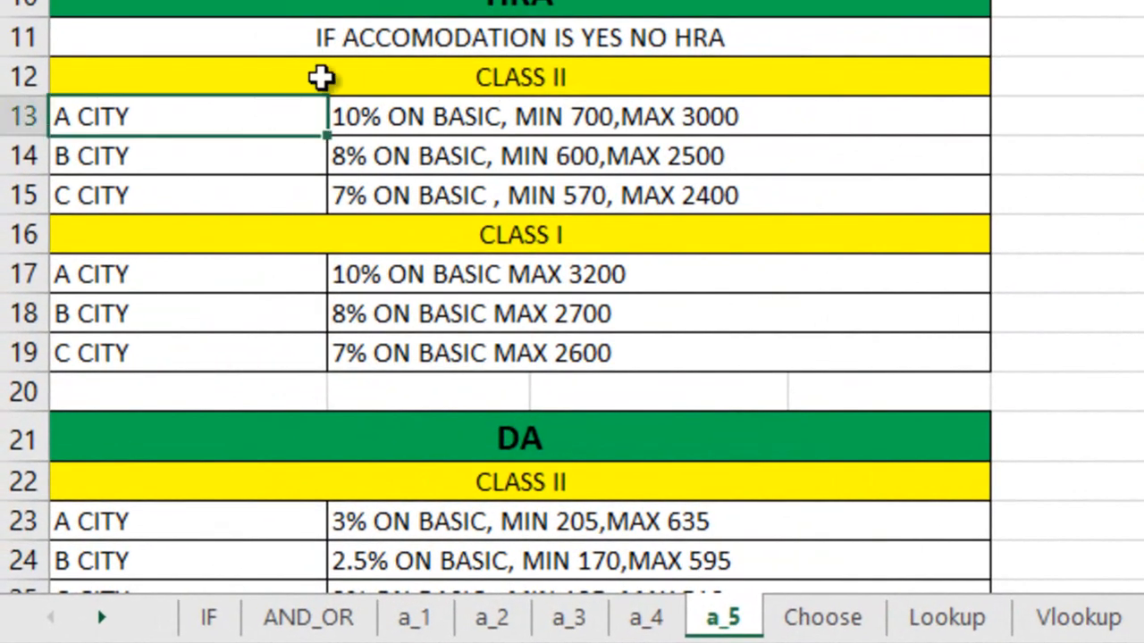
left_click(319, 79)
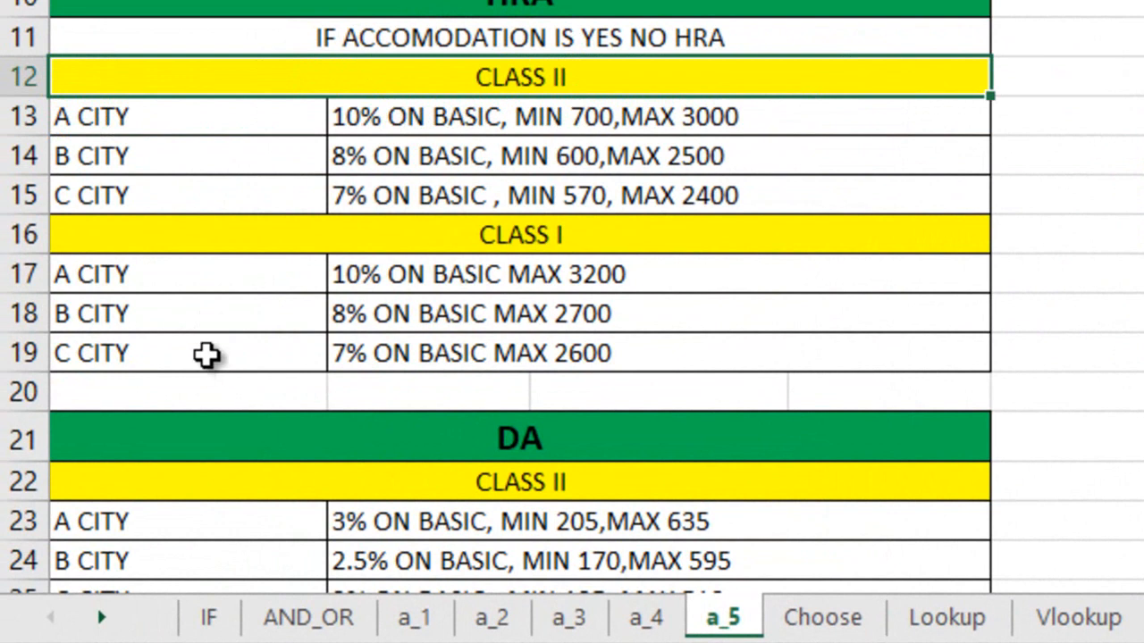
left_click(317, 353)
left_click(530, 234)
scroll(472, 327, "up", 3)
left_click(303, 125)
left_click(343, 124)
key("Escape")
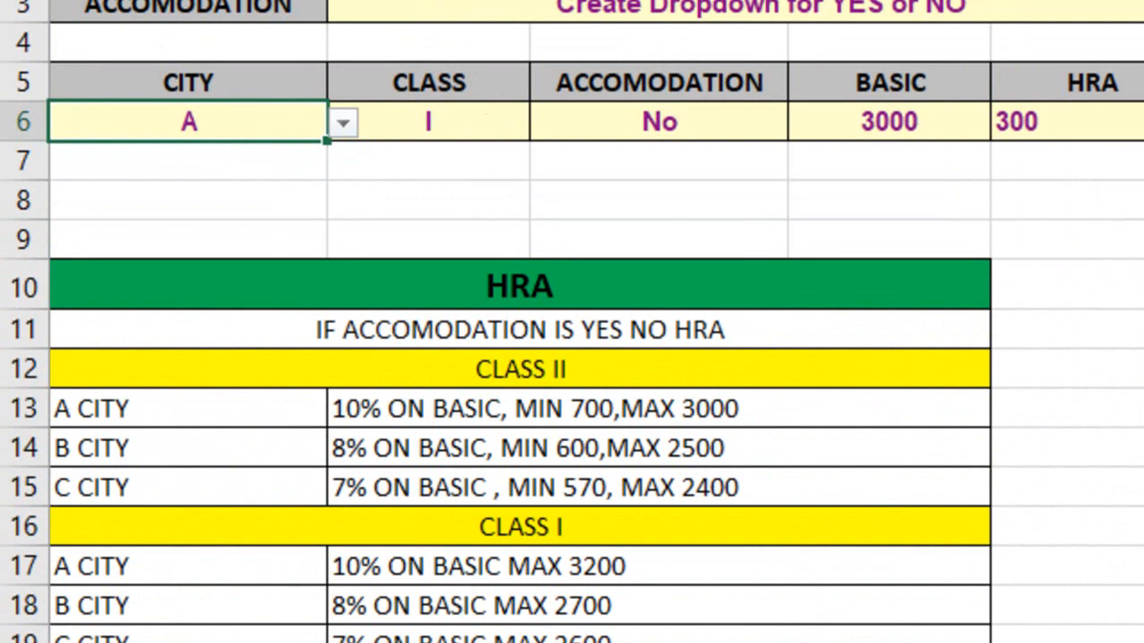
left_click(902, 118)
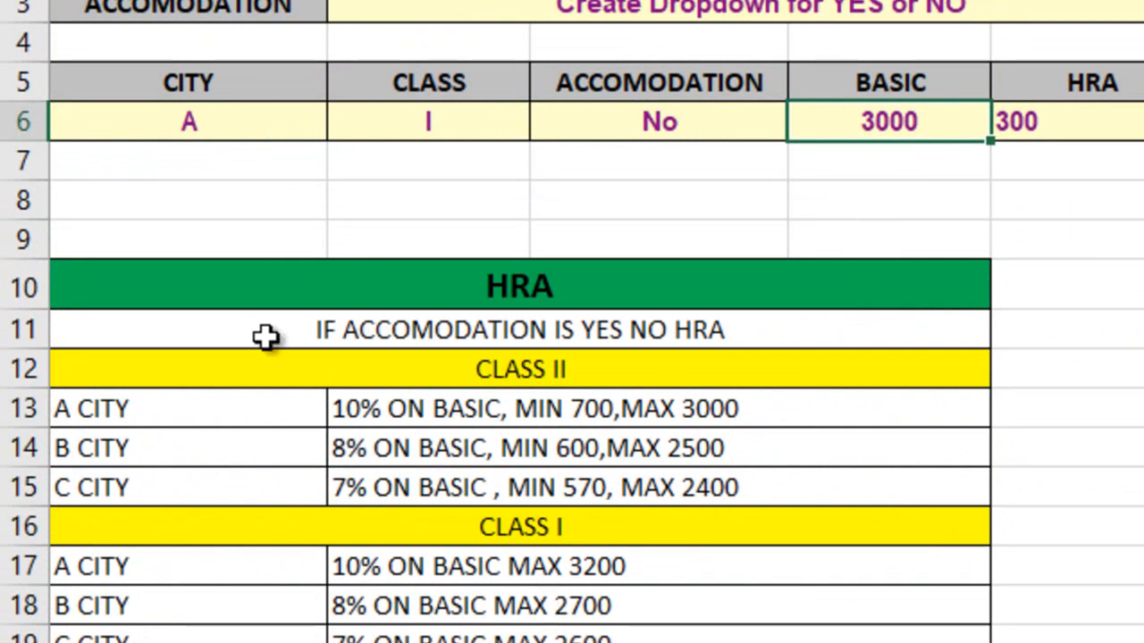
Choose C as the city in A6 and check the resulting HRA in E6
left_click(311, 123)
left_click(340, 123)
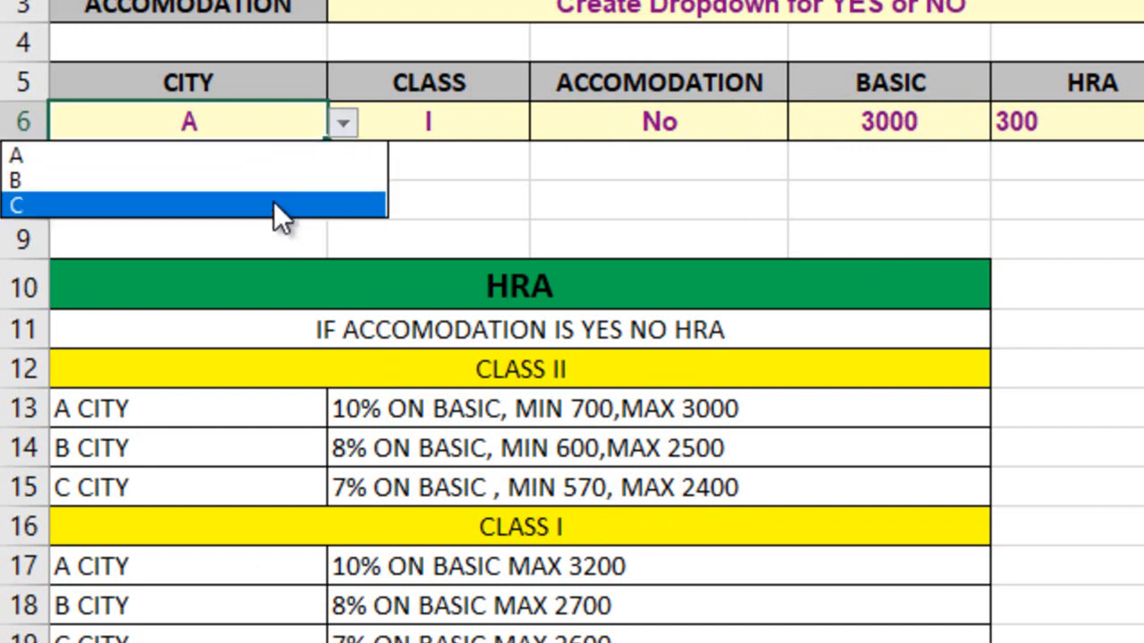
left_click(273, 205)
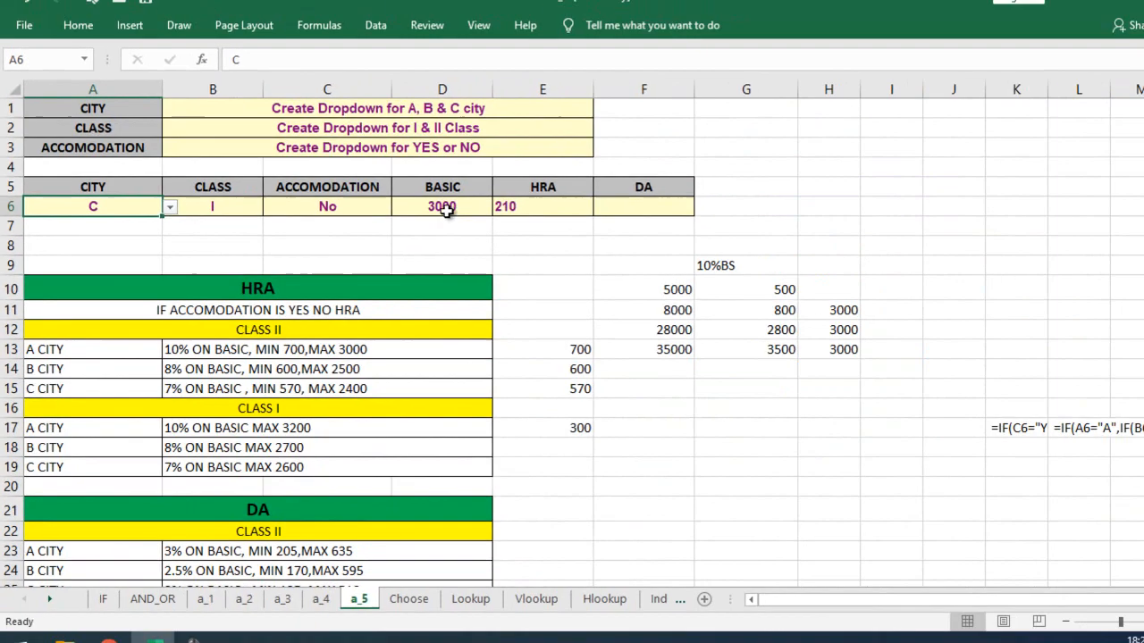
left_click(920, 121)
left_click(502, 213)
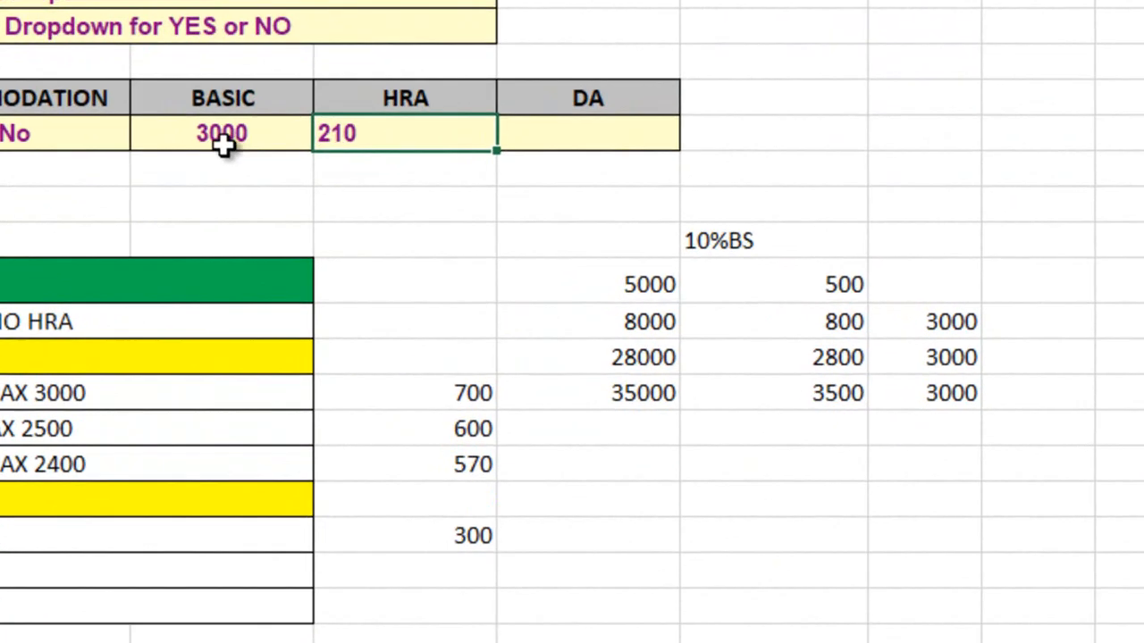
Set the basic salary in D6 to 30000 to test the HRA formula
left_click(444, 211)
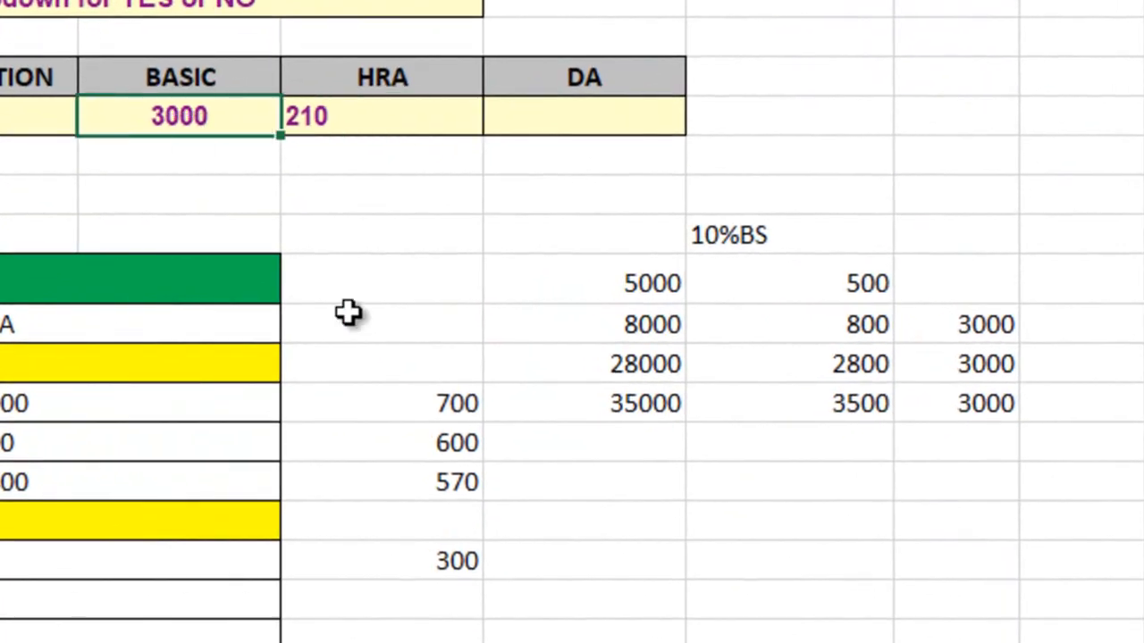
type("30000")
key("Return")
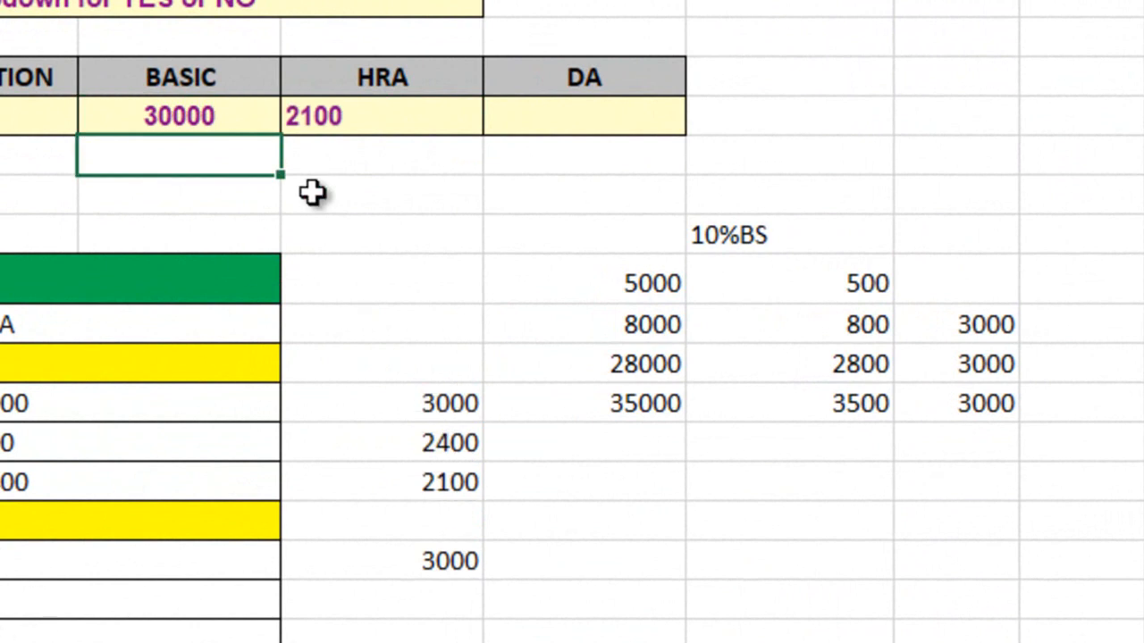
Inspect the C city, Class I condition in the E6 formula without changing it
double_click(399, 116)
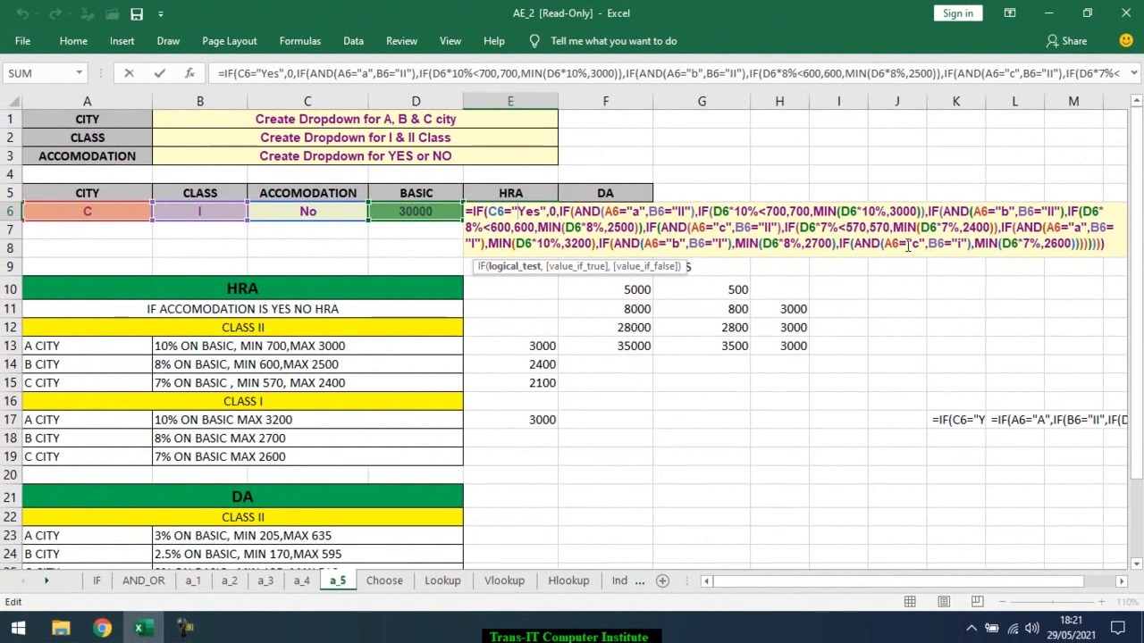
left_click(891, 244)
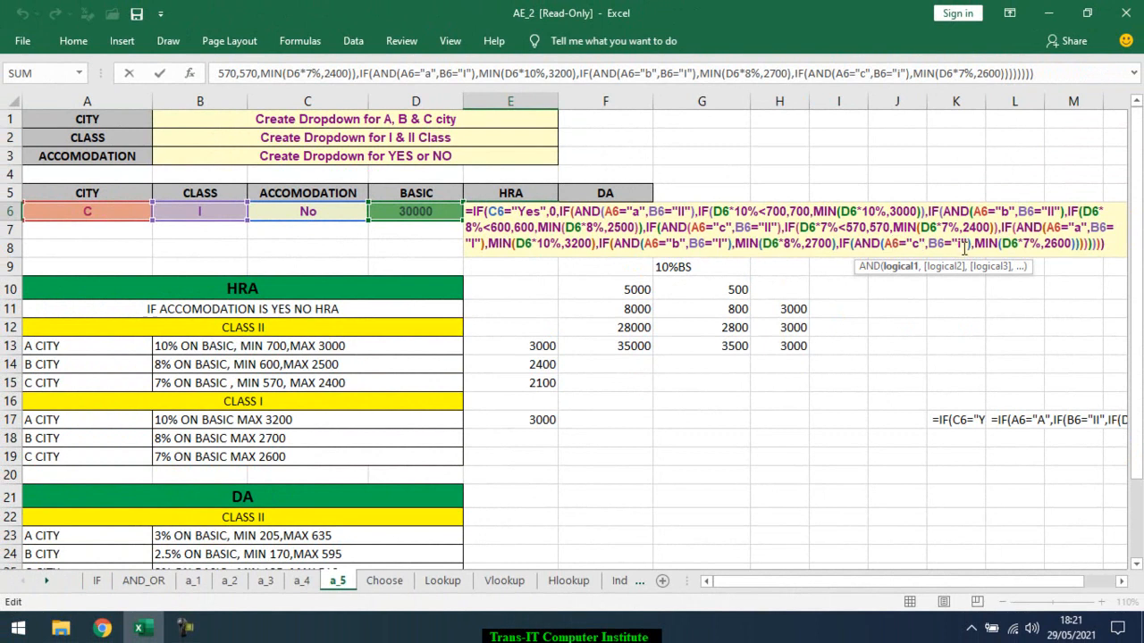
key("ctrl+Return")
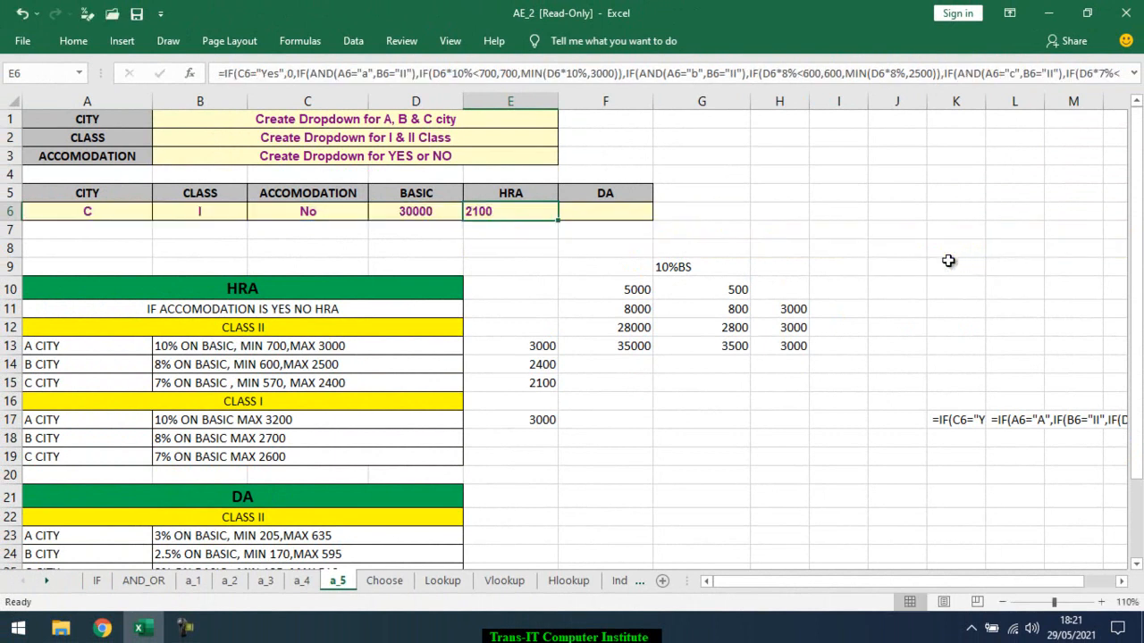
Set the basic salary in D6 to 40000 and check the HRA in E6 against the maximum limit
left_click(413, 210)
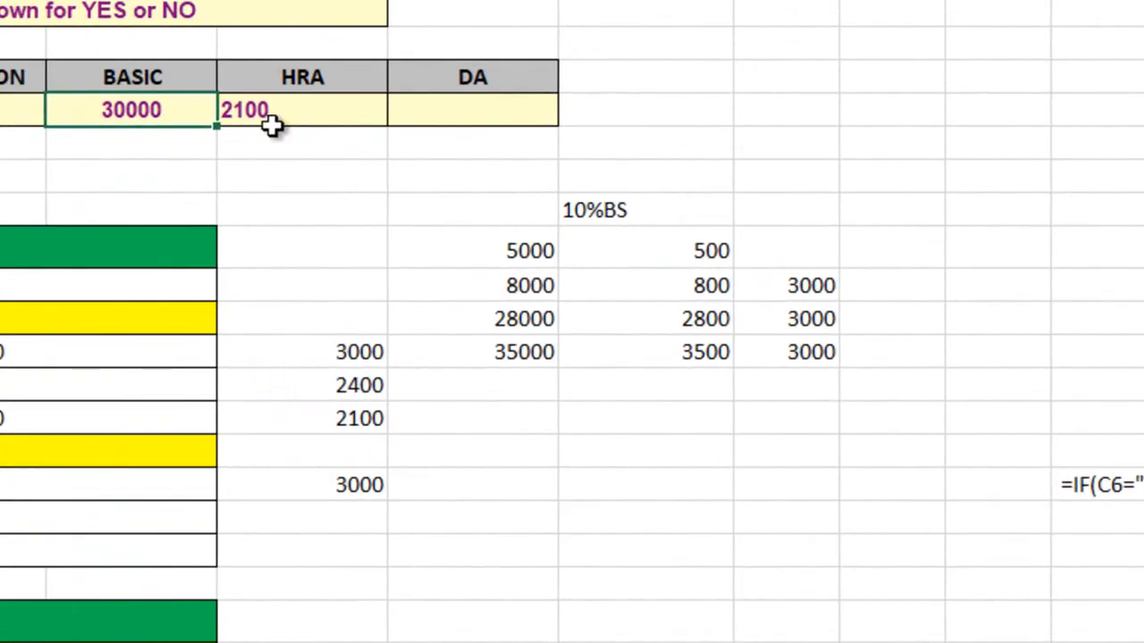
type("40000")
key("Return")
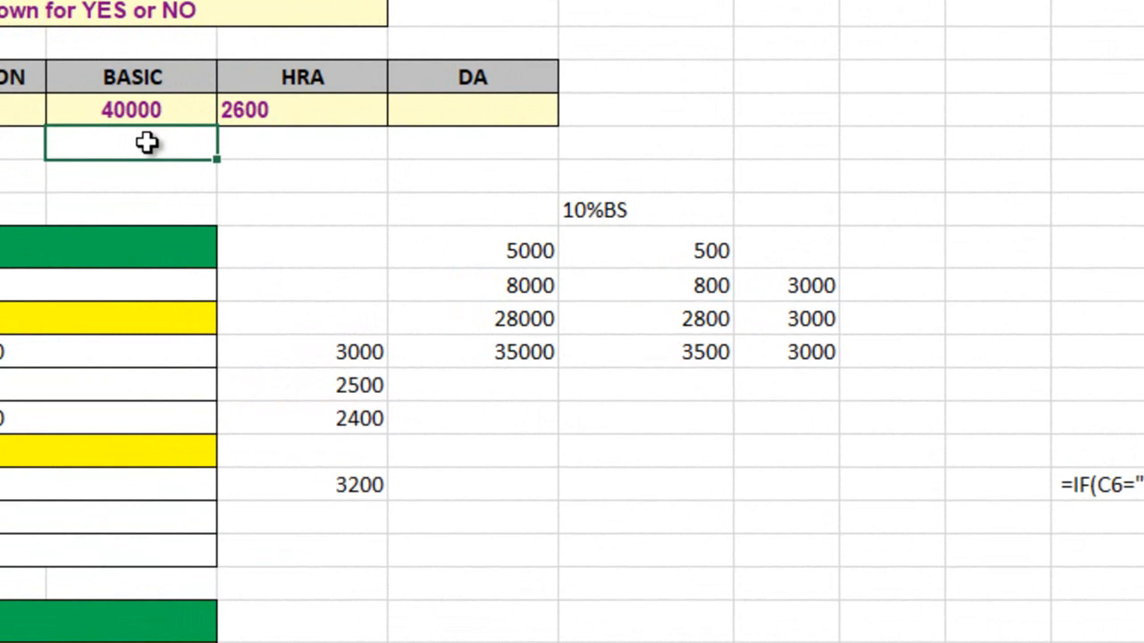
left_click(112, 110)
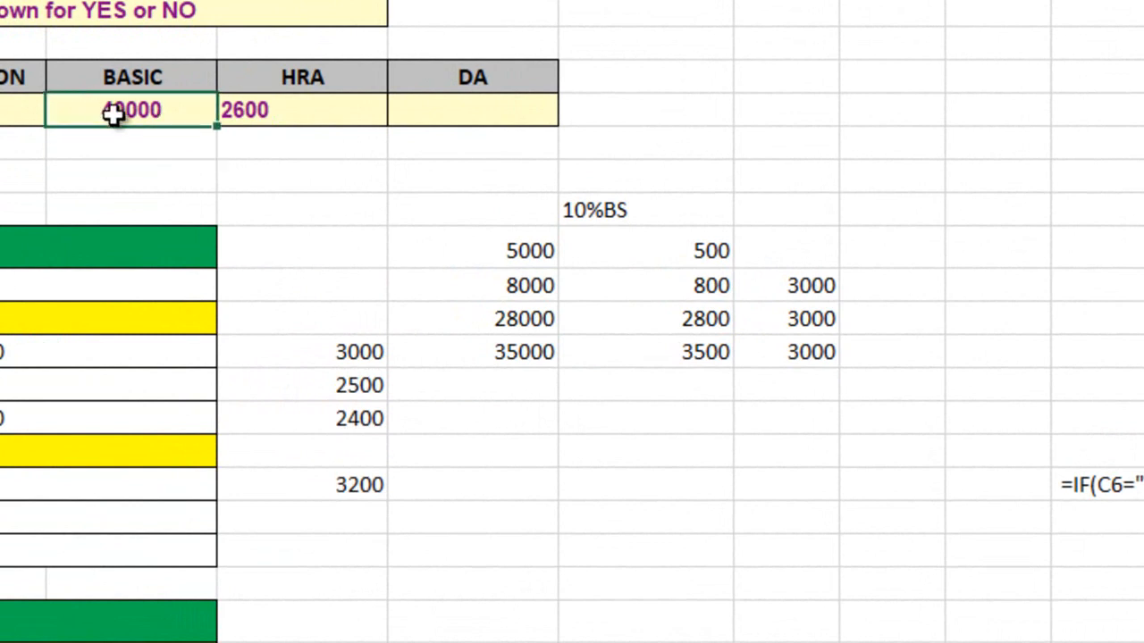
left_click(297, 109)
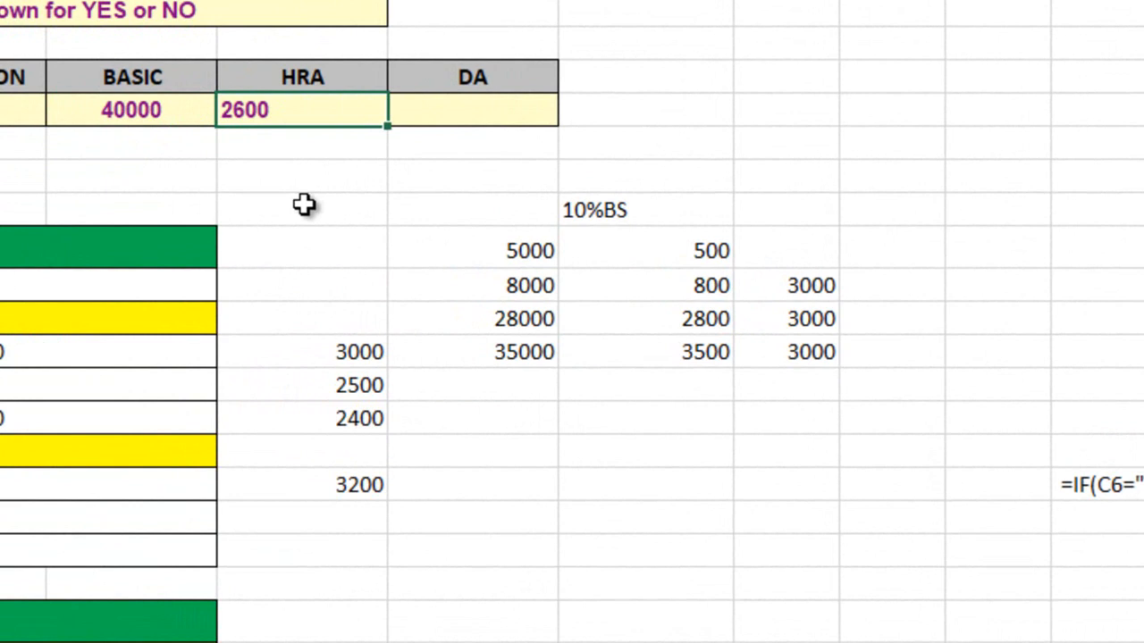
Examine the Class II tests and true values for A, B and C cities in the E6 HRA formula
double_click(342, 109)
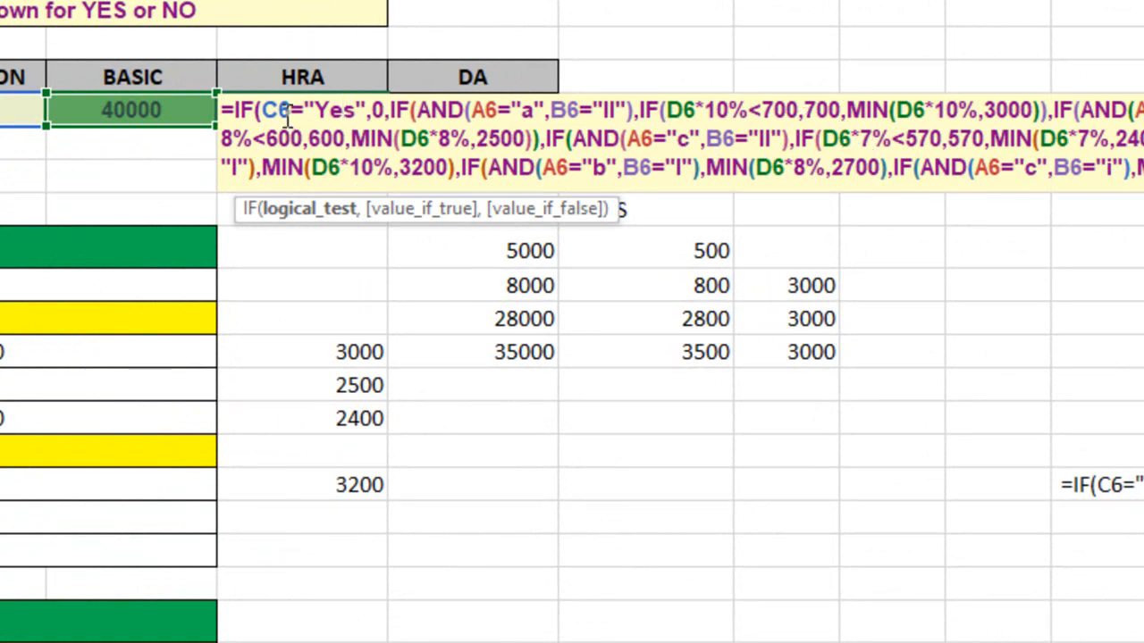
left_click_drag(390, 109, 1049, 109)
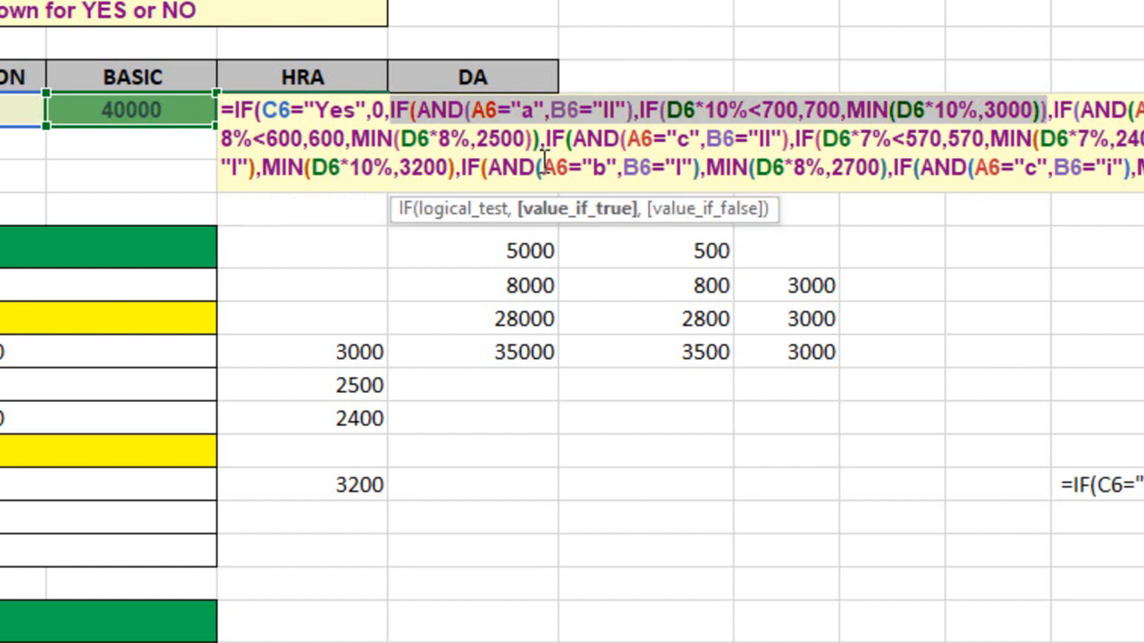
left_click(467, 213)
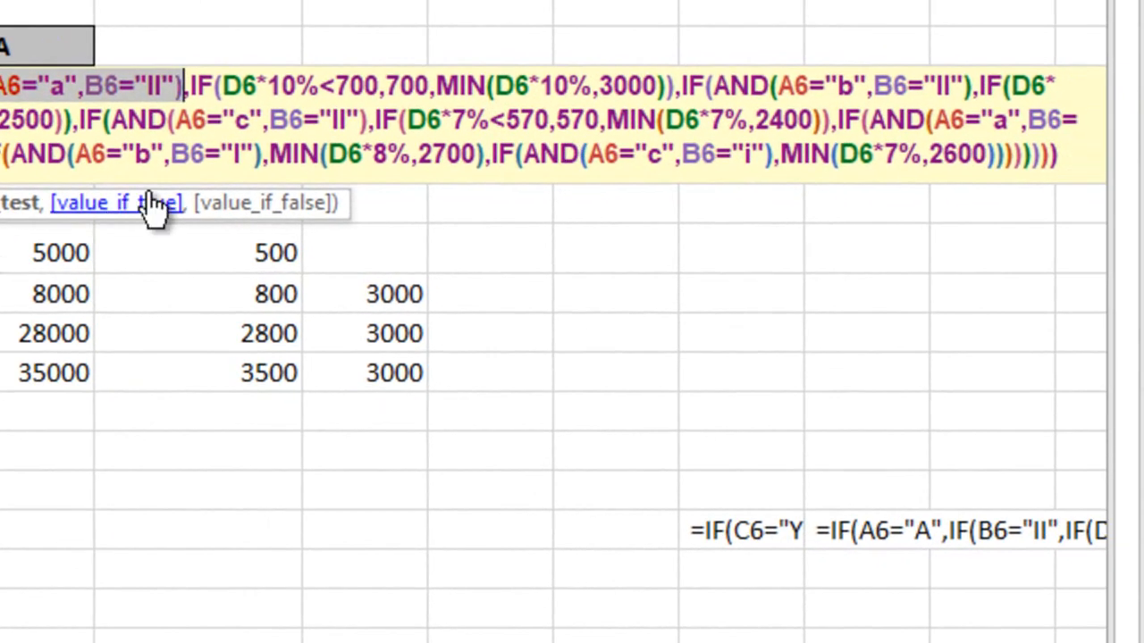
left_click(154, 206)
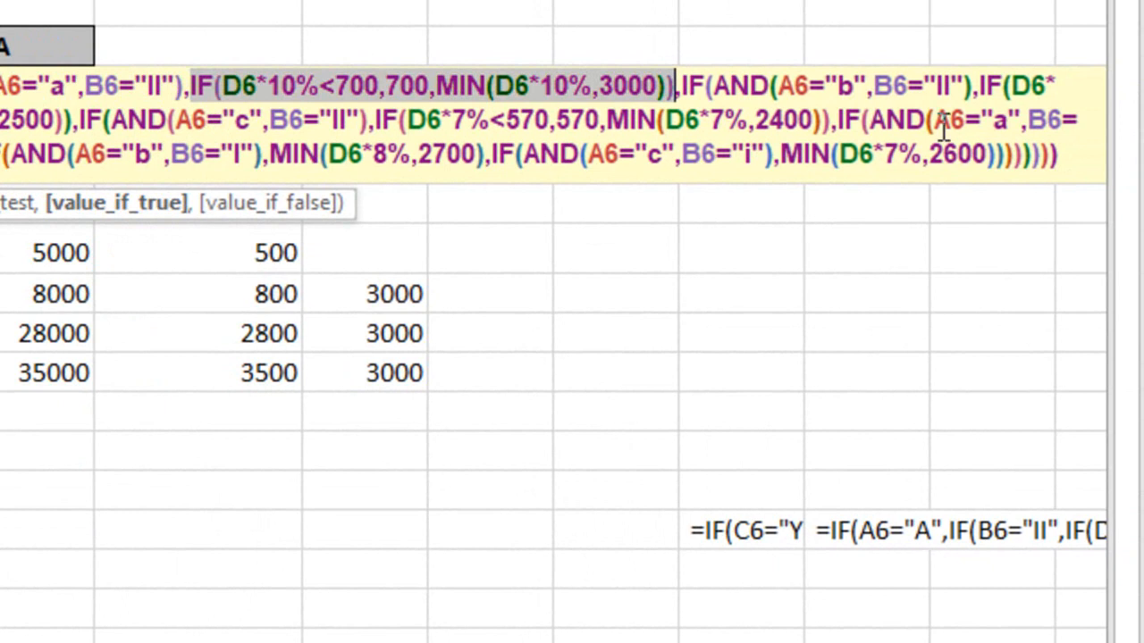
left_click(751, 86)
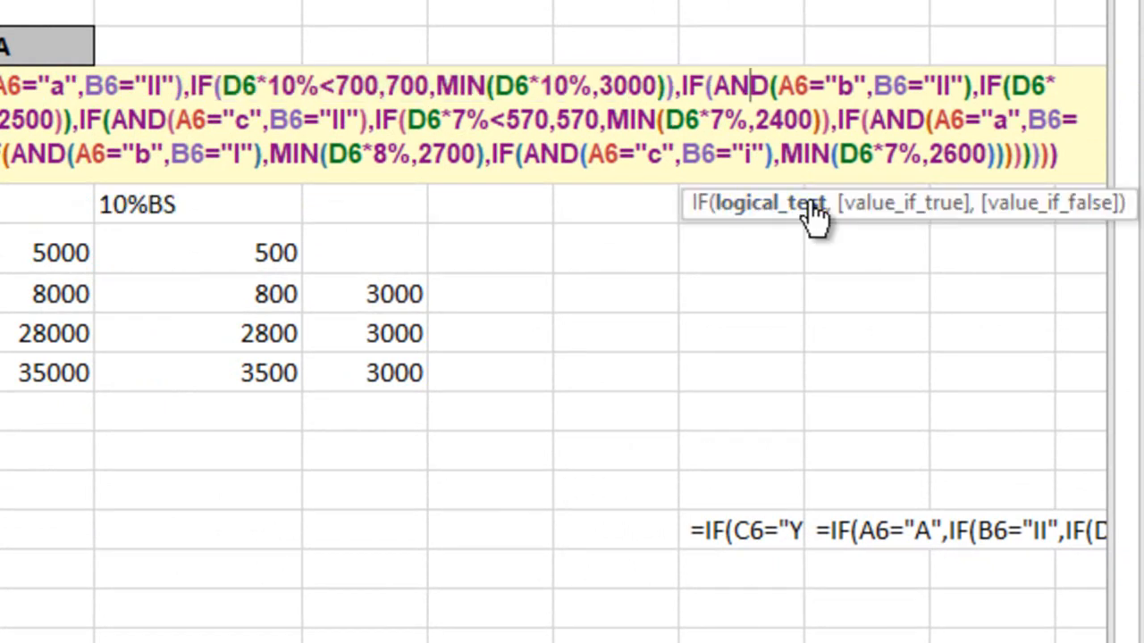
left_click(813, 204)
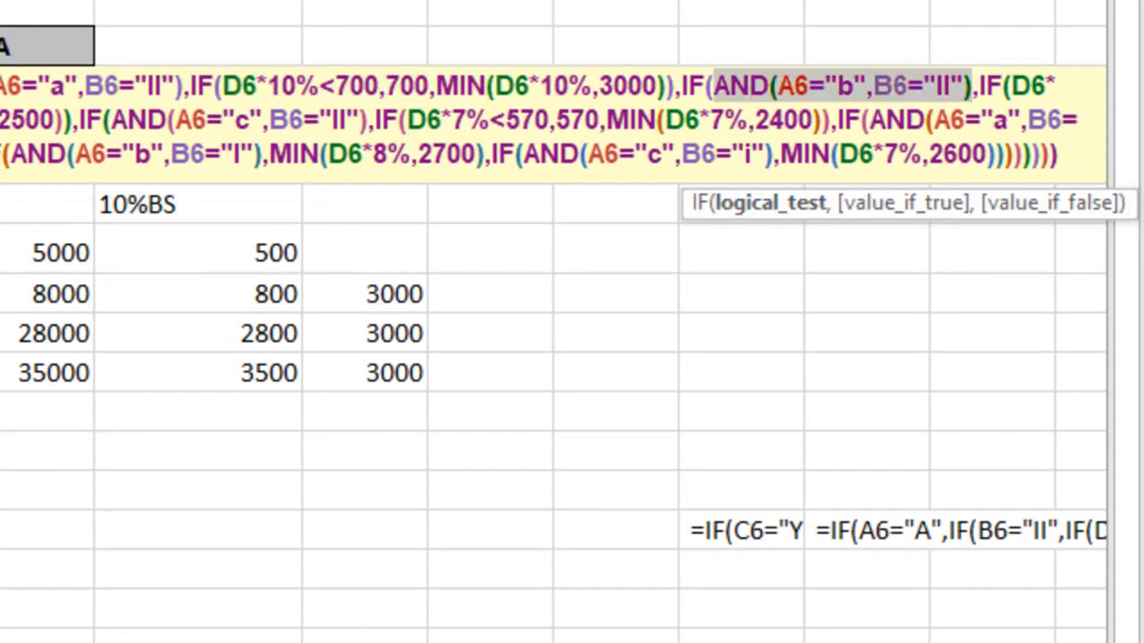
left_click(894, 204)
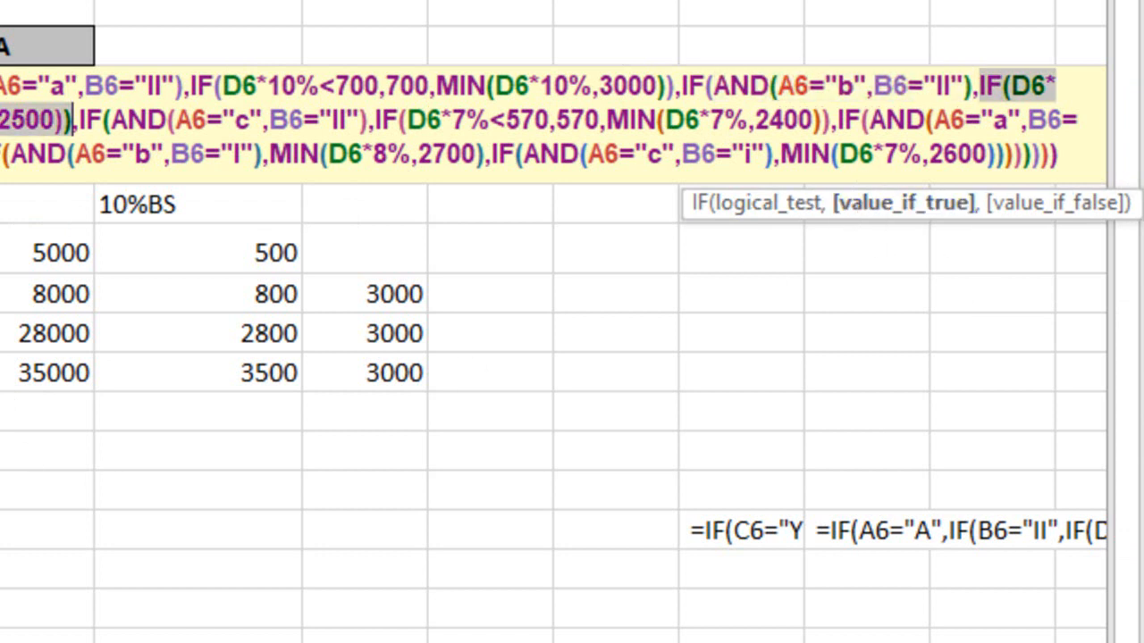
left_click(128, 125)
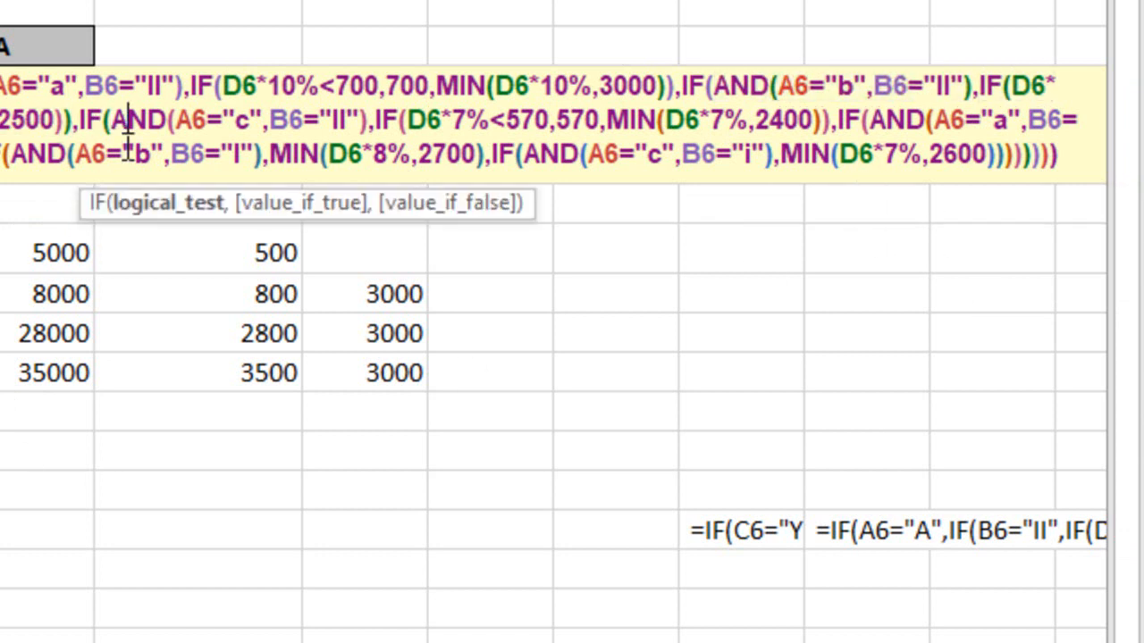
left_click(203, 205)
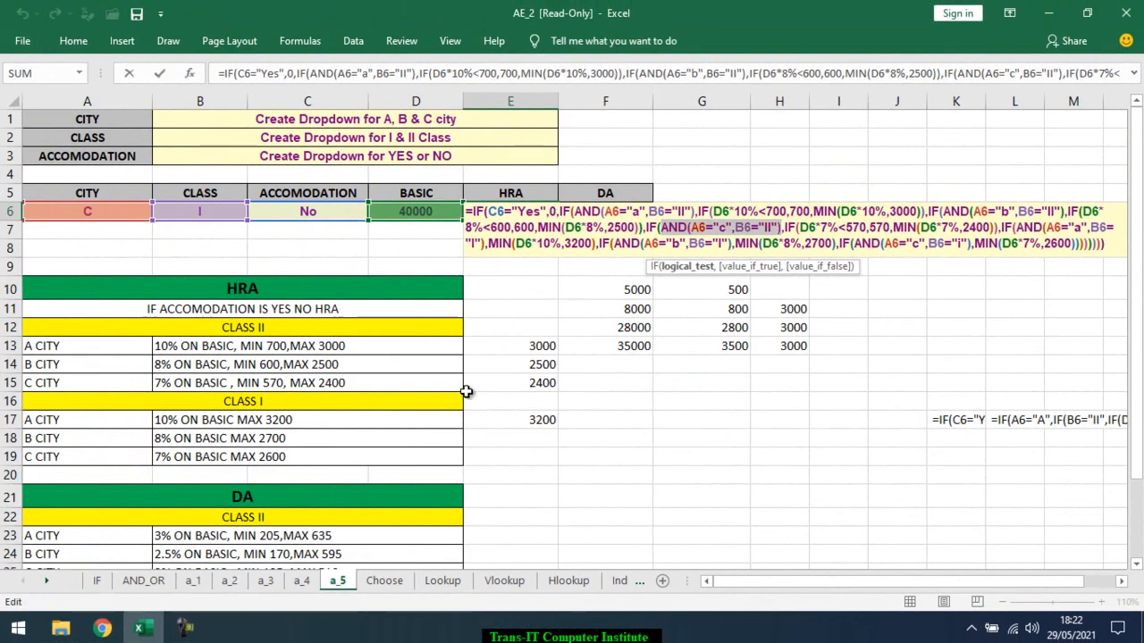
left_click(759, 267)
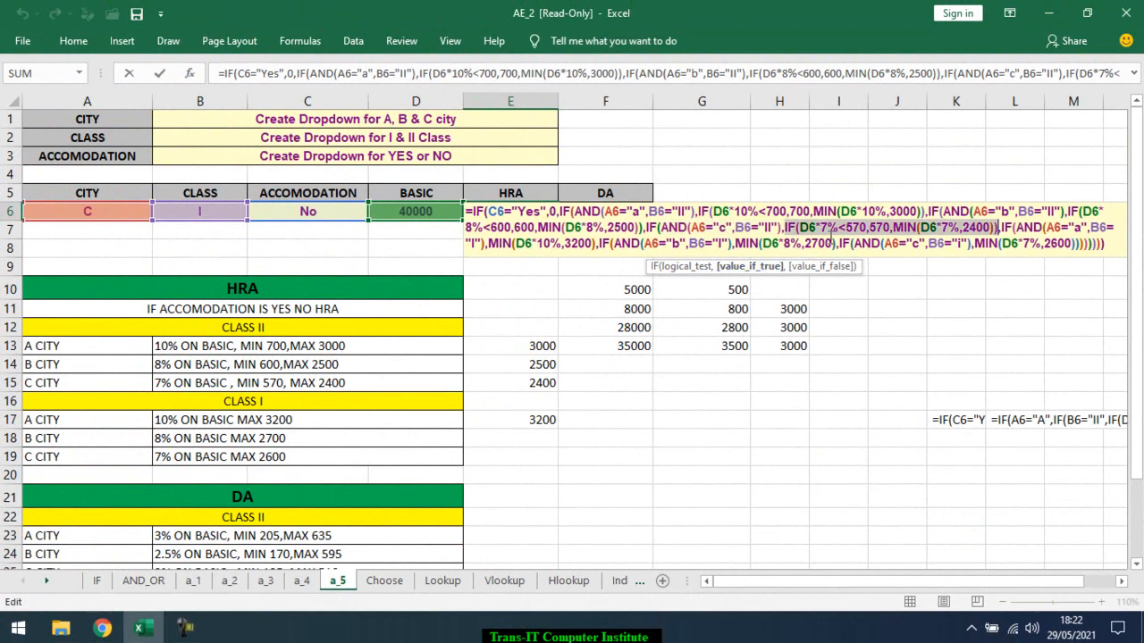
left_click(843, 274)
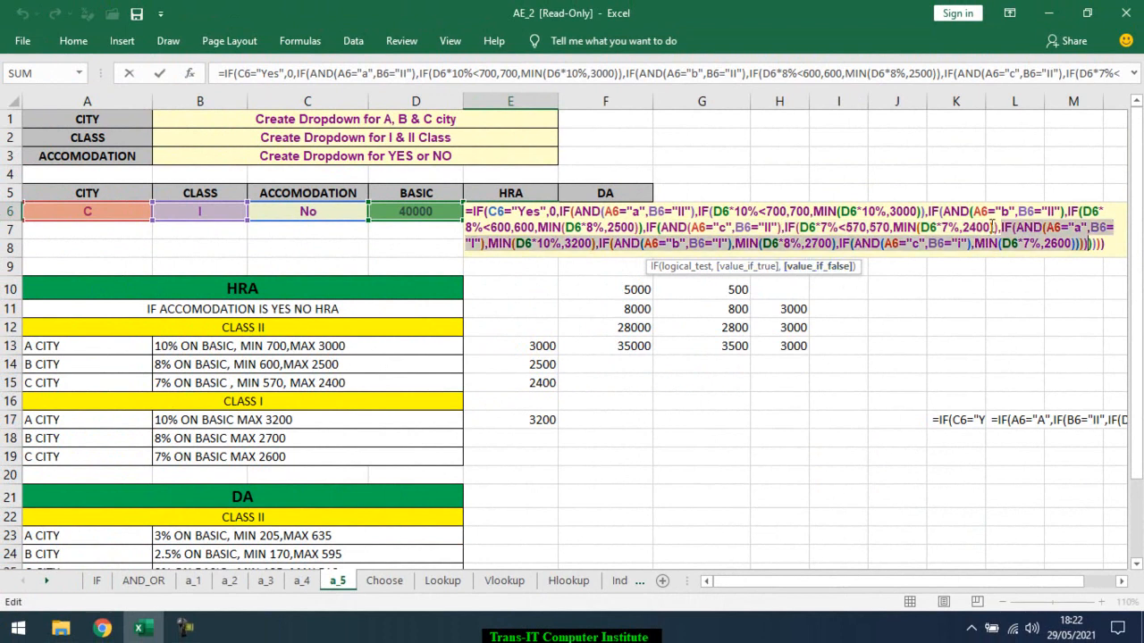
Examine the Class I tests and MIN true values in the E6 HRA formula, leaving the formula unchanged
left_click(1032, 231)
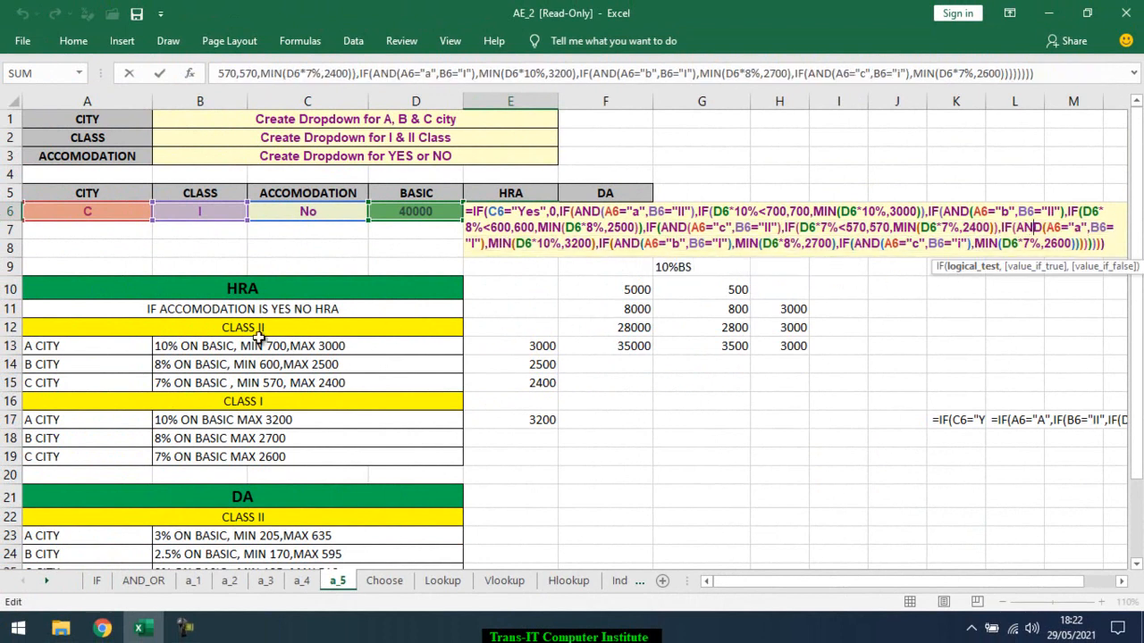
left_click(965, 268)
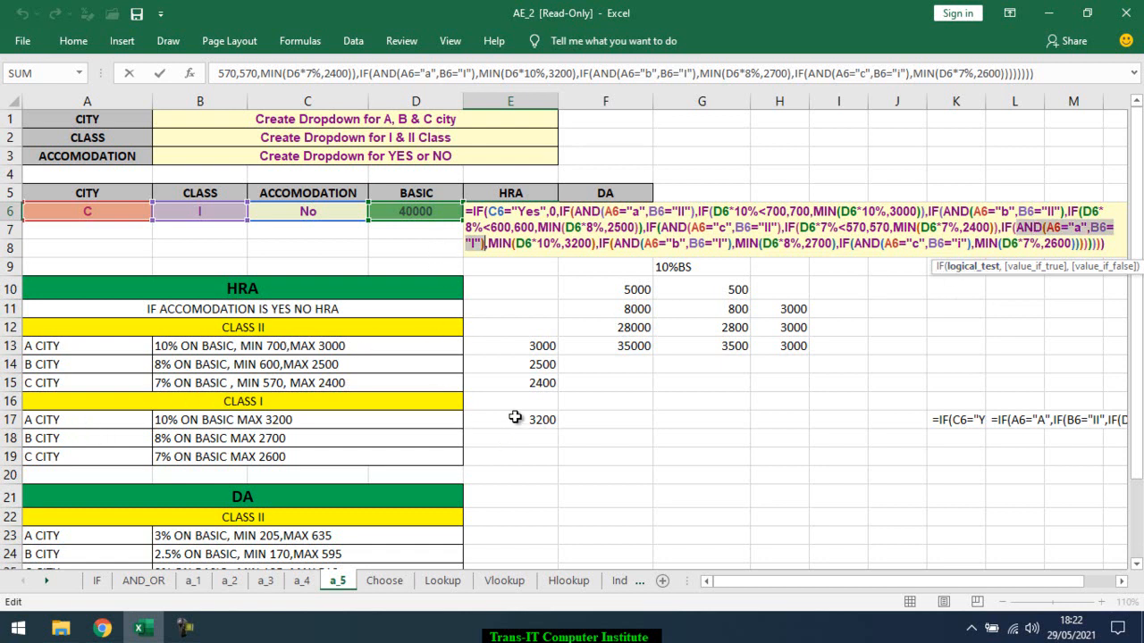
left_click(506, 244)
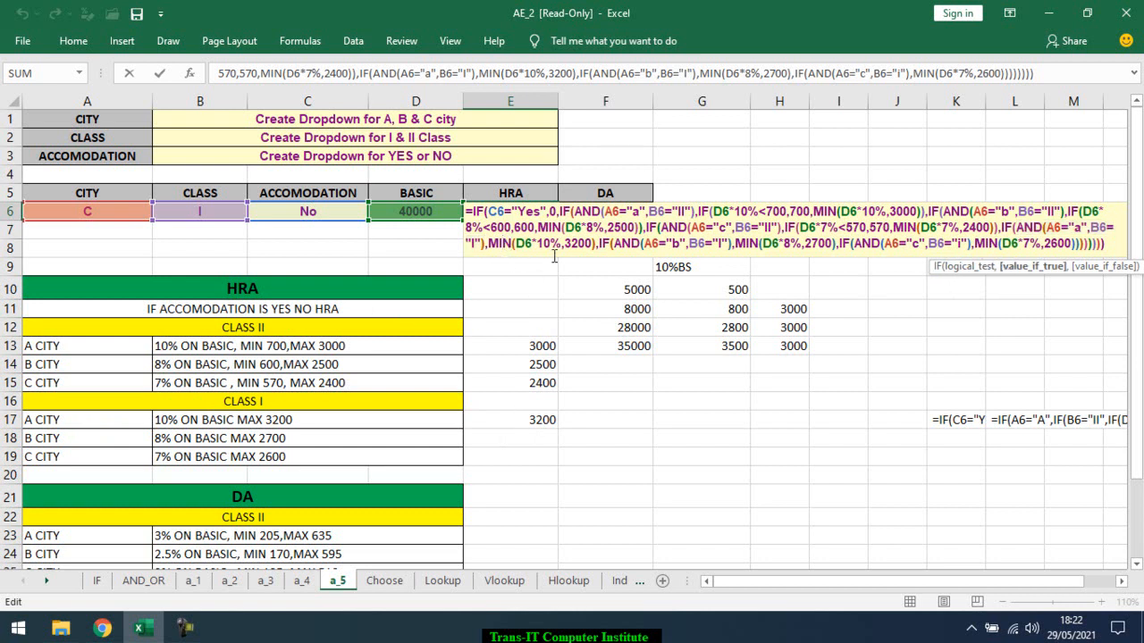
left_click(1036, 266)
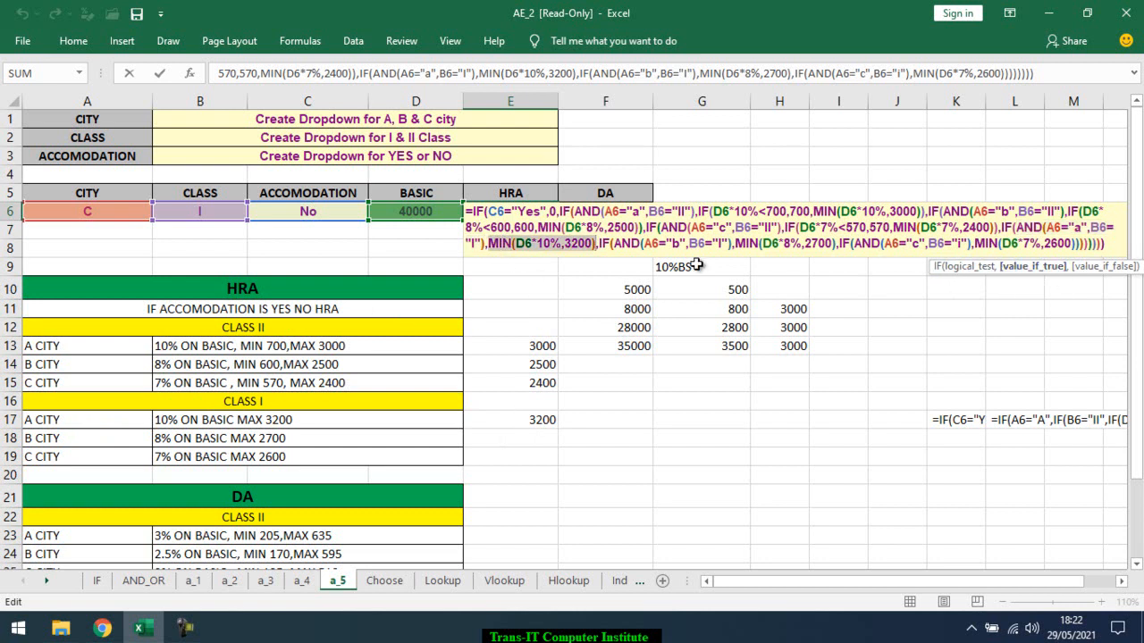
left_click(618, 239)
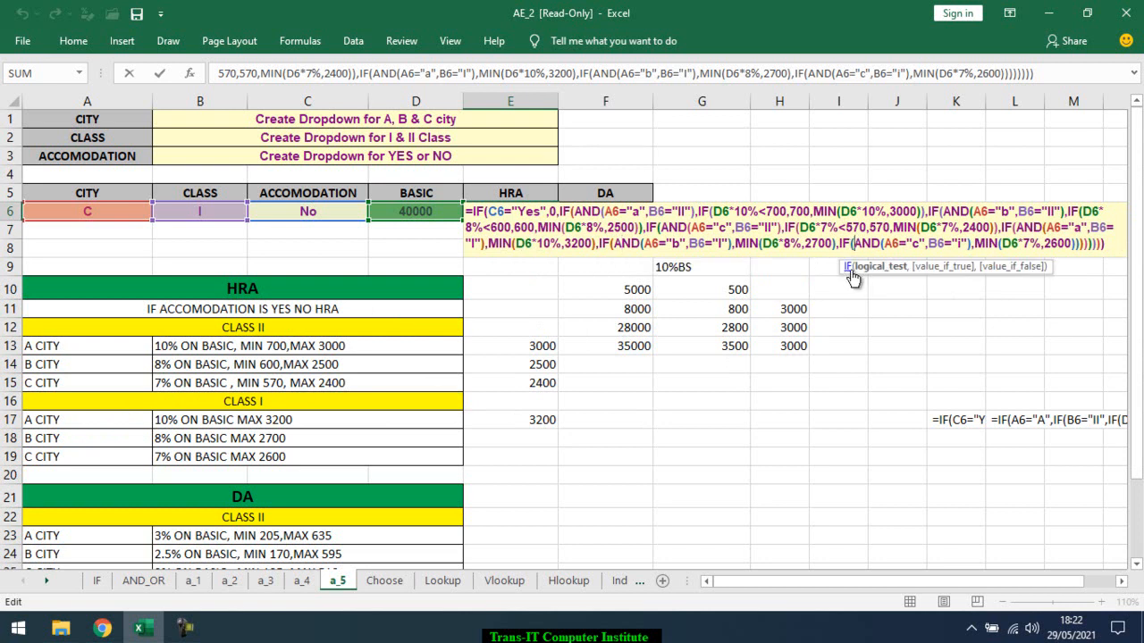
left_click_drag(855, 243, 971, 243)
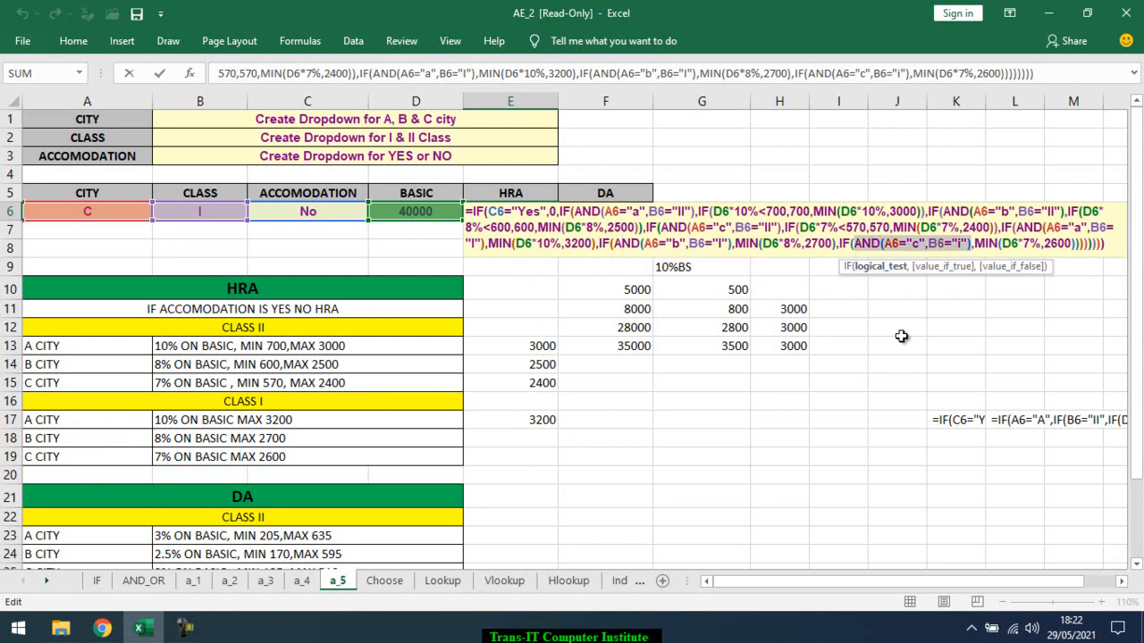
left_click(958, 268)
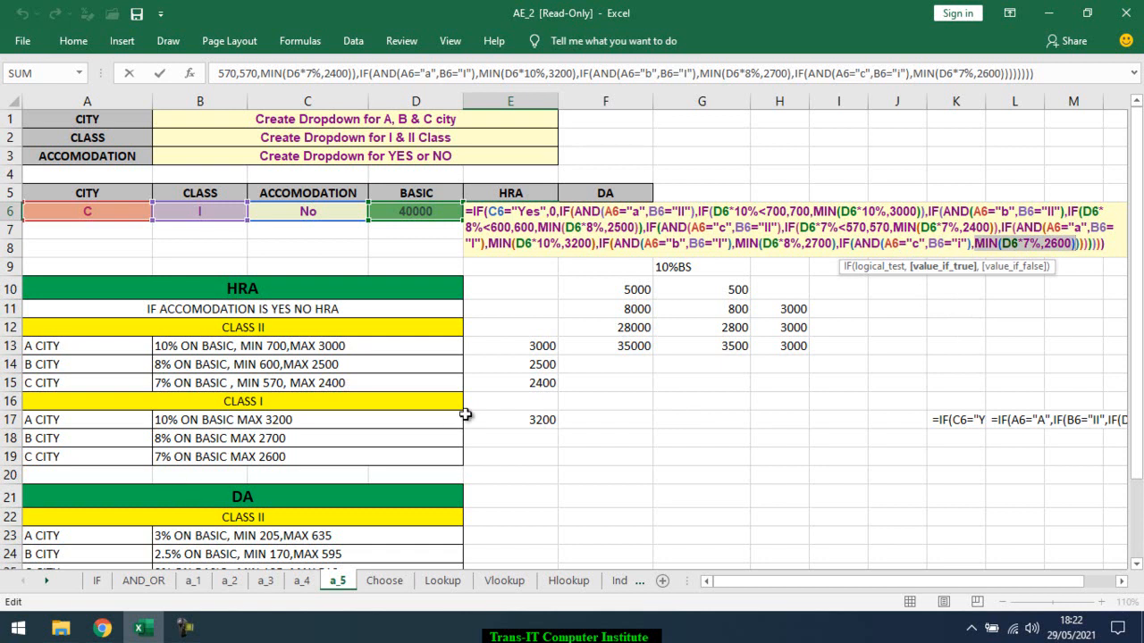
key("Return")
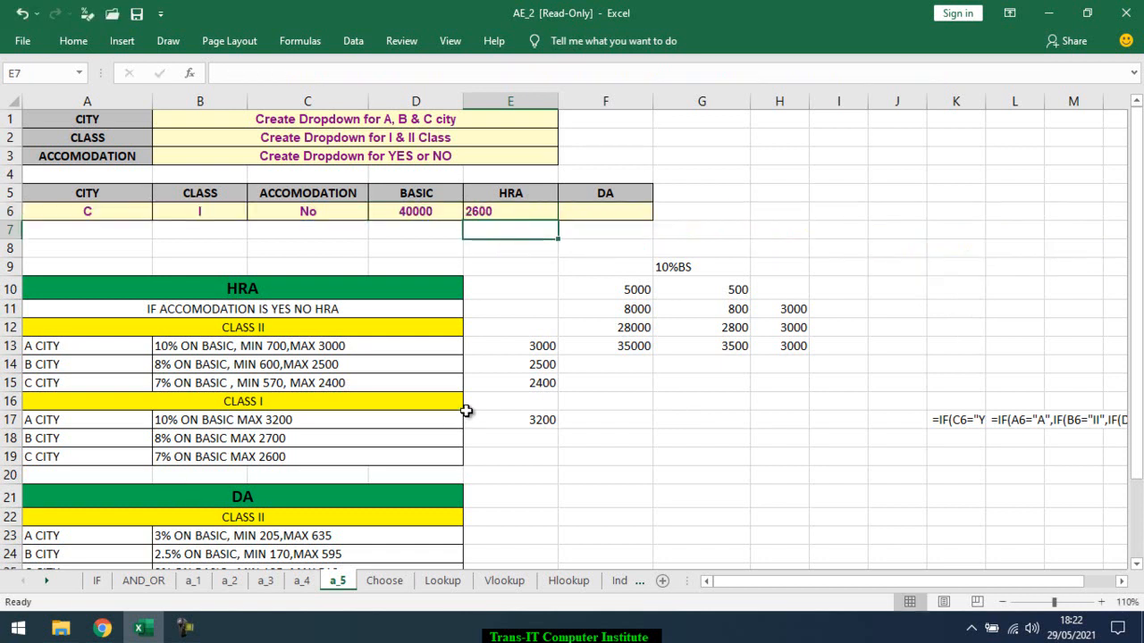
Examine the A city, Class II test and its 10%, minimum 700, maximum 3000 calculation in the E6 HRA formula
double_click(533, 211)
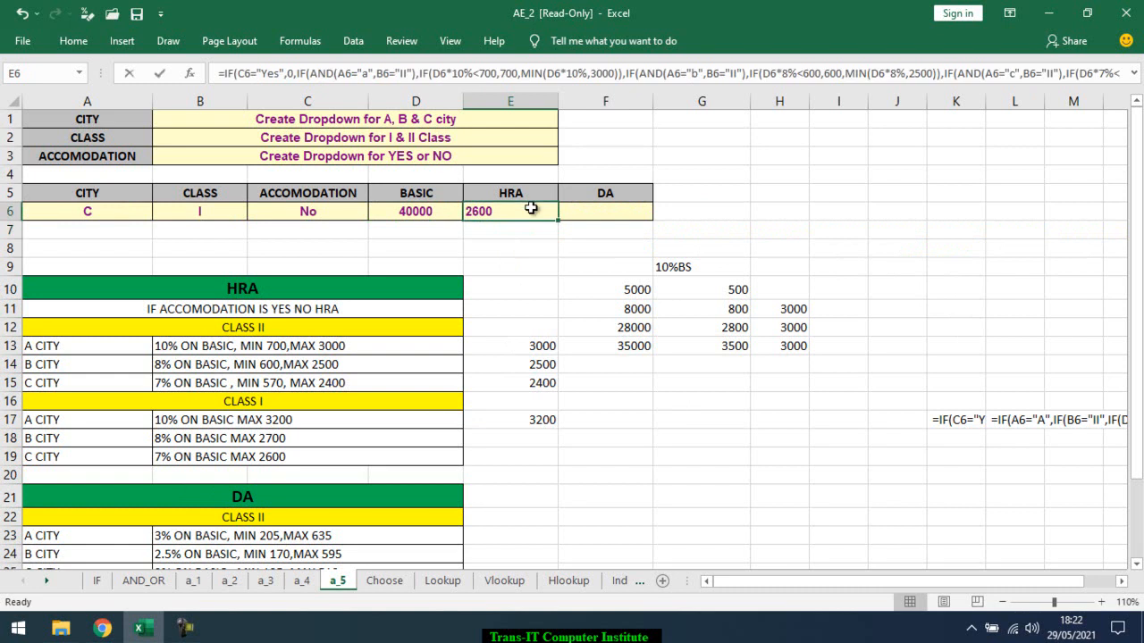
left_click_drag(560, 214, 924, 212)
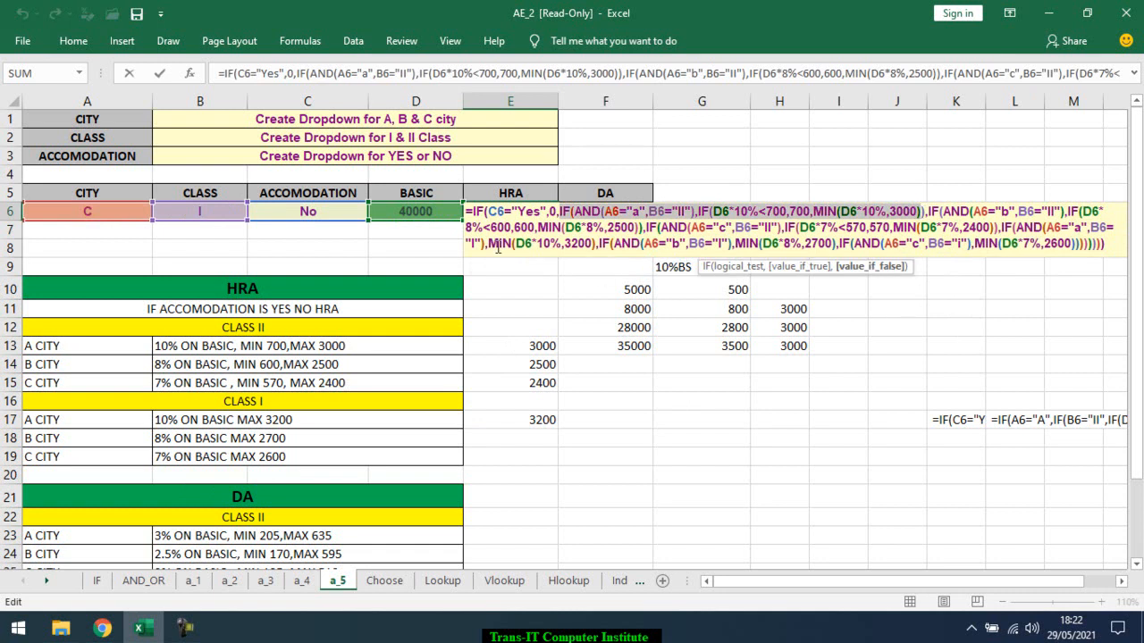
key("Return")
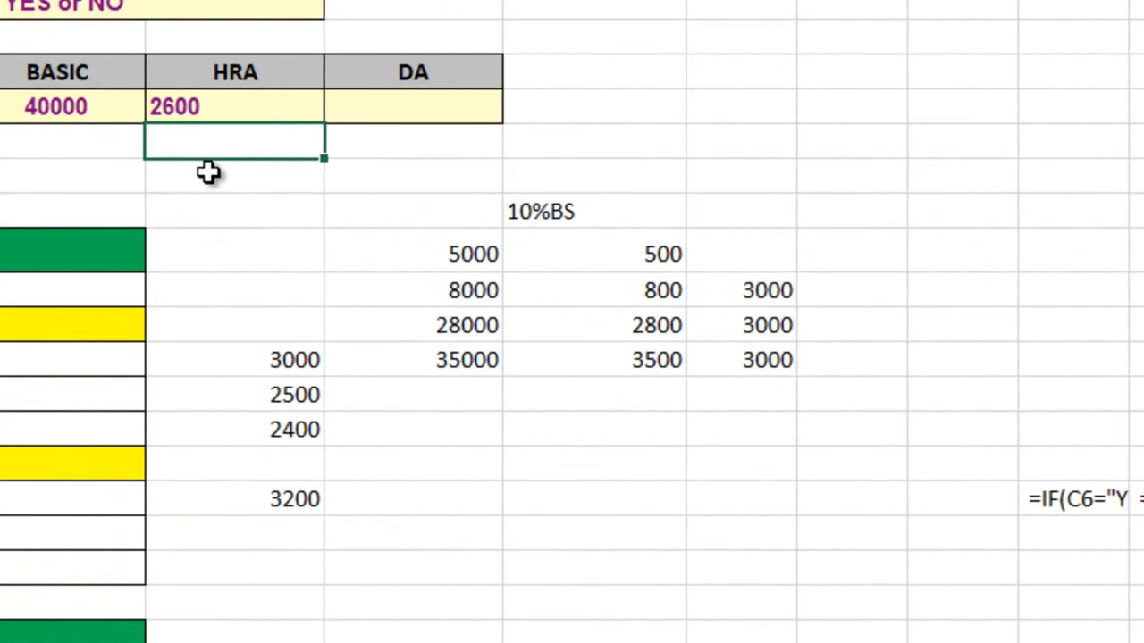
left_click(176, 77)
double_click(176, 77)
left_click(237, 285)
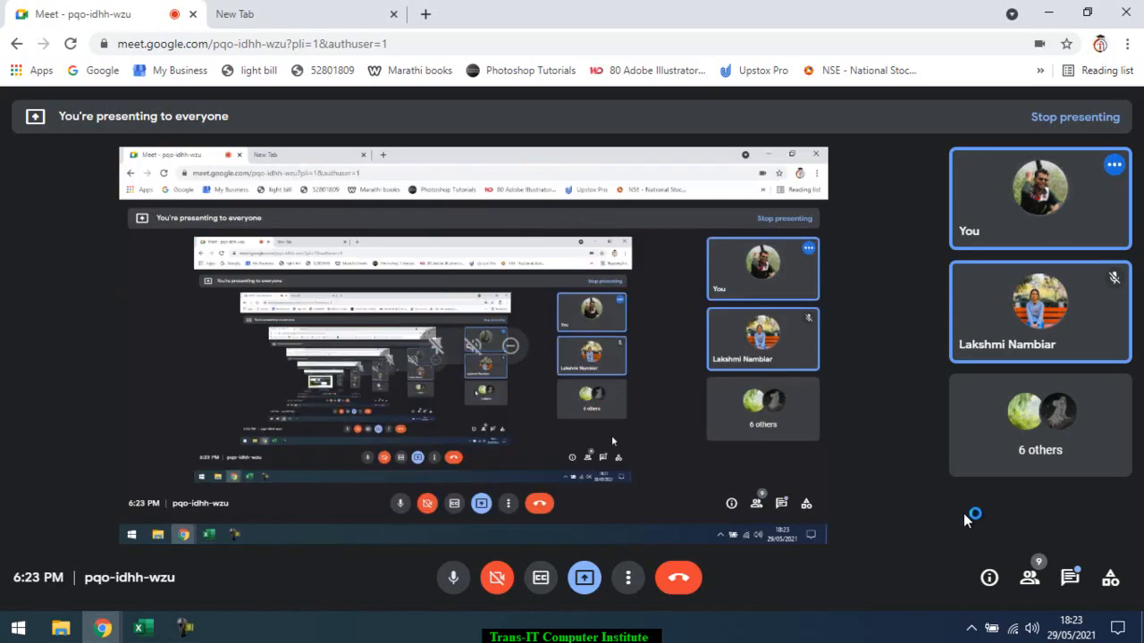
Read the participants' replies in the Google Meet in-call messages, close them and return to the Excel workbook
left_click(1070, 578)
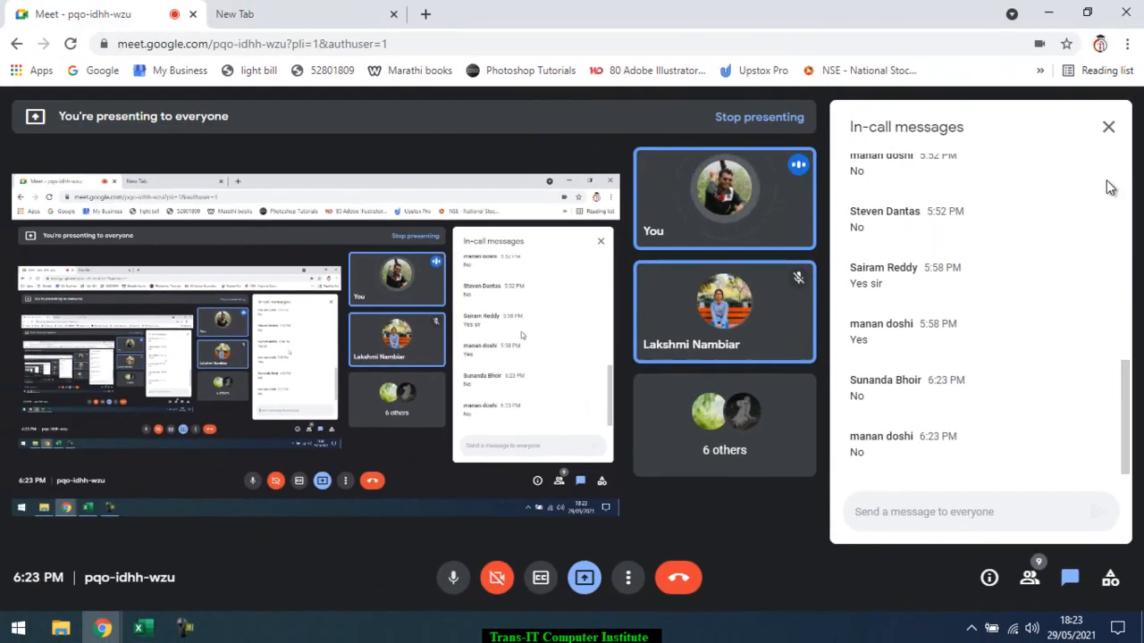
left_click(1108, 127)
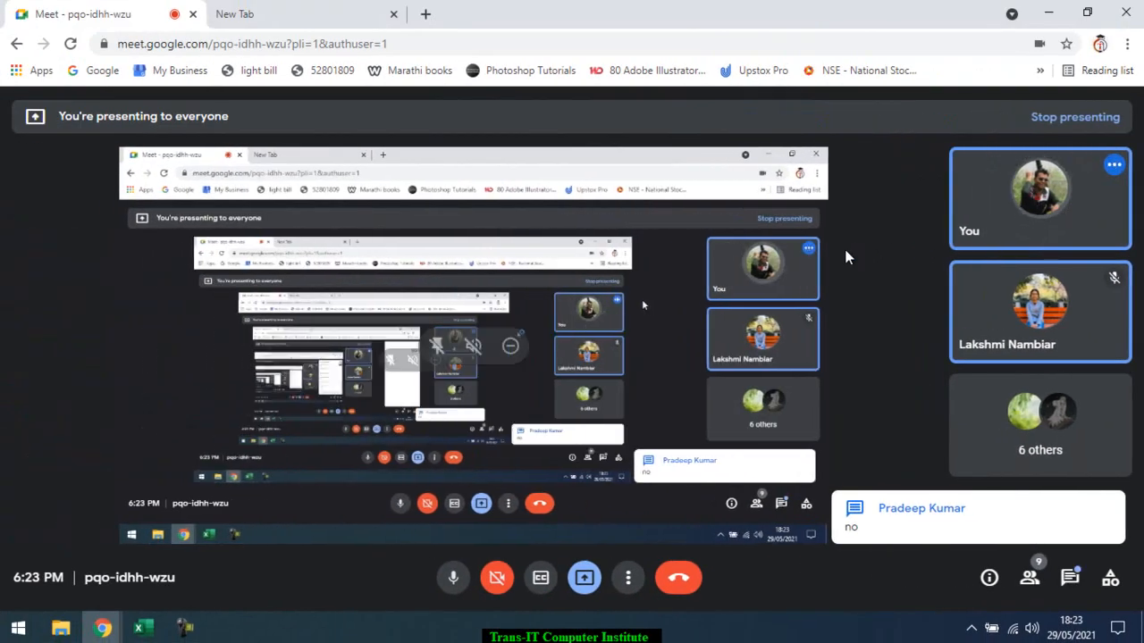
key("alt+Tab")
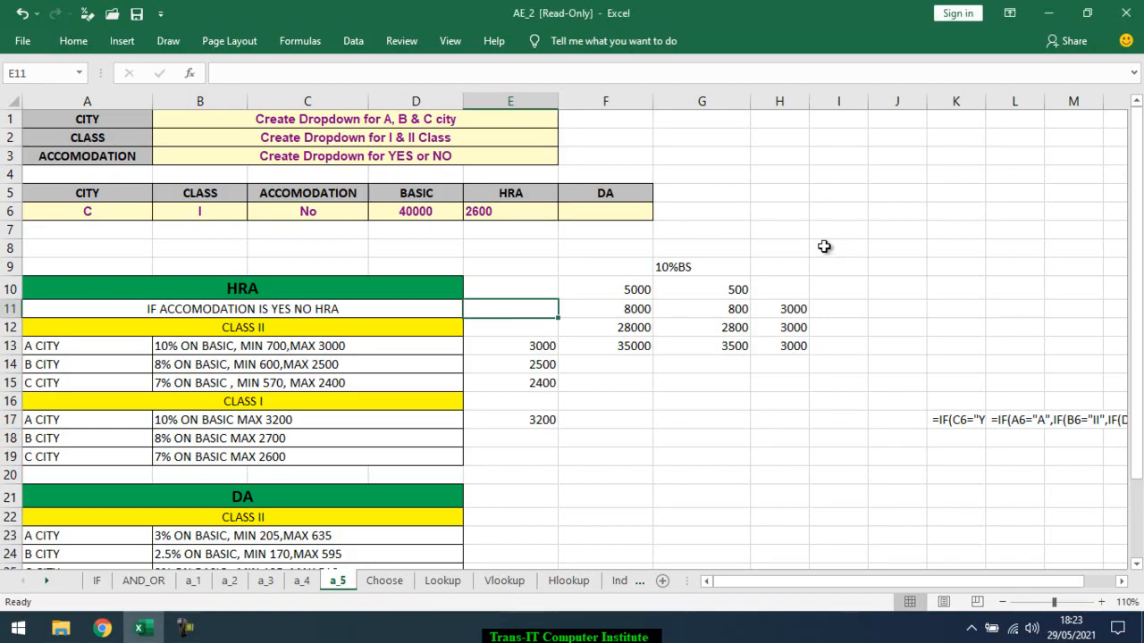
Examine how the A city, Class II branch follows the accommodation test in the E6 formula, leaving it unchanged
double_click(523, 212)
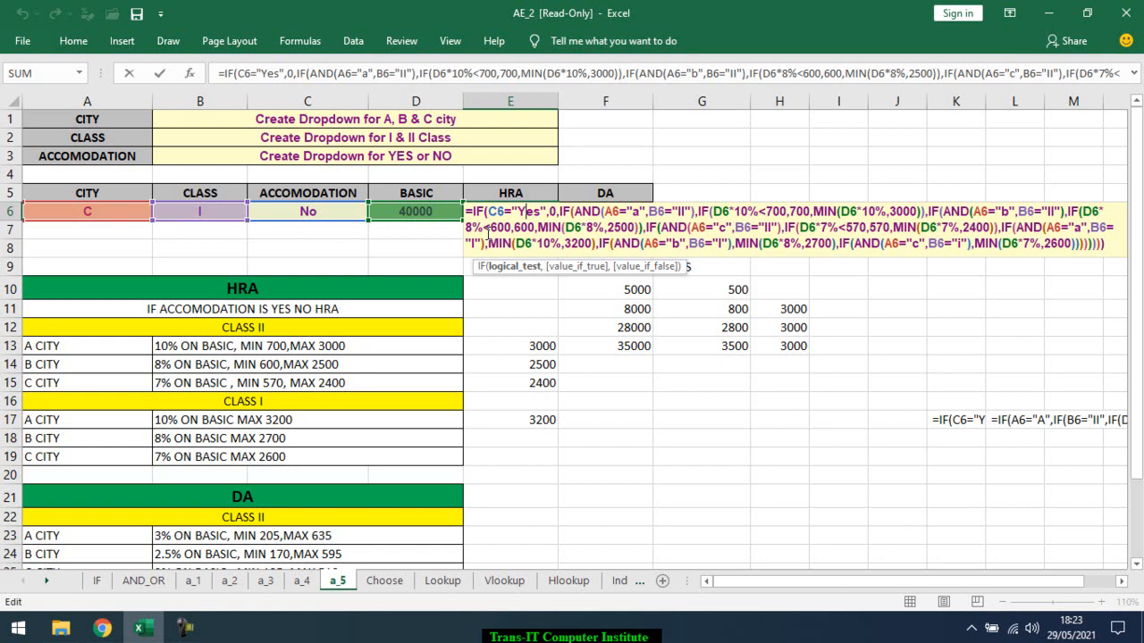
left_click_drag(557, 211, 929, 212)
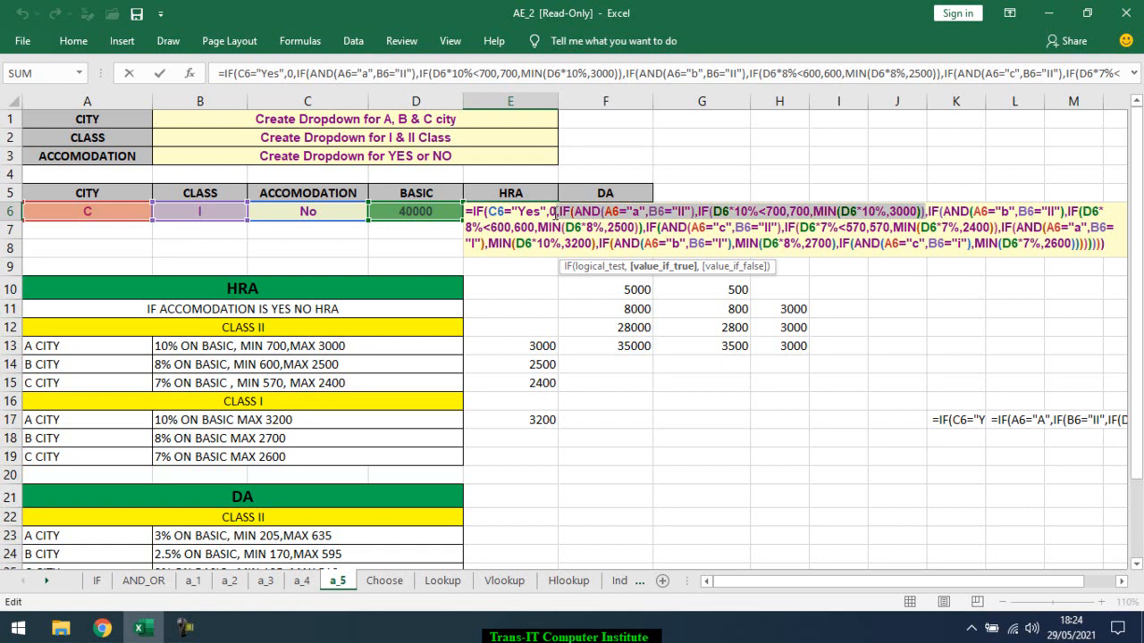
key("Escape")
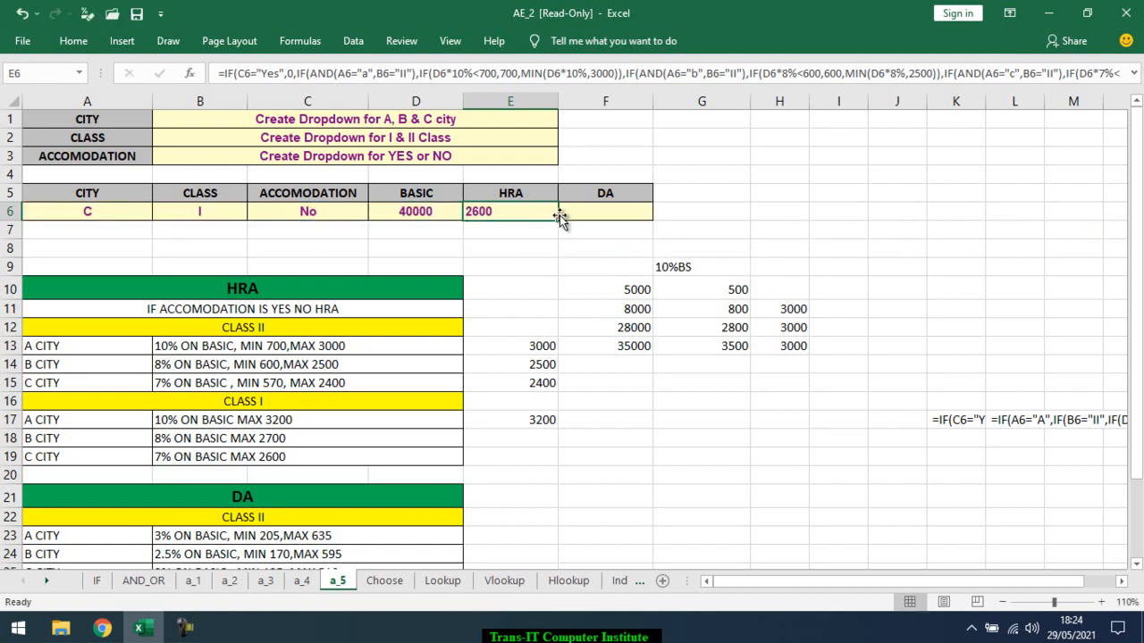
left_click(527, 250)
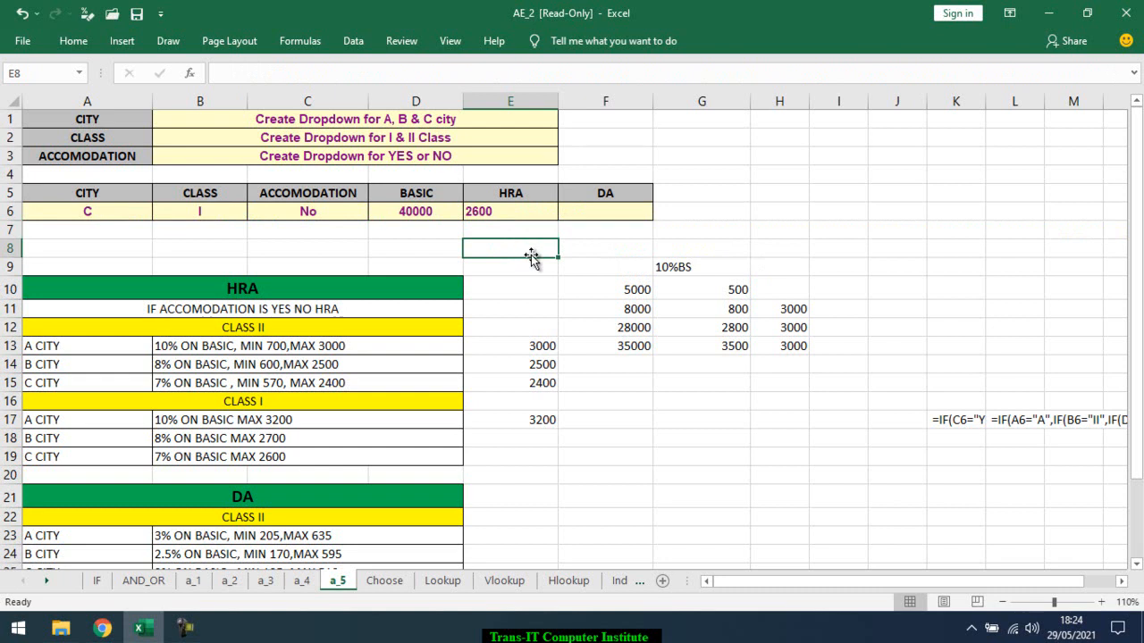
Check the Google Meet call, return to Excel and review the full nested HRA formula in E6
key("alt+Tab")
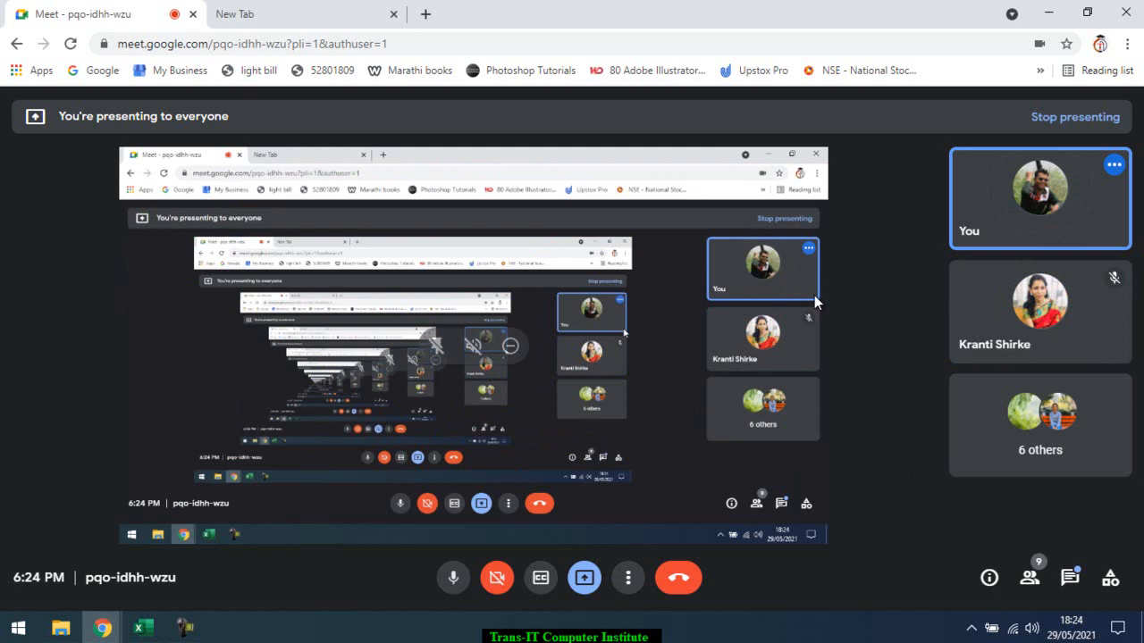
key("alt+Tab")
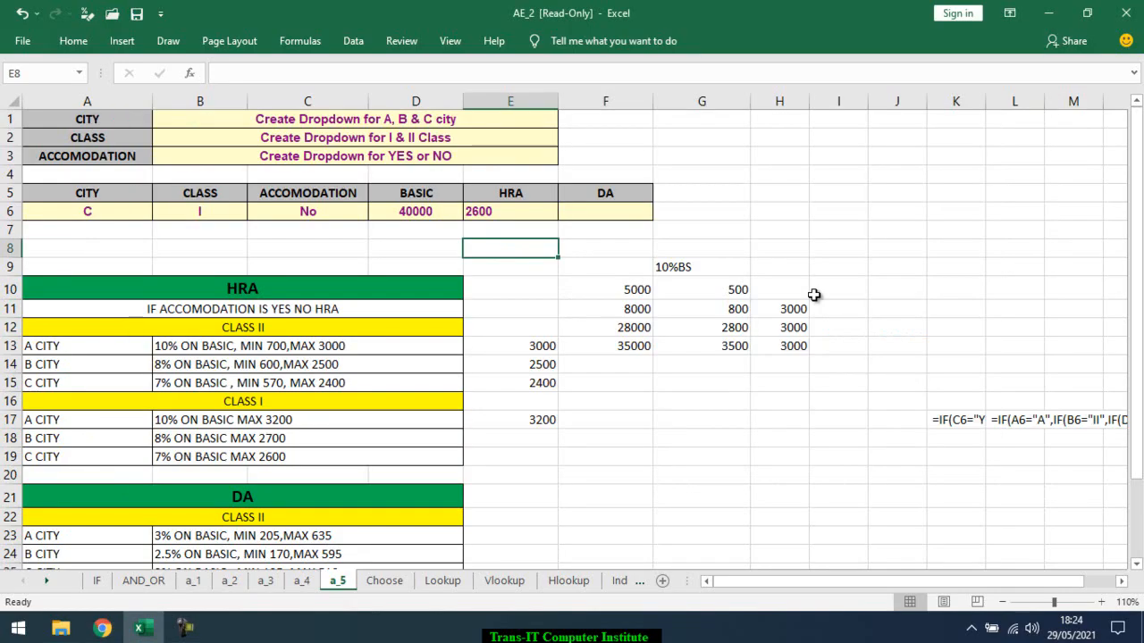
left_click(518, 214)
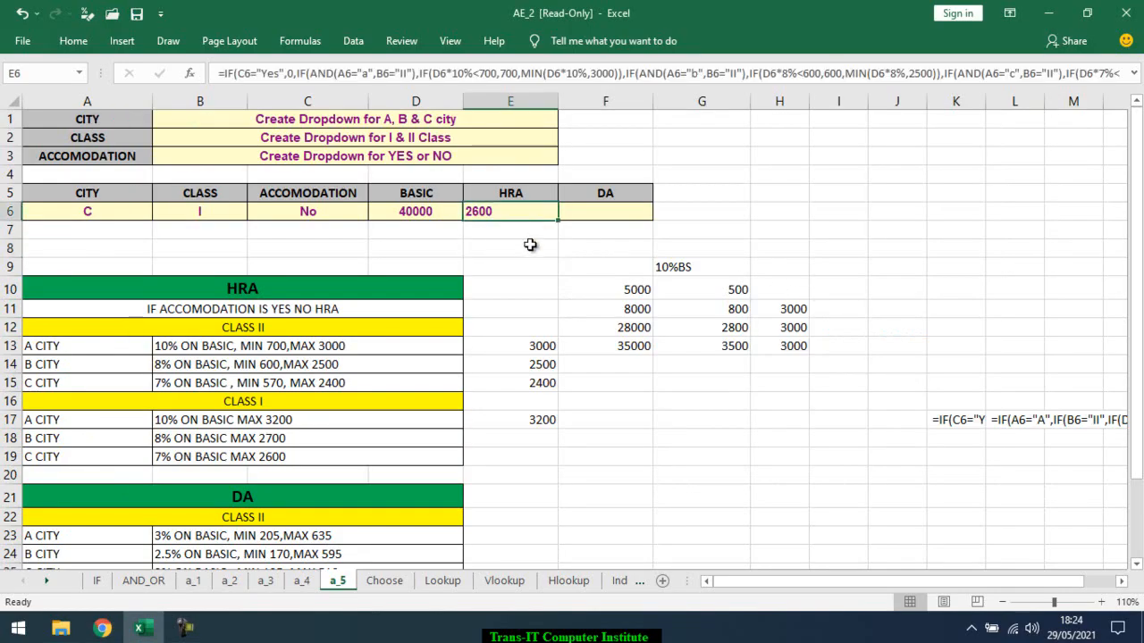
left_click(529, 243)
left_click(530, 212)
double_click(524, 215)
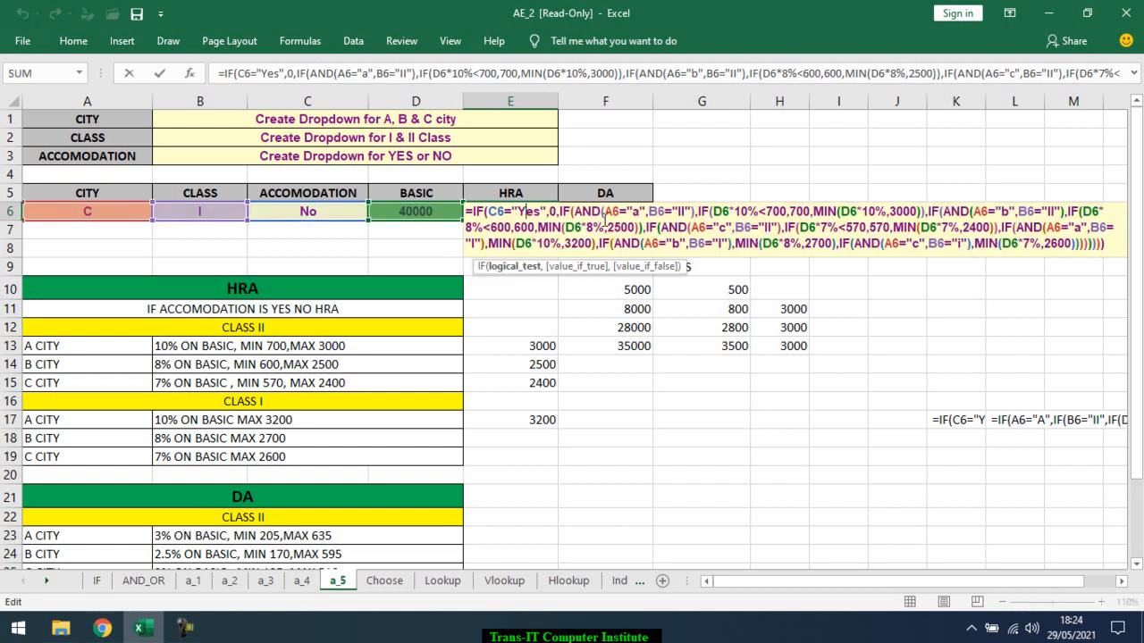
key("ctrl+Return")
Start an IF formula in E8 with an AND function whose first condition is A6="a"
left_click(518, 247)
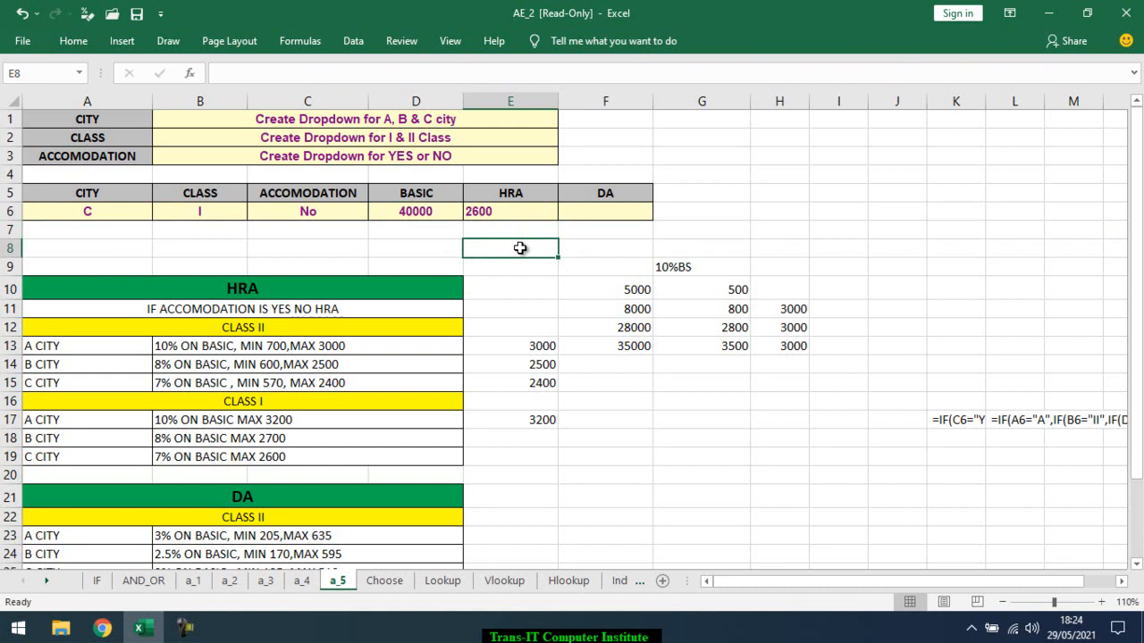
type("=if")
key("Tab")
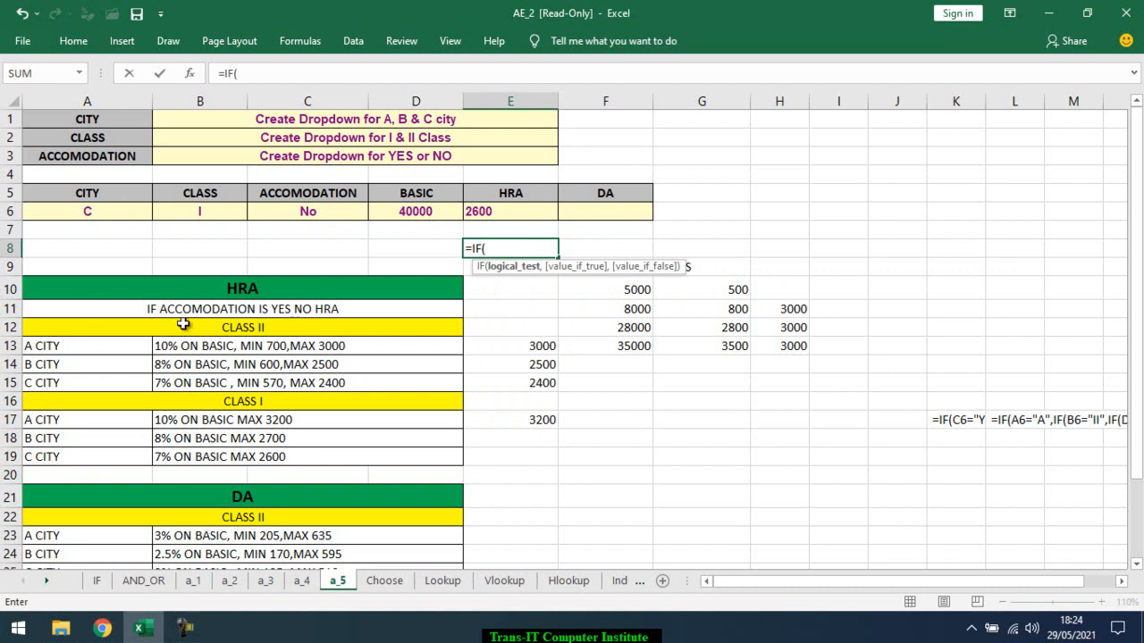
type("and")
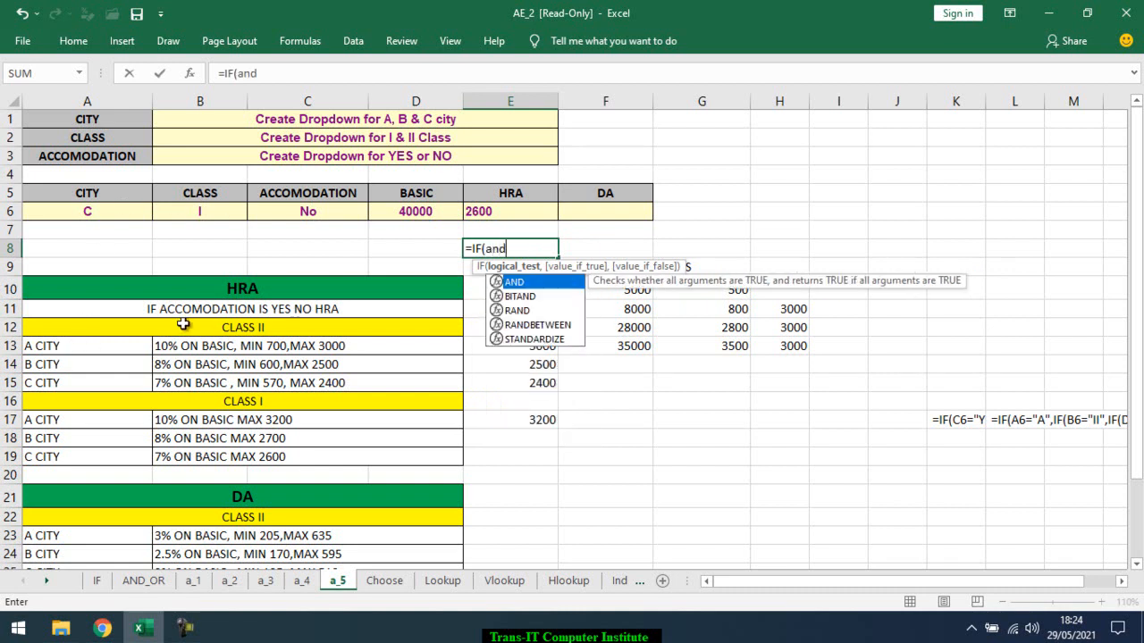
key("Tab")
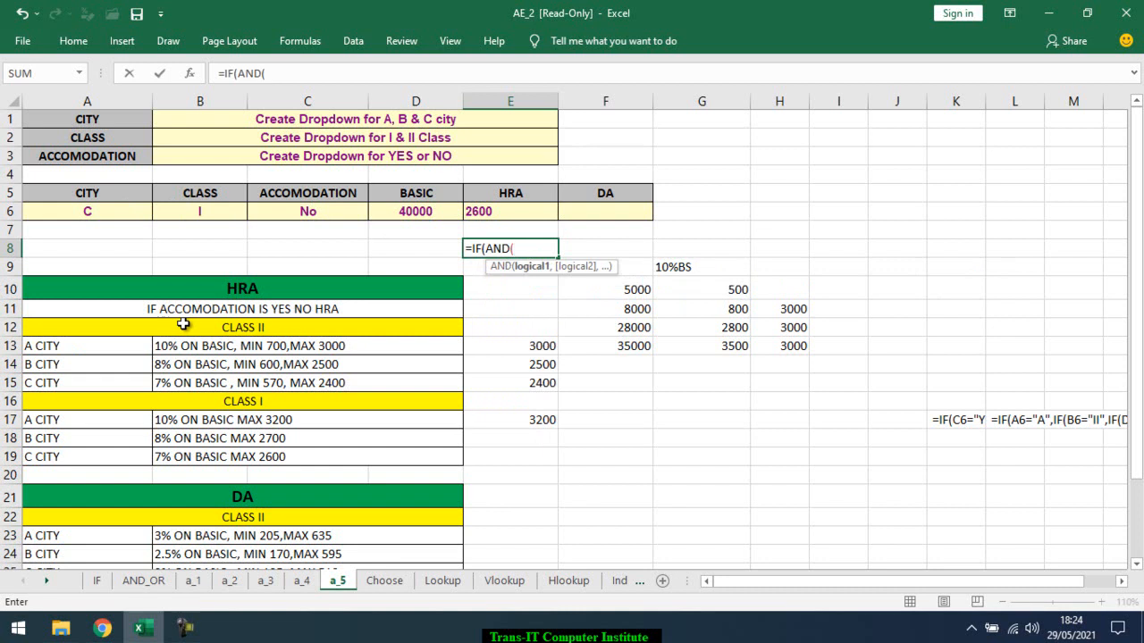
left_click(82, 214)
type("=")
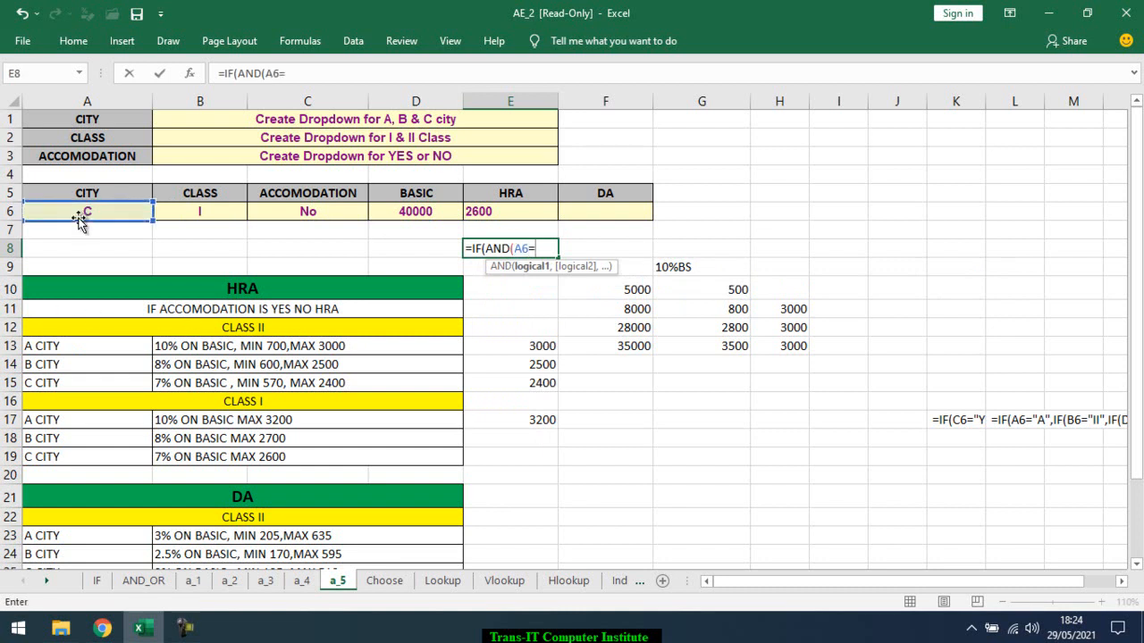
type("\"a\",")
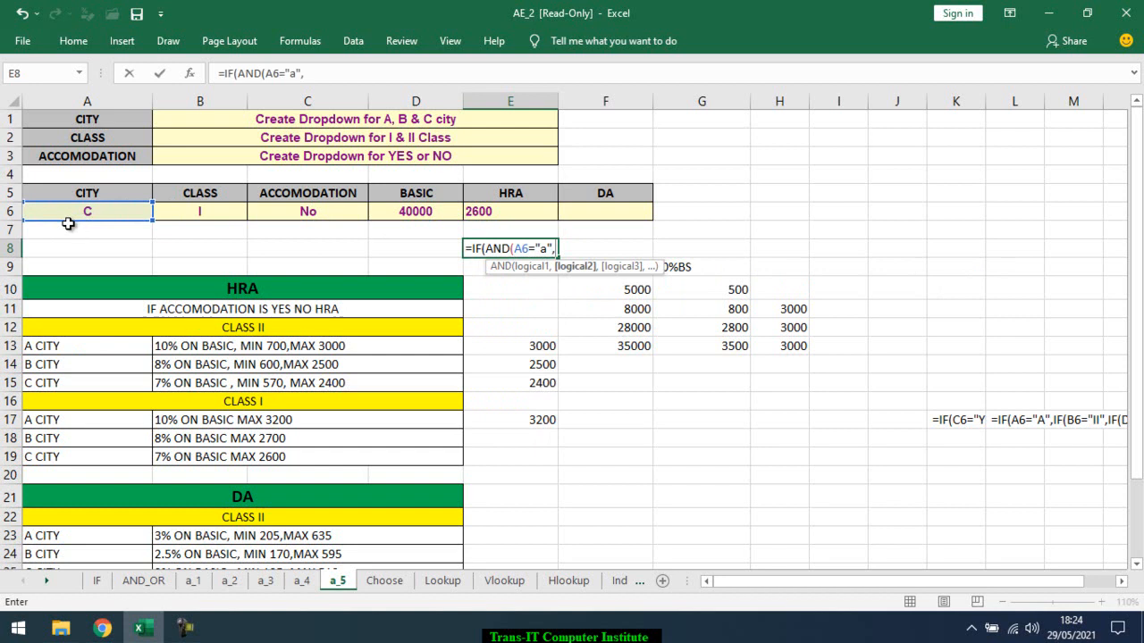
Add B6="II" as the second AND condition in the E8 formula and close the AND function
left_click(170, 211)
type("=\"I")
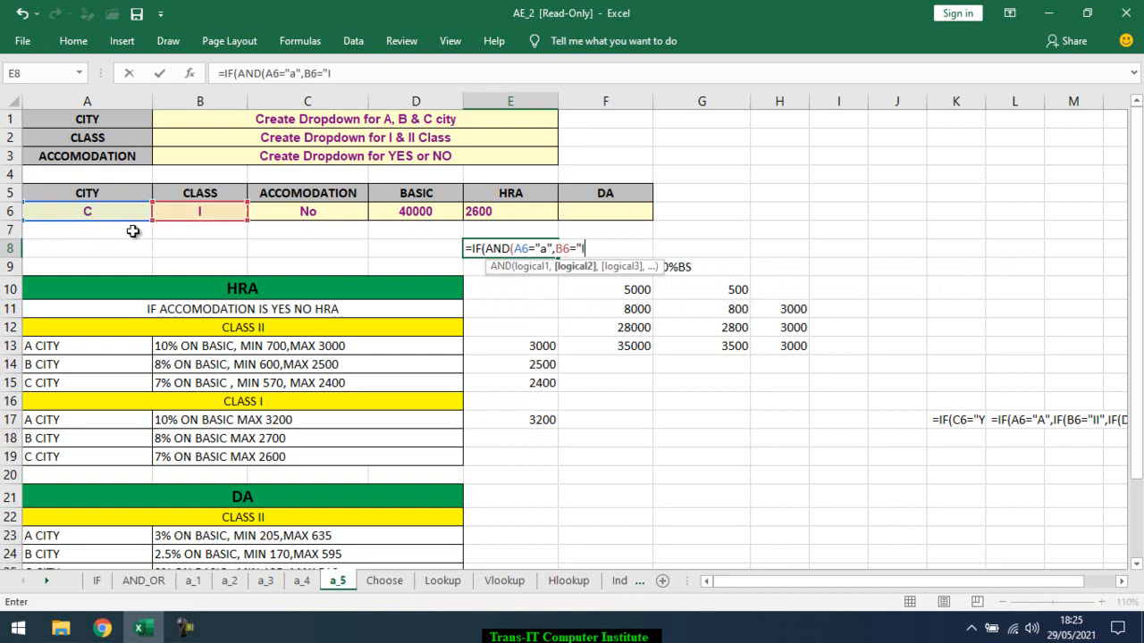
type("I")
key("BackSpace")
type(")")
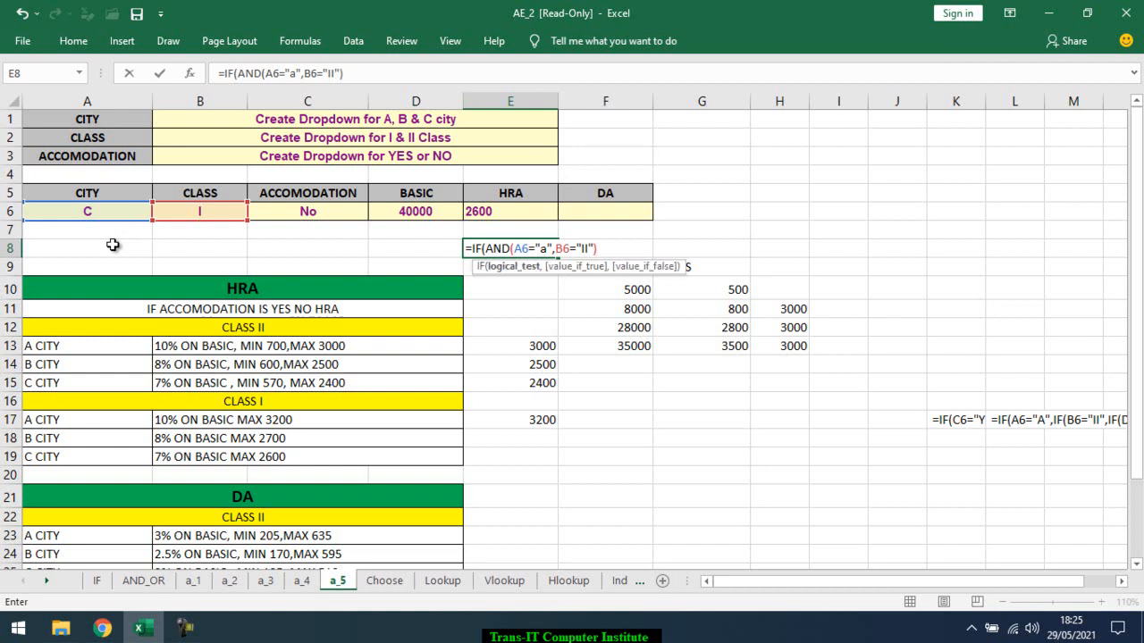
Check the E8 logical test, add a comma after it and keep the partial formula in the cell as text
left_click(527, 267)
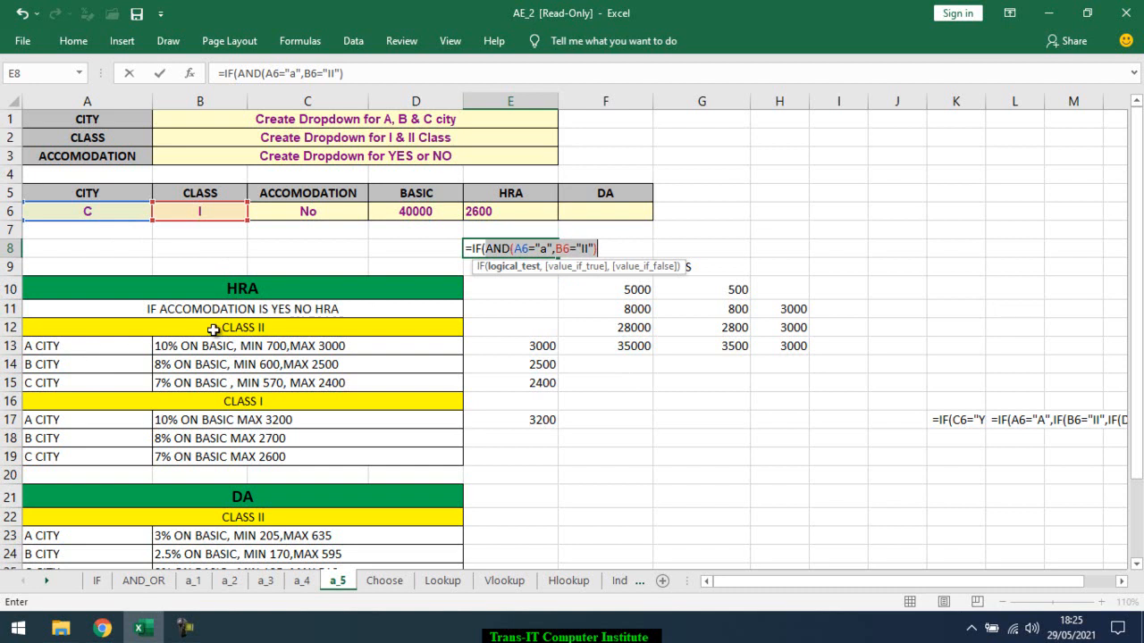
left_click(613, 249)
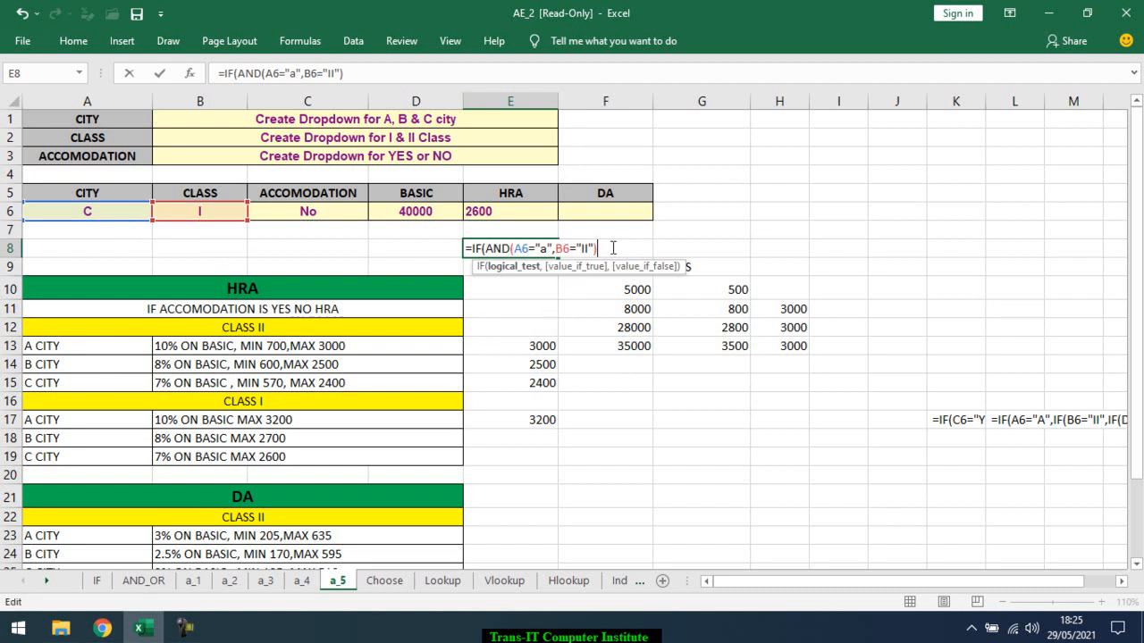
type(",")
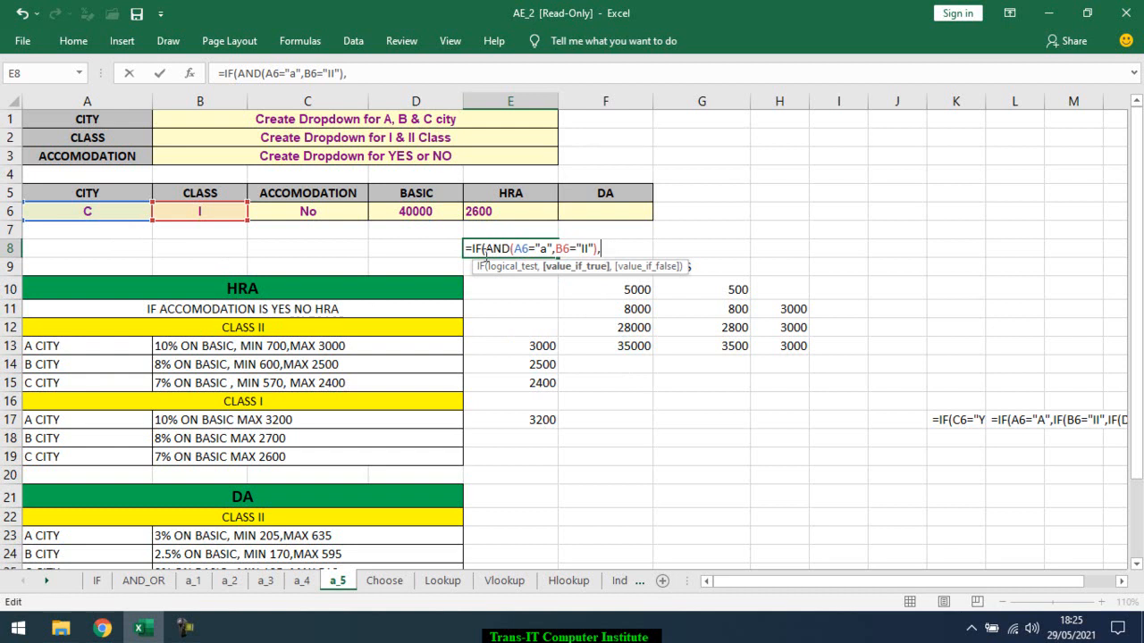
key("Return")
left_click(509, 289)
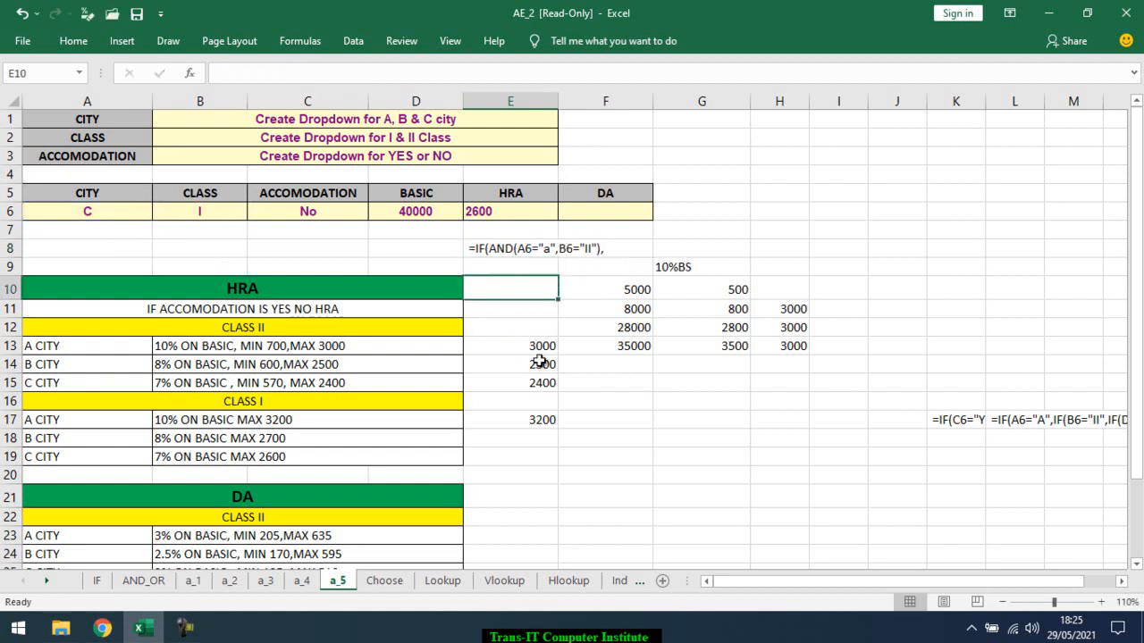
Examine the logical test, true value and false value of the A city HRA formula in E13
left_click(537, 345)
double_click(537, 345)
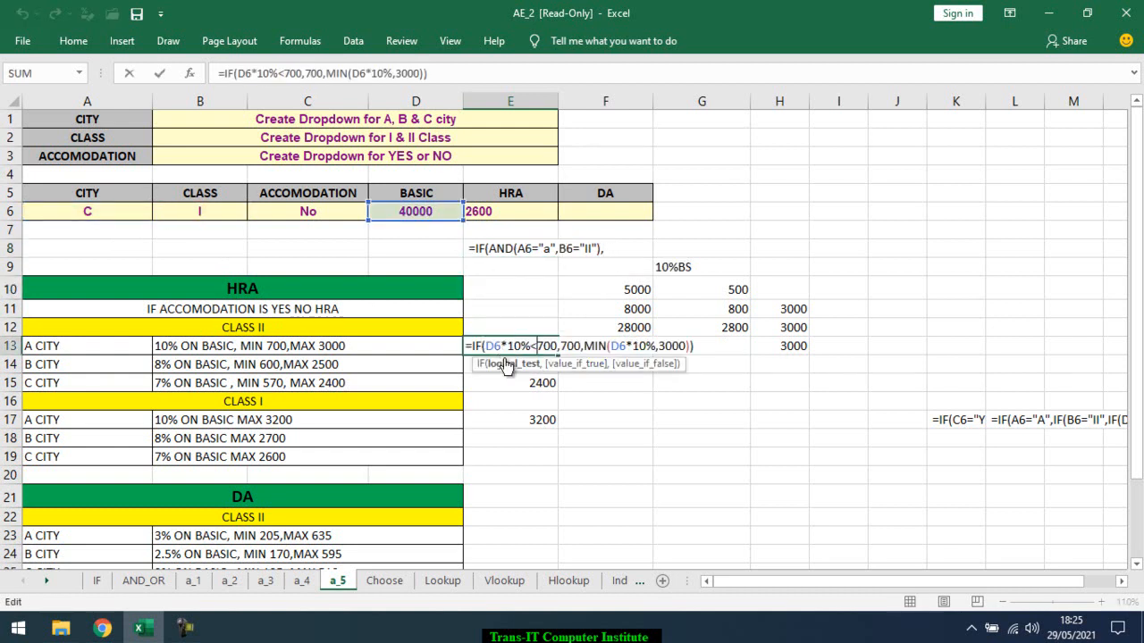
left_click(508, 364)
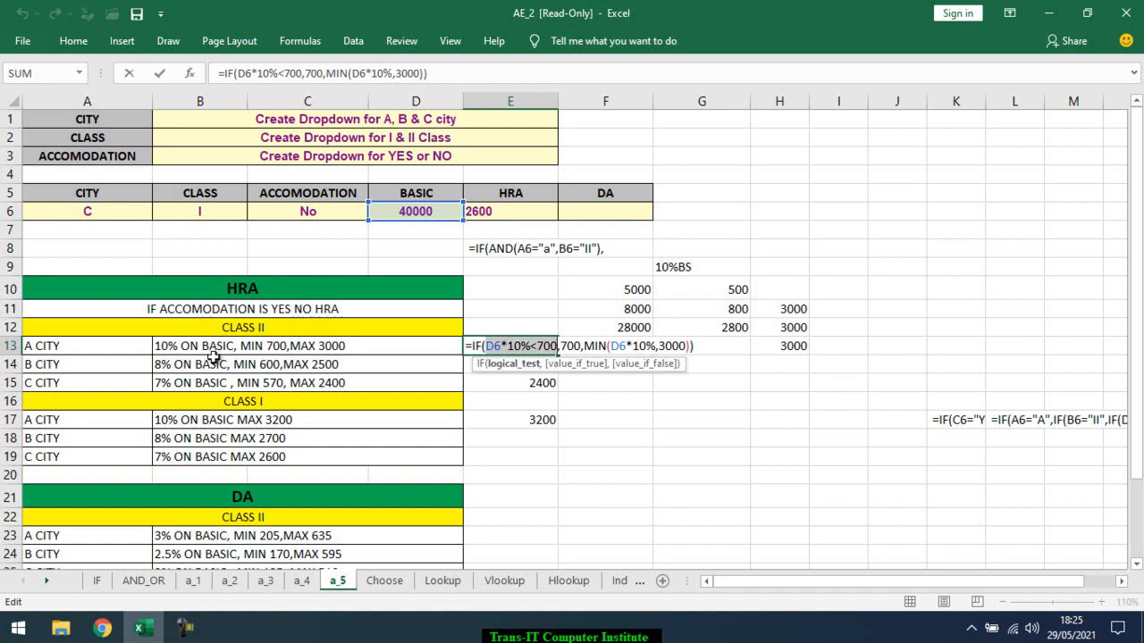
left_click(591, 365)
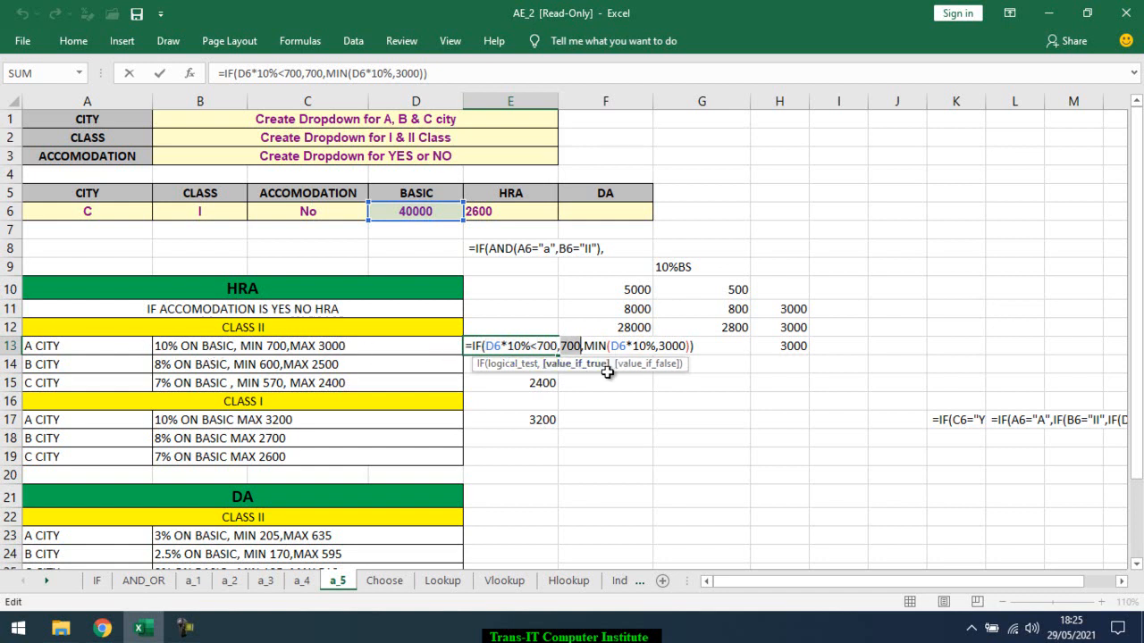
left_click(647, 365)
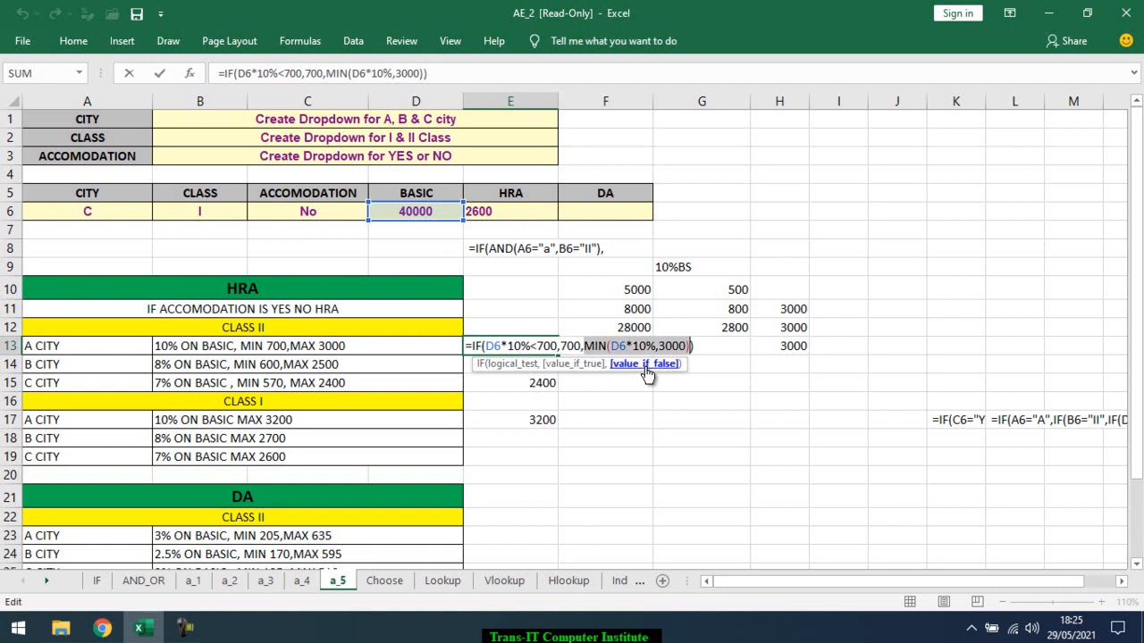
key("Escape")
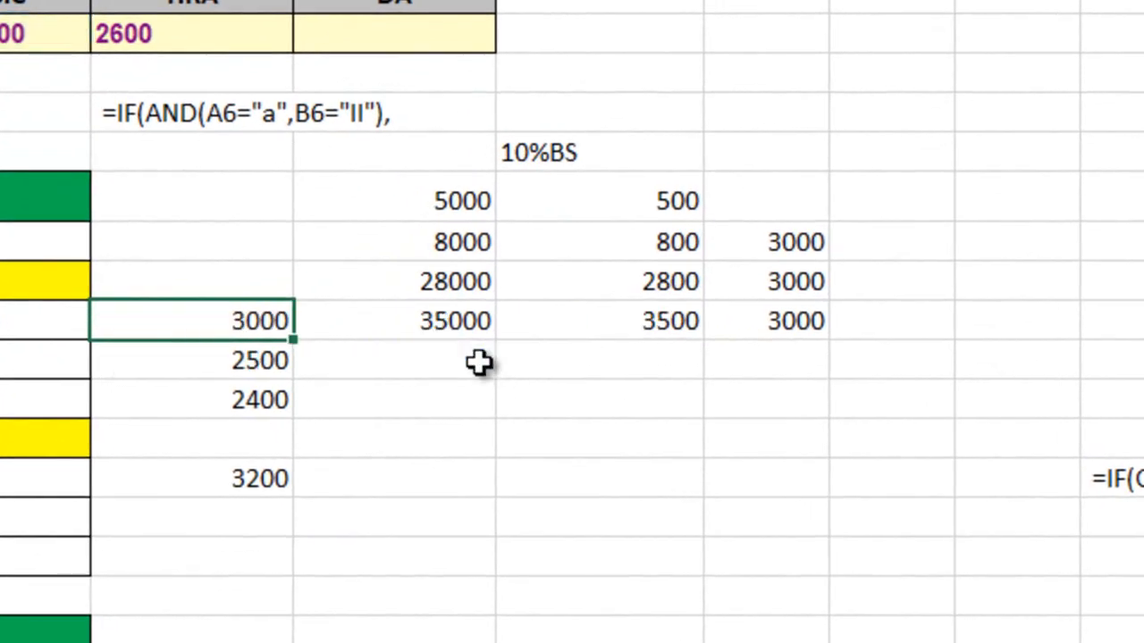
Copy the expression IF(D6*10%<700,700,MIN(D6*10%,3000)) from E13 without its equals sign
double_click(225, 322)
left_click_drag(585, 320, 122, 334)
key("Escape")
Turn the E8 text back into a formula, add IF(D6*10%<700,700,MIN(D6*10%,3000)) as the true value, close it and enter it
double_click(220, 115)
left_click(108, 113)
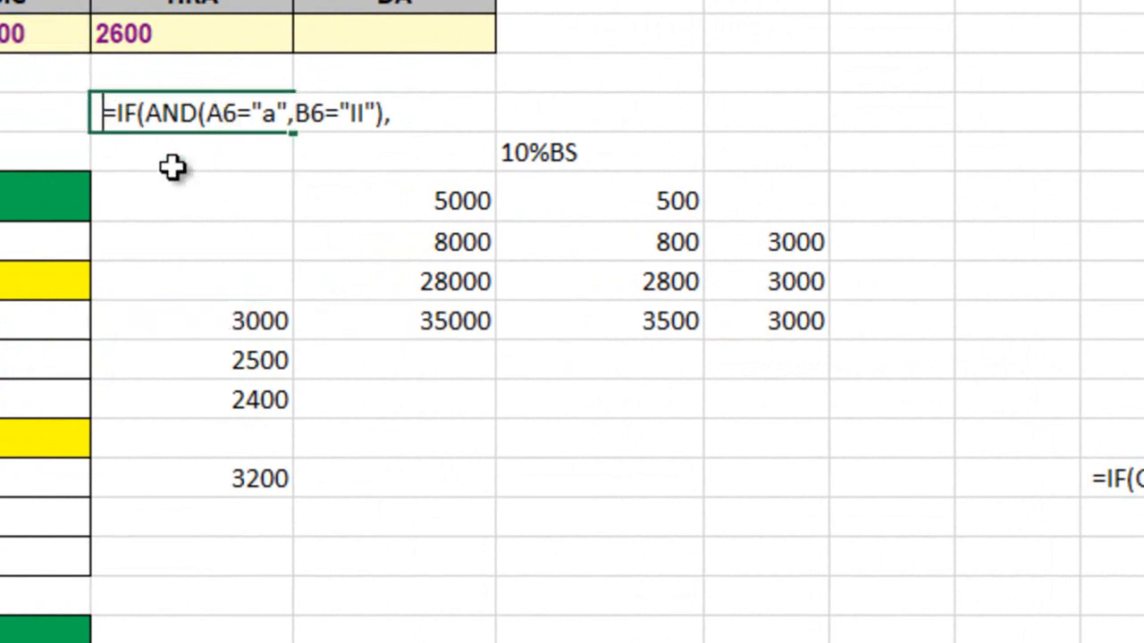
key("BackSpace")
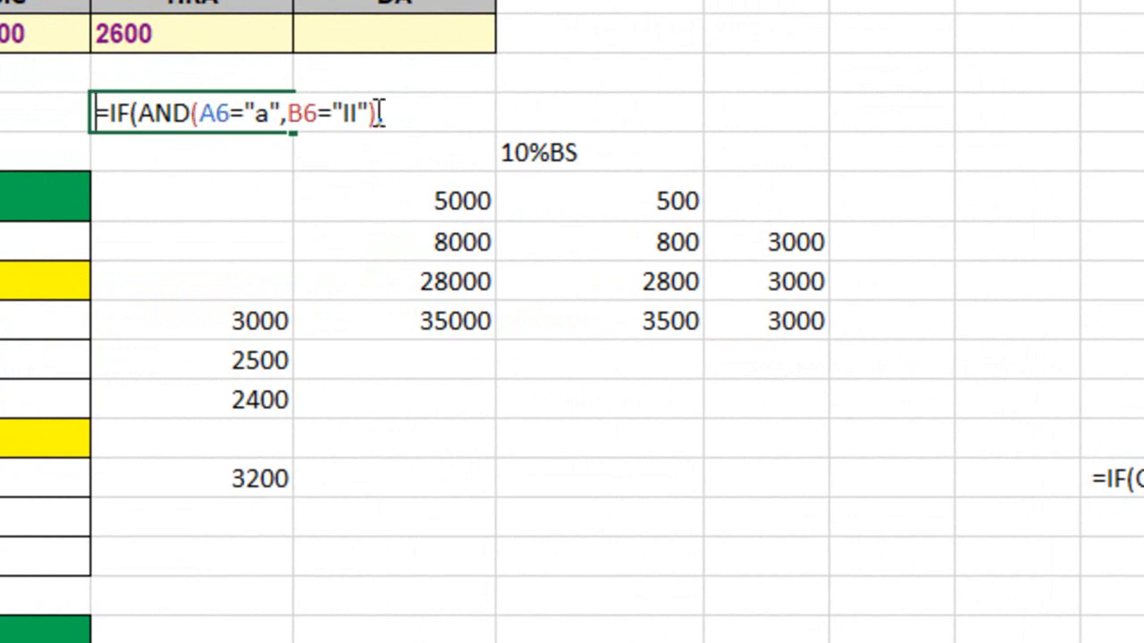
left_click(399, 113)
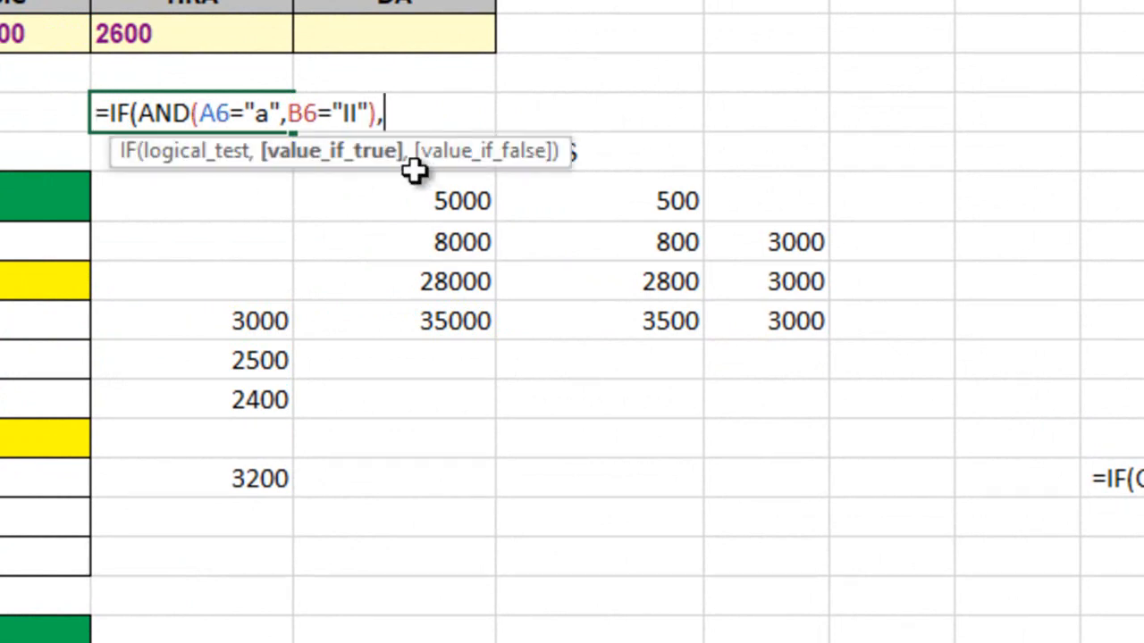
key("ctrl+v")
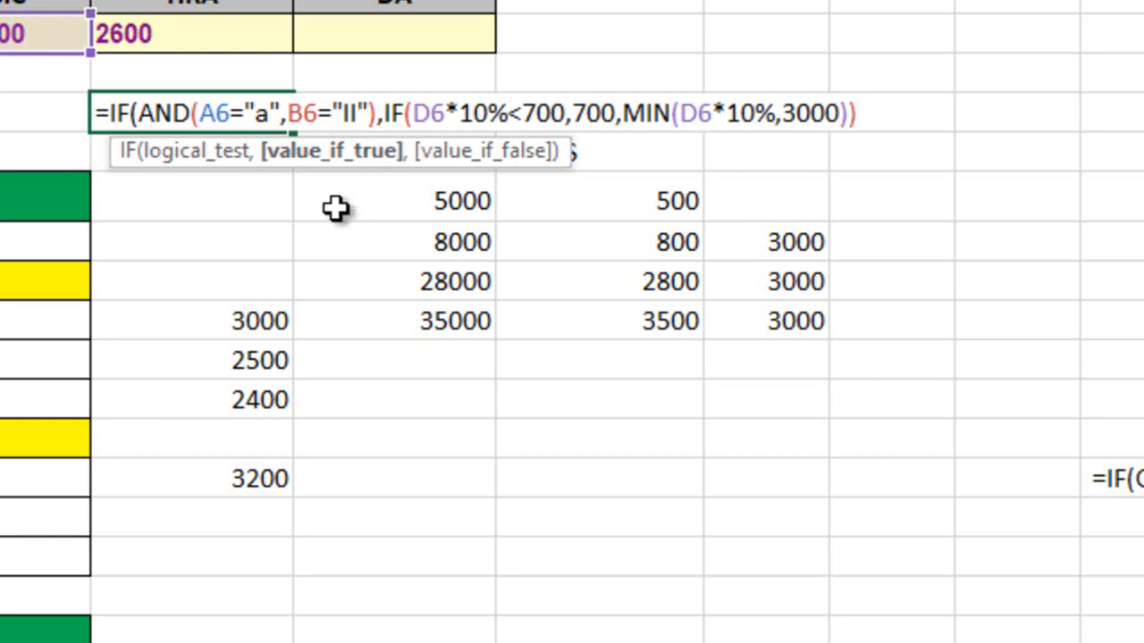
type(",")
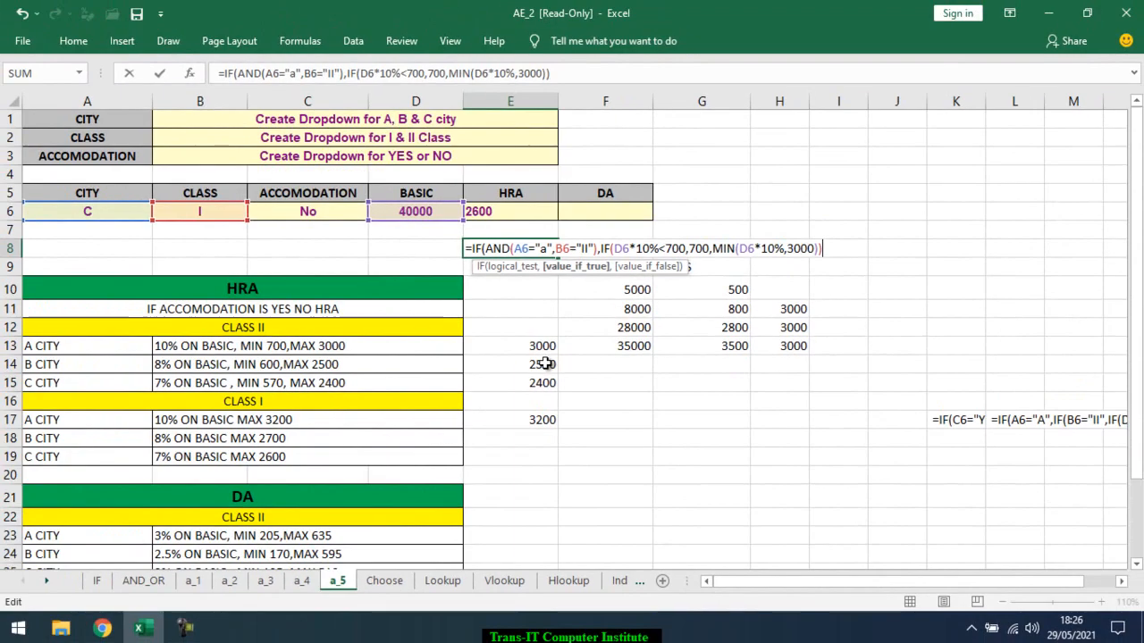
key("BackSpace")
key("Return")
left_click(545, 376)
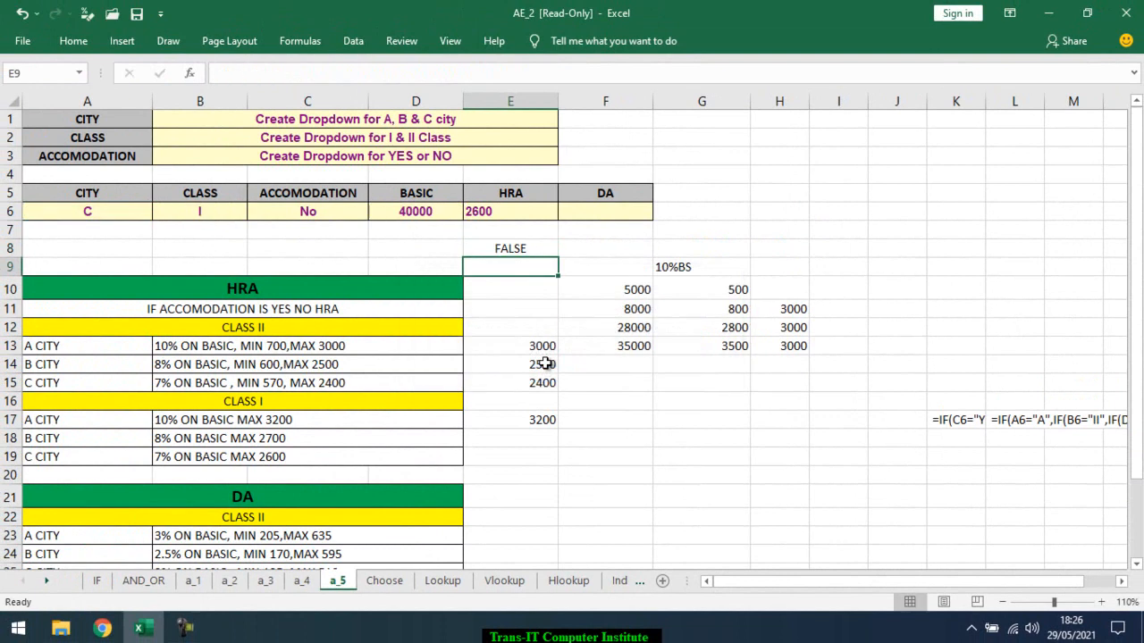
Test the E8 formula by choosing city A in A6 and class II in B6, and check its result
double_click(515, 248)
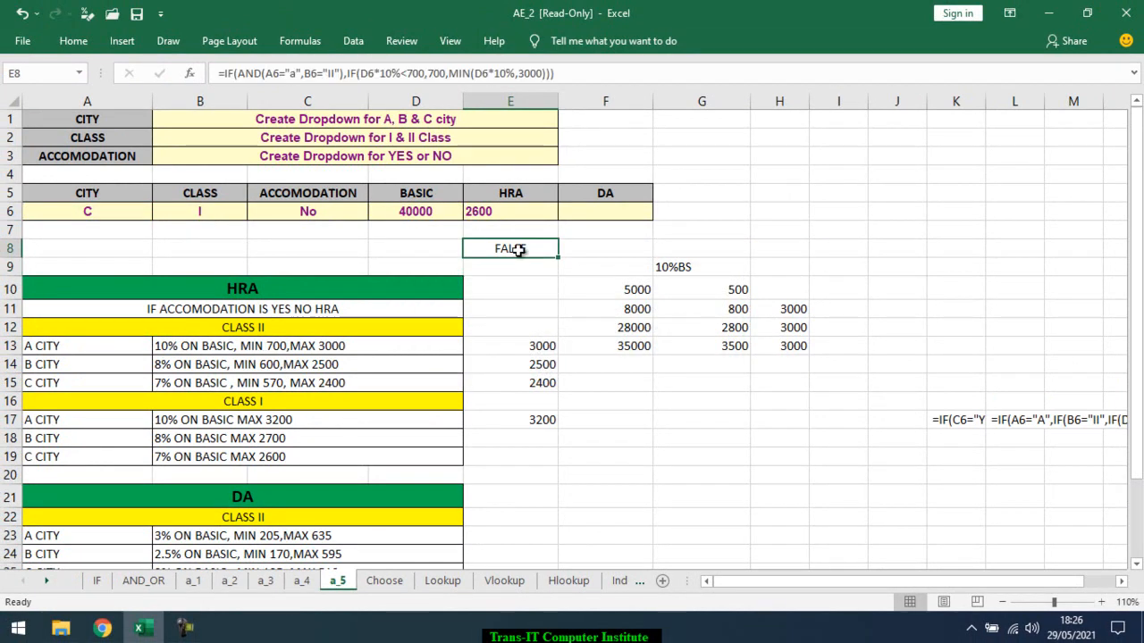
key("Escape")
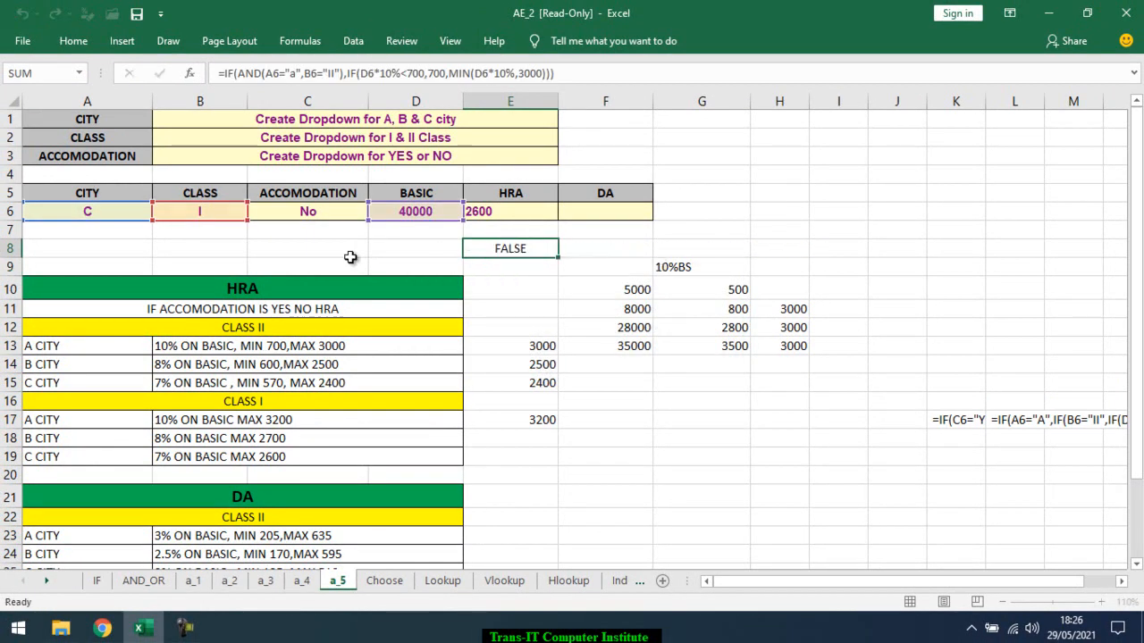
left_click(134, 213)
left_click(159, 212)
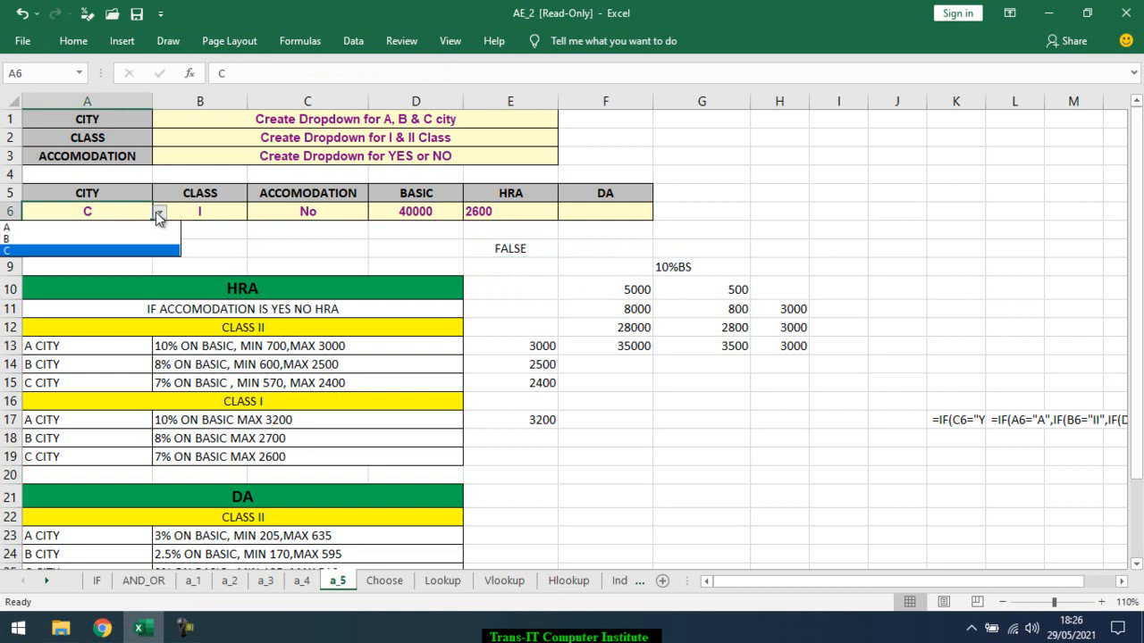
left_click(140, 229)
left_click(170, 212)
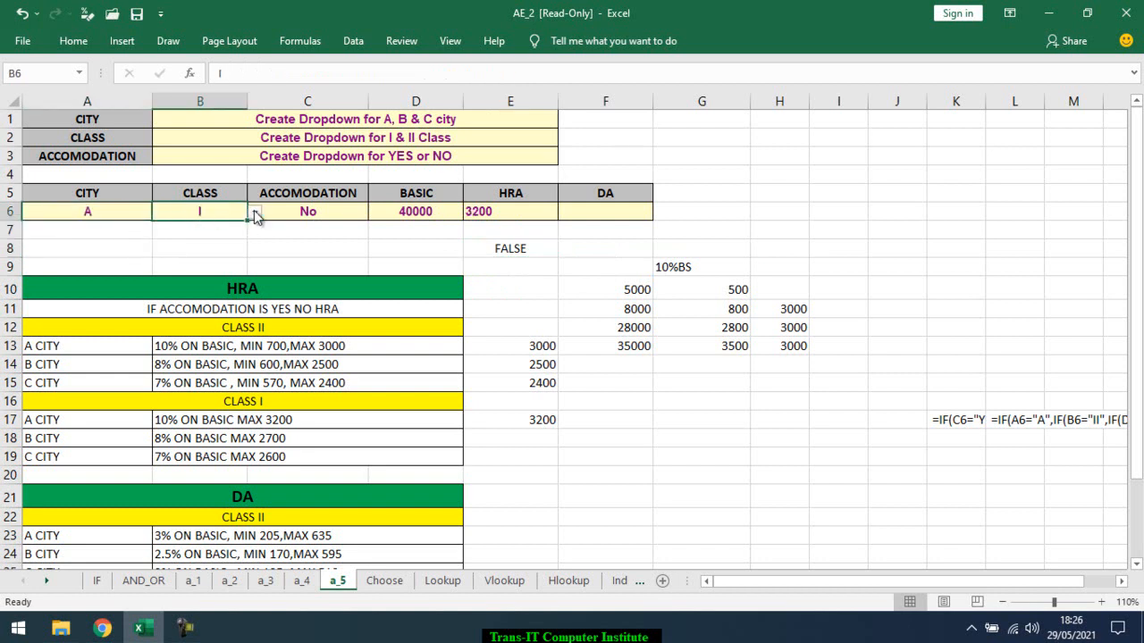
left_click(254, 212)
left_click(243, 238)
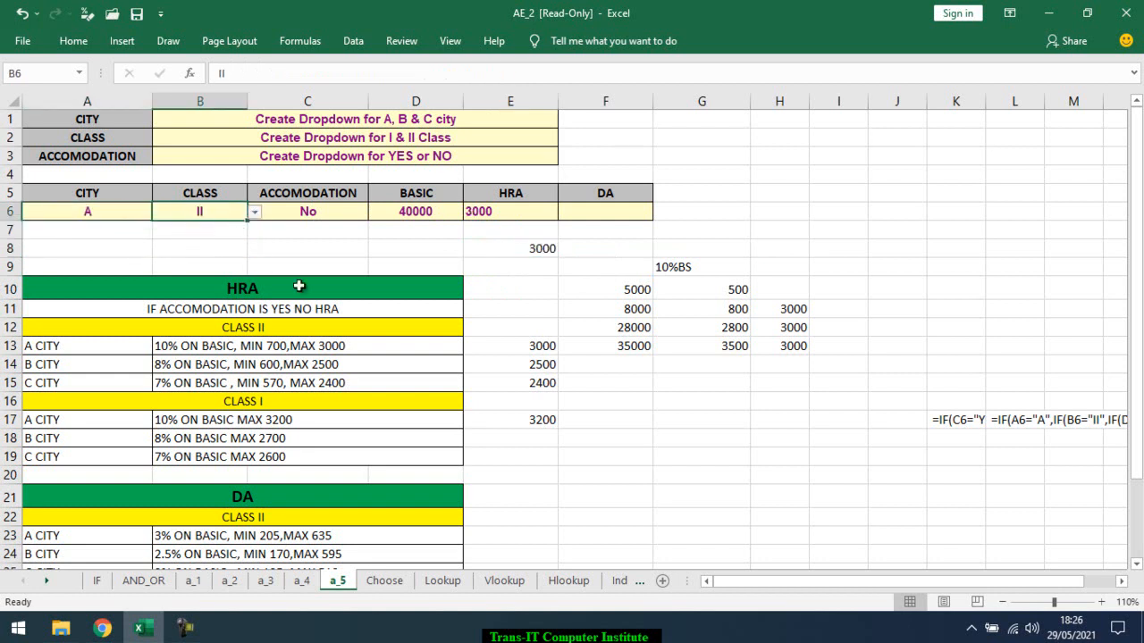
left_click(546, 250)
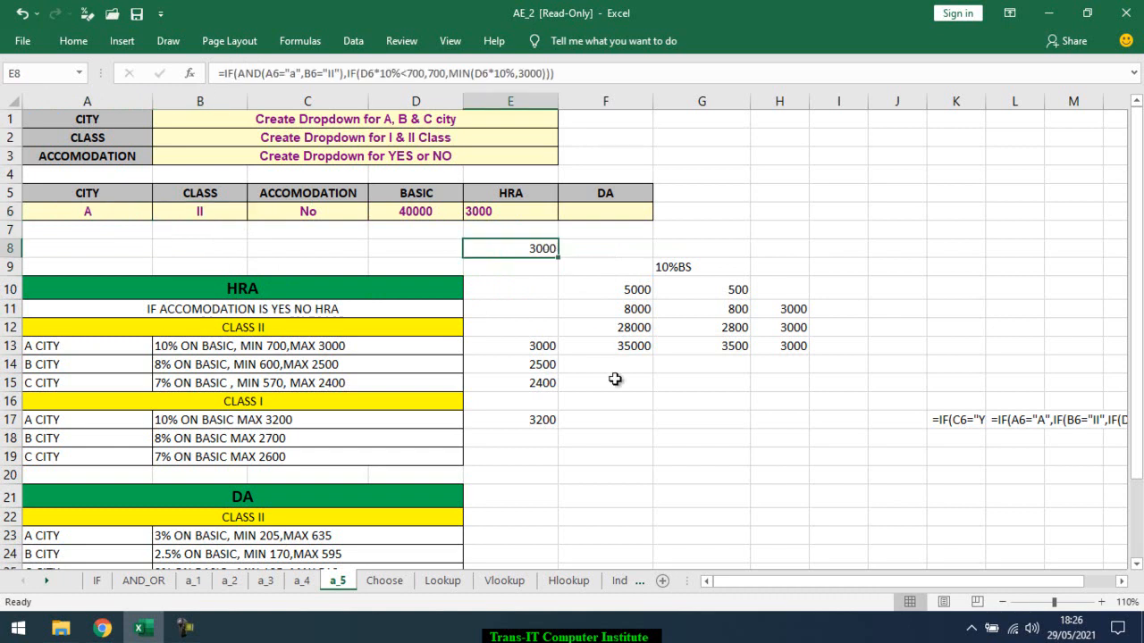
double_click(529, 250)
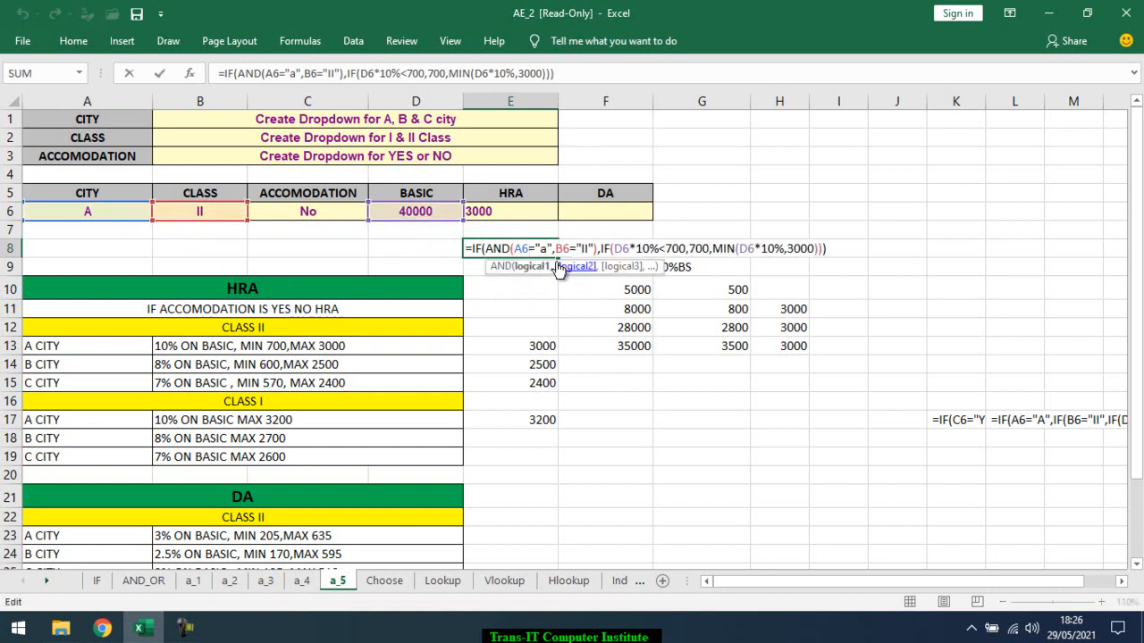
left_click(839, 248)
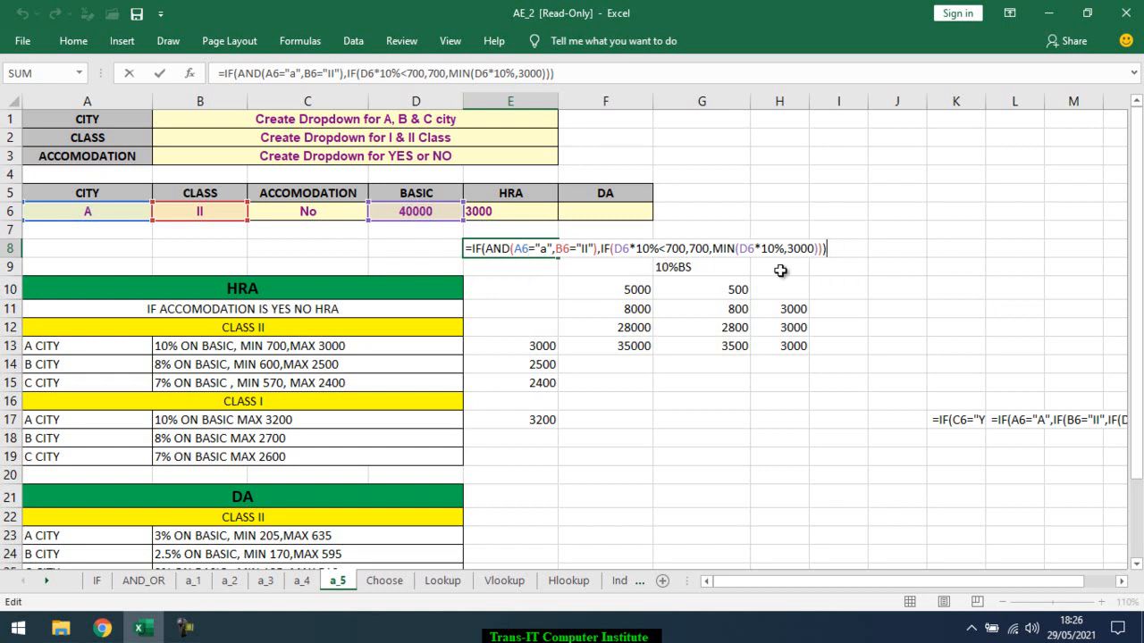
key("BackSpace")
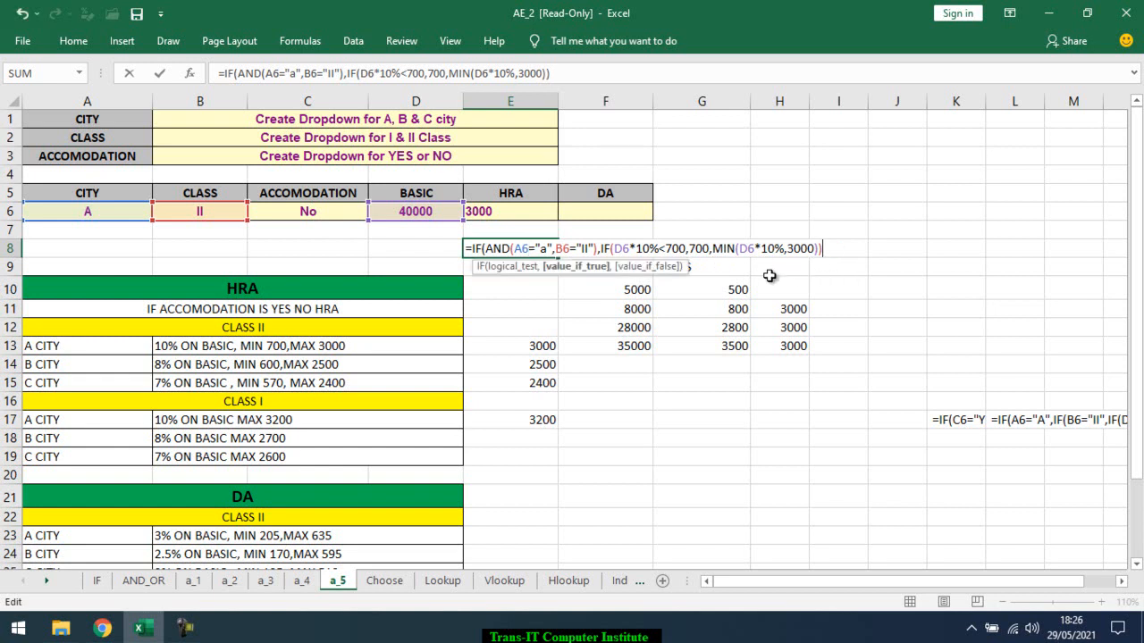
type(",IF(")
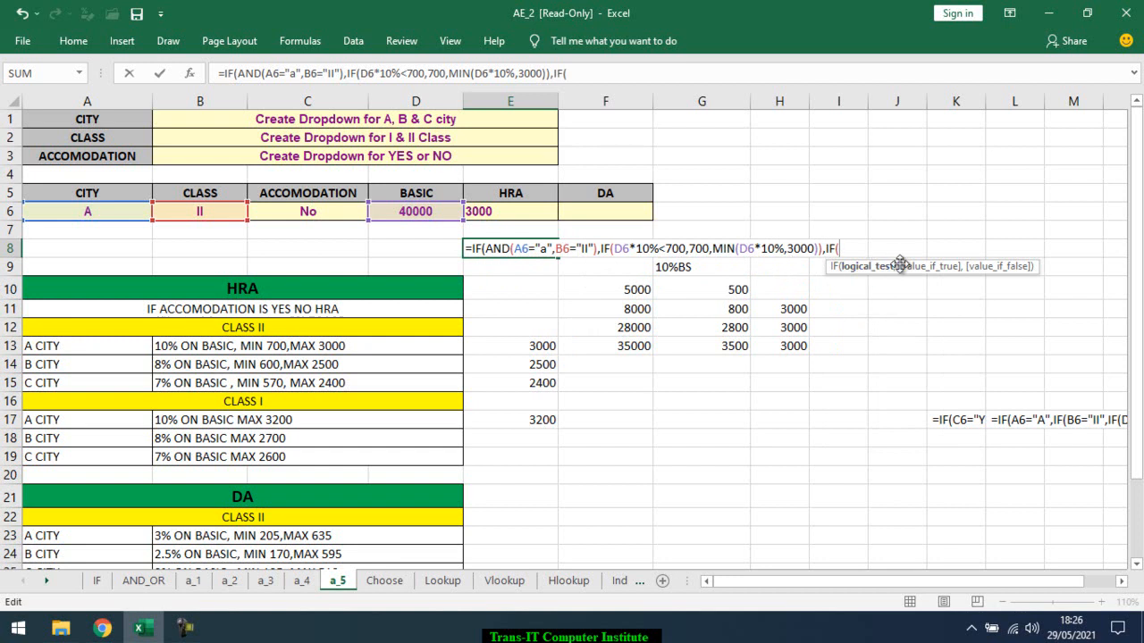
key("Escape")
Examine the complete nested HRA formula in E6, including its conditions for each city and class
double_click(527, 211)
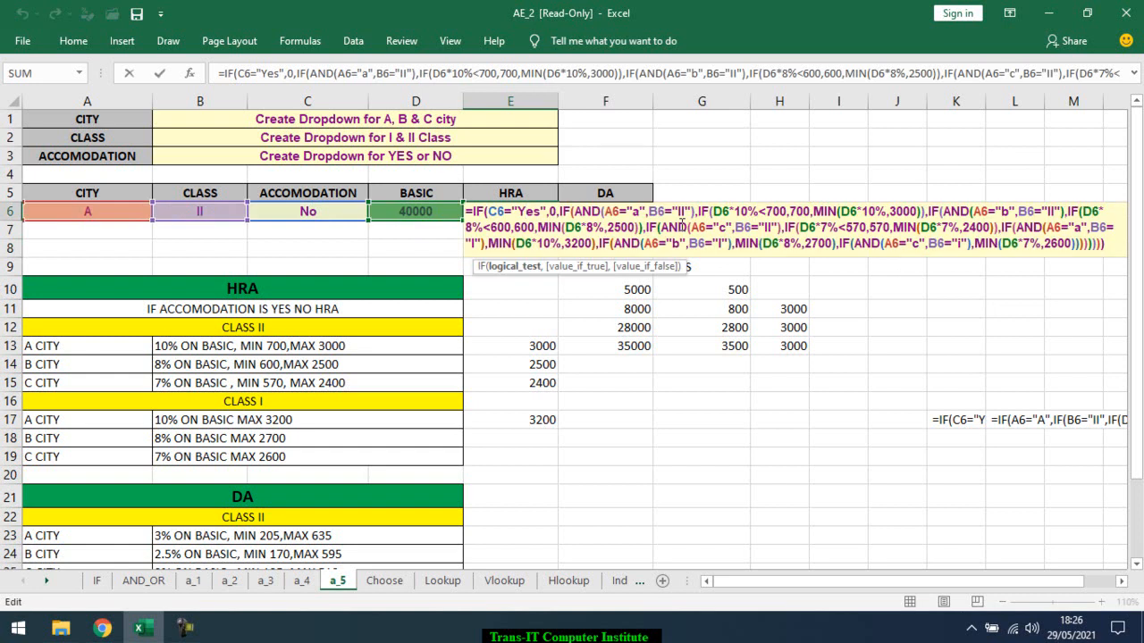
key("ctrl+Return")
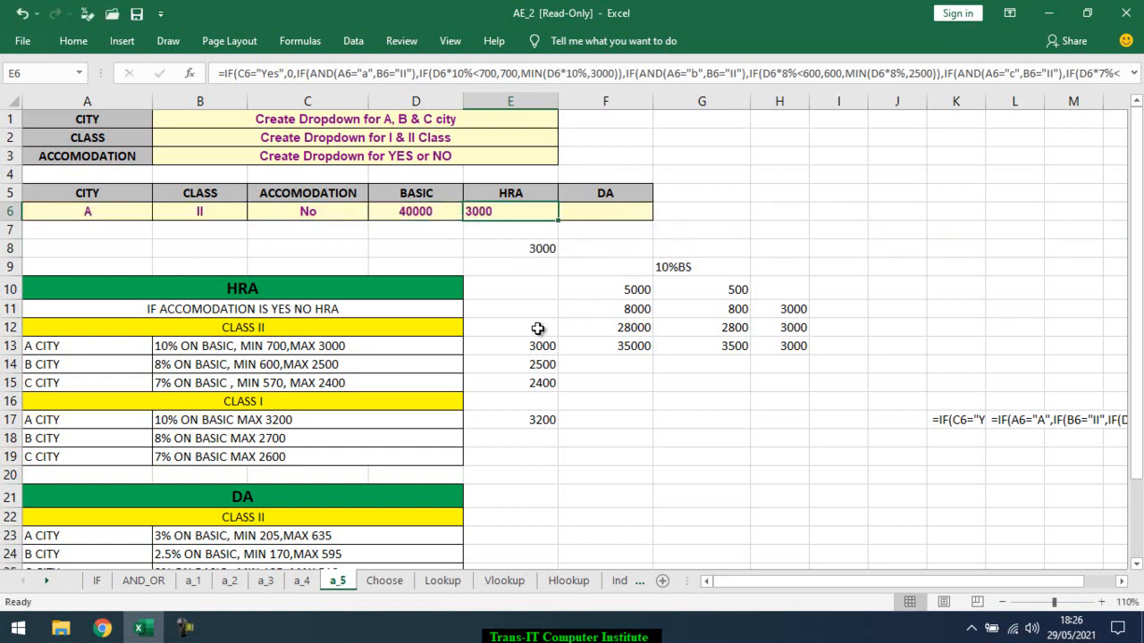
left_click(533, 324)
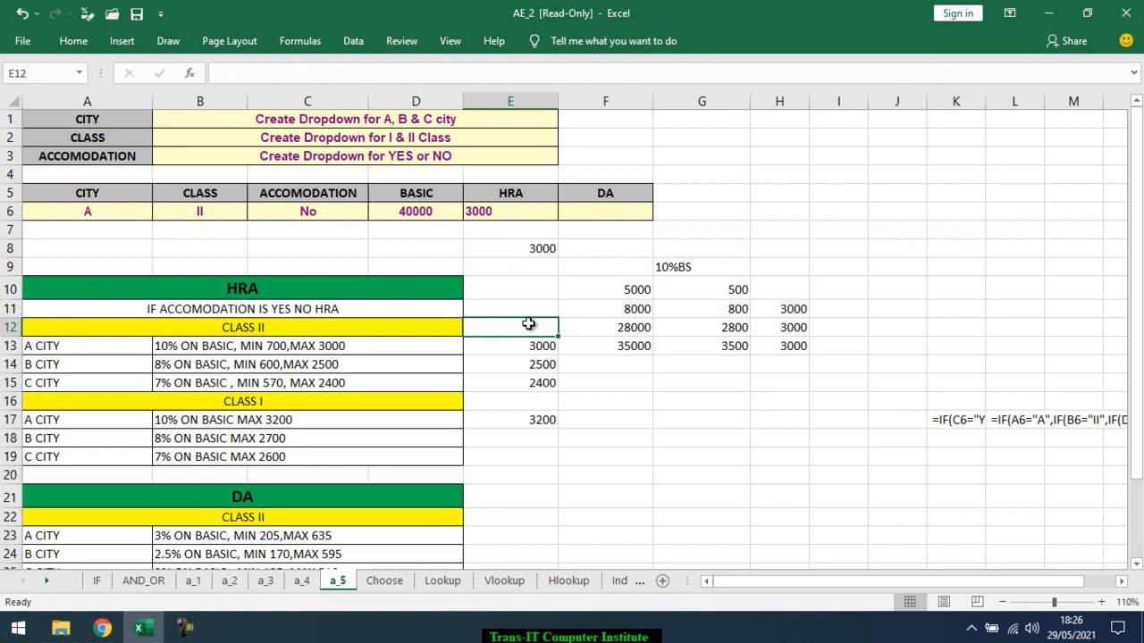